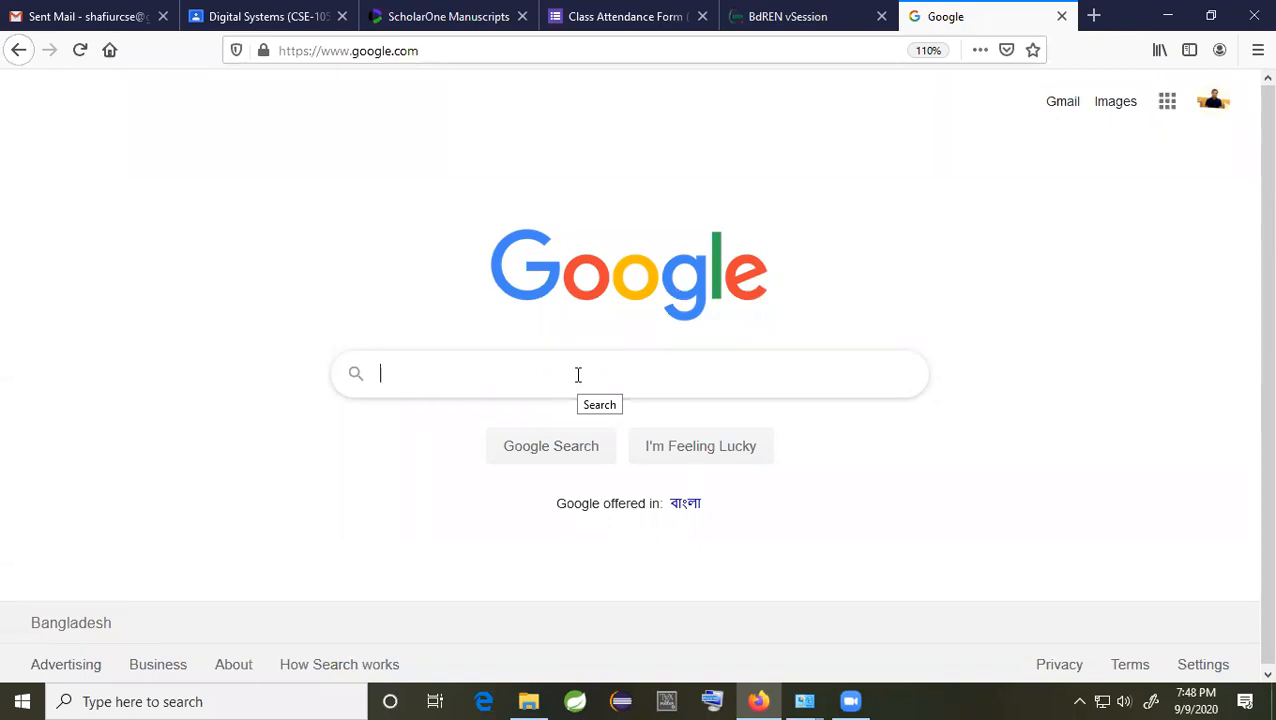
# Step: Search Google for 'cisco packet tracer' by picking the suggestion offered after typing 'cis'
pyautogui.write('cis')
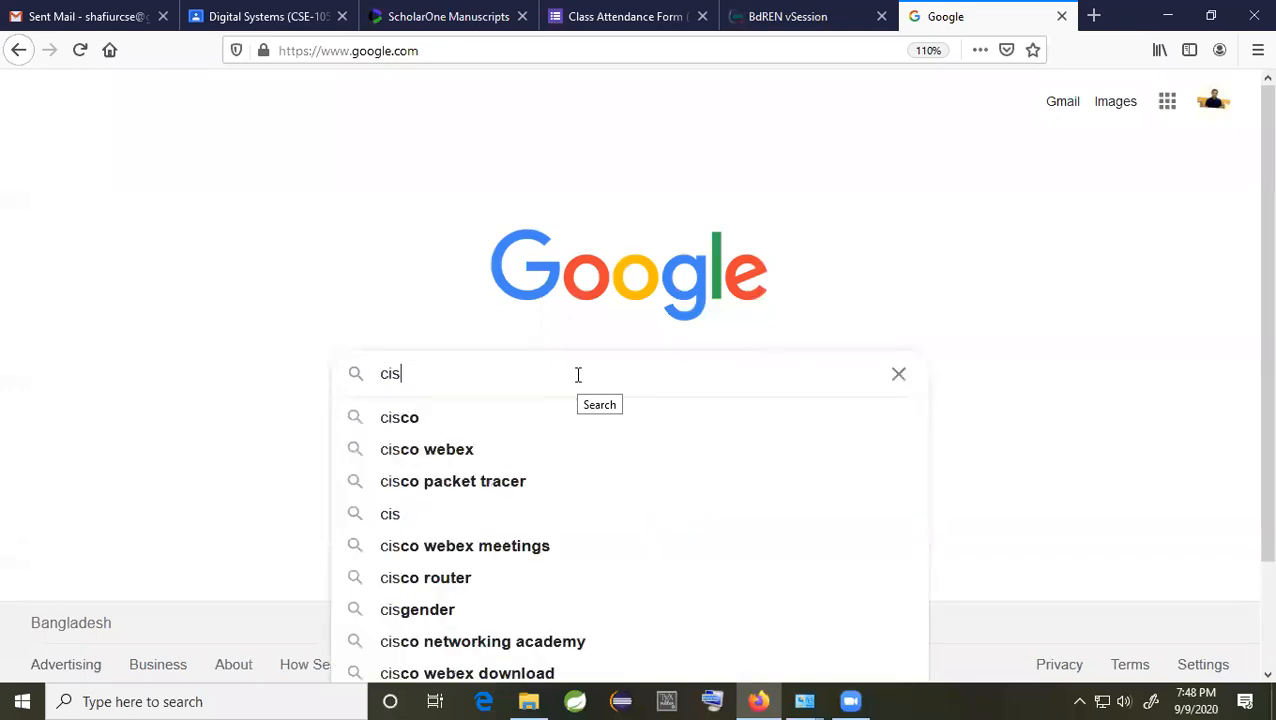
pyautogui.click(507, 484)
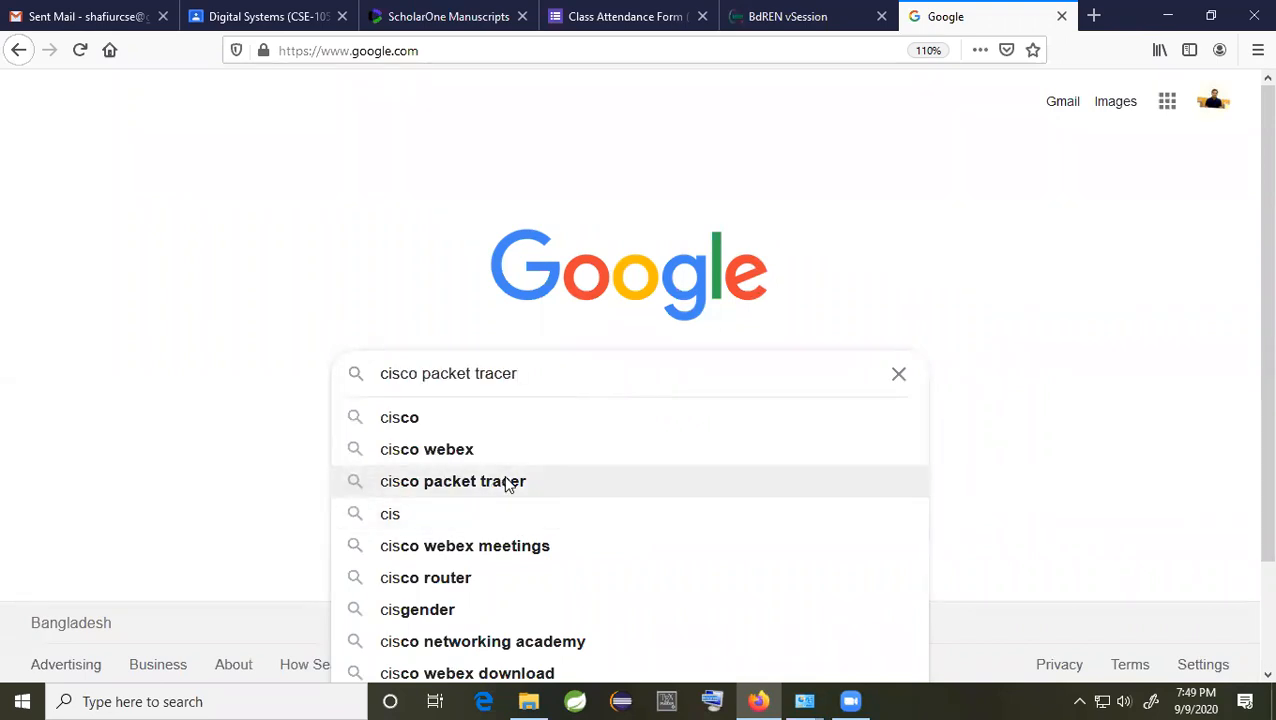
pyautogui.click(574, 372)
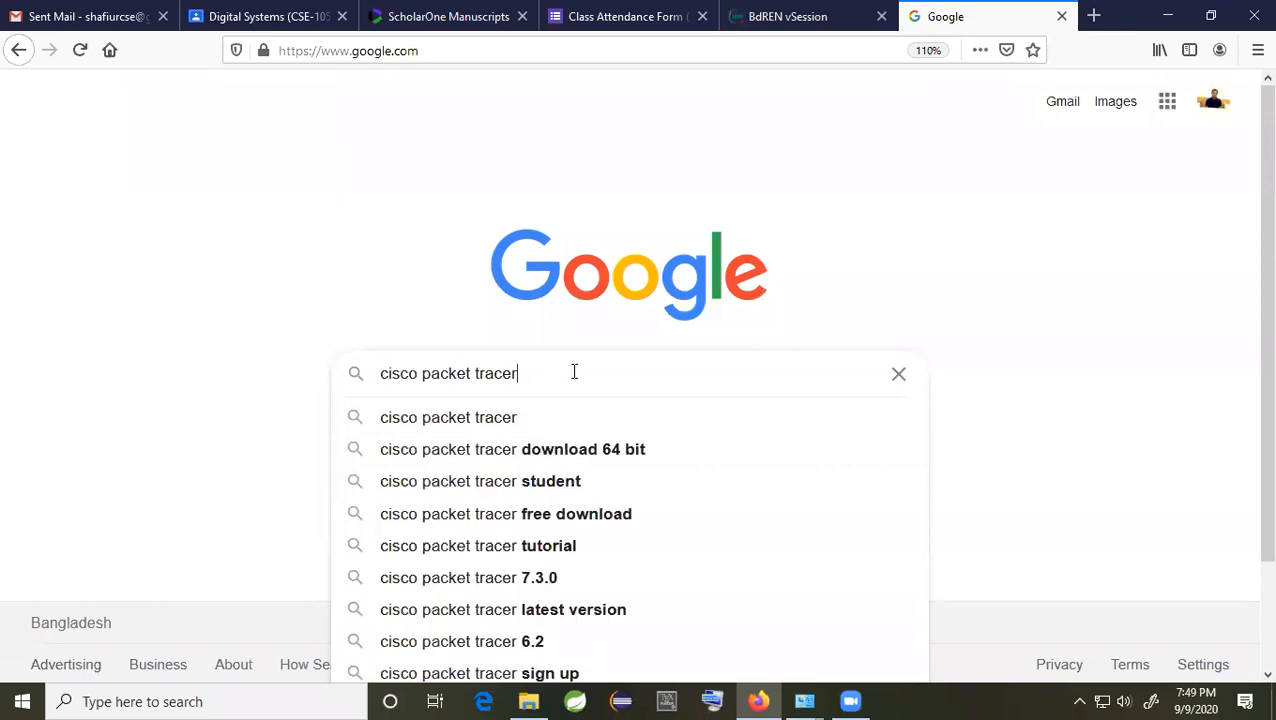
pyautogui.moveTo(574, 372); pyautogui.dragTo(379, 373)
pyautogui.click(395, 374)
pyautogui.click(464, 424)
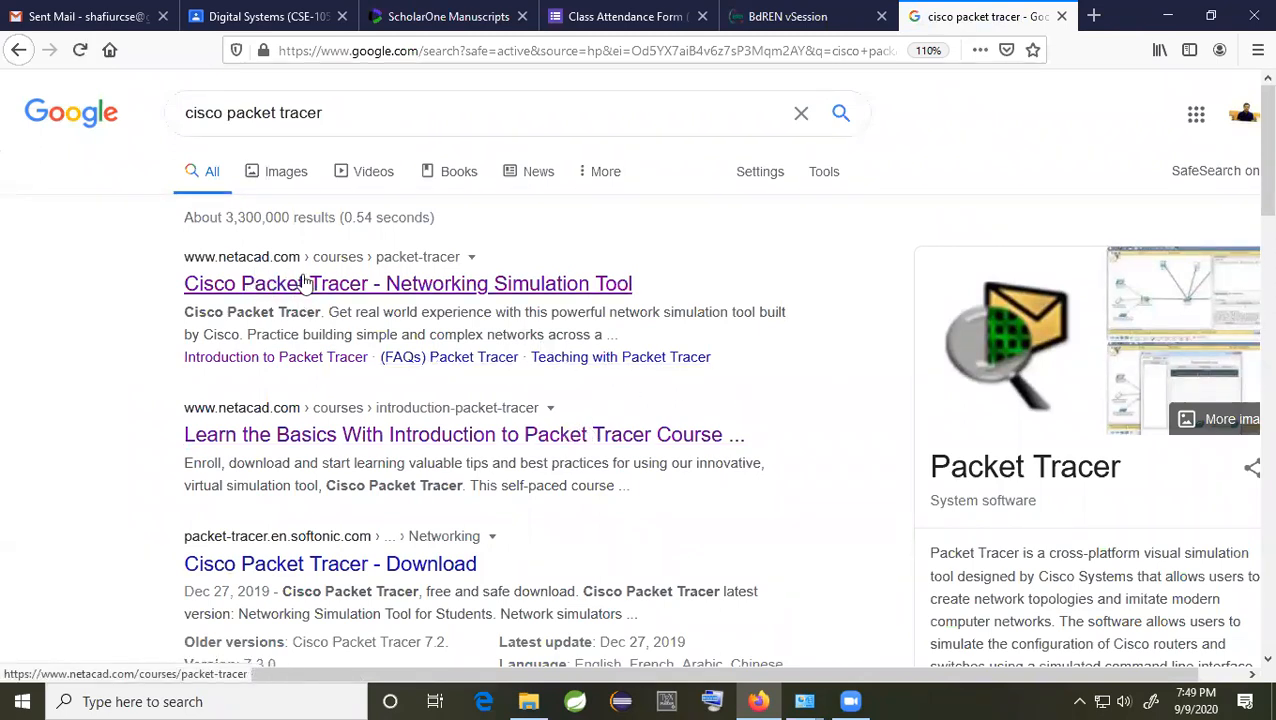
# Step: Open the ComputerNetworkingNotes 'Download Packet Tracer 7.3.1' result in a new tab
pyautogui.scroll(-3, 490, 415)
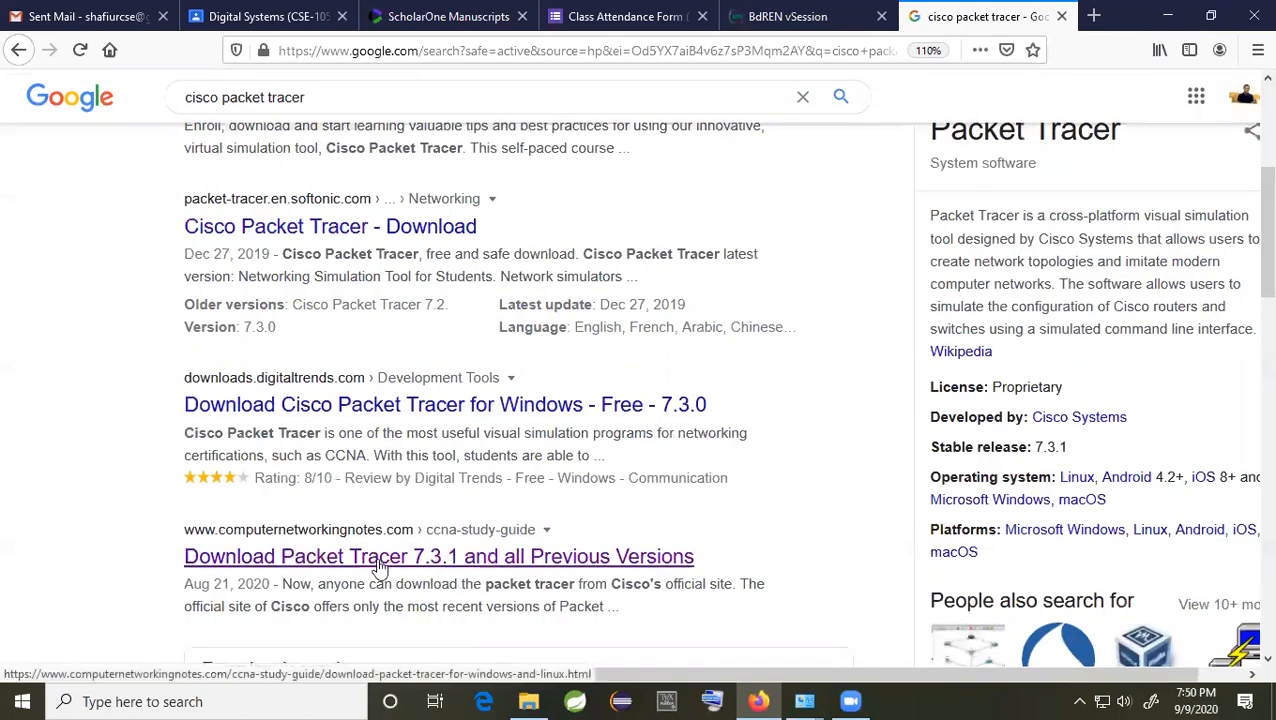
pyautogui.scroll(3, 427, 541)
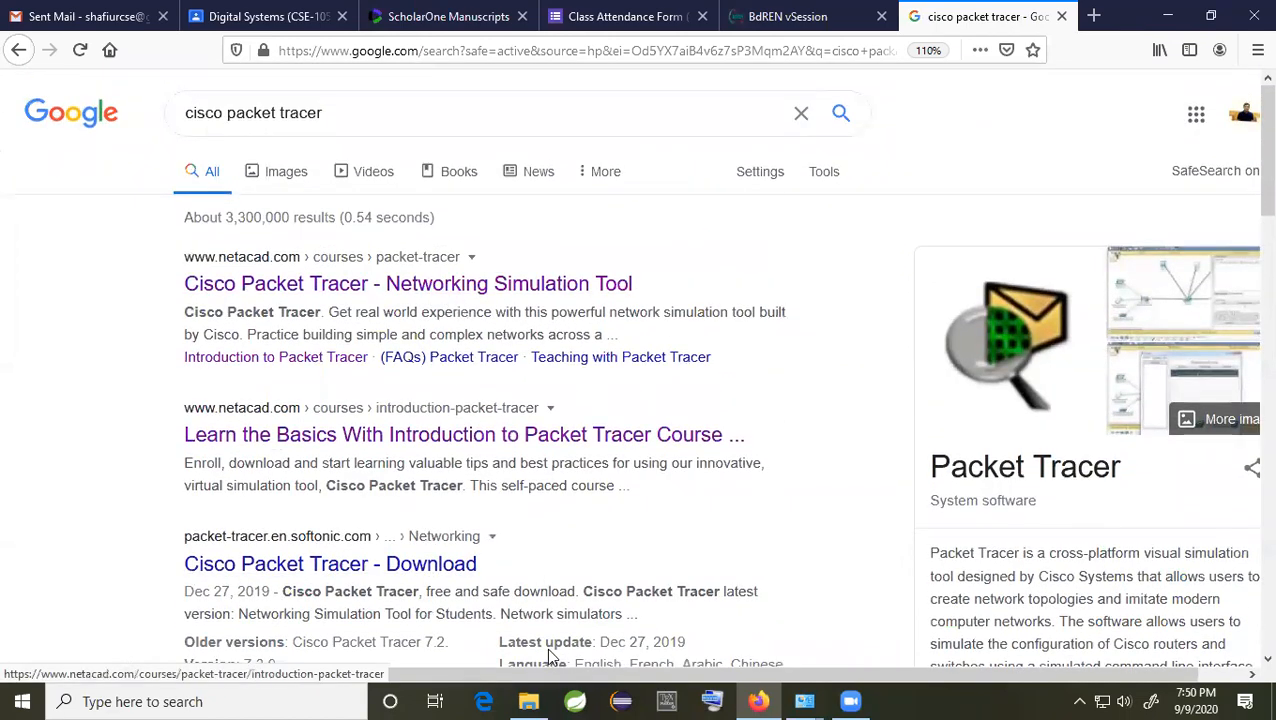
pyautogui.scroll(-4, 541, 627)
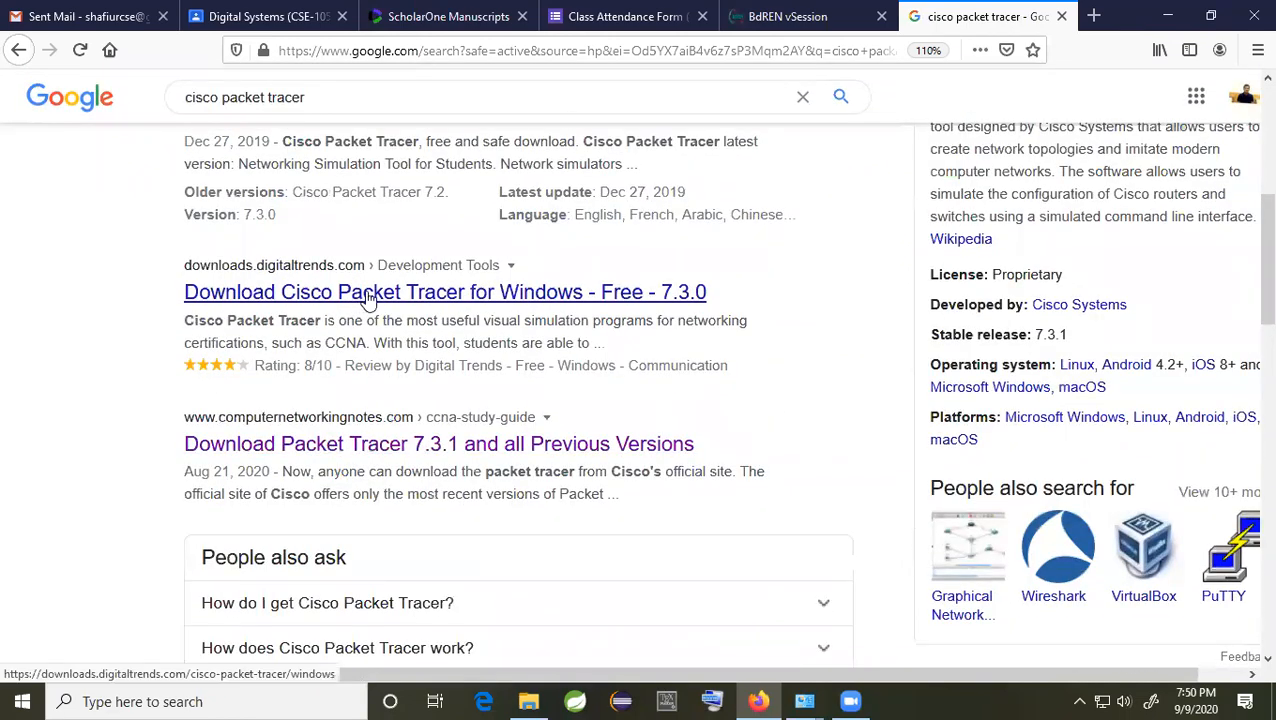
pyautogui.rightClick(419, 445)
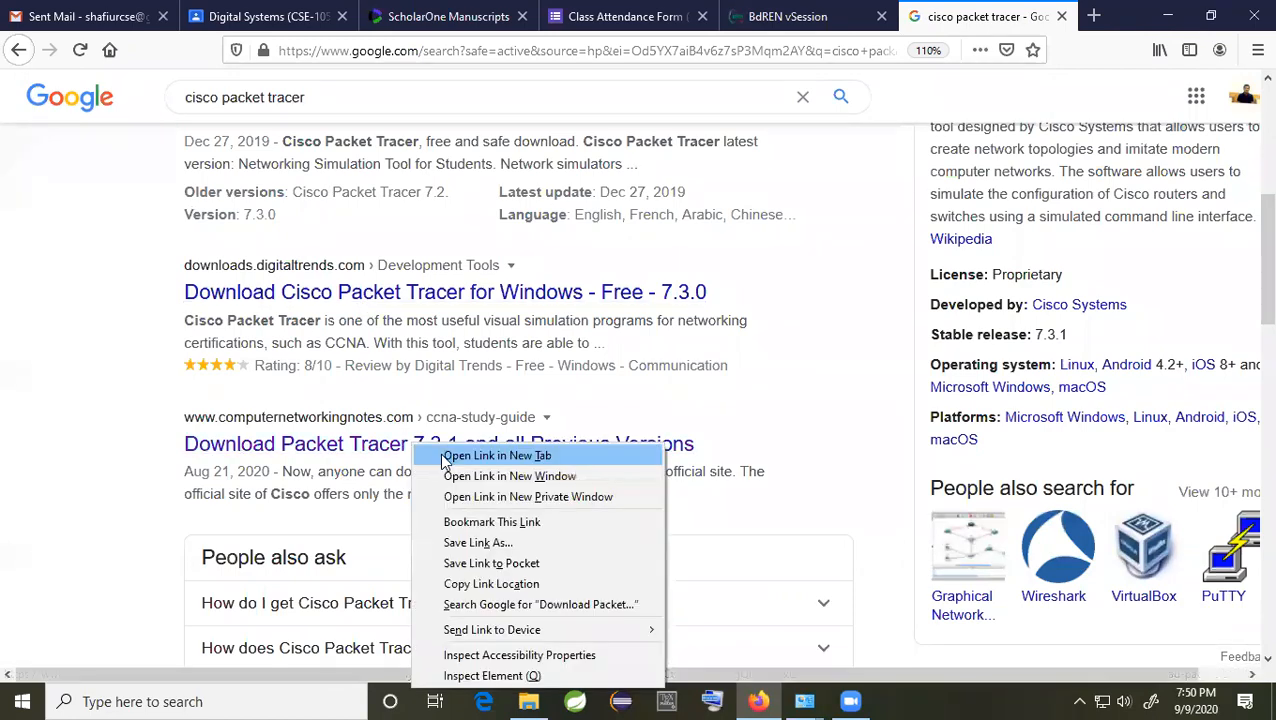
pyautogui.click(443, 453)
# Step: Open the netacad Cisco Packet Tracer result and look over that page
pyautogui.scroll(4, 443, 453)
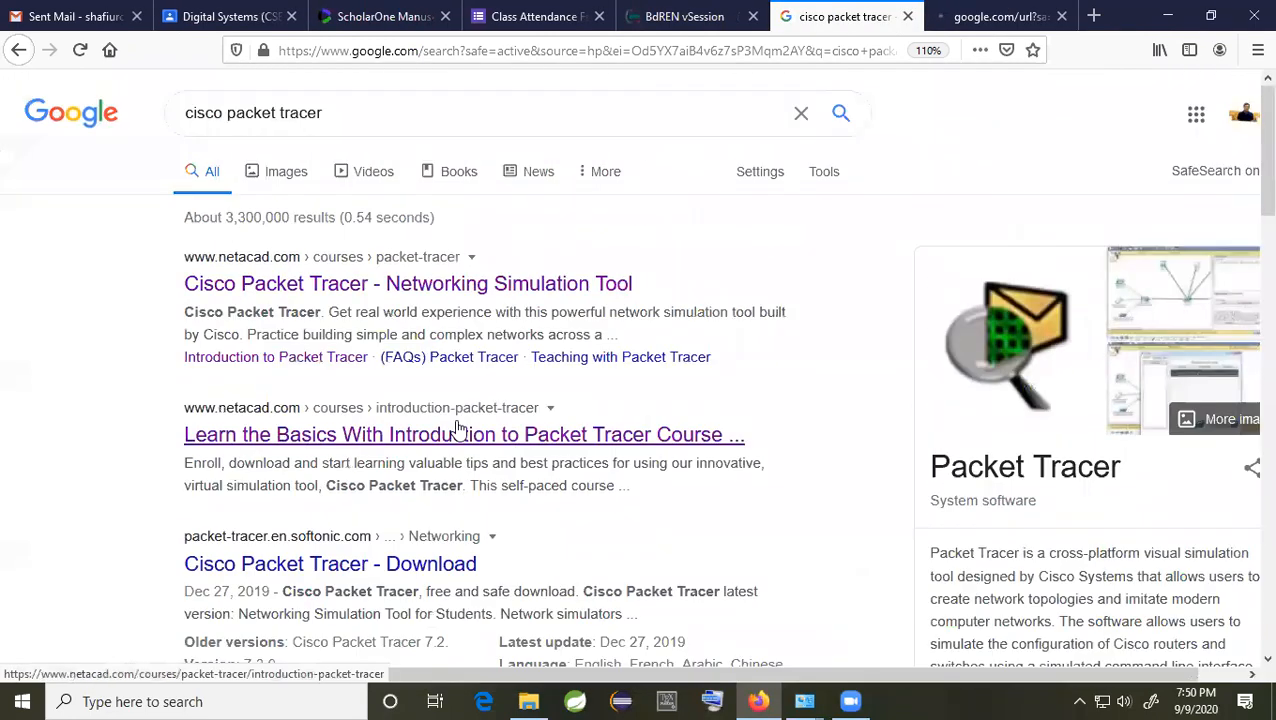
pyautogui.scroll(-3, 535, 527)
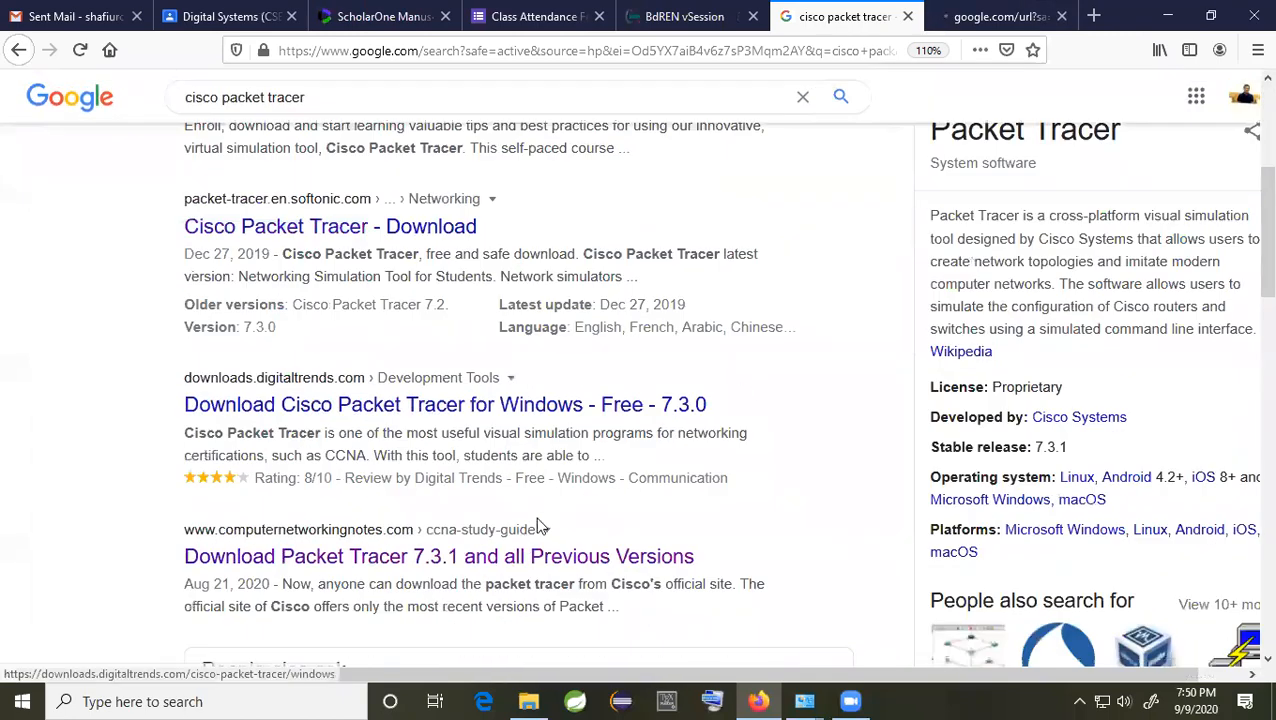
pyautogui.scroll(-1, 490, 580)
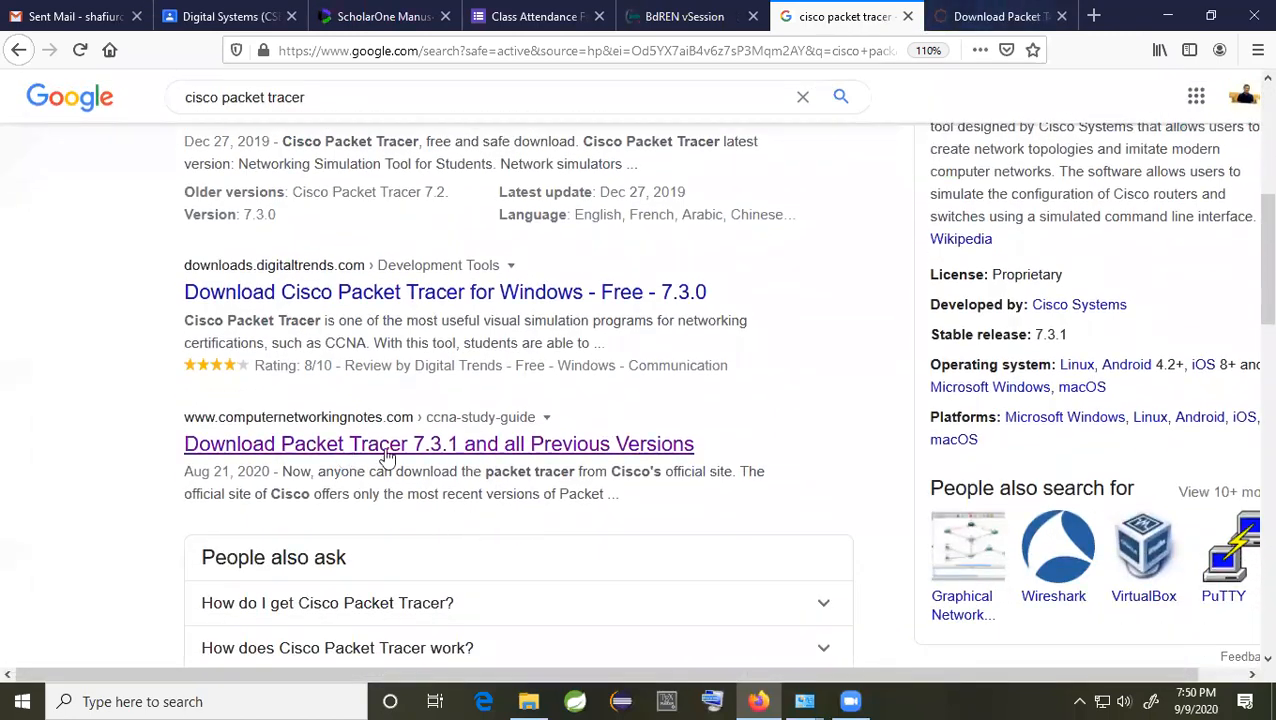
pyautogui.scroll(4, 561, 521)
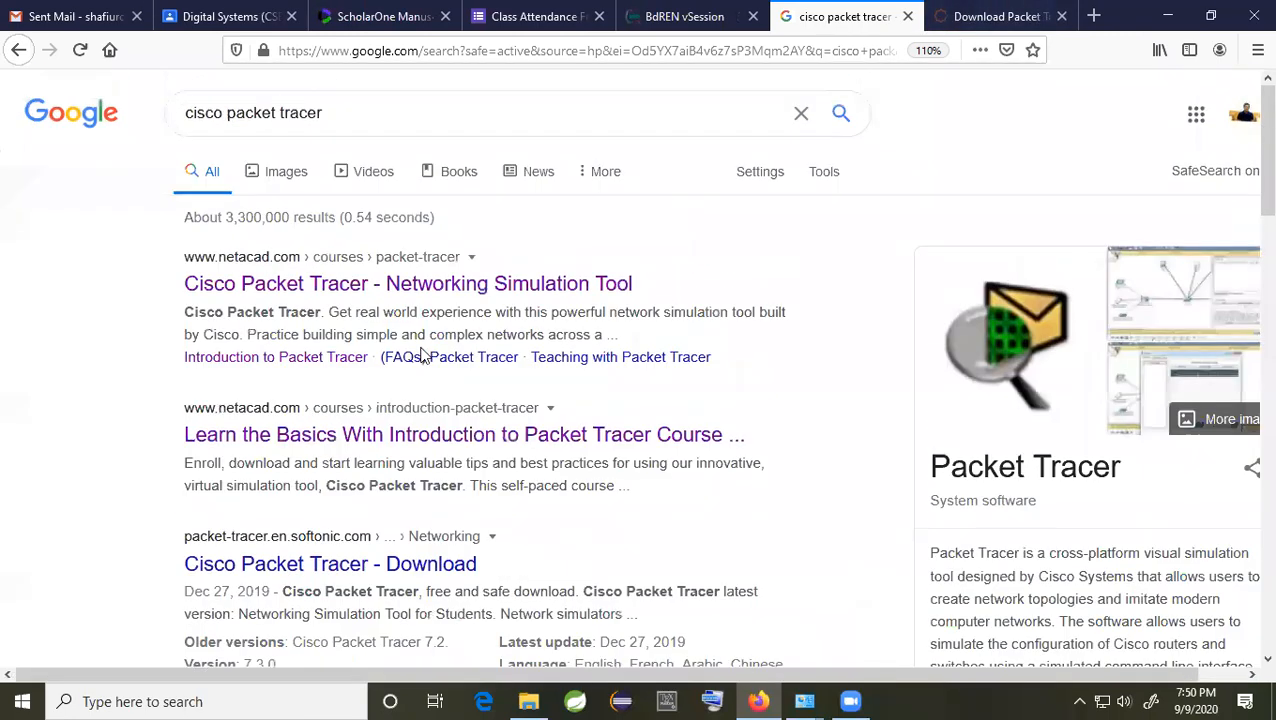
pyautogui.click(336, 290)
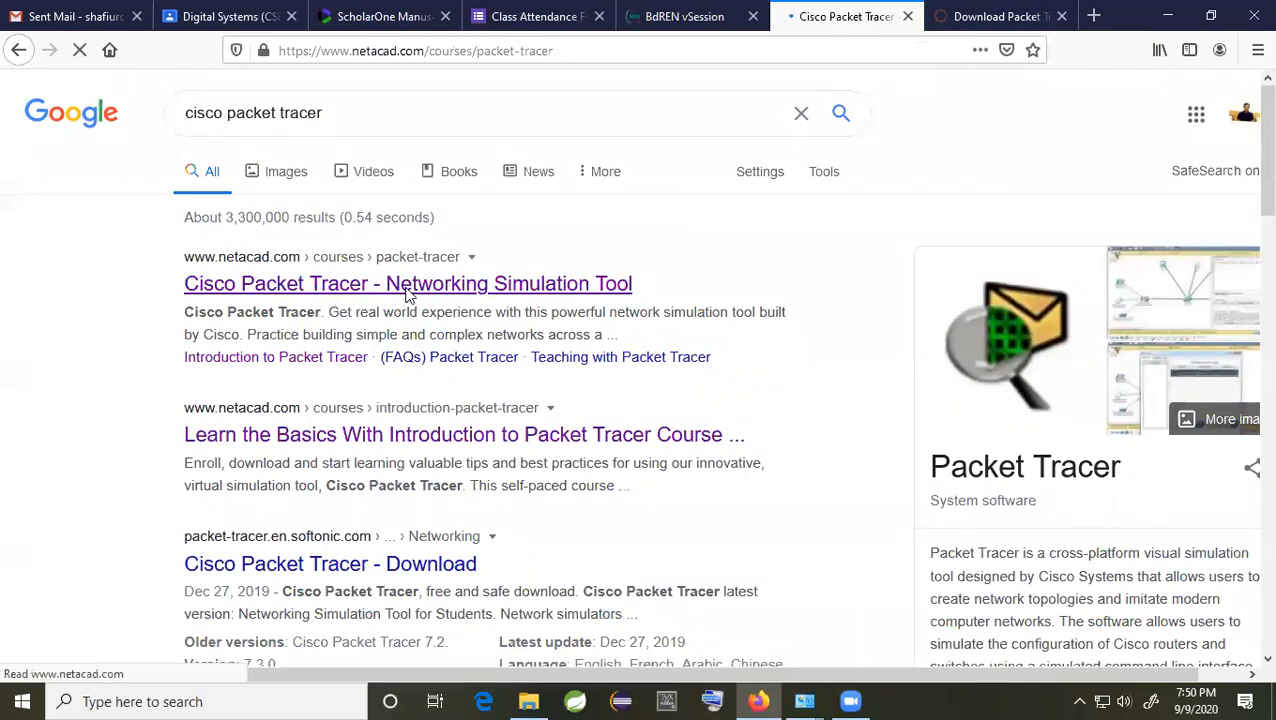
pyautogui.scroll(-10, 503, 428)
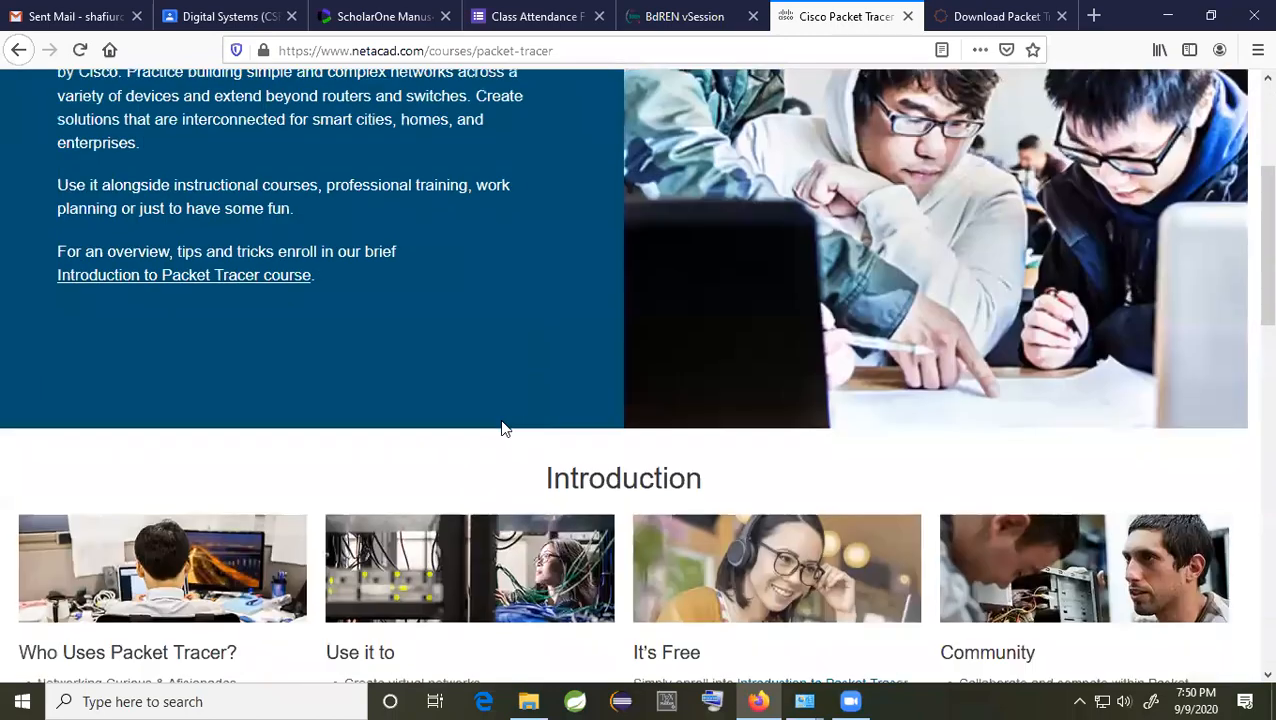
pyautogui.scroll(-4, 503, 428)
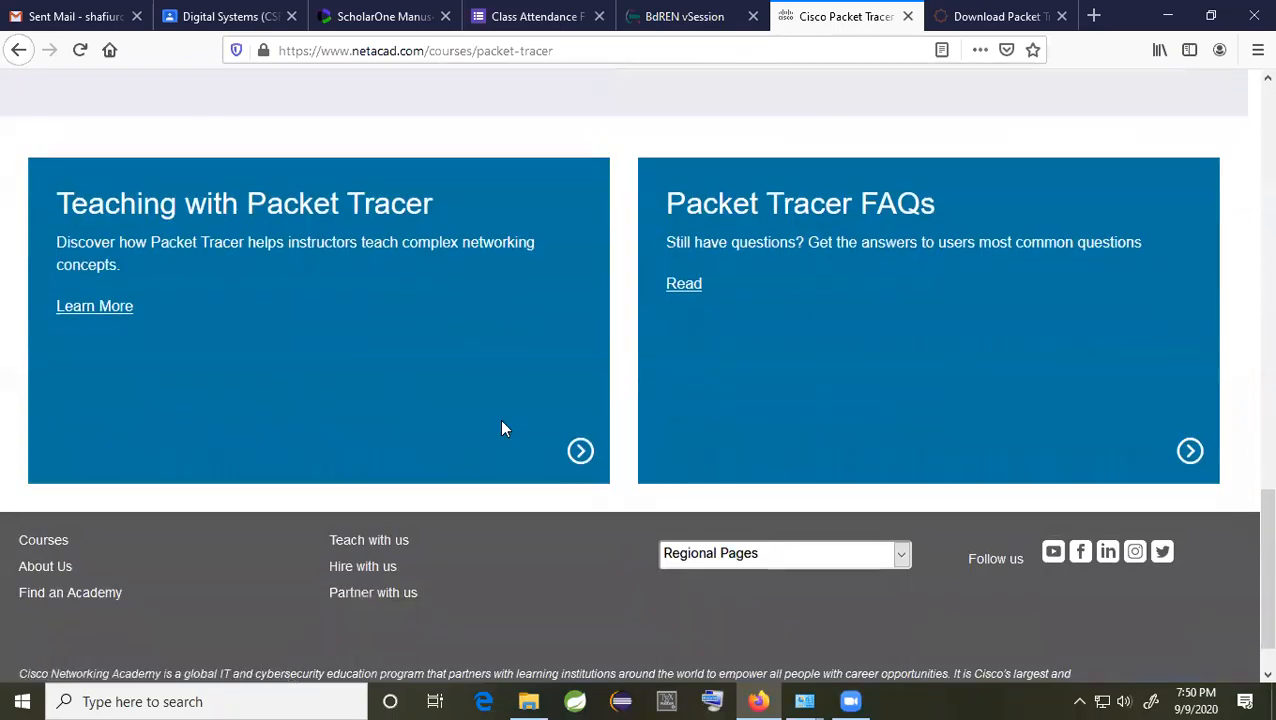
pyautogui.scroll(8, 581, 404)
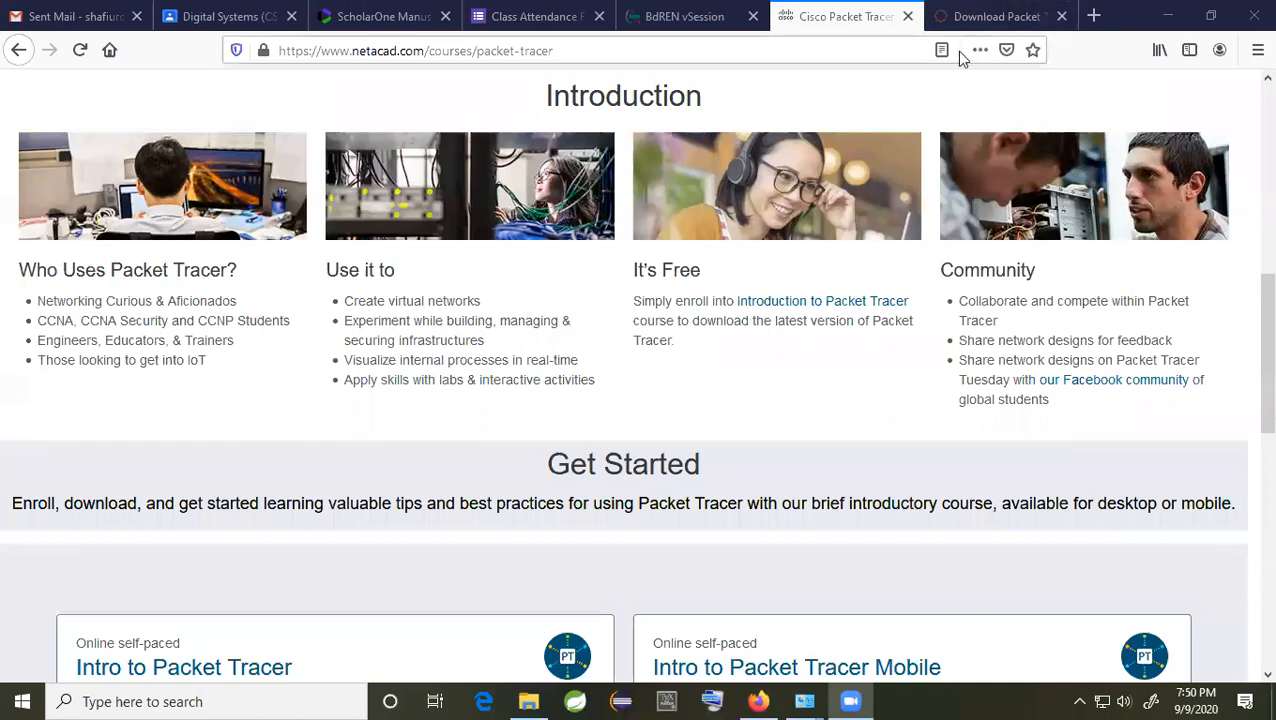
# Step: Switch to the ComputerNetworkingNotes tab and scroll to its download links
pyautogui.click(995, 18)
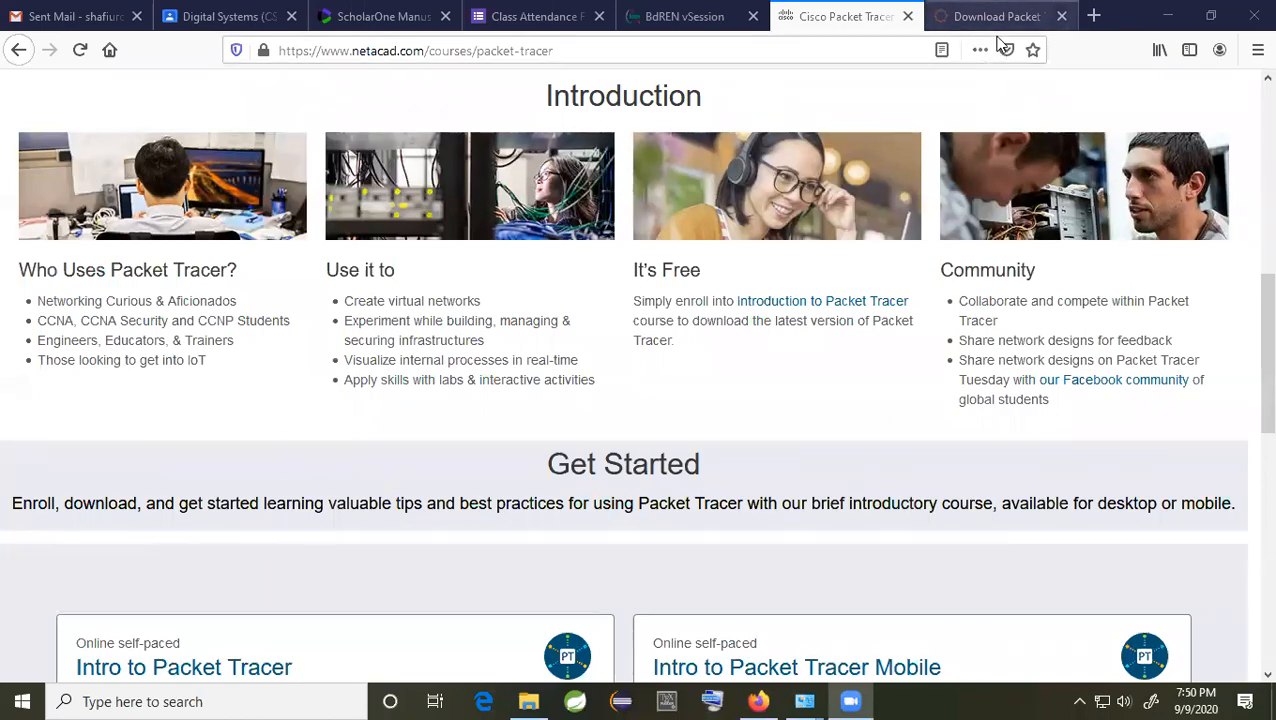
pyautogui.scroll(-3, 660, 528)
pyautogui.scroll(-1, 660, 528)
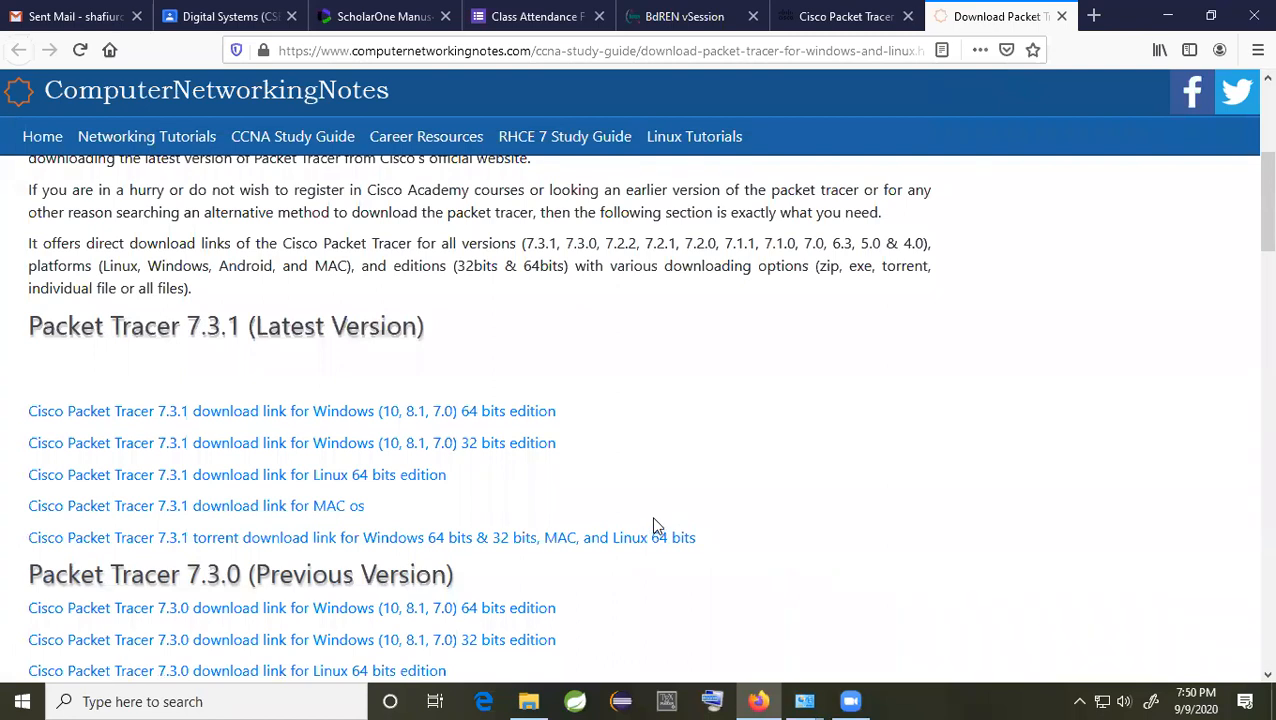
# Step: Follow the Packet Tracer 7.3.0 Windows 64-bit download link and switch to the archive.org download tab
pyautogui.scroll(-3, 632, 525)
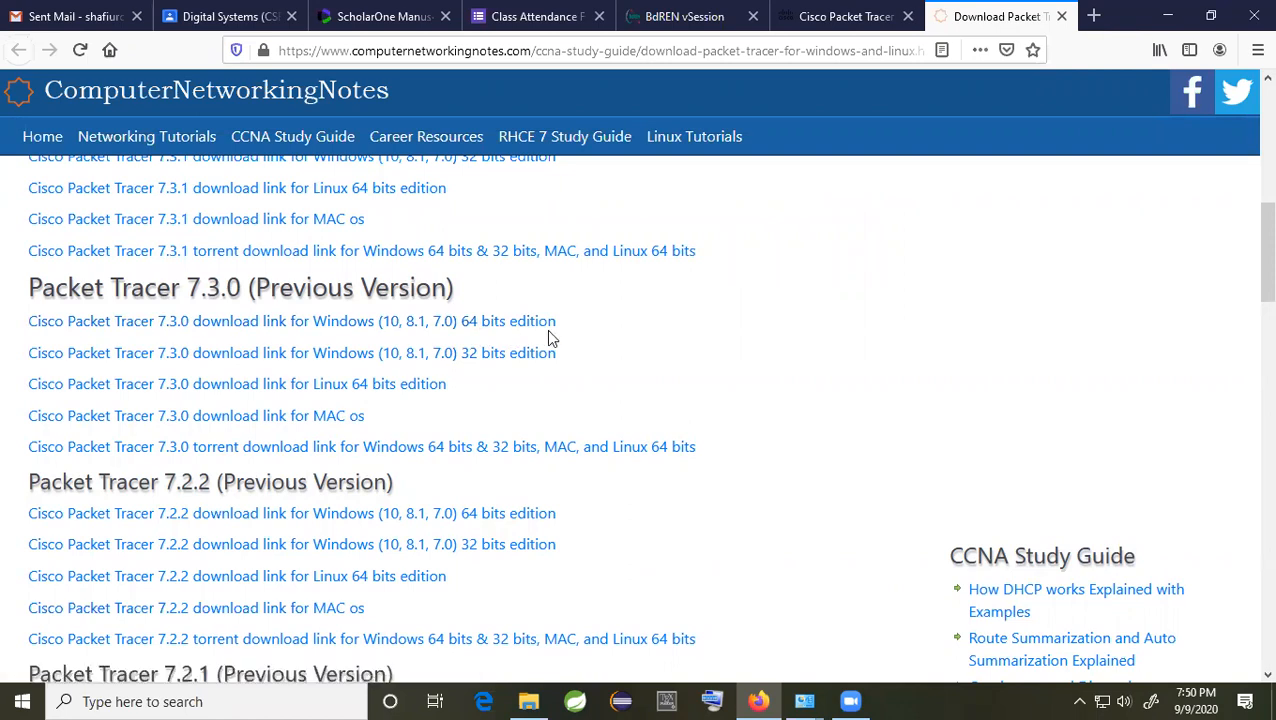
pyautogui.scroll(3, 777, 442)
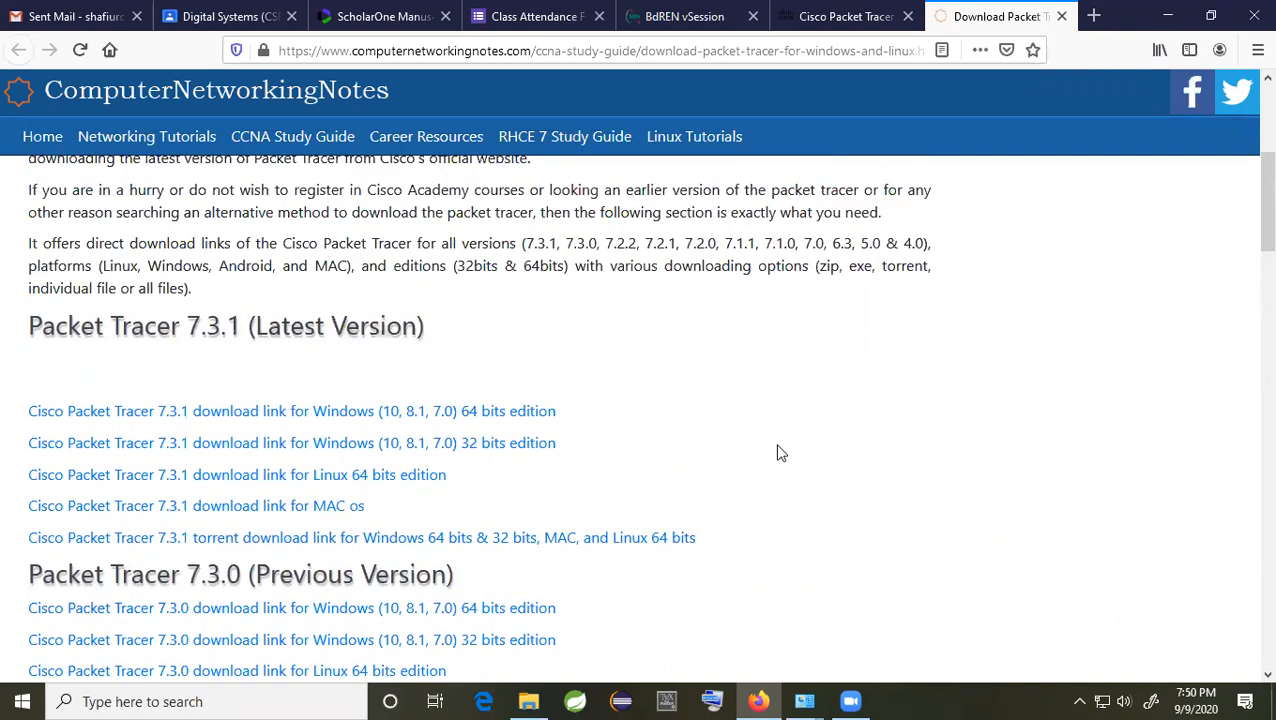
pyautogui.scroll(-2, 778, 452)
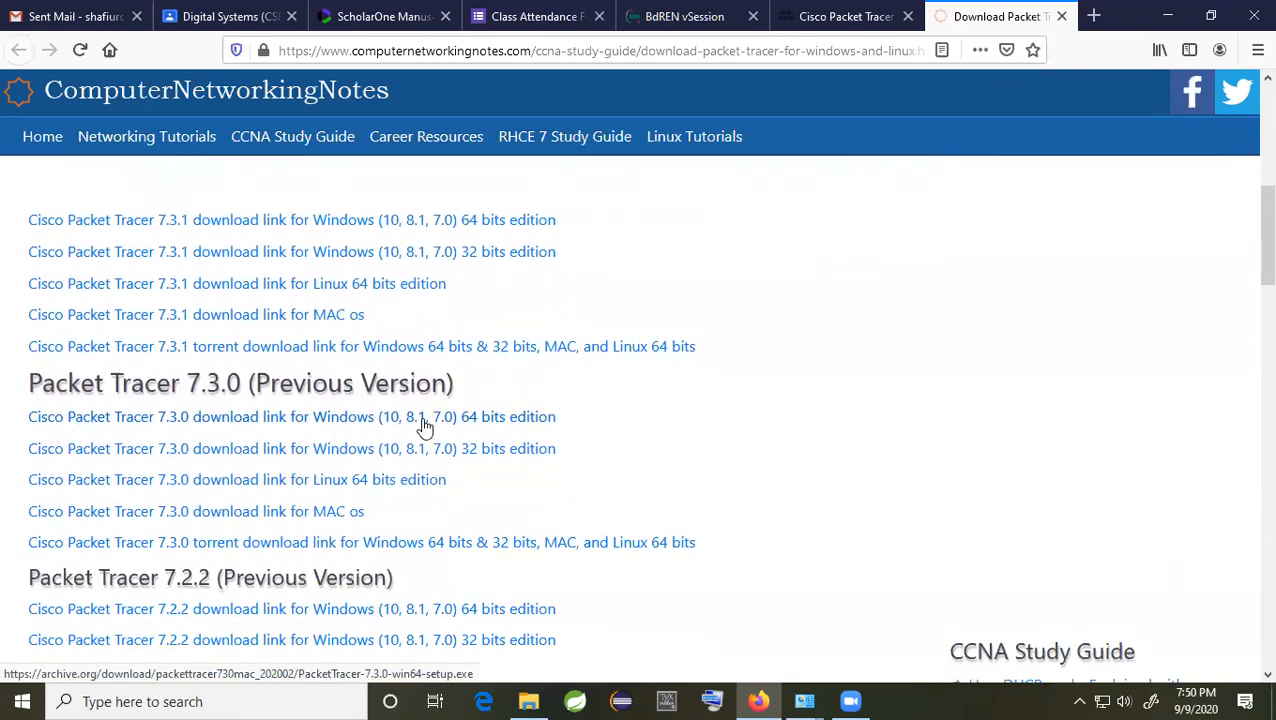
pyautogui.click(355, 425)
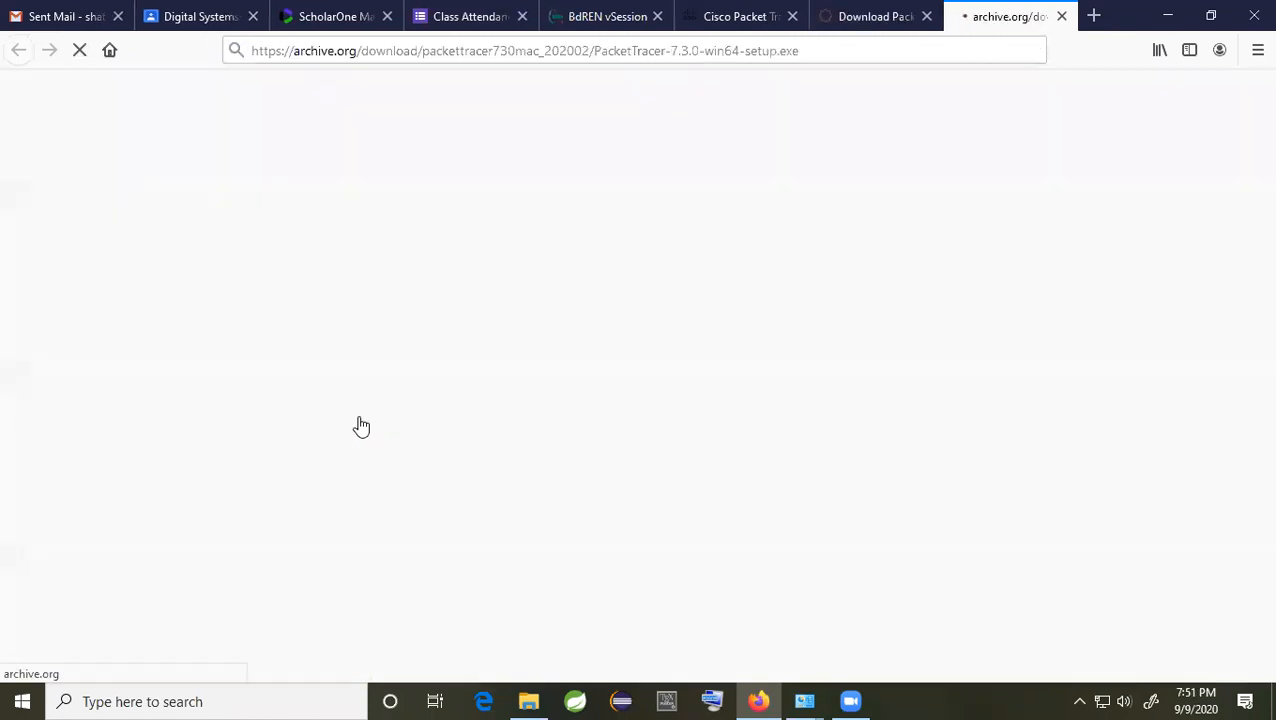
pyautogui.click(862, 18)
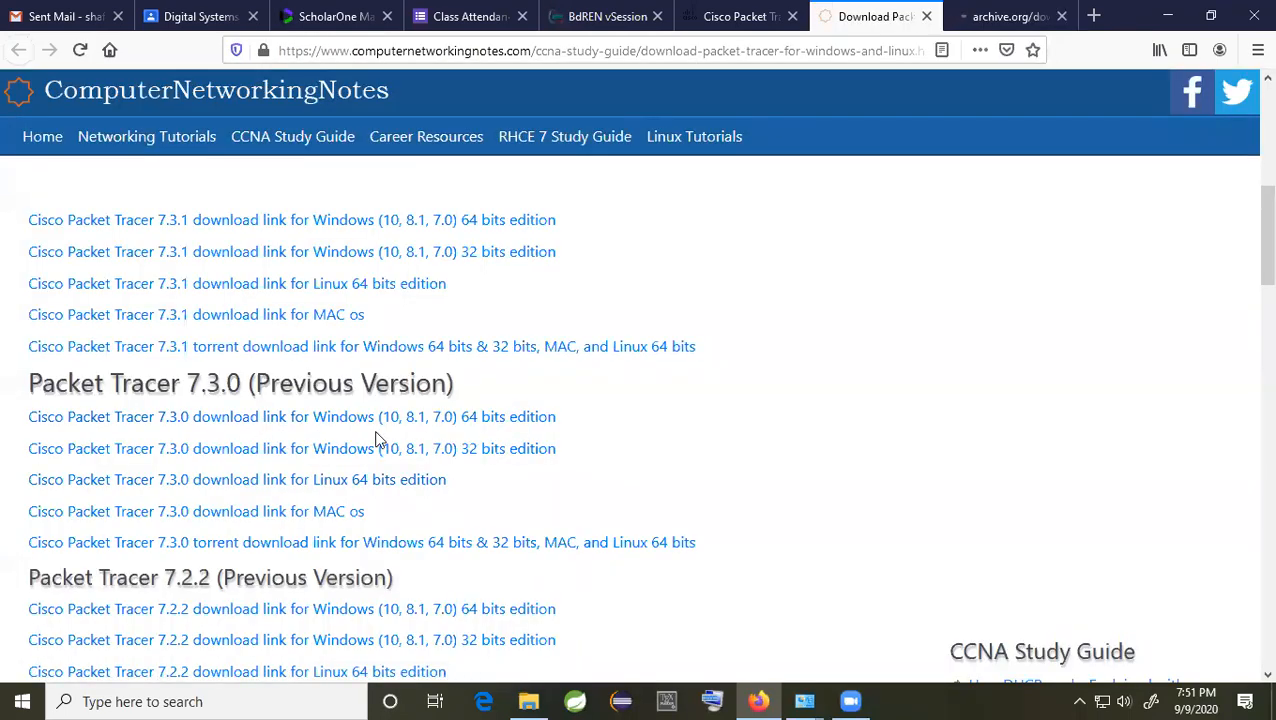
pyautogui.click(474, 425)
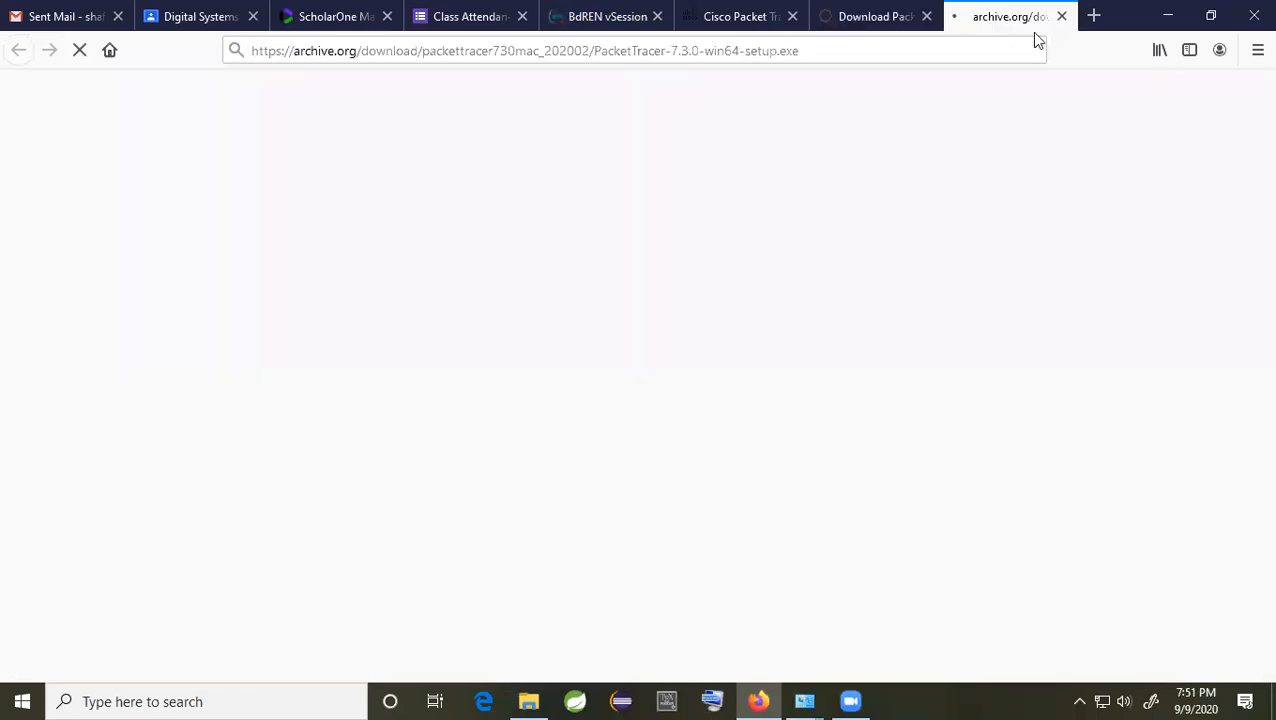
pyautogui.click(899, 34)
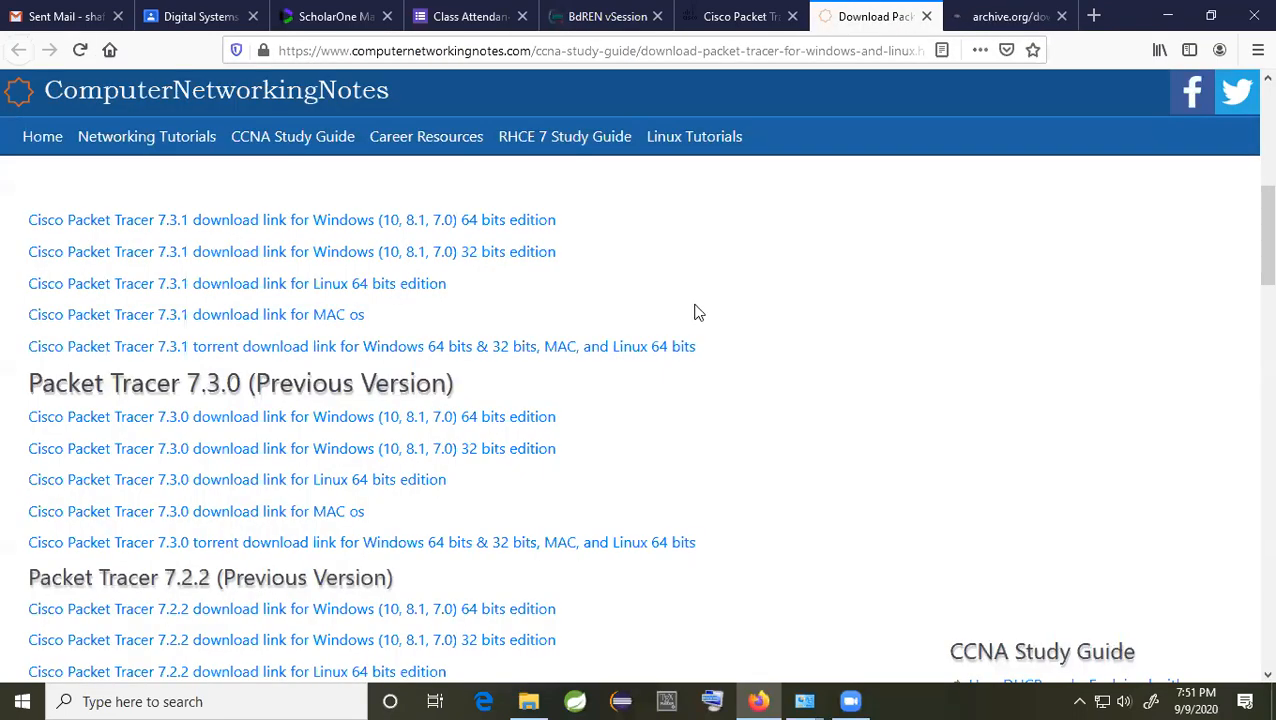
pyautogui.scroll(-10, 770, 376)
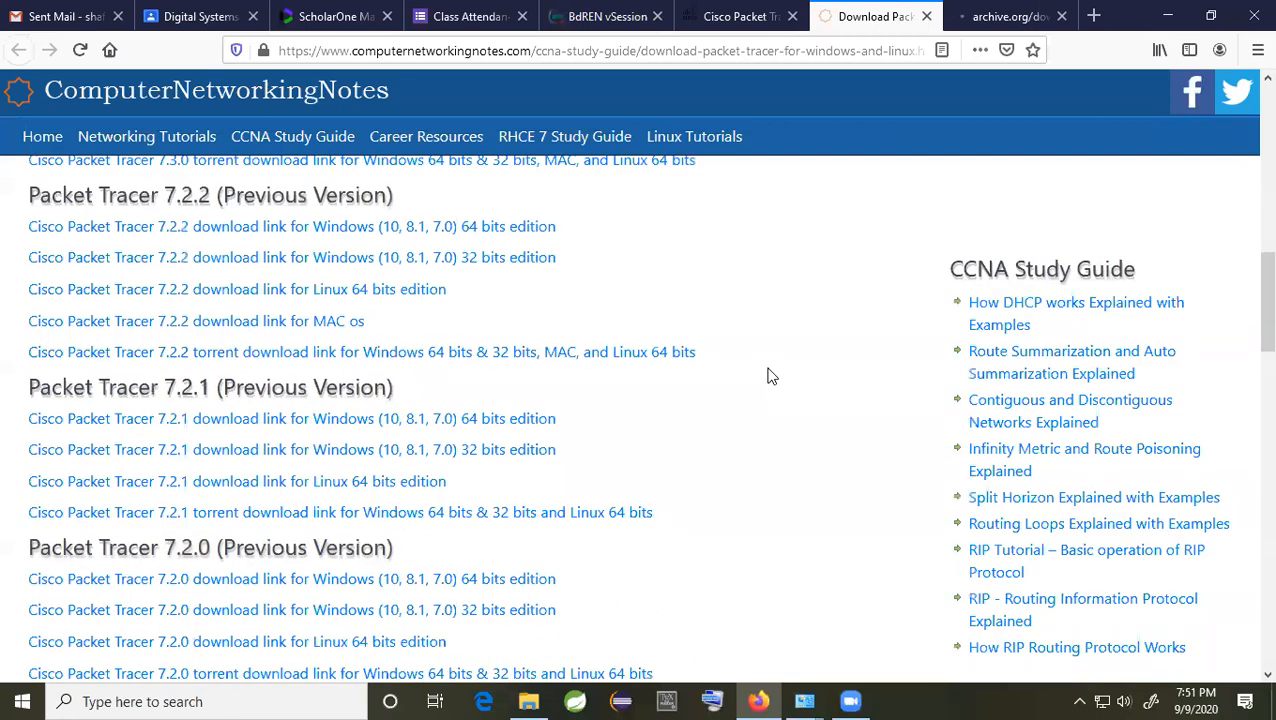
pyautogui.scroll(2, 960, 168)
pyautogui.hotkey('ctrl', 'Tab')
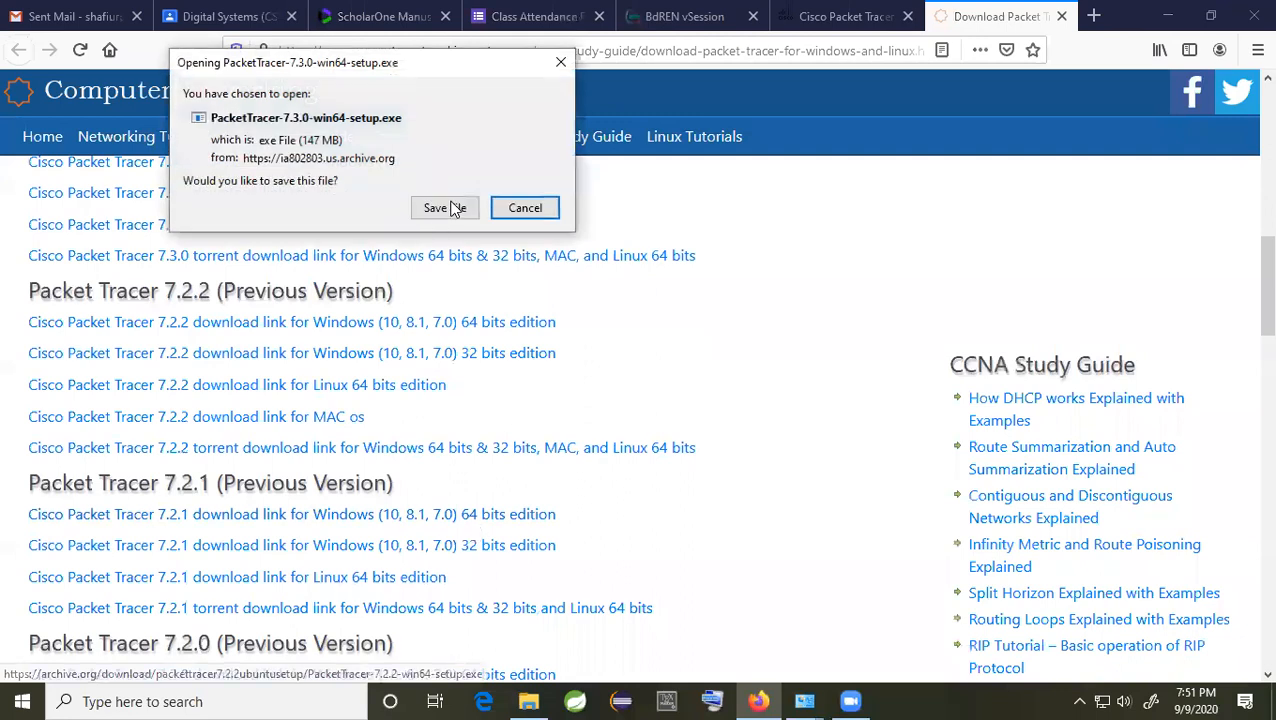
# Step: Save PacketTracer-7.3.0-win64-setup.exe to disk from the download prompt
pyautogui.click(444, 208)
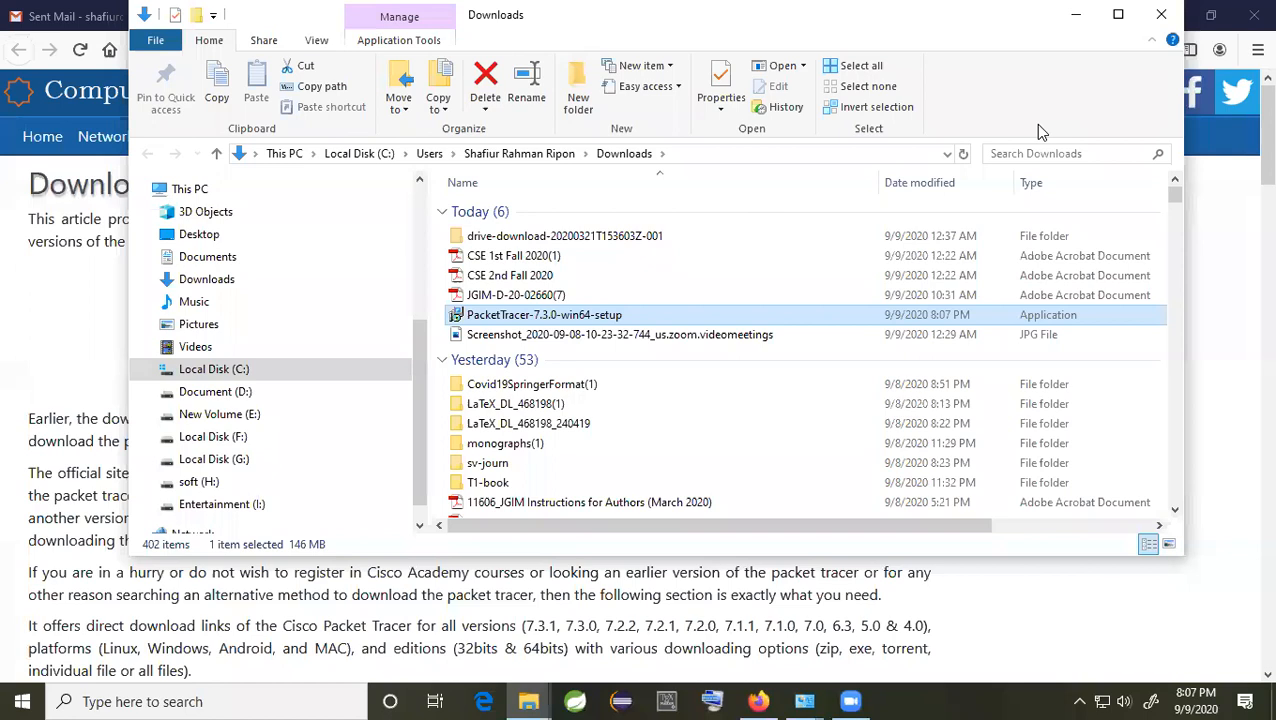
# Step: Launch PacketTracer-7.3.0-win64-setup from Downloads and close the Explorer window
pyautogui.doubleClick(570, 317)
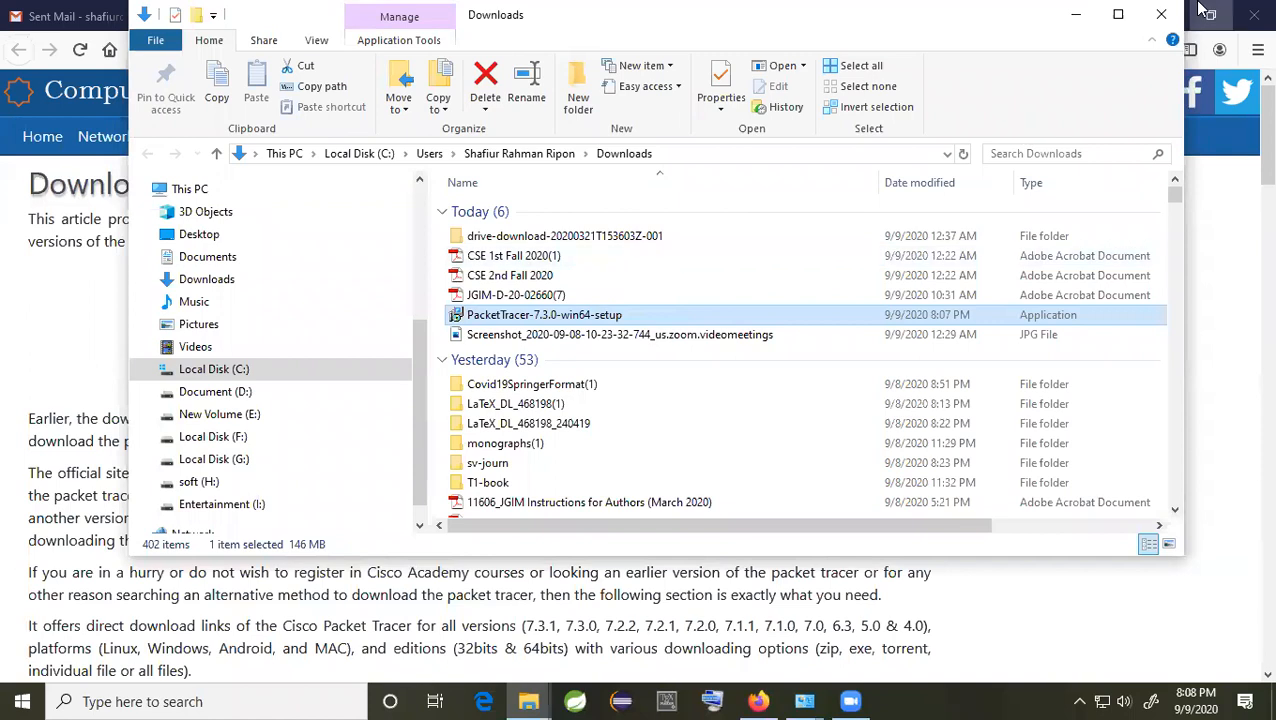
pyautogui.click(1076, 14)
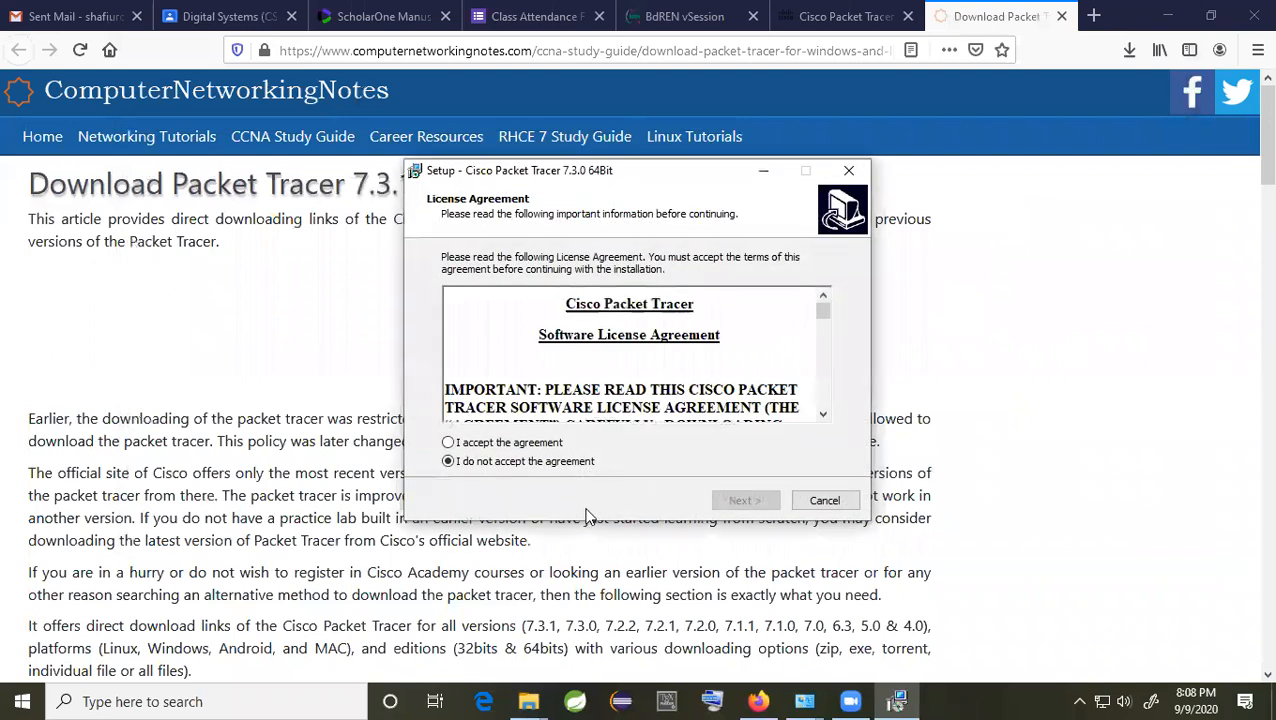
# Step: Accept the licence and start the install with the default location and options
pyautogui.click(527, 444)
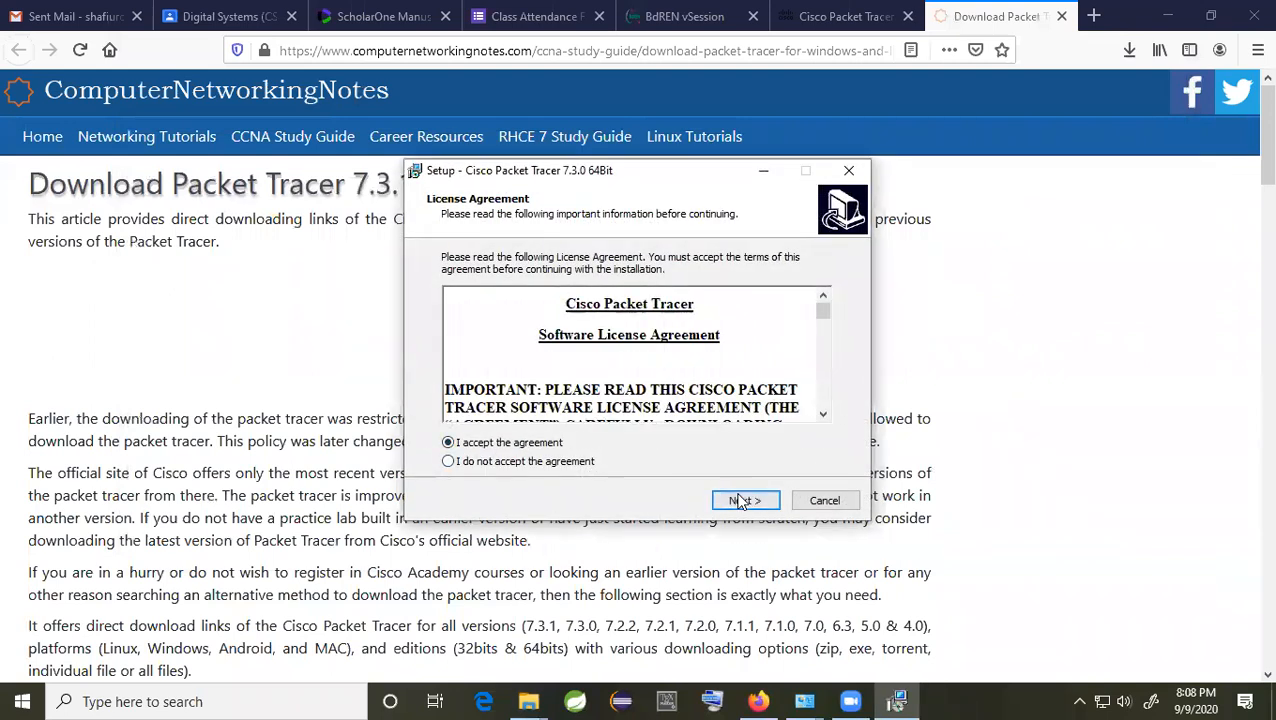
pyautogui.click(741, 500)
pyautogui.click(740, 500)
pyautogui.click(741, 502)
pyautogui.click(741, 503)
pyautogui.click(745, 501)
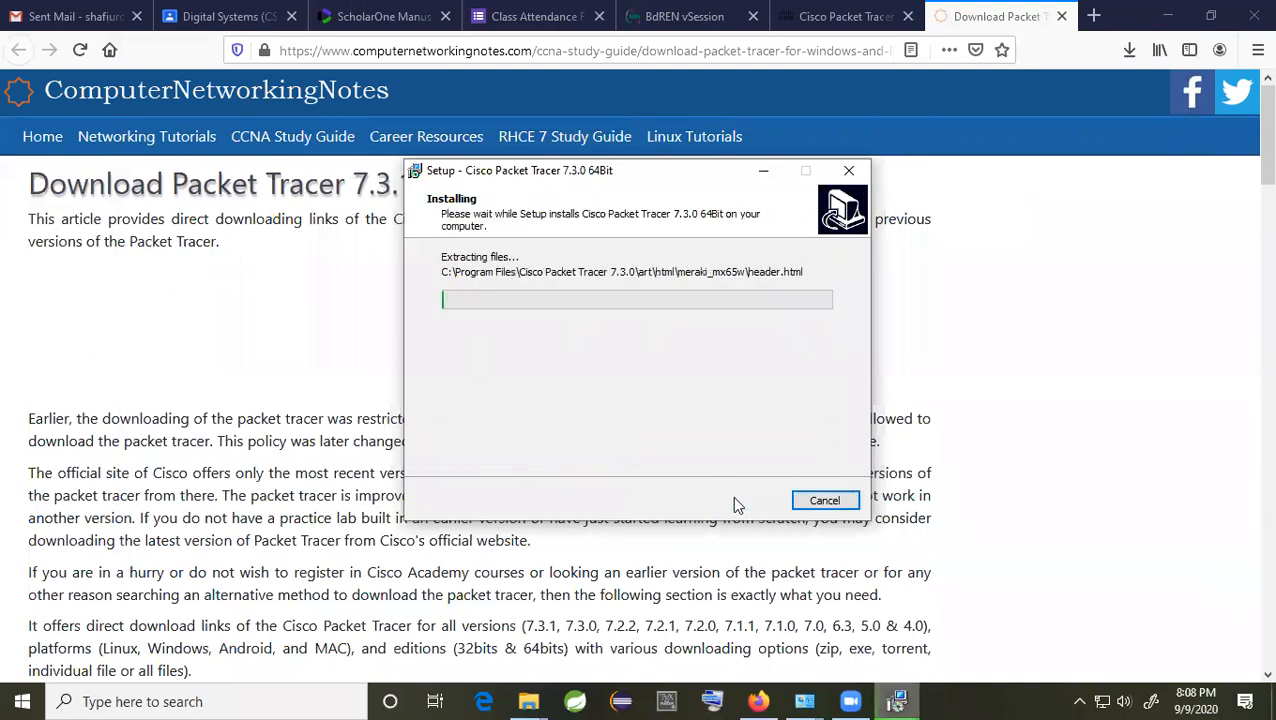
# Step: Close the Packet Tracer browser pages, then finish the setup wizard once installation completes
pyautogui.click(1062, 16)
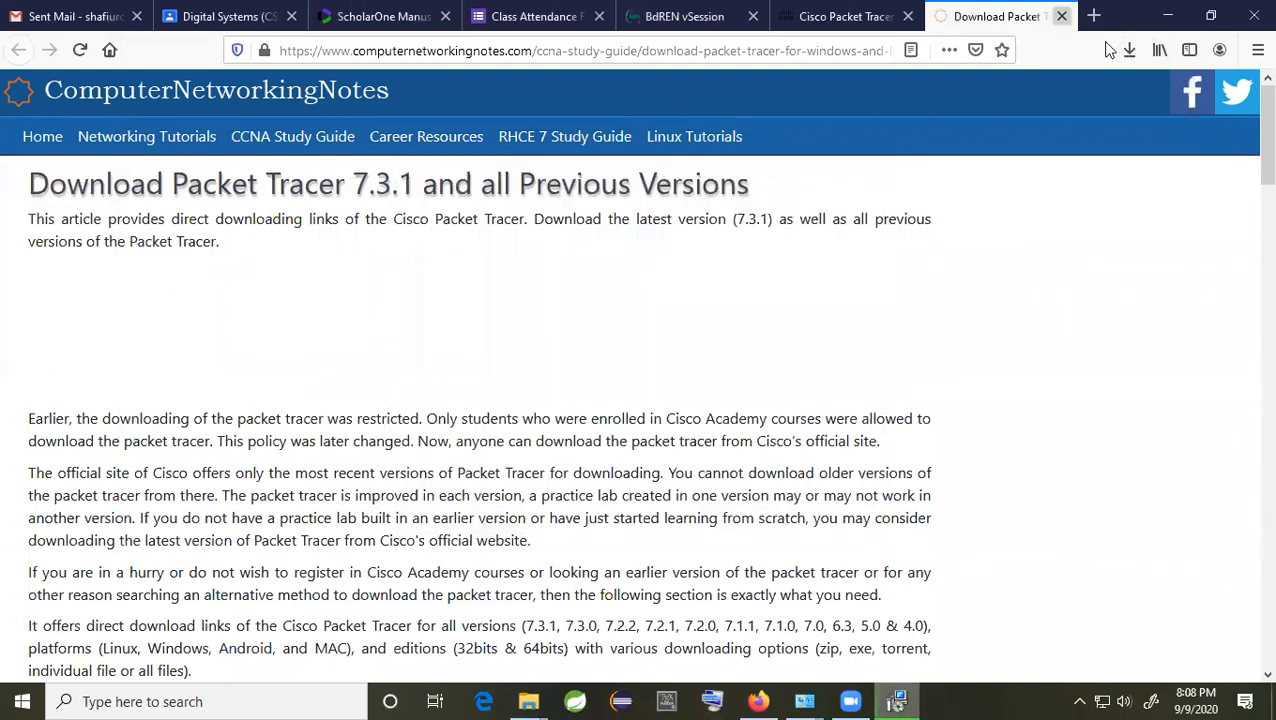
pyautogui.hotkey('ctrl', 'w')
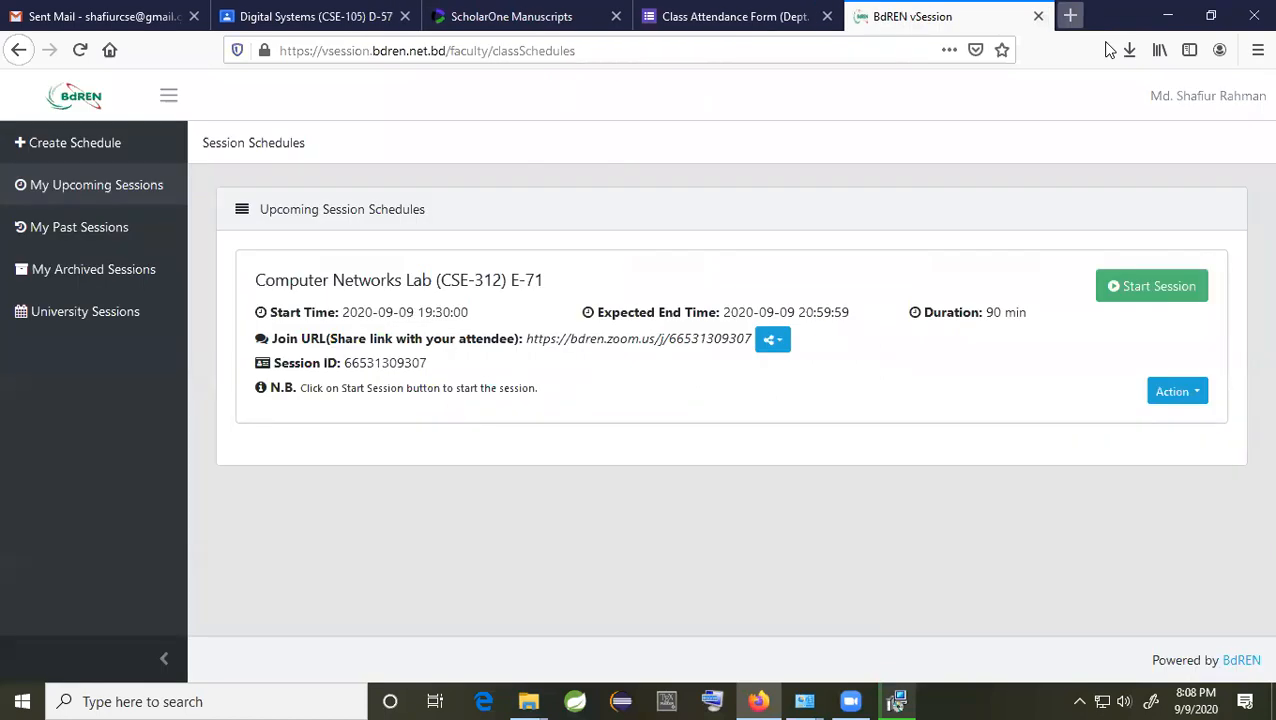
pyautogui.click(897, 701)
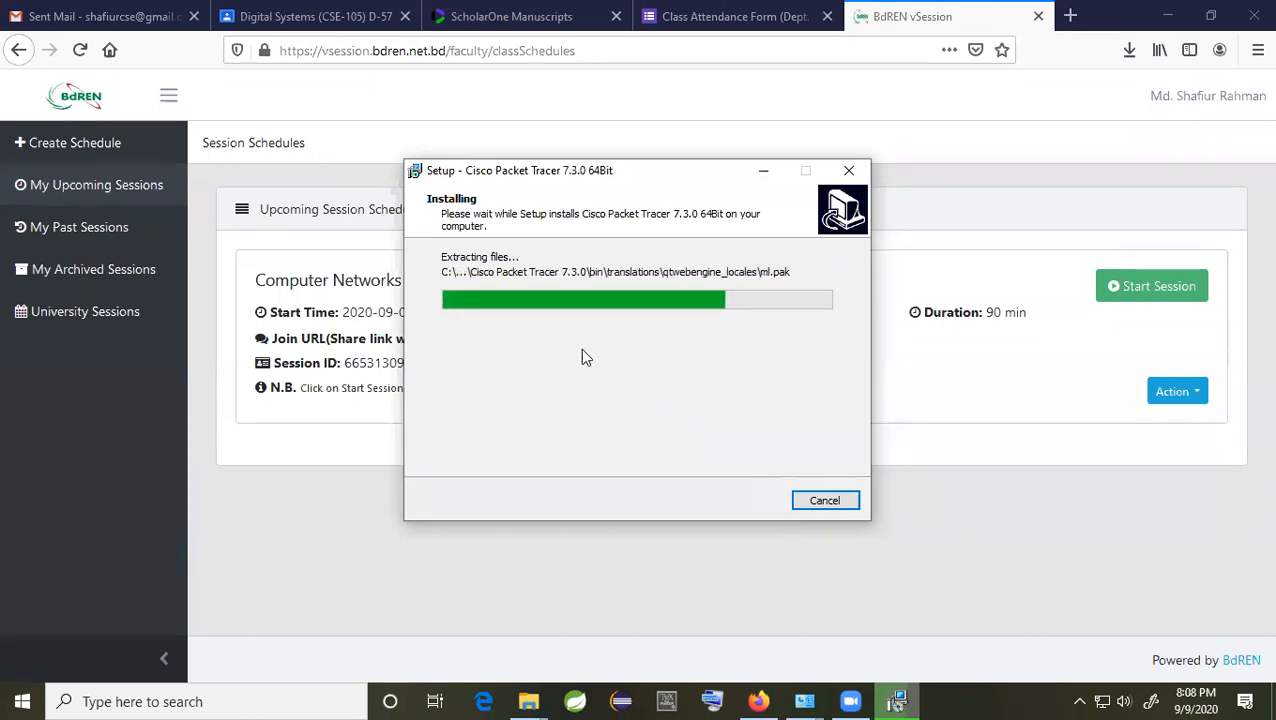
pyautogui.moveTo(686, 170); pyautogui.dragTo(803, 149)
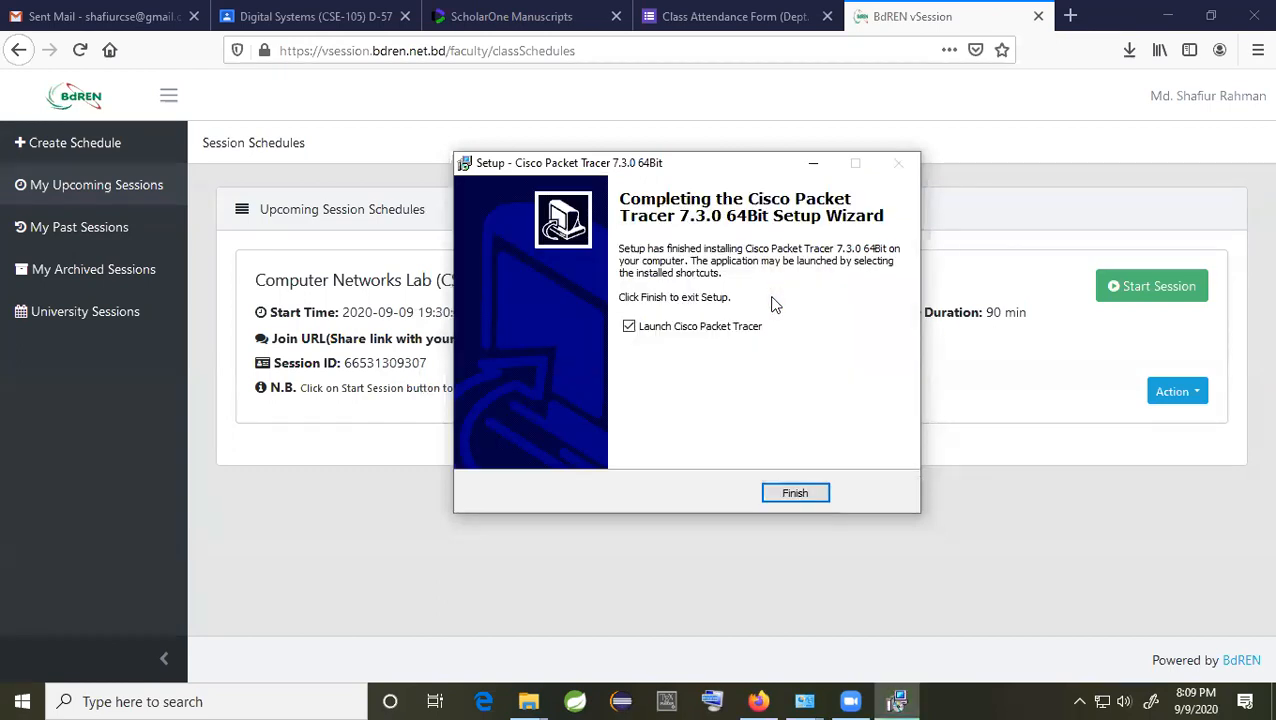
pyautogui.click(797, 493)
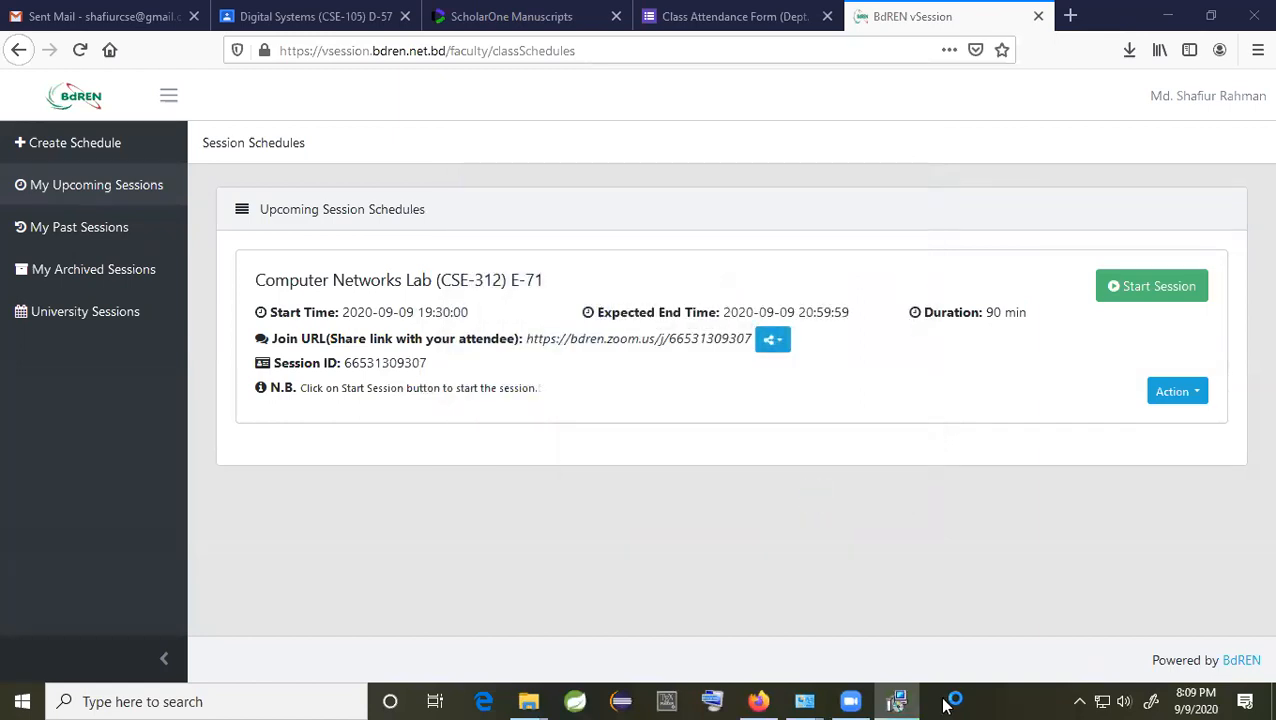
# Step: Search 'pa' in Windows search, launch Cisco Packet Tracer and bring its login window forward
pyautogui.click(316, 700)
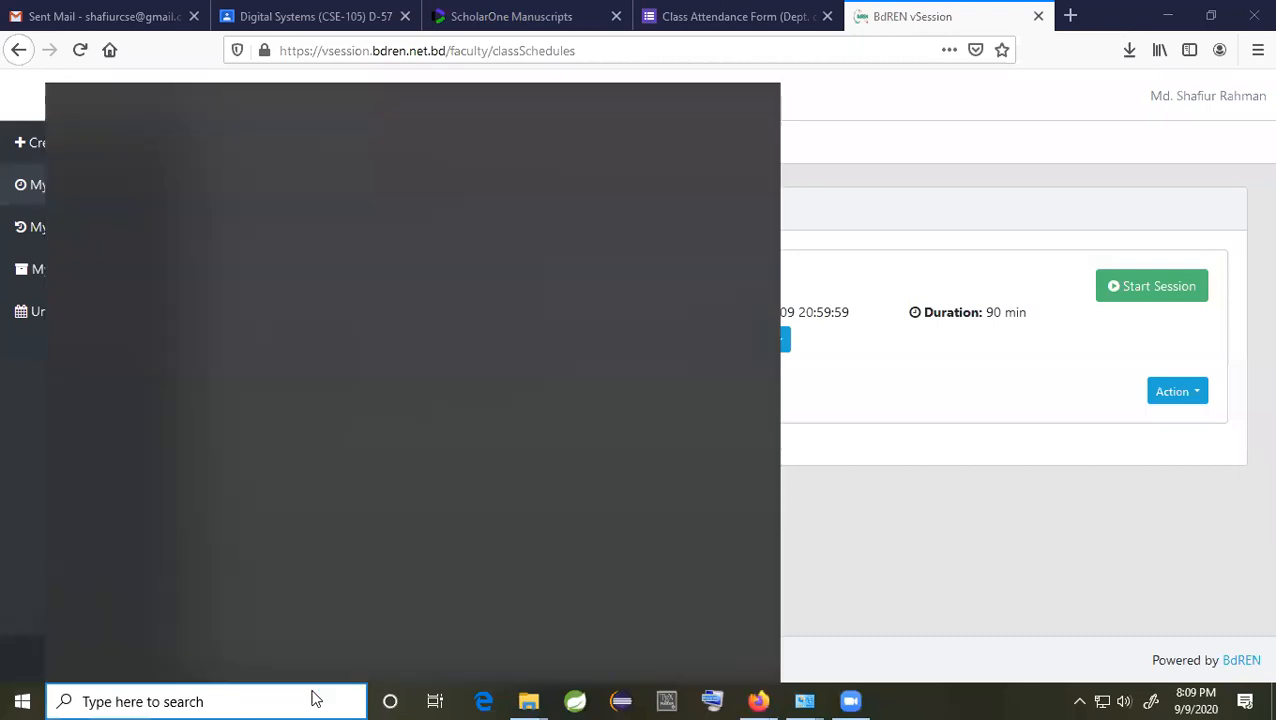
pyautogui.write('pa')
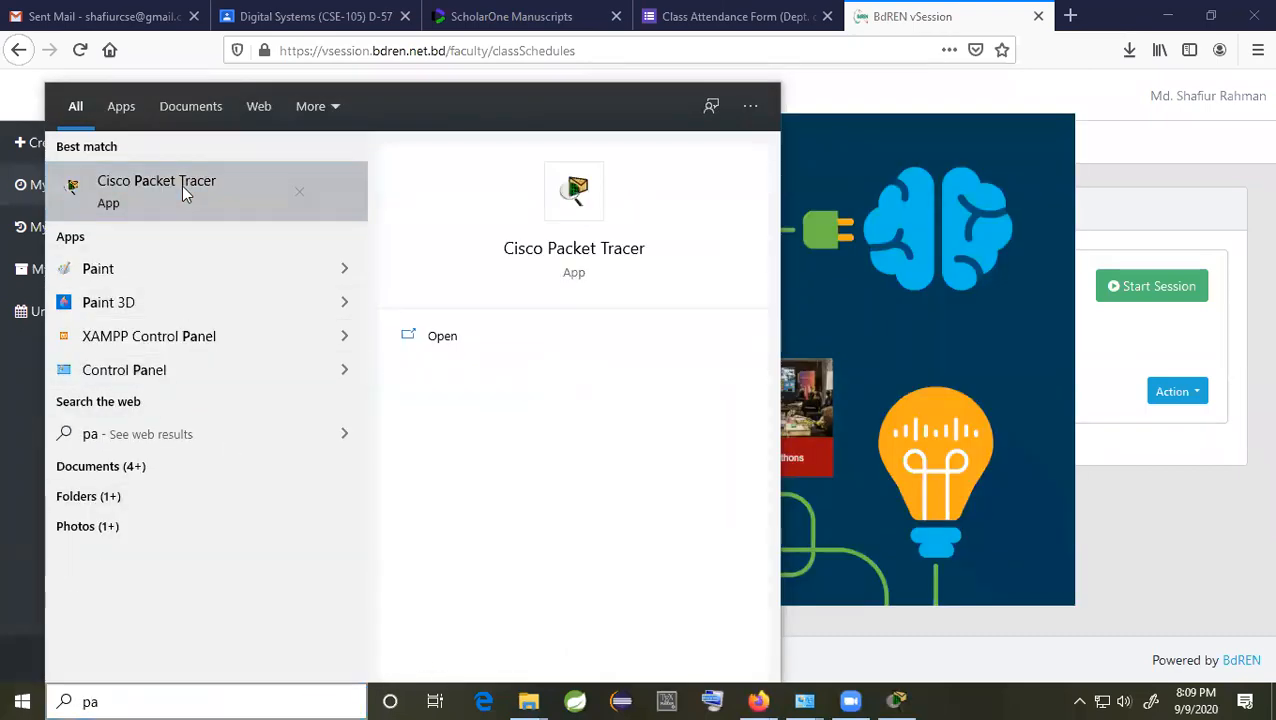
pyautogui.click(729, 342)
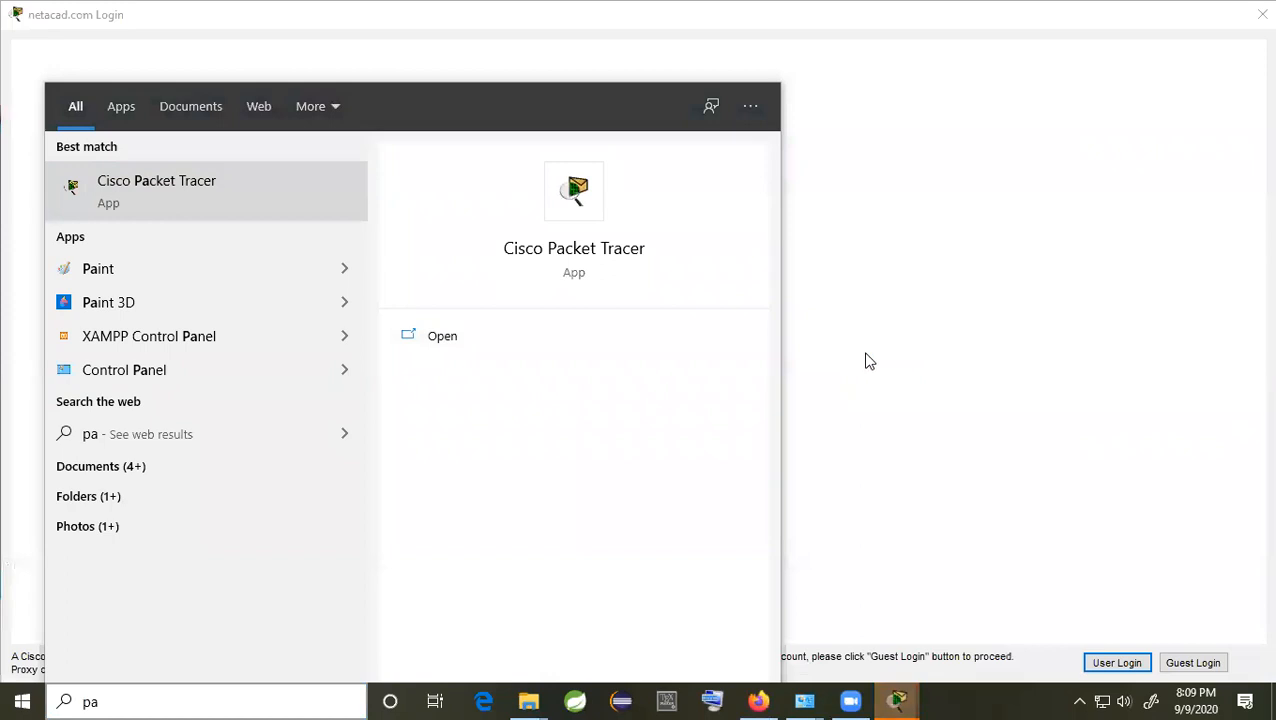
pyautogui.click(869, 350)
pyautogui.moveTo(899, 700)
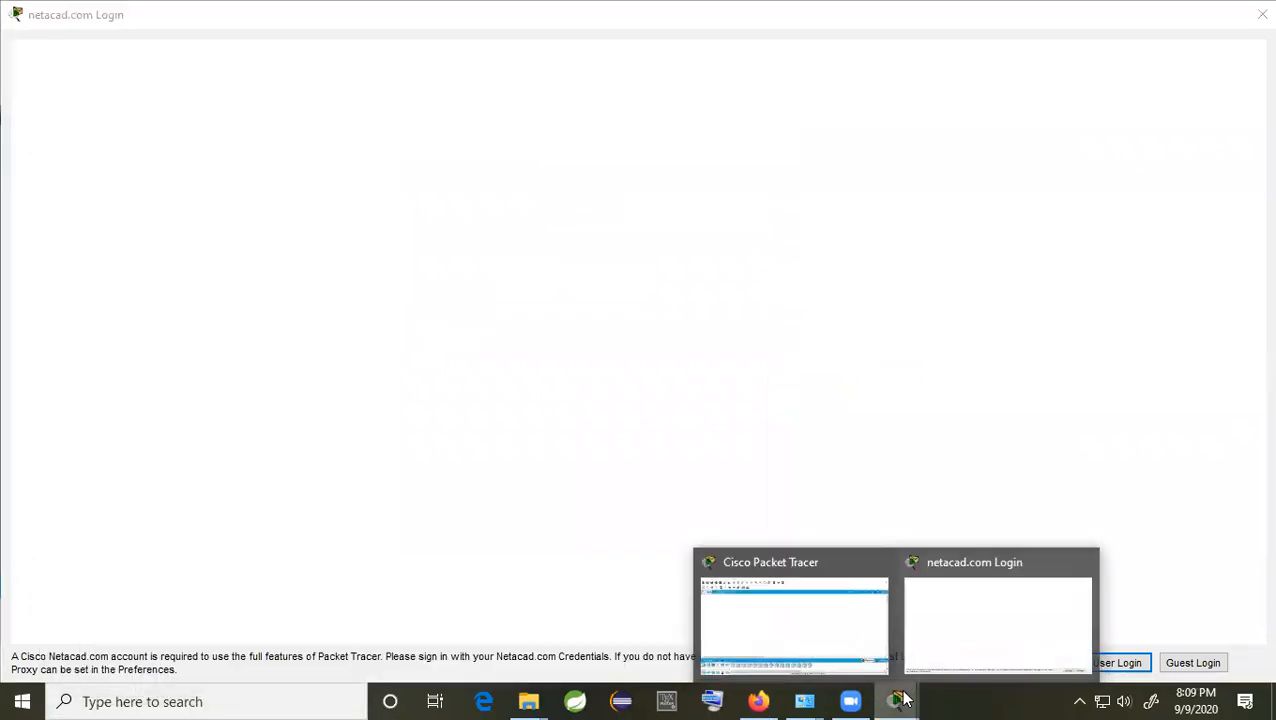
# Step: Sign in to netacad.com by entering the account email, then the account password
pyautogui.click(970, 625)
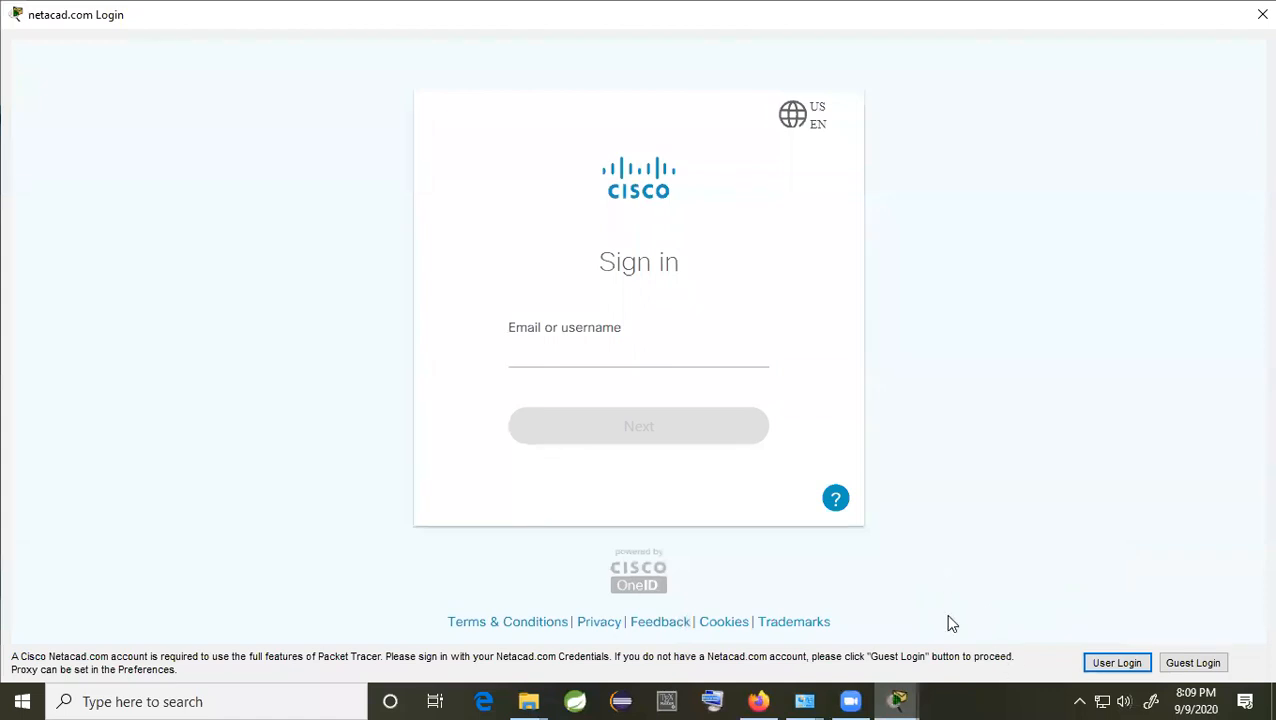
pyautogui.click(1193, 663)
pyautogui.click(564, 351)
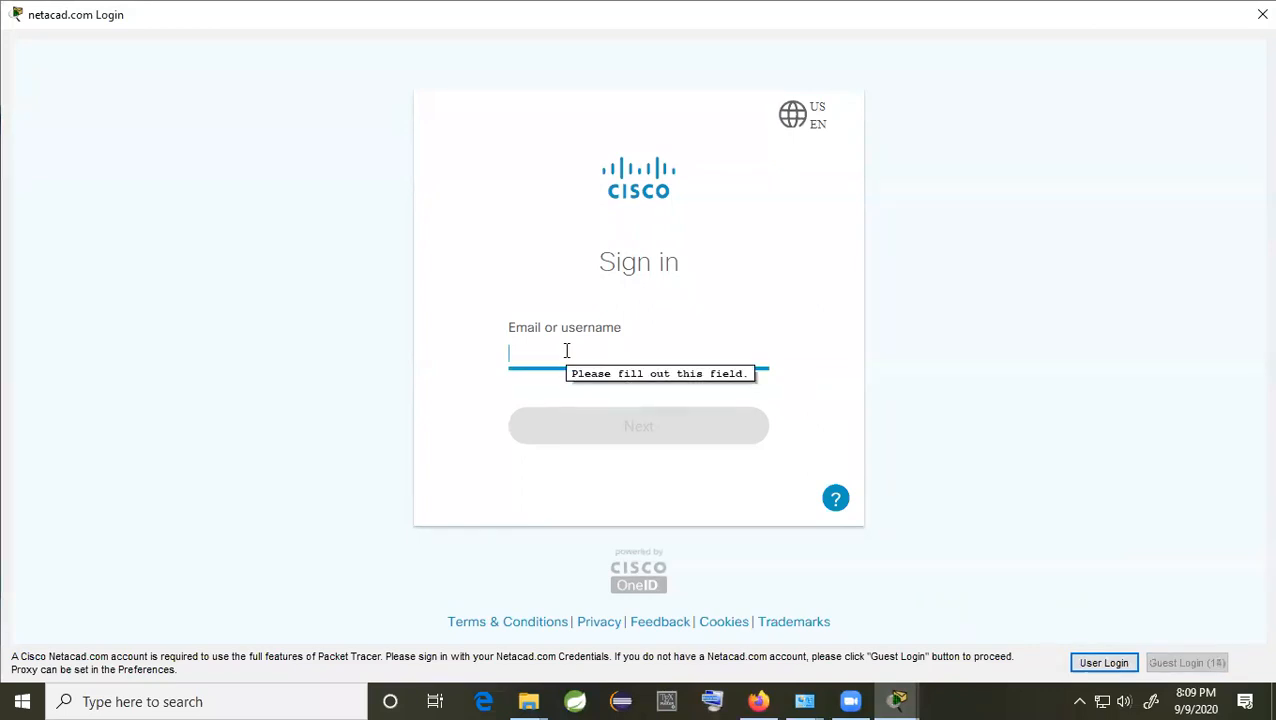
pyautogui.moveTo(581, 281); pyautogui.dragTo(688, 304)
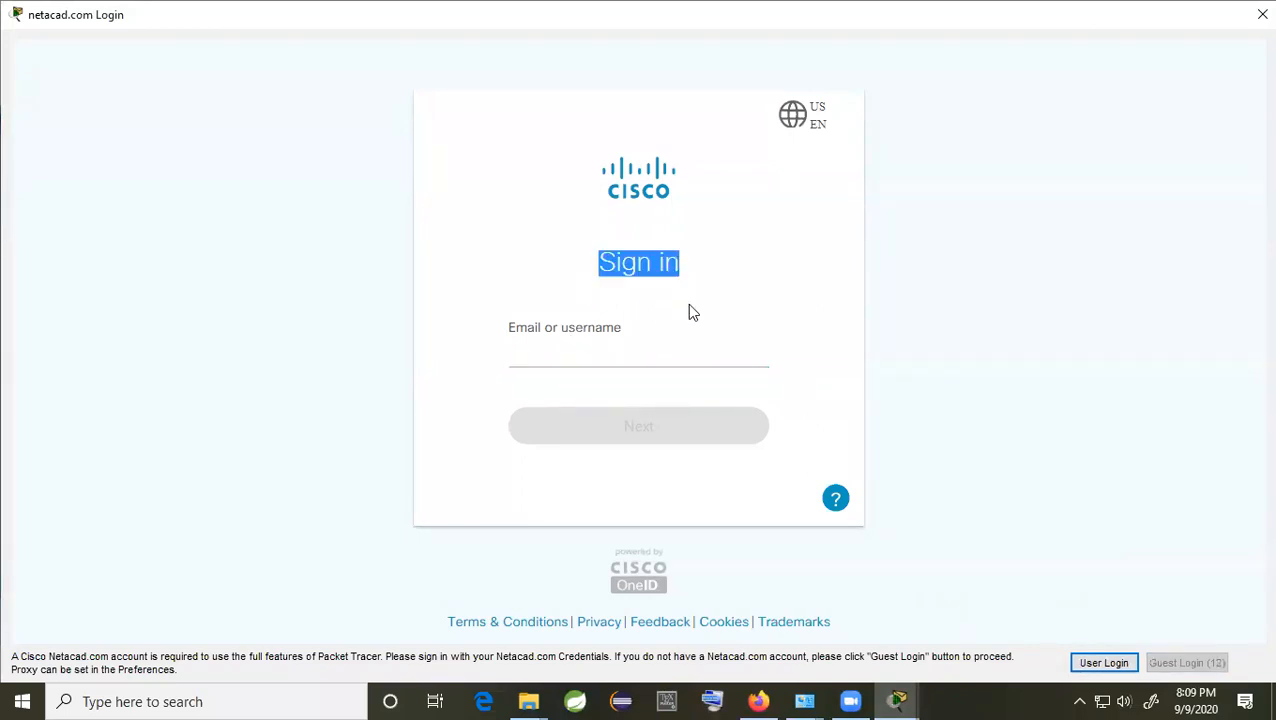
pyautogui.click(552, 347)
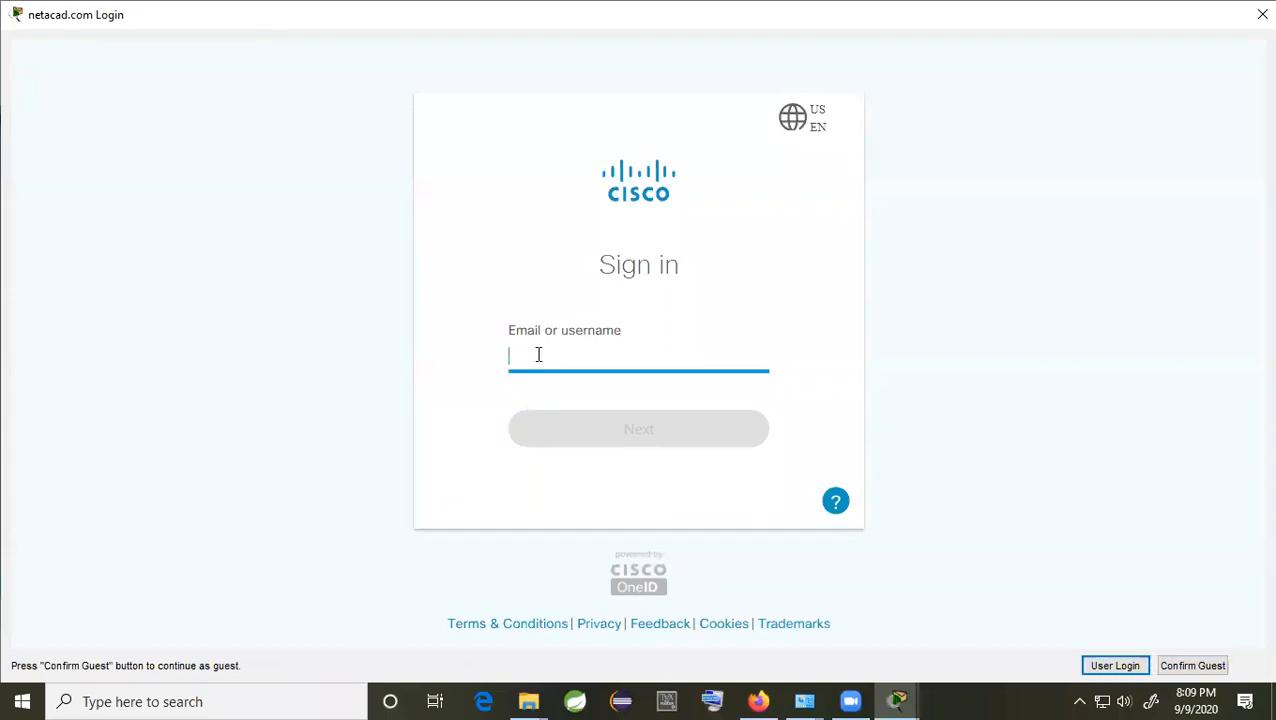
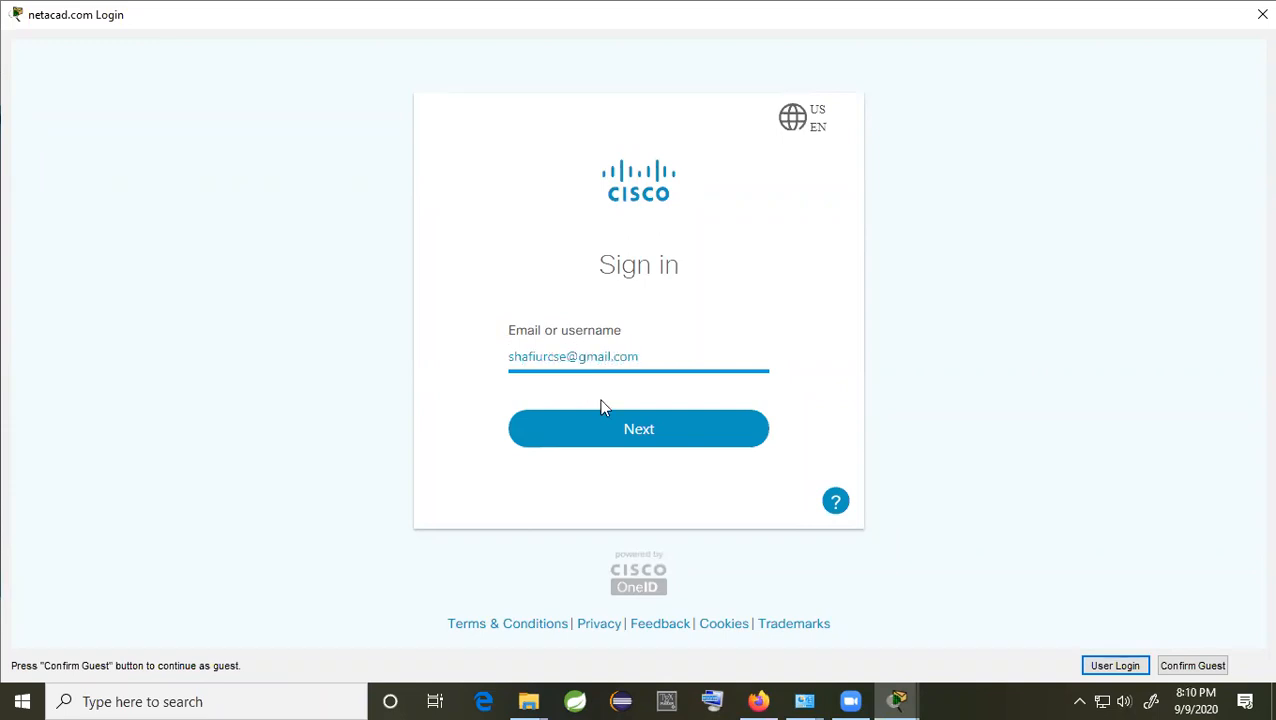
pyautogui.click(645, 430)
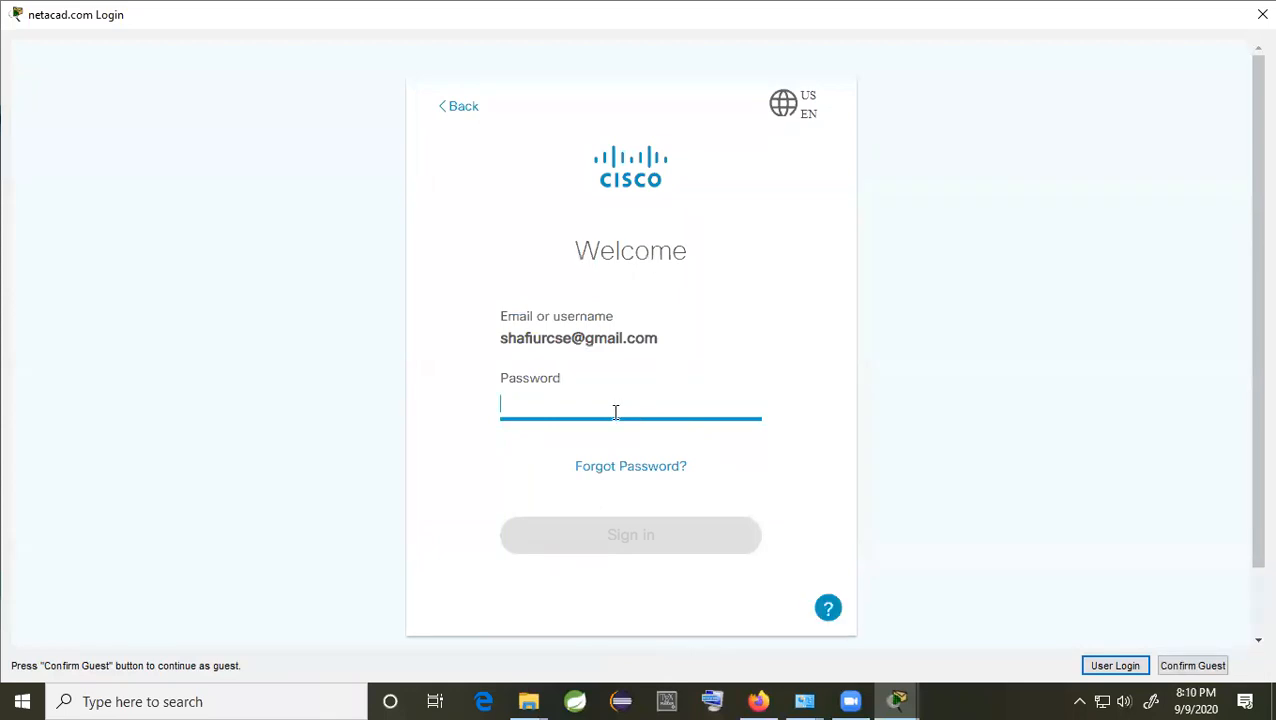
pyautogui.write('*')
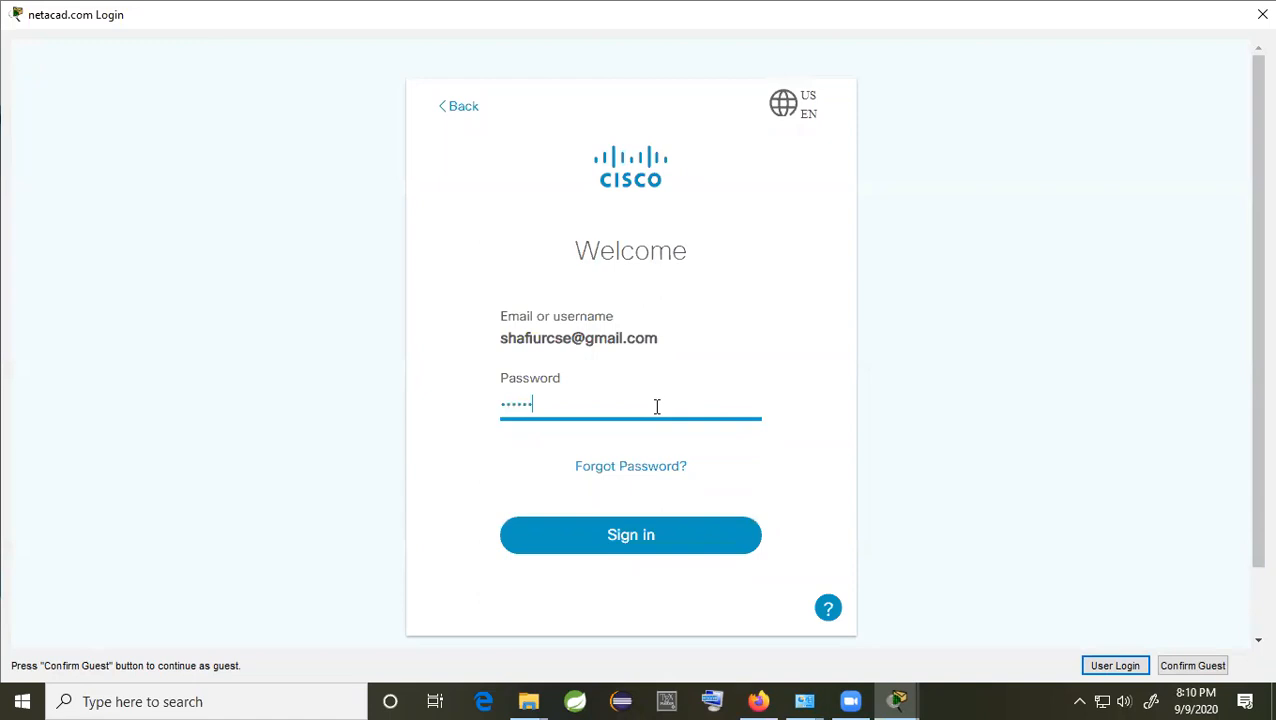
pyautogui.click(619, 538)
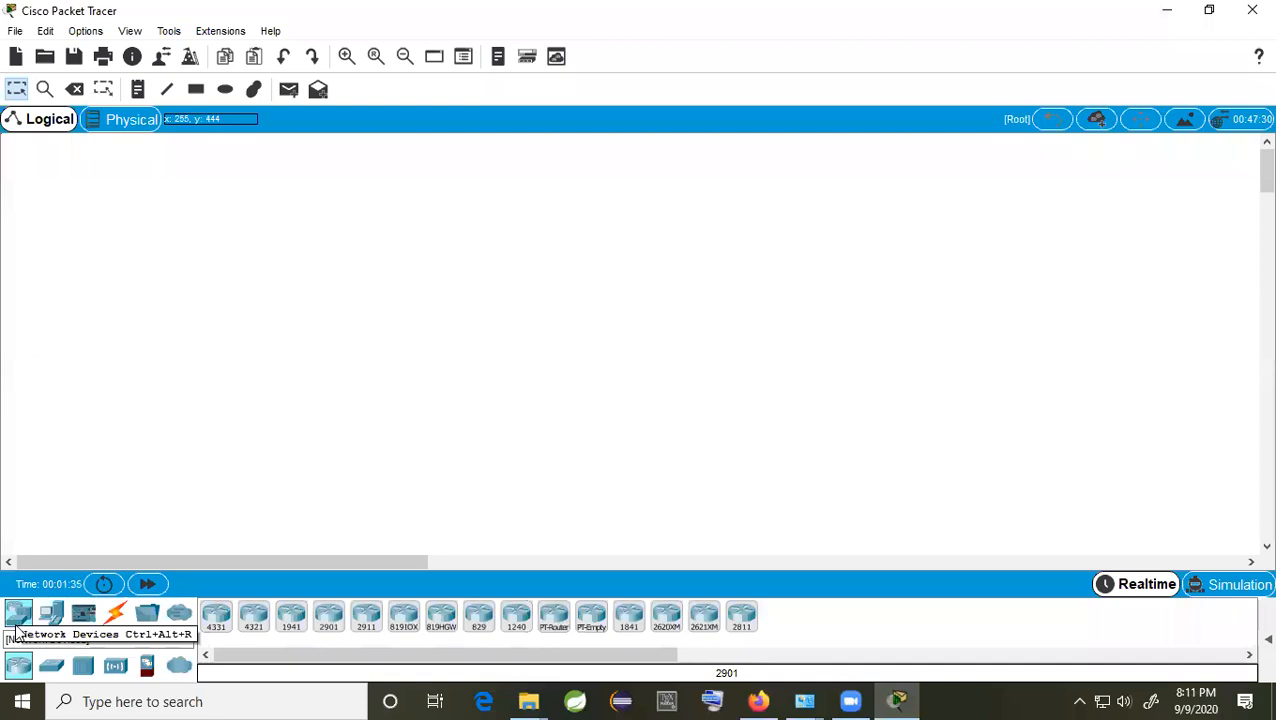
# Step: Place a PT-Hub at upper left and three PCs in a row below it
pyautogui.click(83, 666)
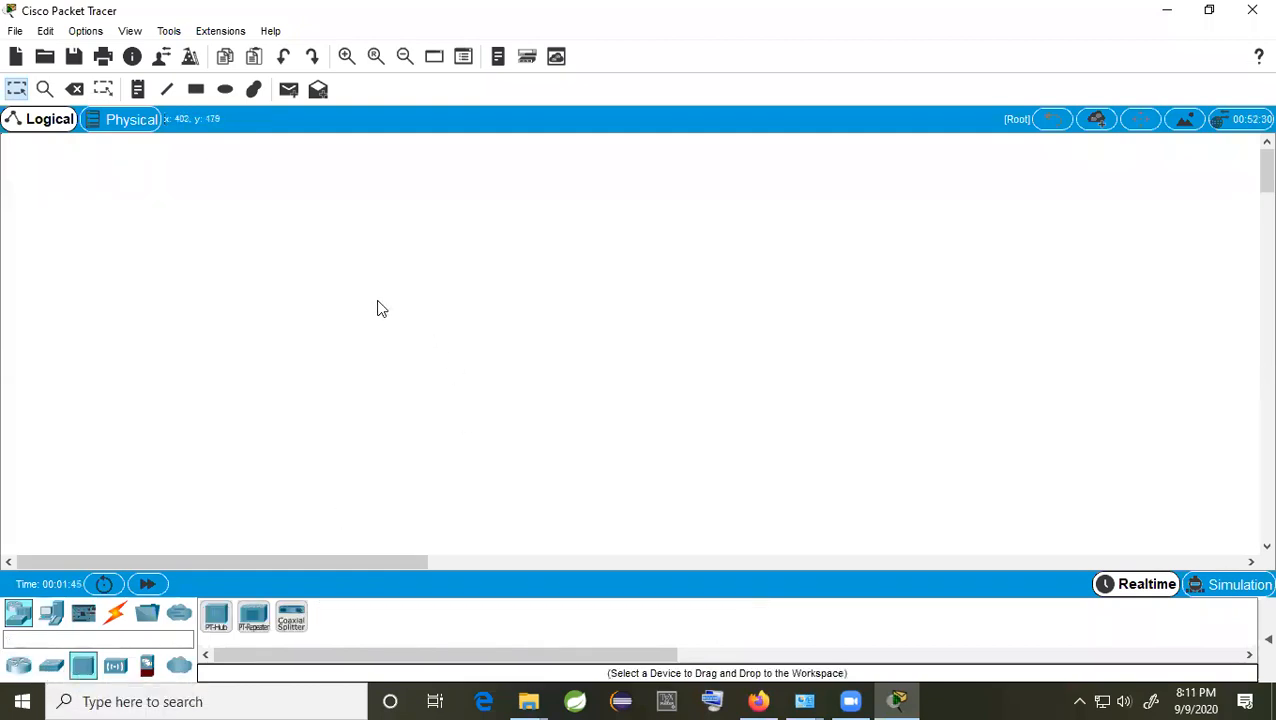
pyautogui.moveTo(83, 666); pyautogui.dragTo(337, 314)
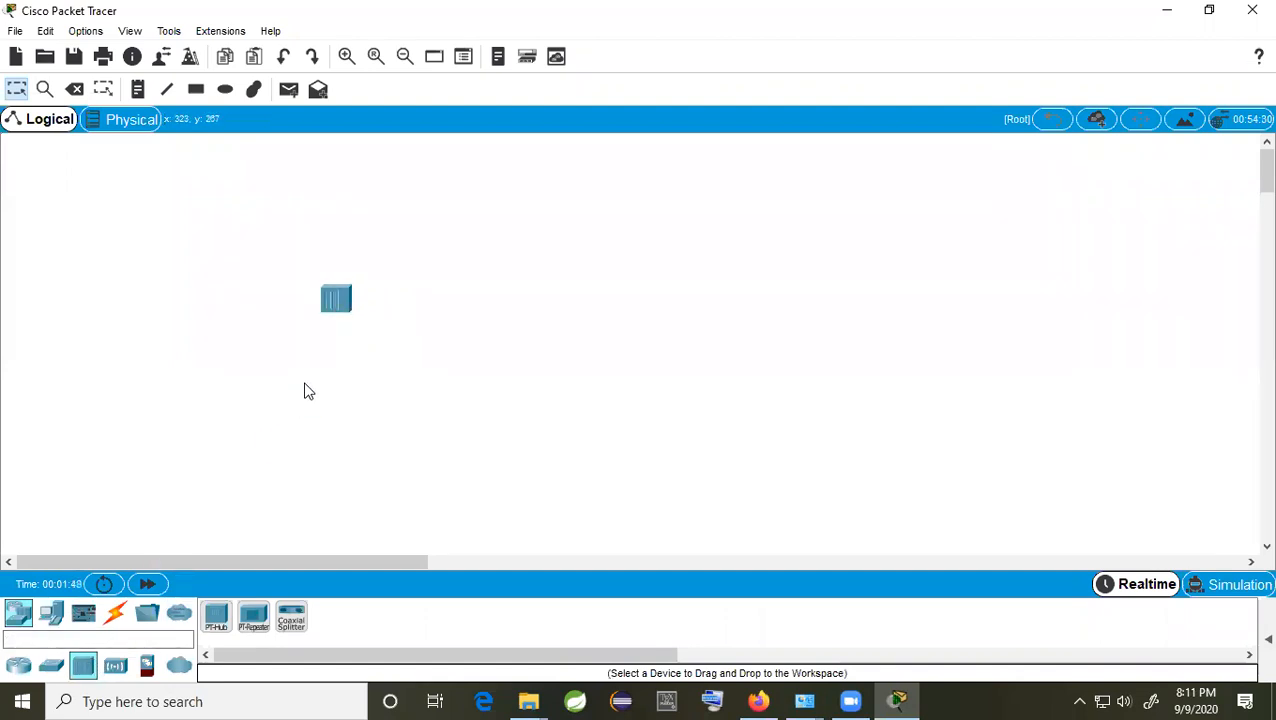
pyautogui.click(52, 616)
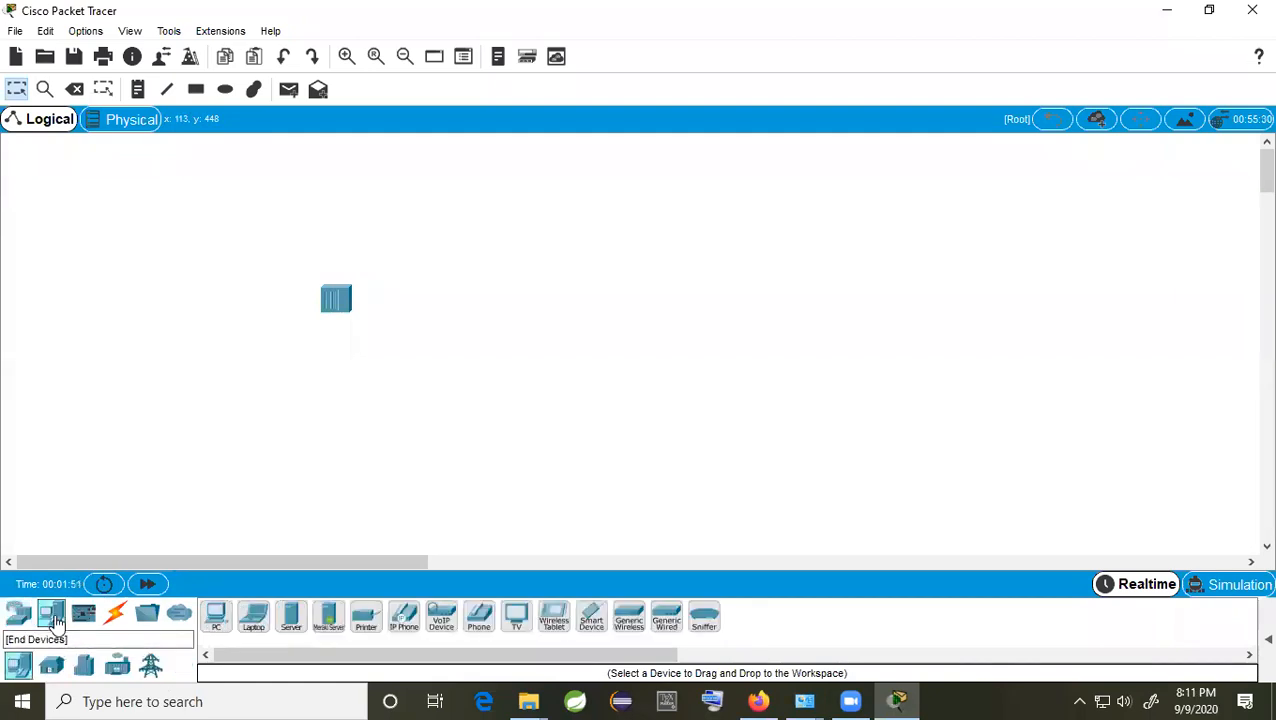
pyautogui.click(216, 618)
pyautogui.click(199, 469)
pyautogui.click(216, 620)
pyautogui.click(412, 485)
pyautogui.click(216, 618)
pyautogui.click(586, 469)
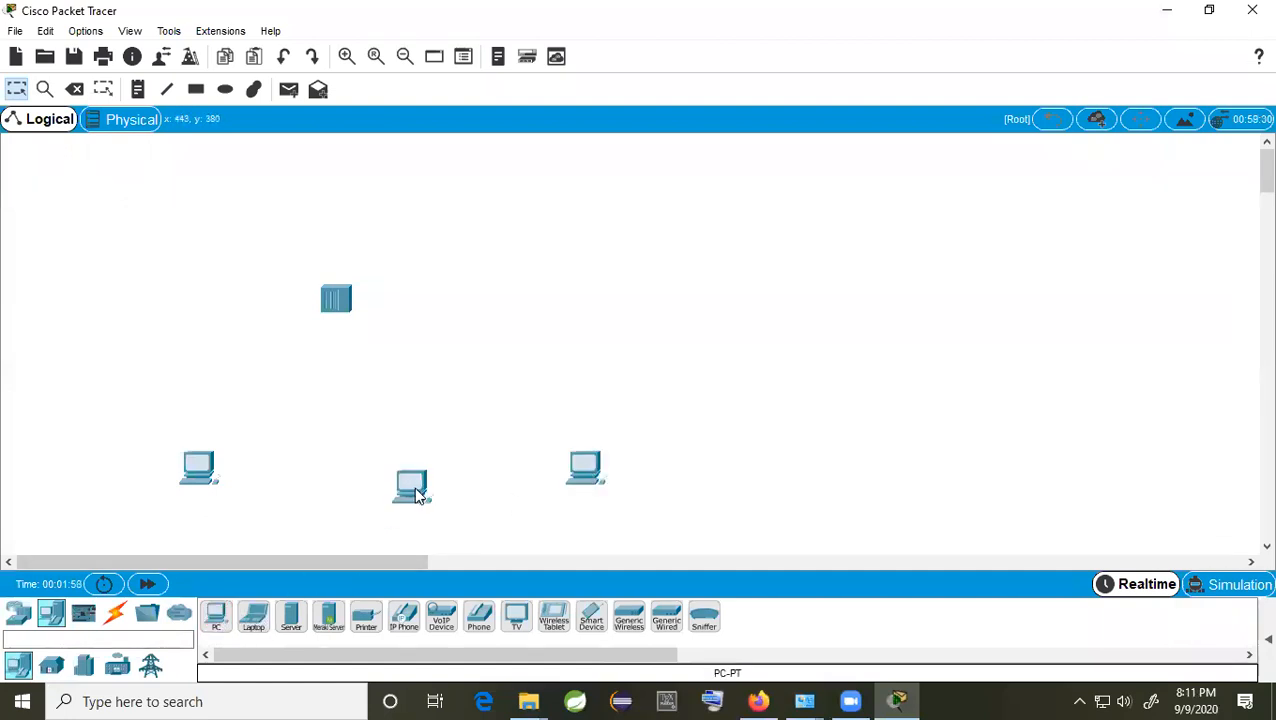
# Step: Tighten the spacing of the three PCs and add a fourth PC further left
pyautogui.moveTo(417, 496); pyautogui.dragTo(379, 490)
pyautogui.moveTo(568, 470); pyautogui.dragTo(518, 475)
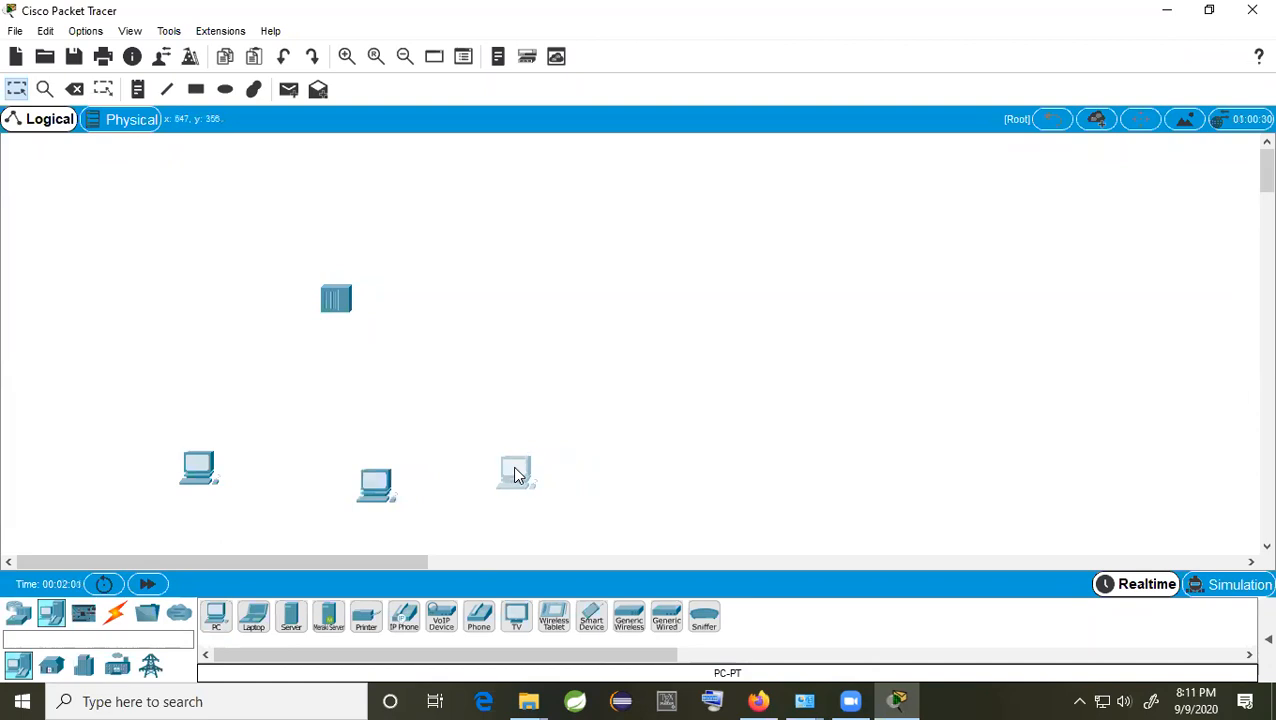
pyautogui.moveTo(208, 468); pyautogui.dragTo(250, 468)
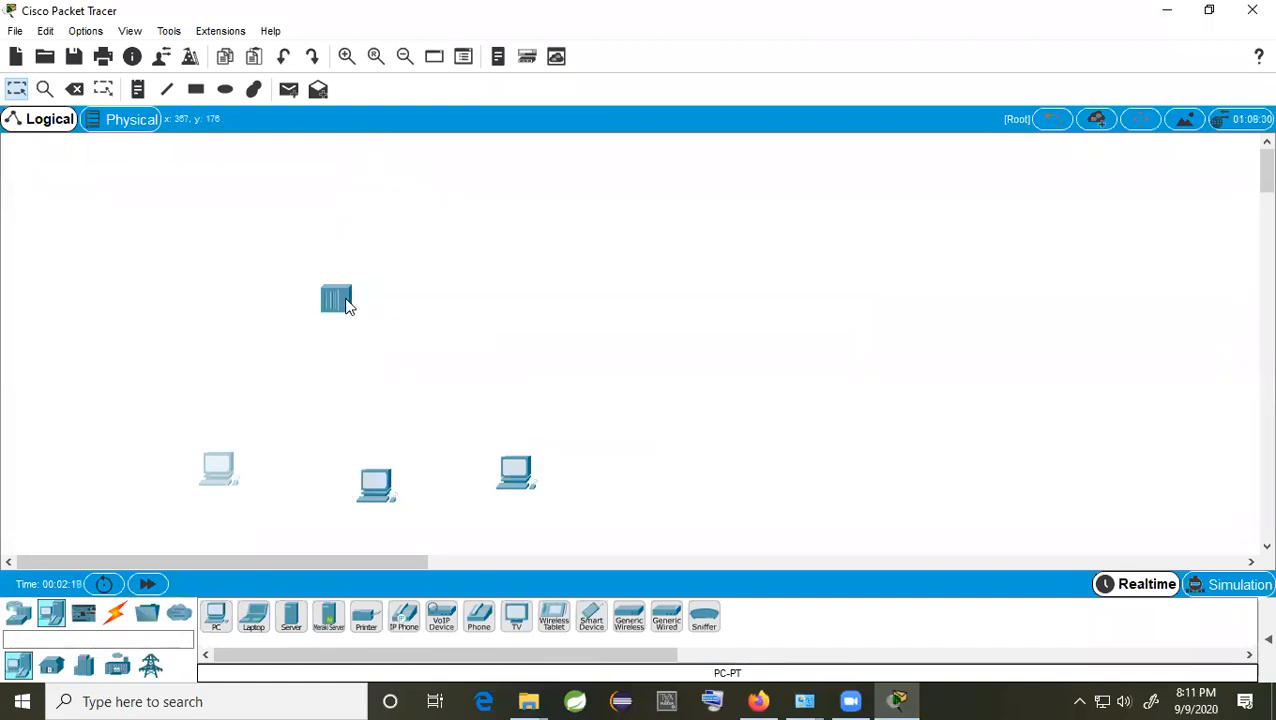
pyautogui.moveTo(347, 306)
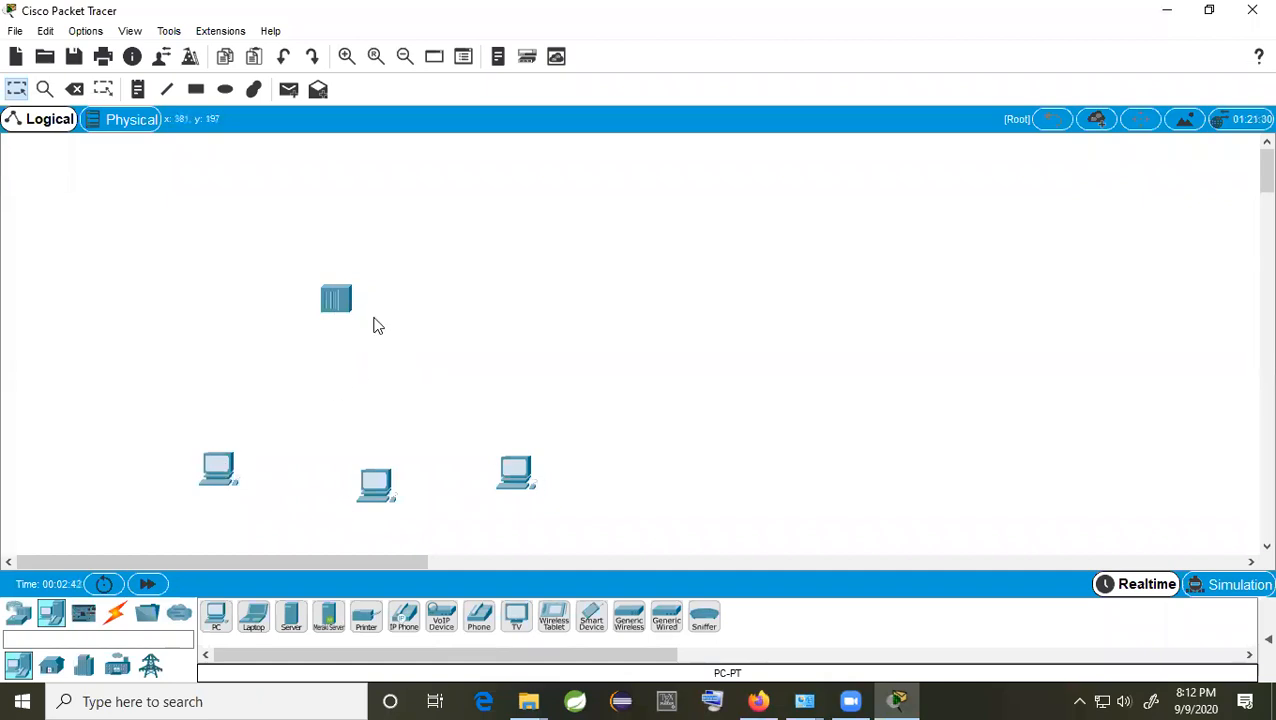
pyautogui.click(215, 615)
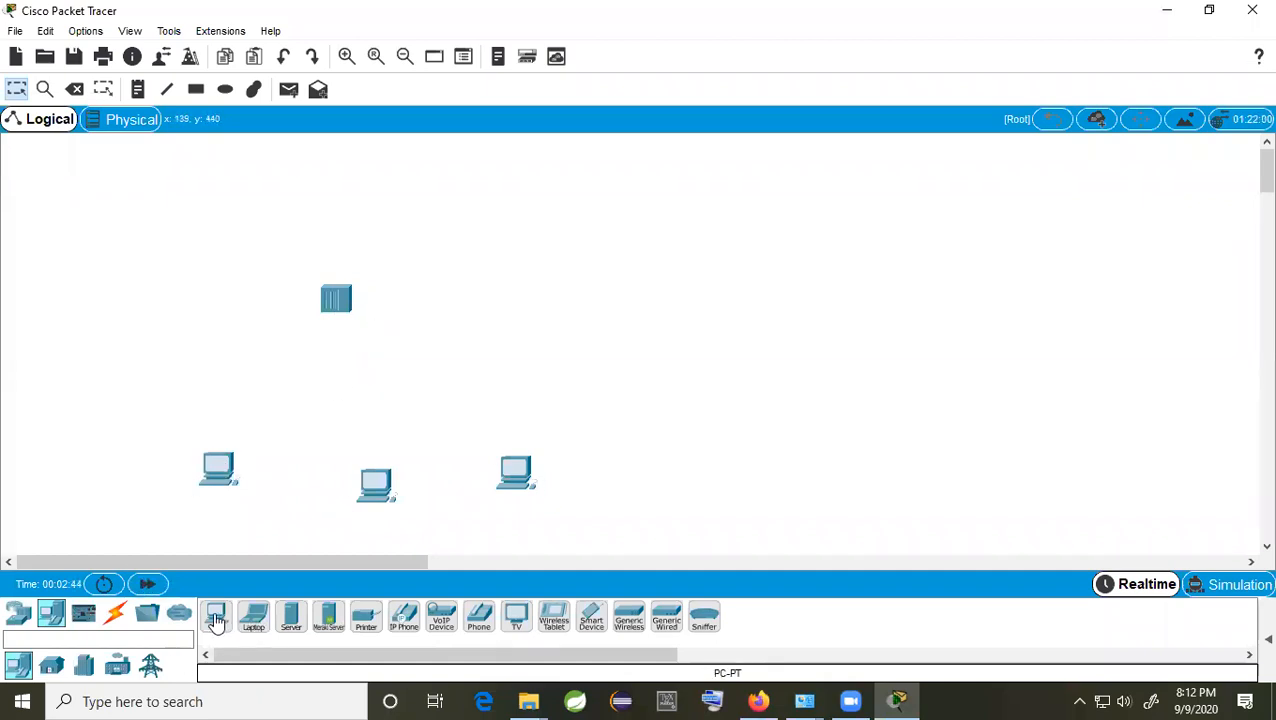
pyautogui.click(112, 416)
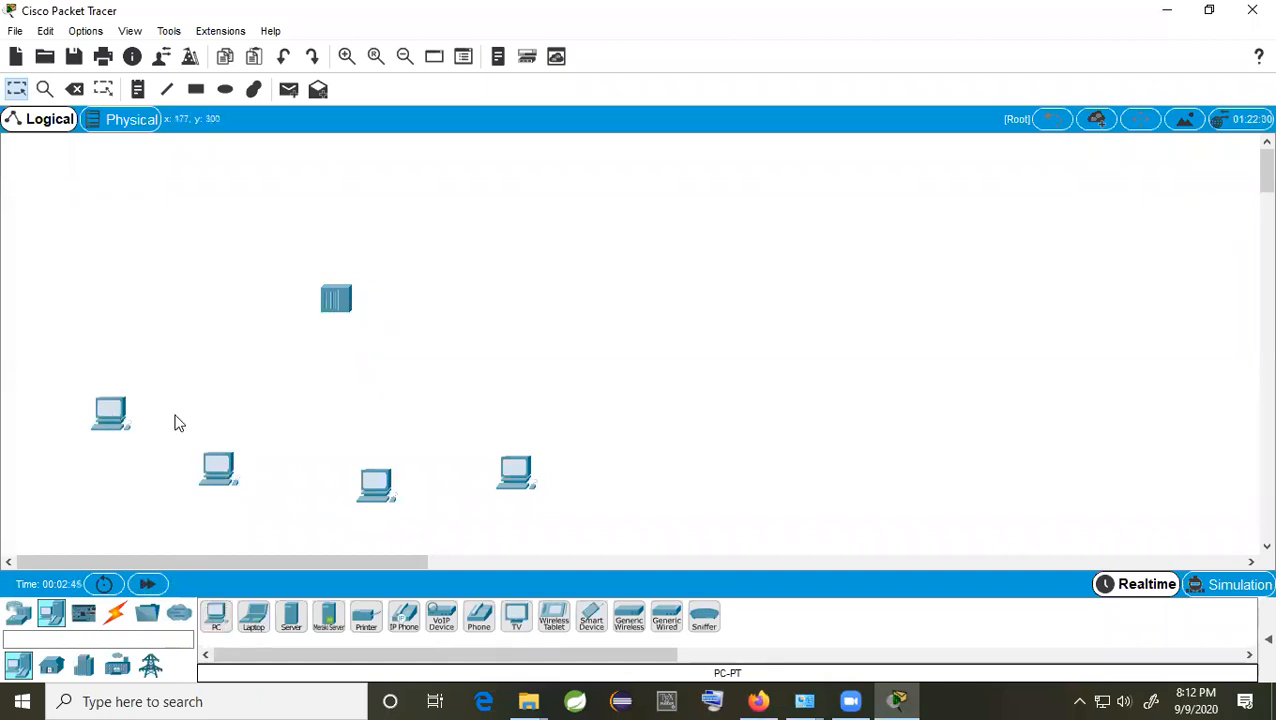
# Step: Turn on always-show port labels in Preferences, then nudge the hub upward
pyautogui.click(130, 31)
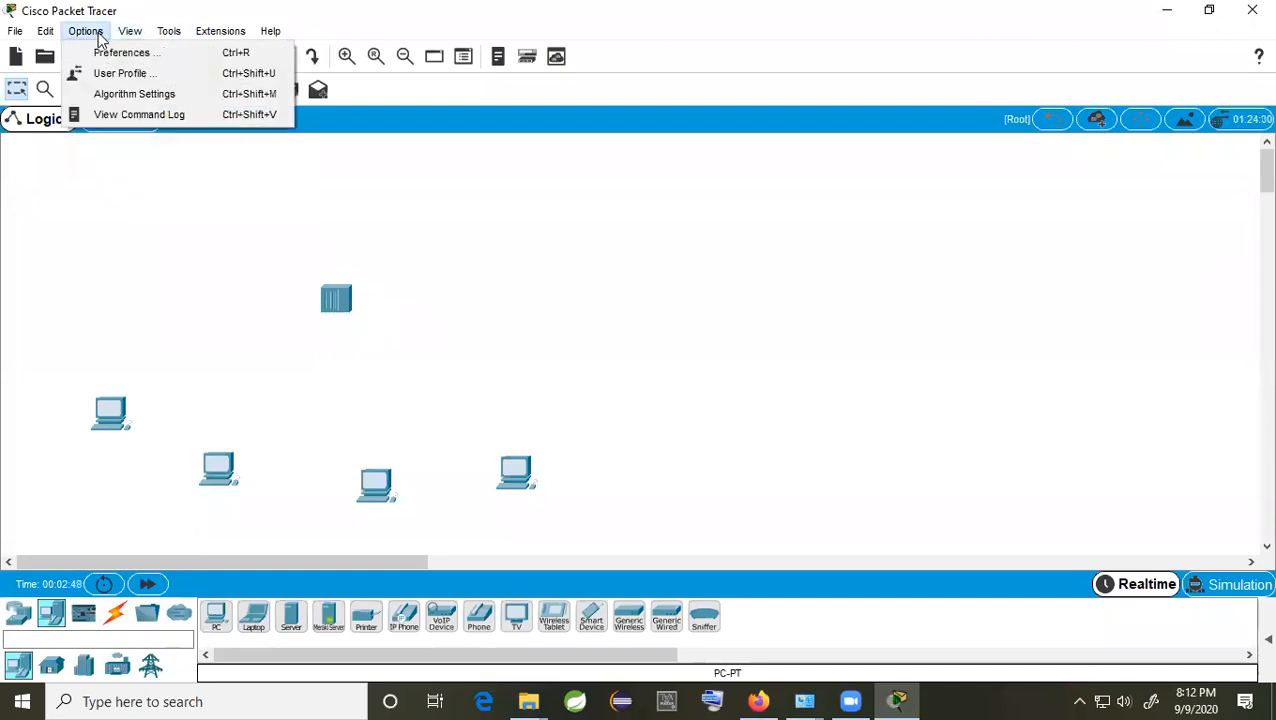
pyautogui.click(112, 53)
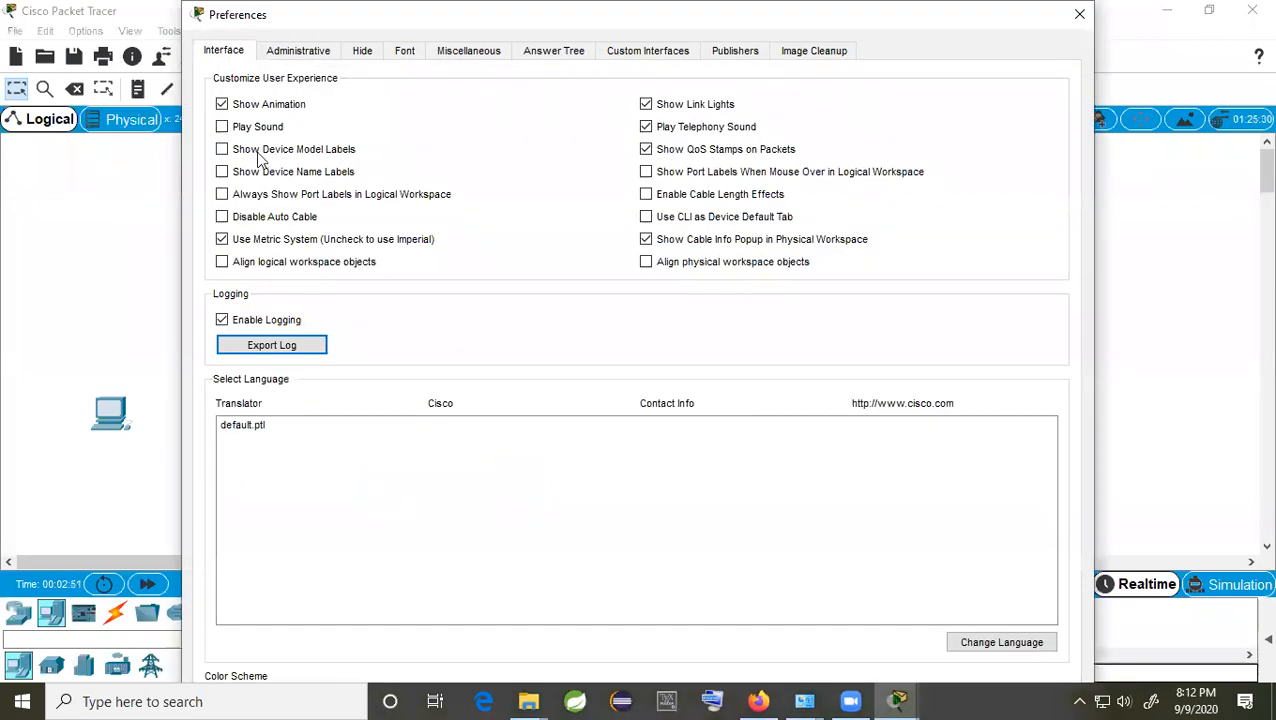
pyautogui.click(222, 194)
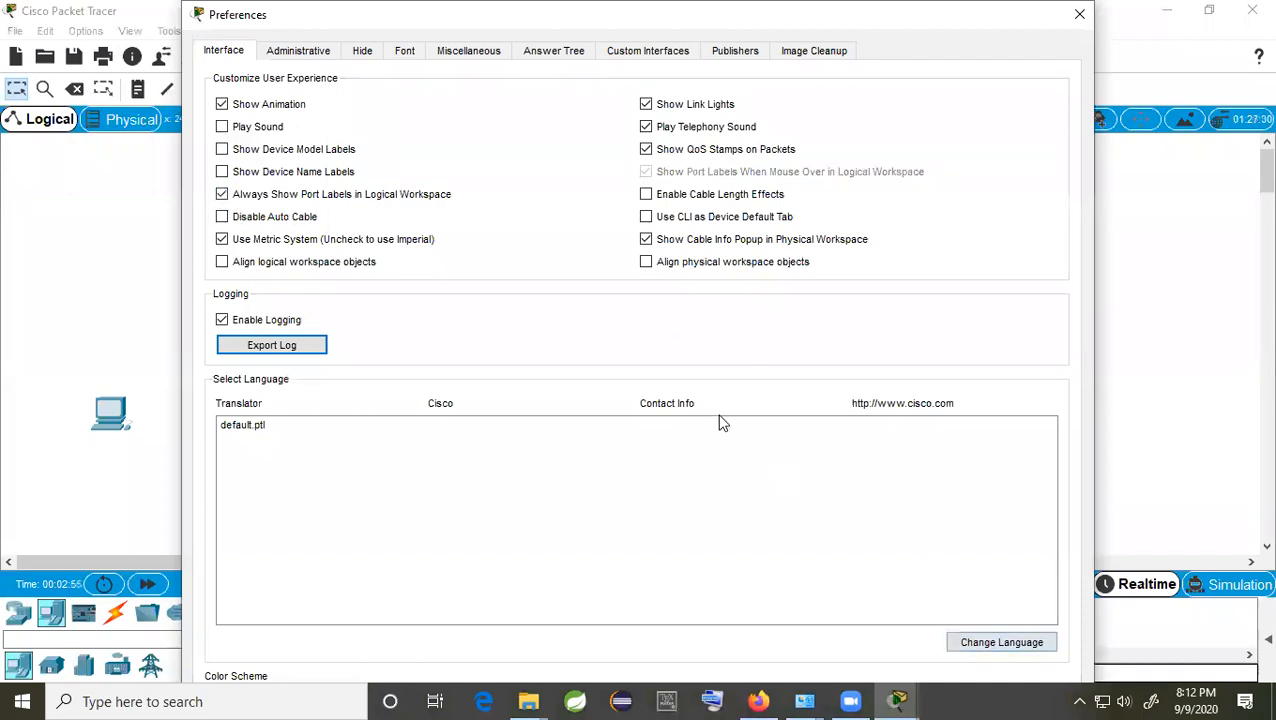
pyautogui.click(1080, 14)
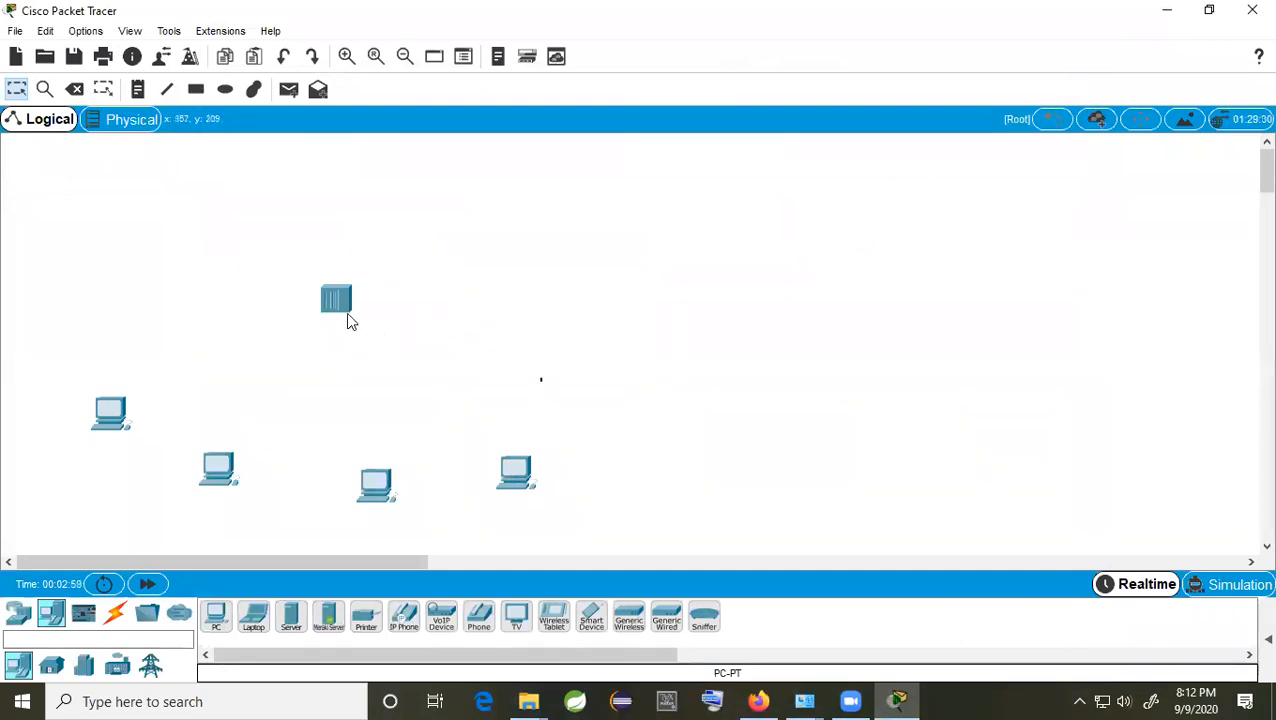
pyautogui.moveTo(346, 312); pyautogui.dragTo(343, 297)
# Step: Enable Show Device Name Labels and Show Device Model Labels in Preferences
pyautogui.click(86, 31)
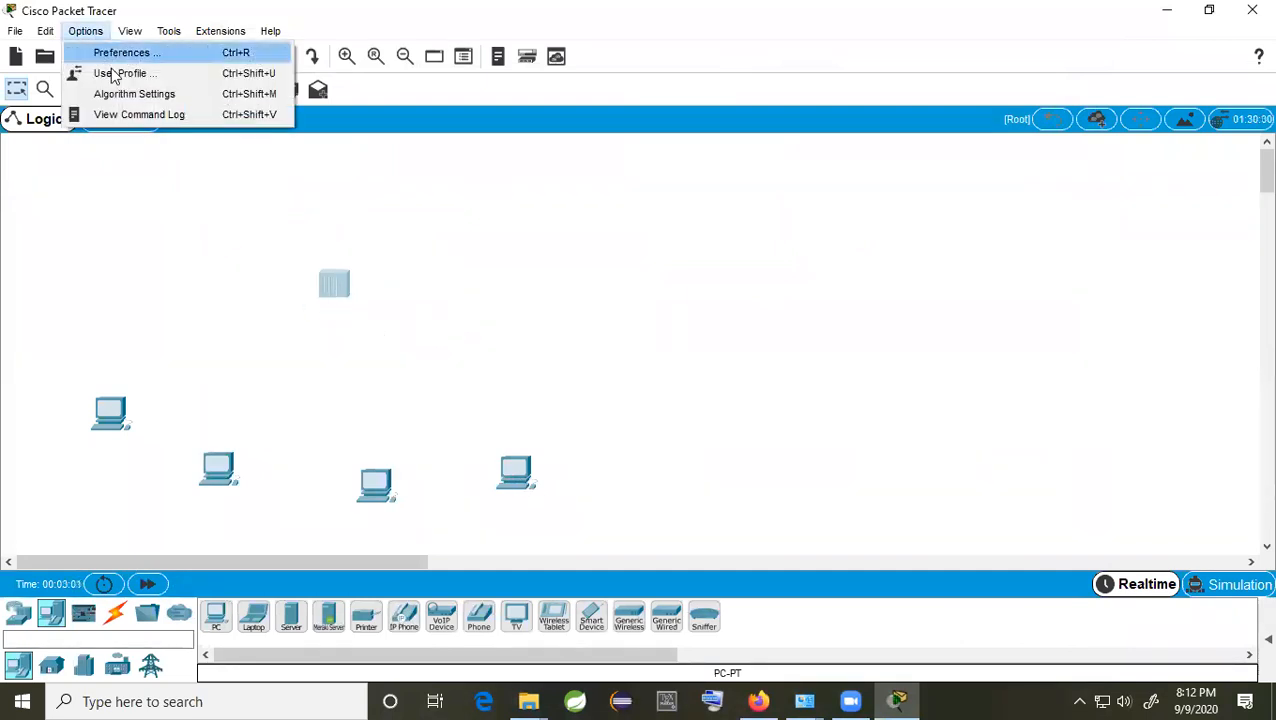
pyautogui.click(115, 49)
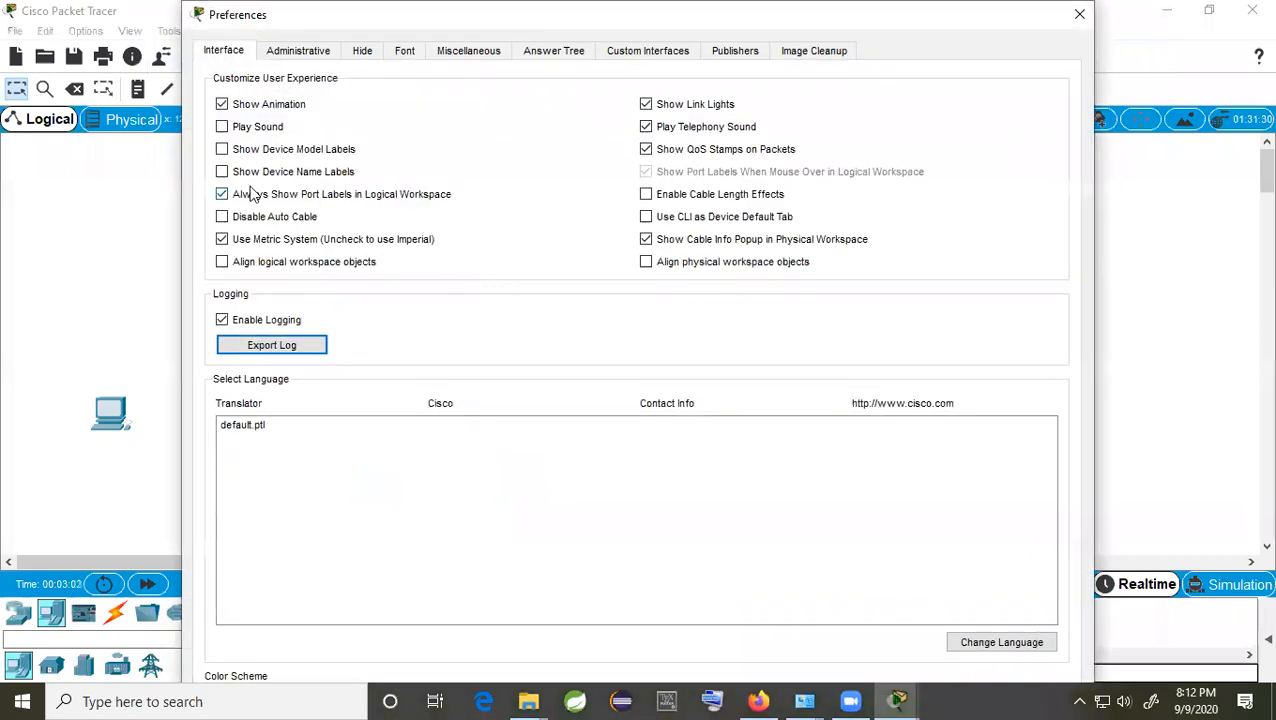
pyautogui.click(222, 172)
pyautogui.click(222, 150)
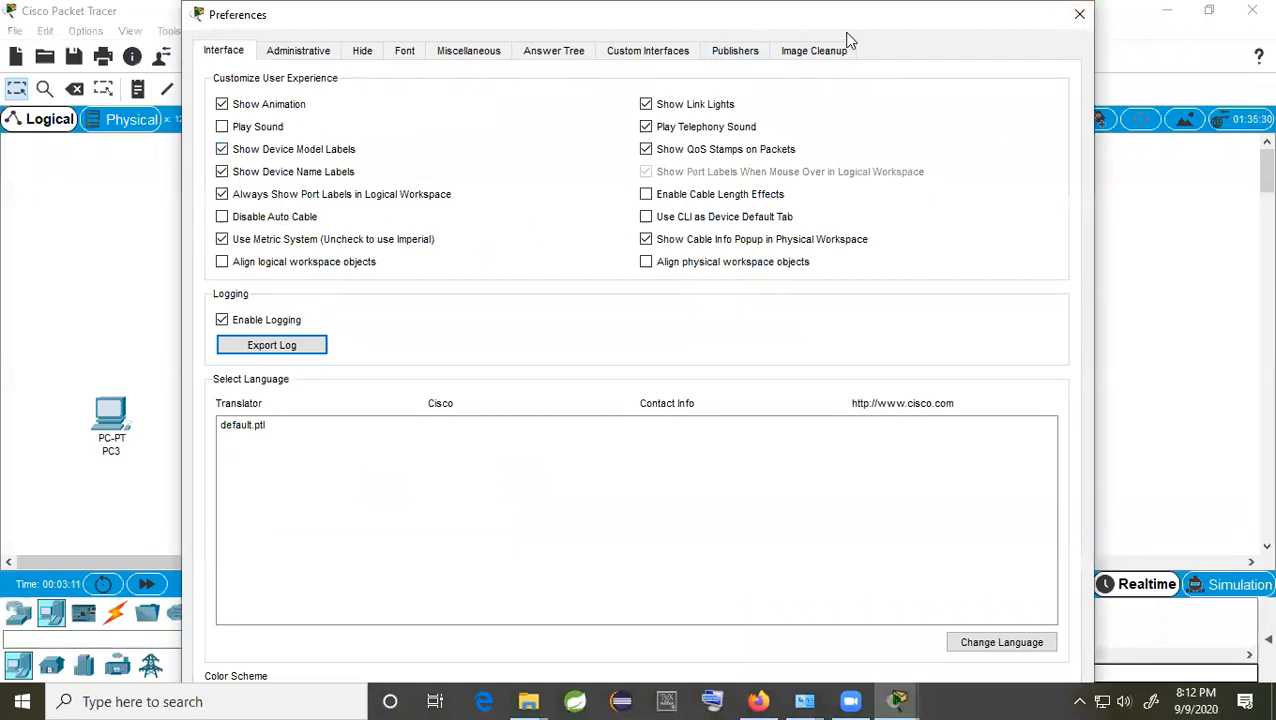
pyautogui.moveTo(847, 14); pyautogui.dragTo(1145, 41)
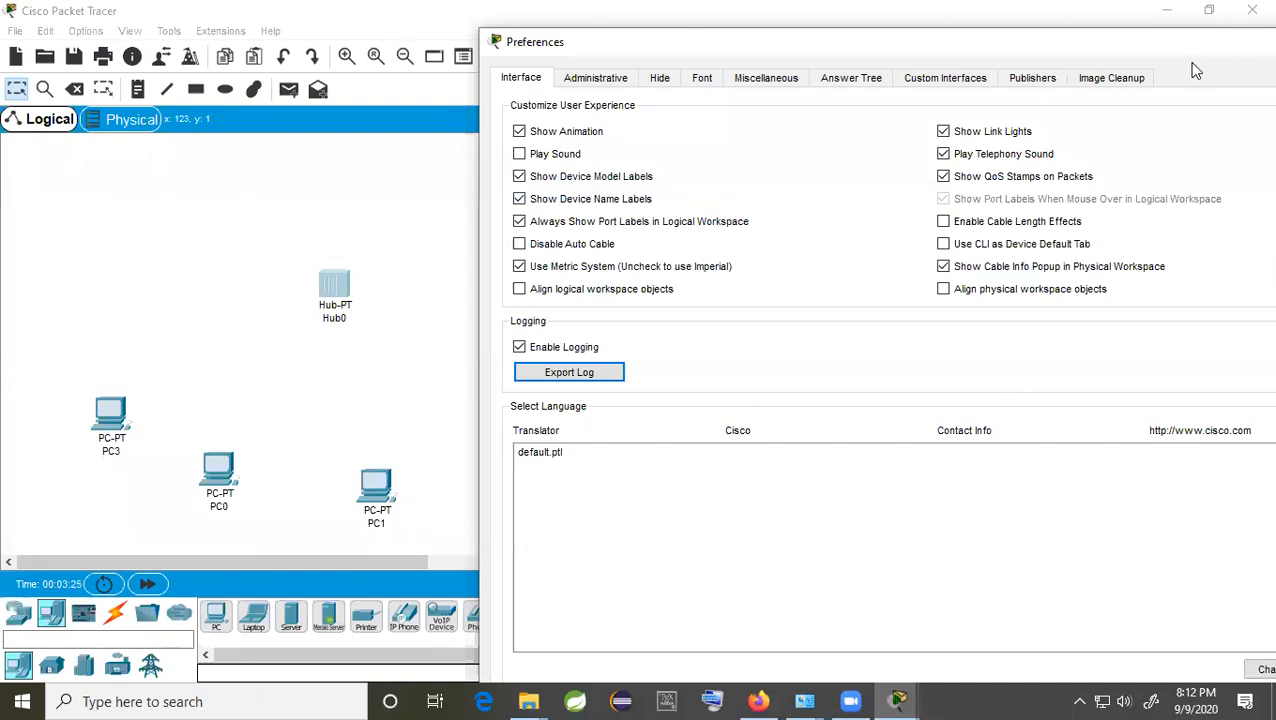
pyautogui.click(1042, 86)
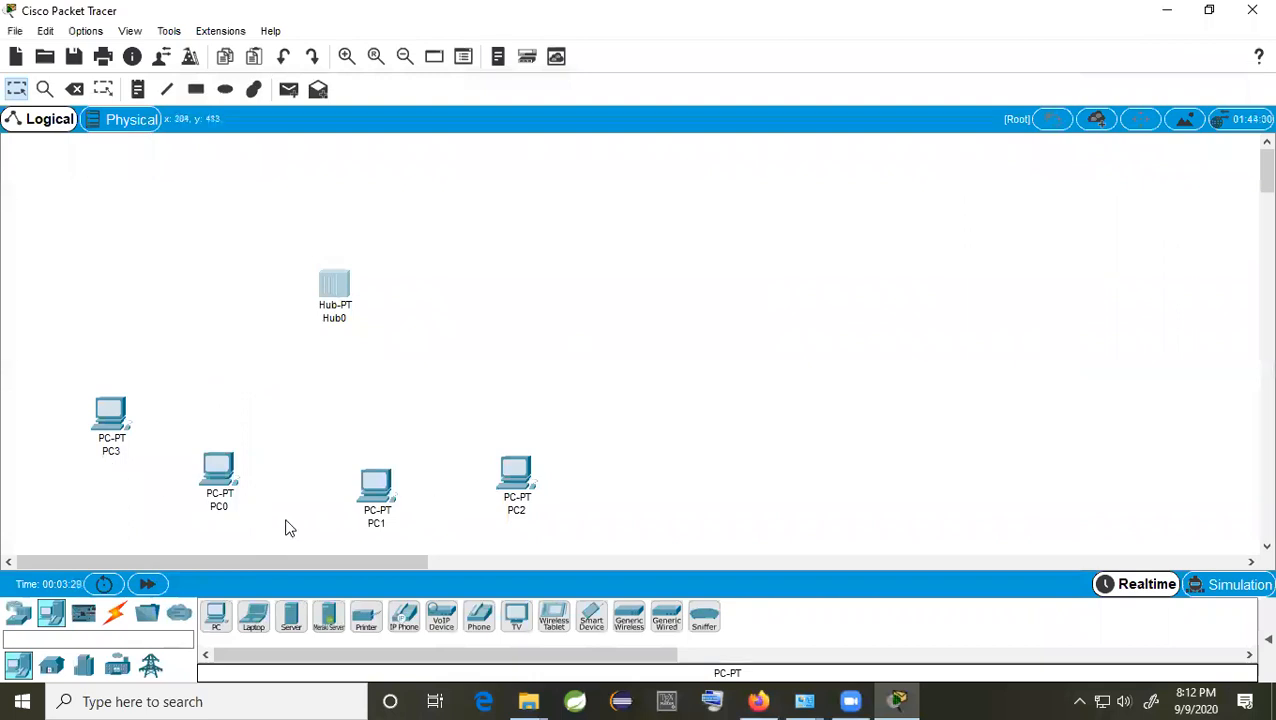
# Step: Link PC3 to Hub0 with an Automatic connection cable
pyautogui.click(115, 613)
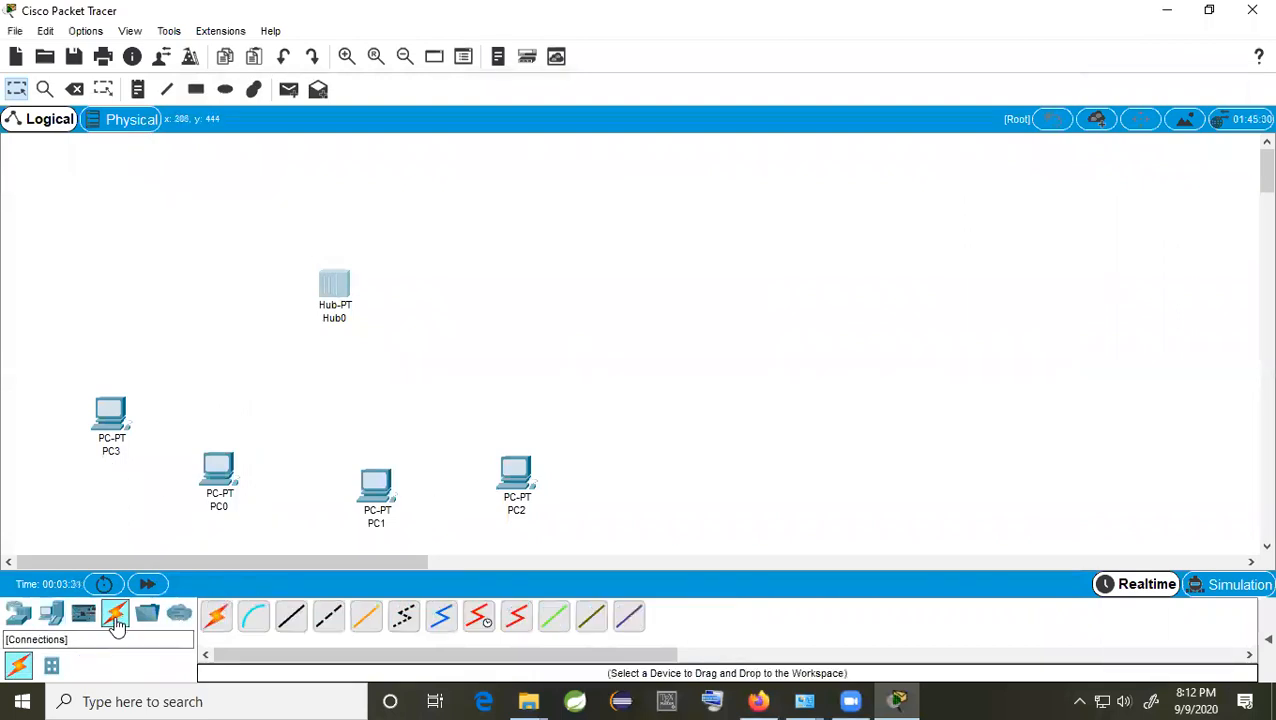
pyautogui.click(216, 619)
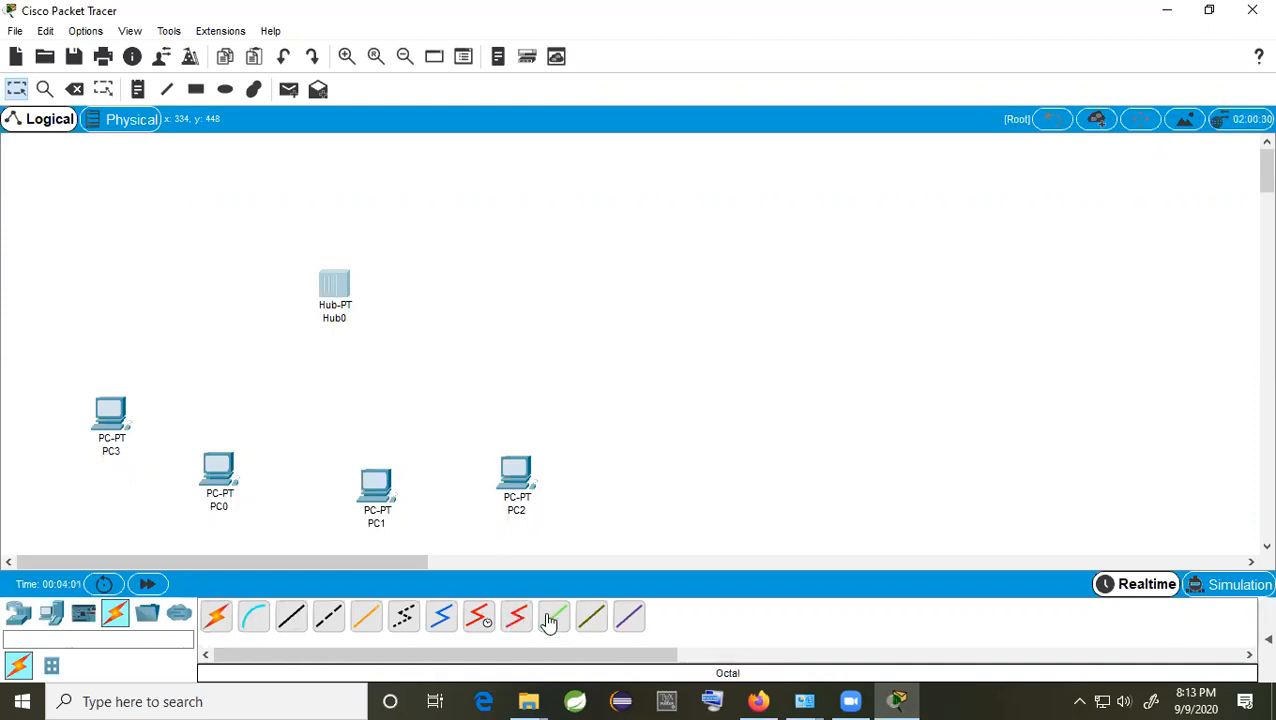
pyautogui.click(222, 615)
pyautogui.click(120, 410)
pyautogui.click(336, 290)
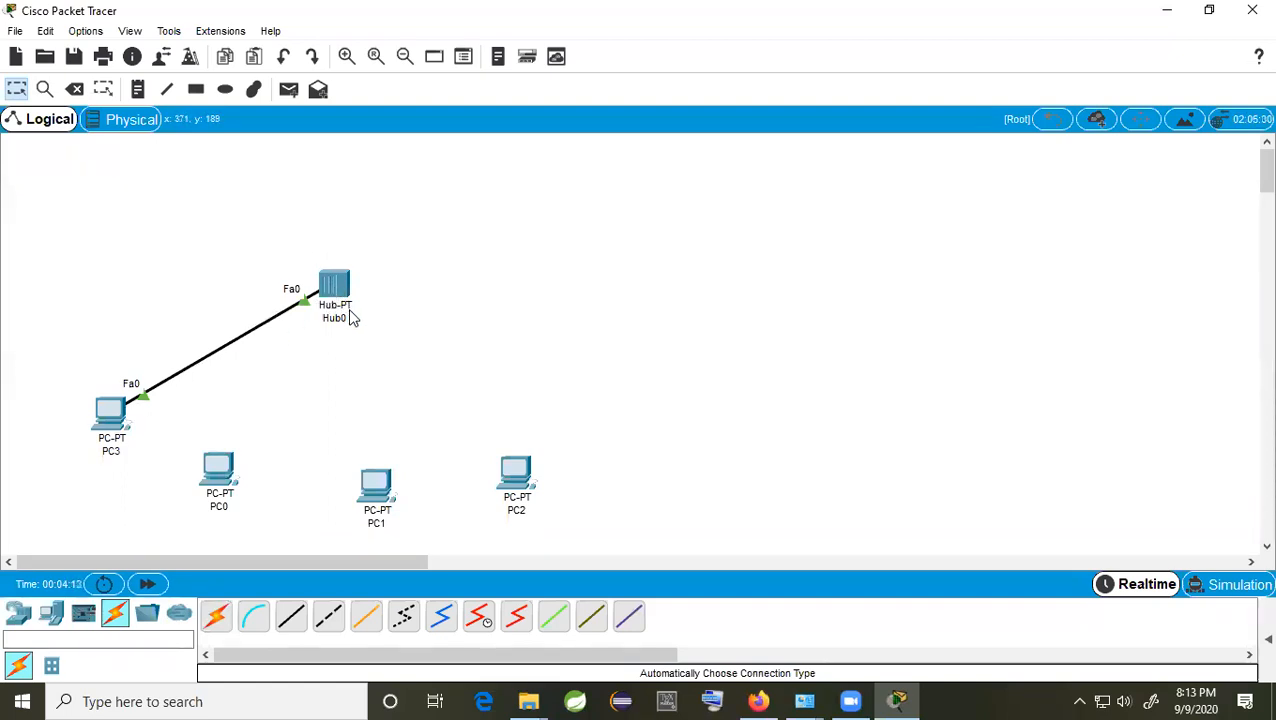
pyautogui.moveTo(351, 321)
# Step: Cable PC0 to Hub0 FastEthernet1 and Hub0 FastEthernet2 to PC1 with copper straight-through
pyautogui.click(291, 615)
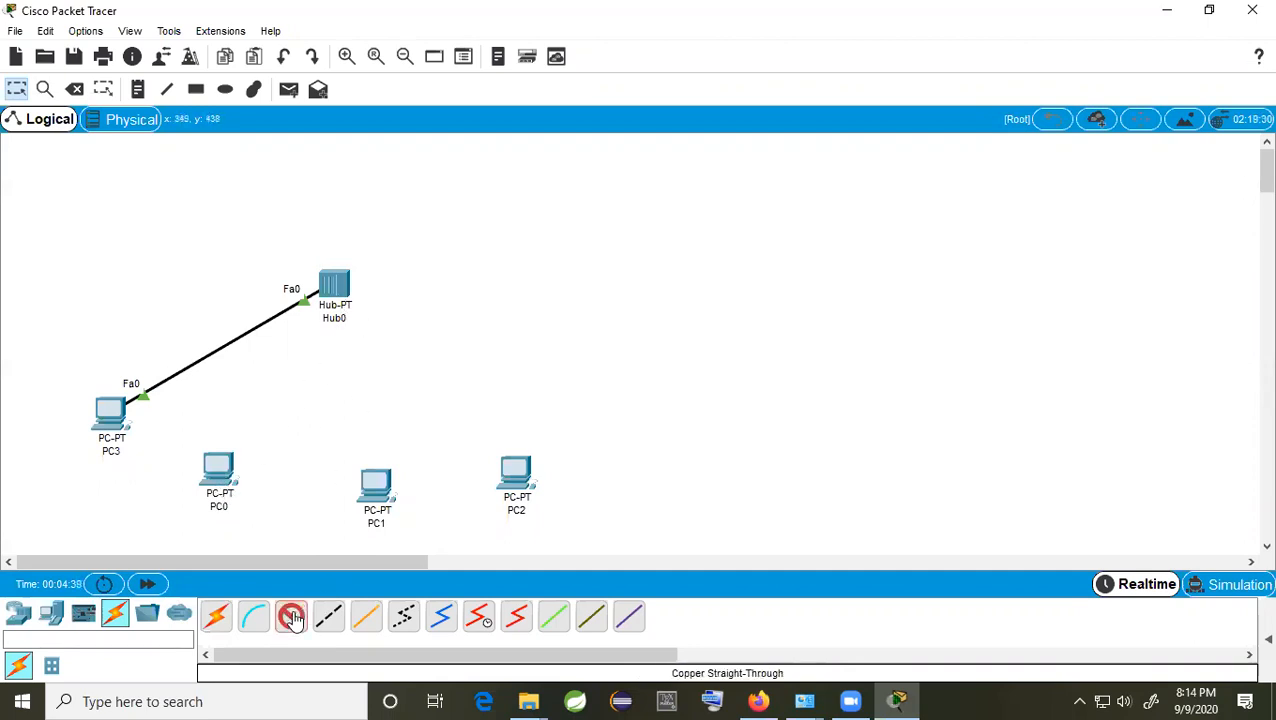
pyautogui.click(222, 478)
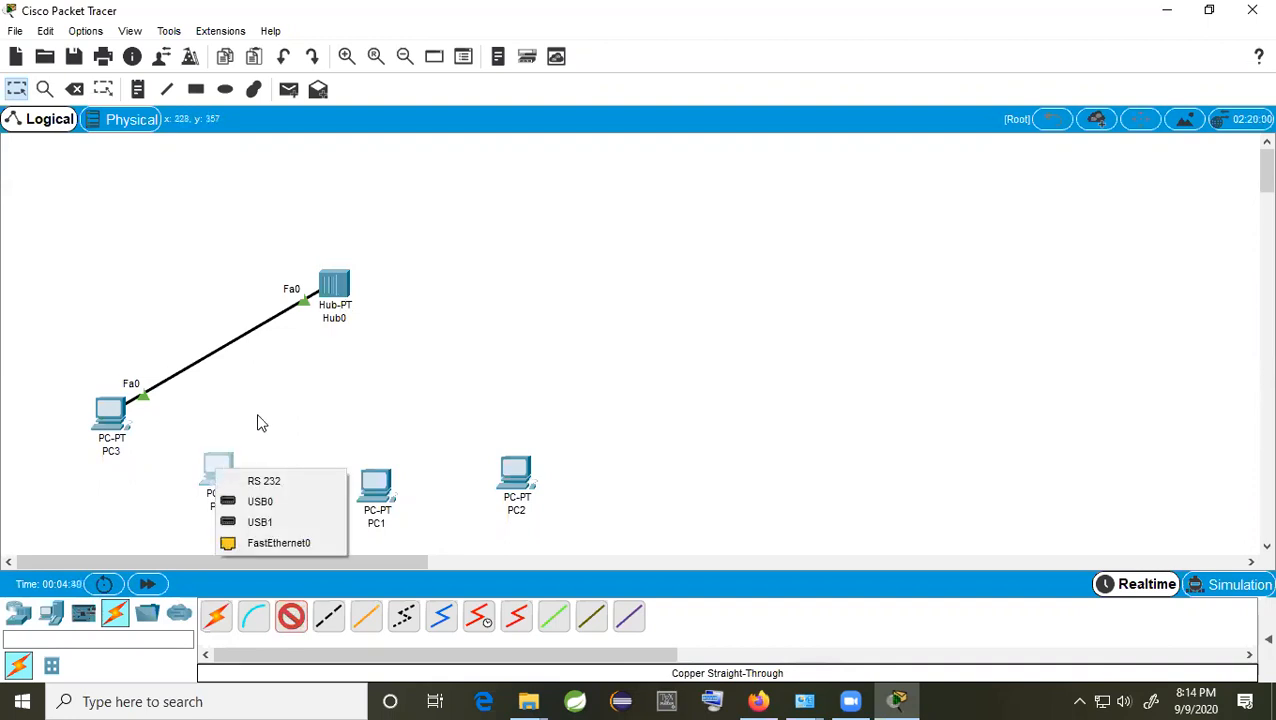
pyautogui.click(272, 542)
pyautogui.click(335, 288)
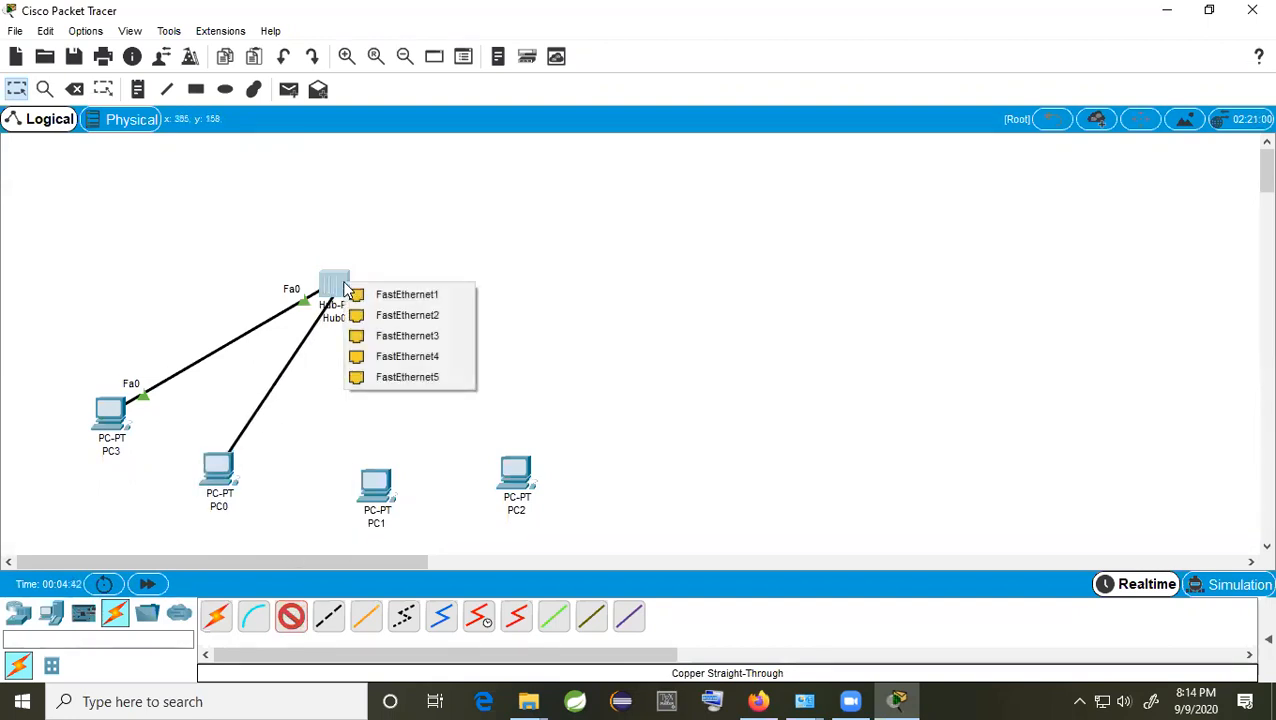
pyautogui.click(413, 293)
pyautogui.click(291, 615)
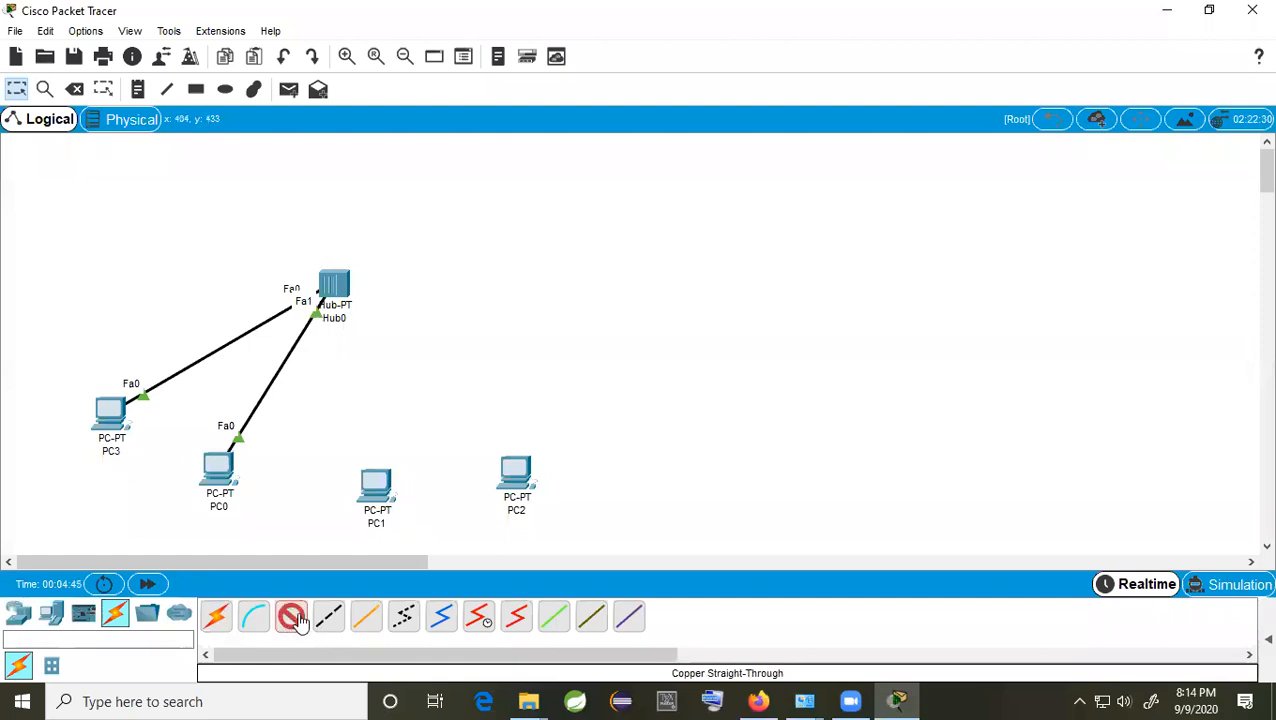
pyautogui.click(340, 307)
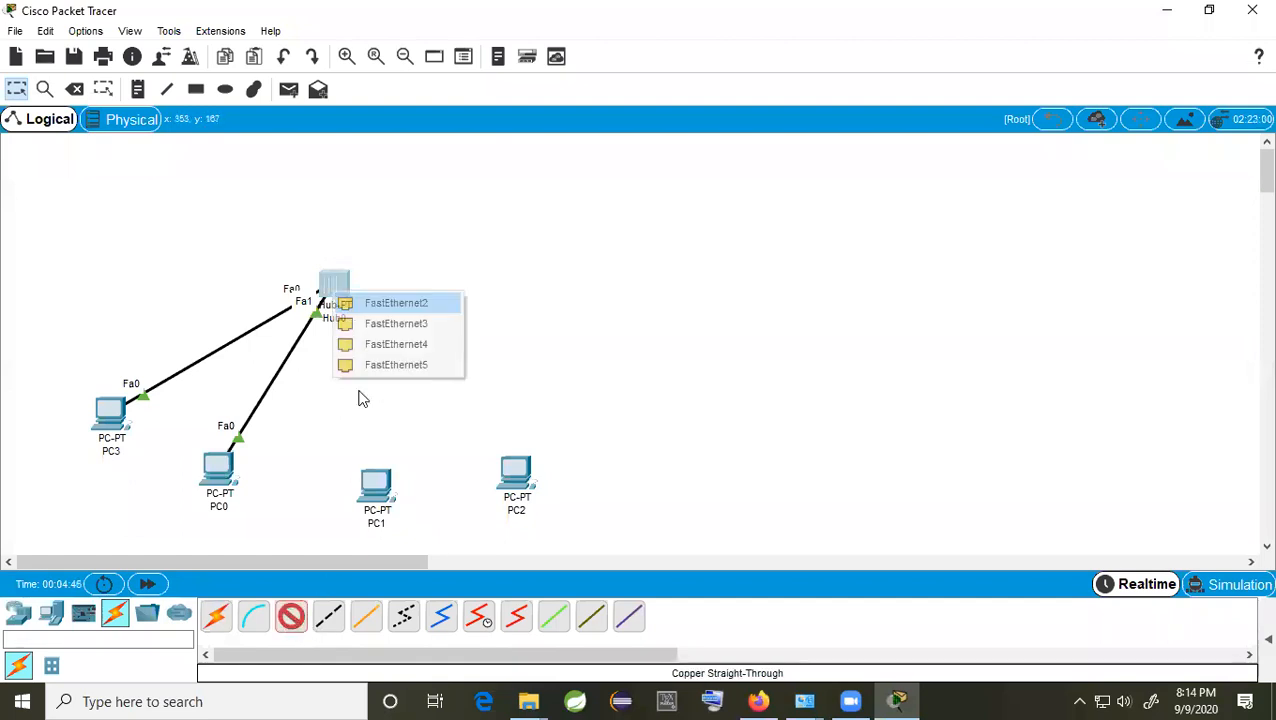
pyautogui.click(413, 303)
pyautogui.click(380, 482)
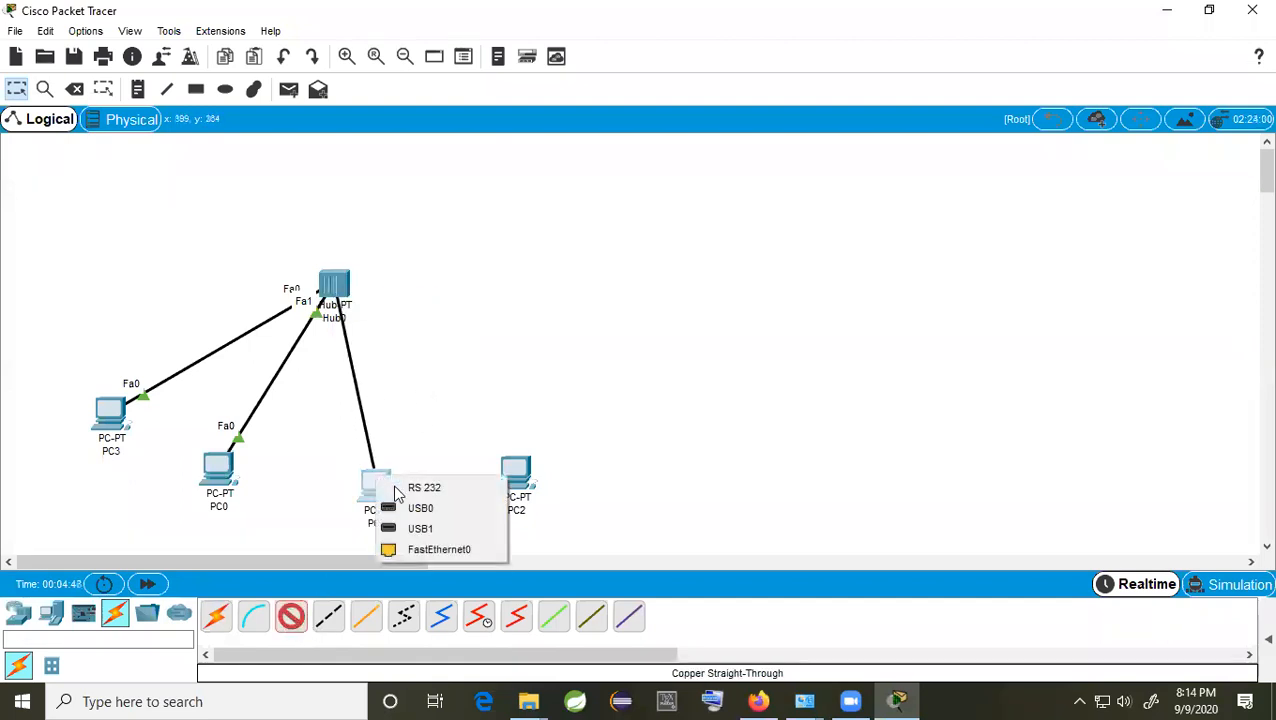
pyautogui.click(453, 549)
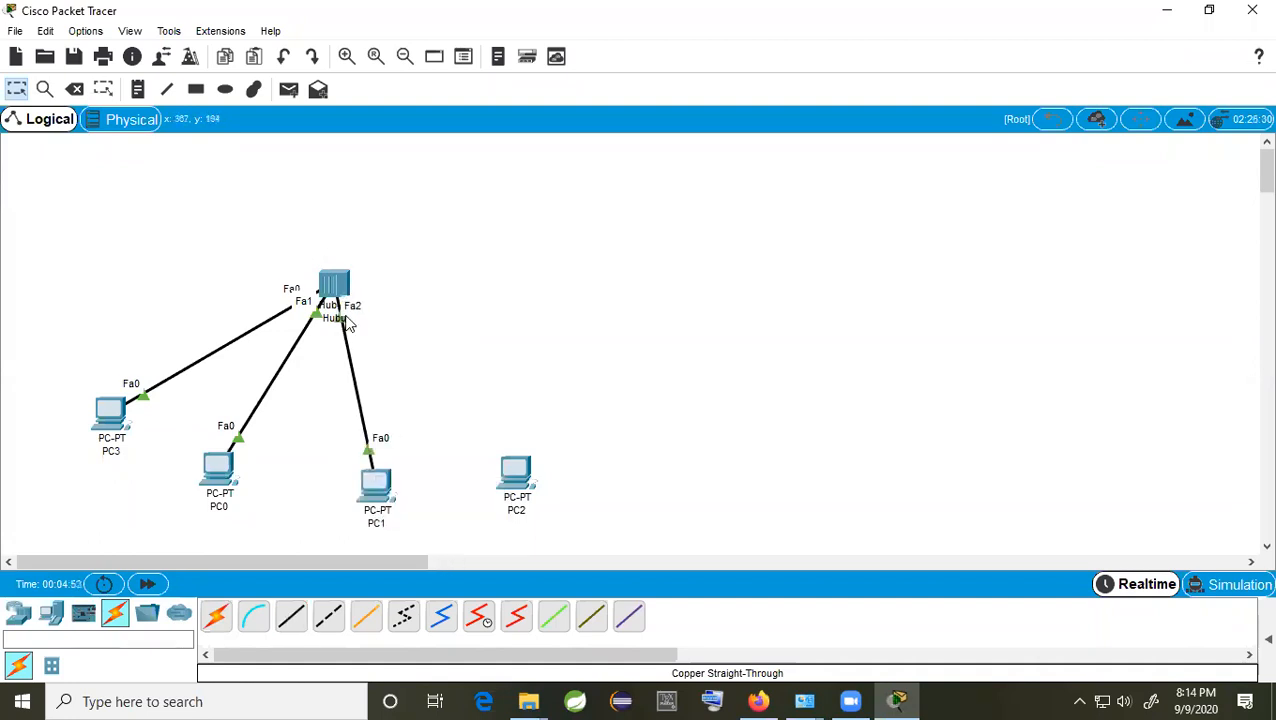
# Step: Draw an Automatic connection cable from Hub0 to PC2
pyautogui.click(216, 615)
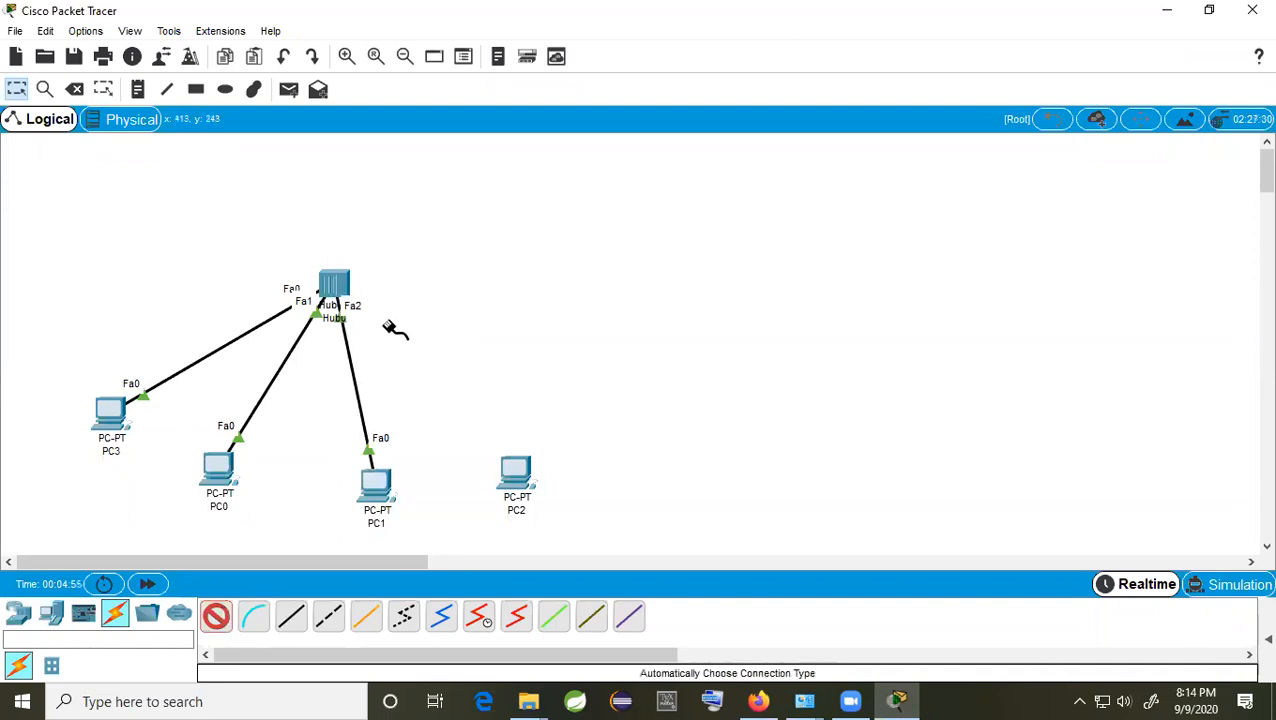
pyautogui.click(336, 285)
pyautogui.click(510, 478)
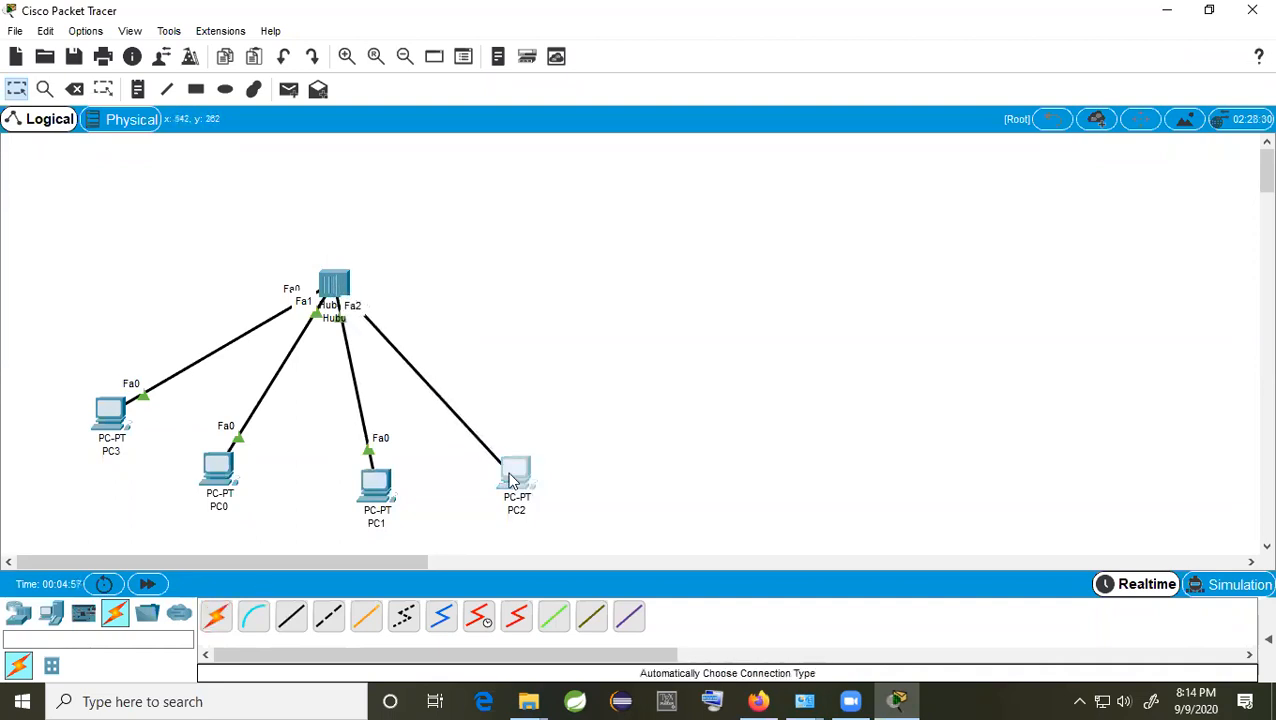
pyautogui.click(336, 289)
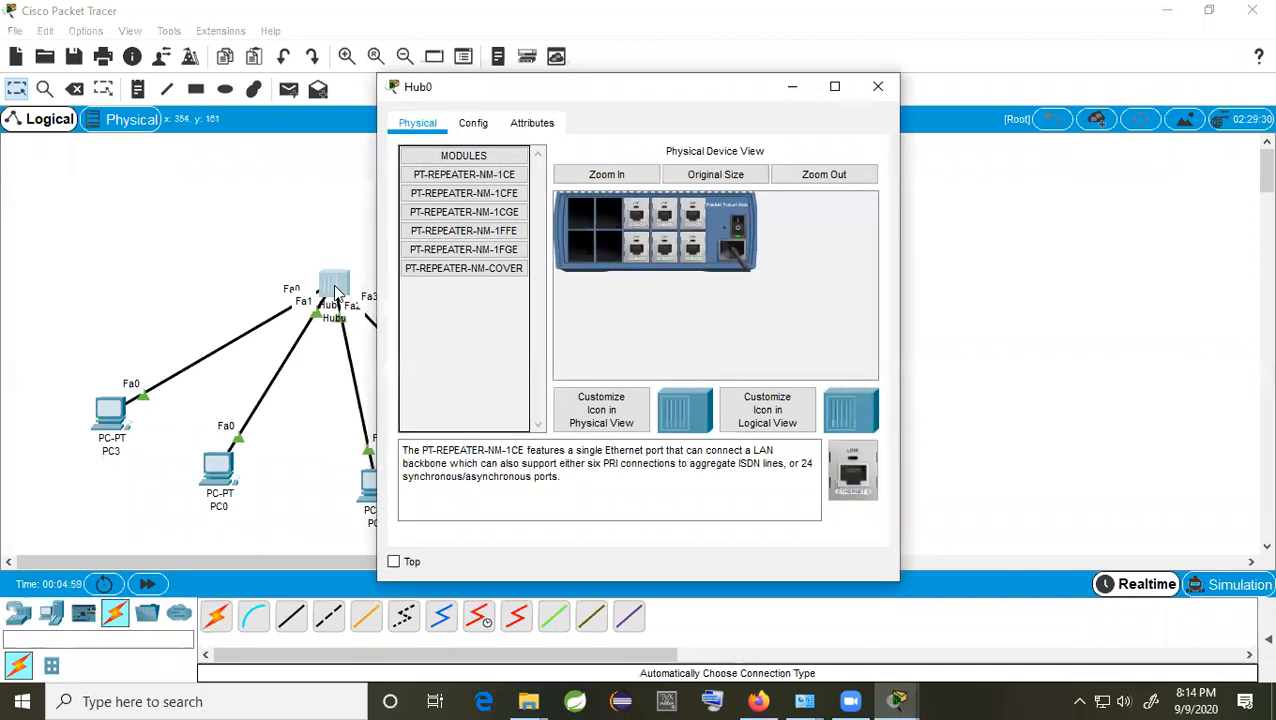
pyautogui.click(473, 124)
pyautogui.click(436, 130)
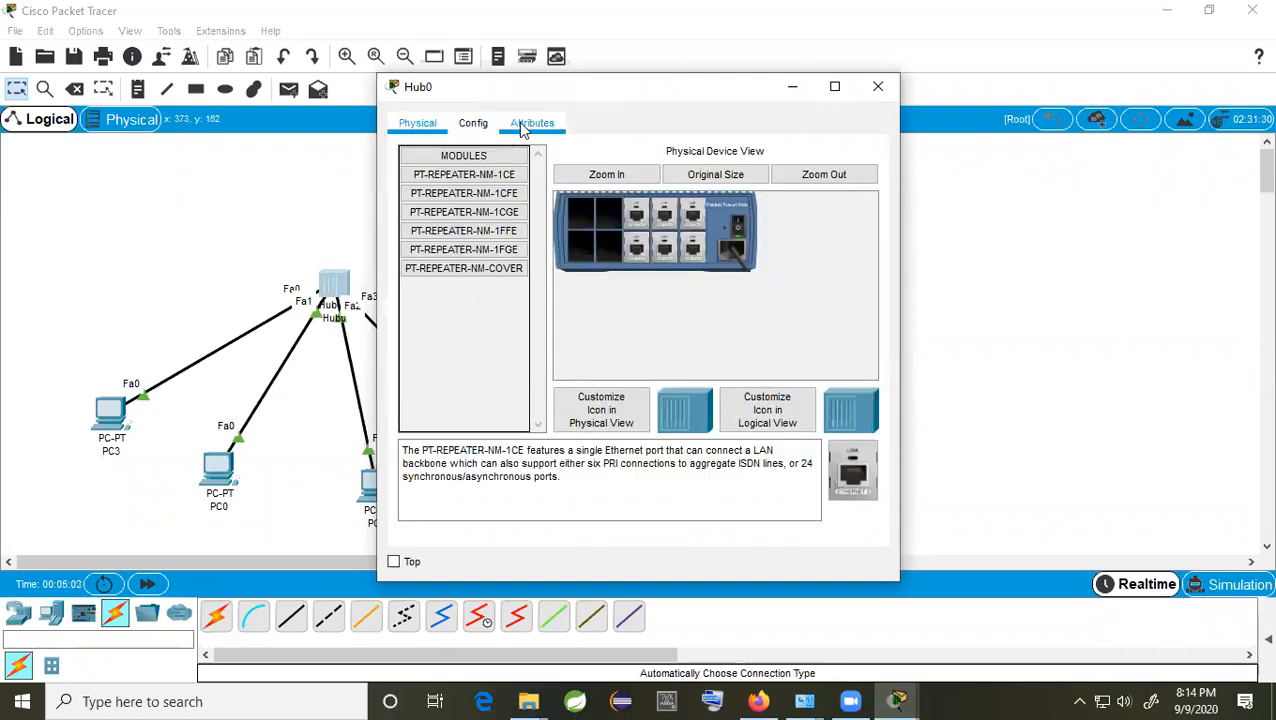
pyautogui.click(486, 124)
pyautogui.click(527, 126)
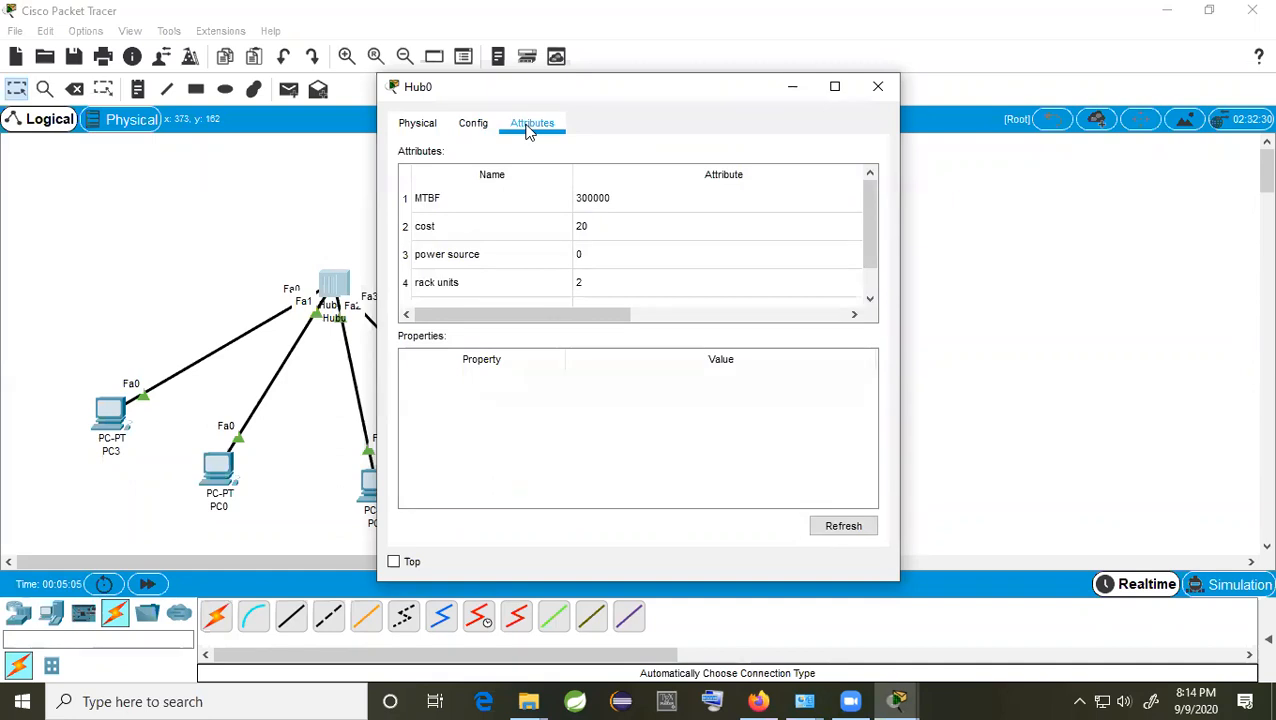
pyautogui.scroll(-1, 567, 283)
pyautogui.scroll(1, 567, 285)
pyautogui.click(423, 130)
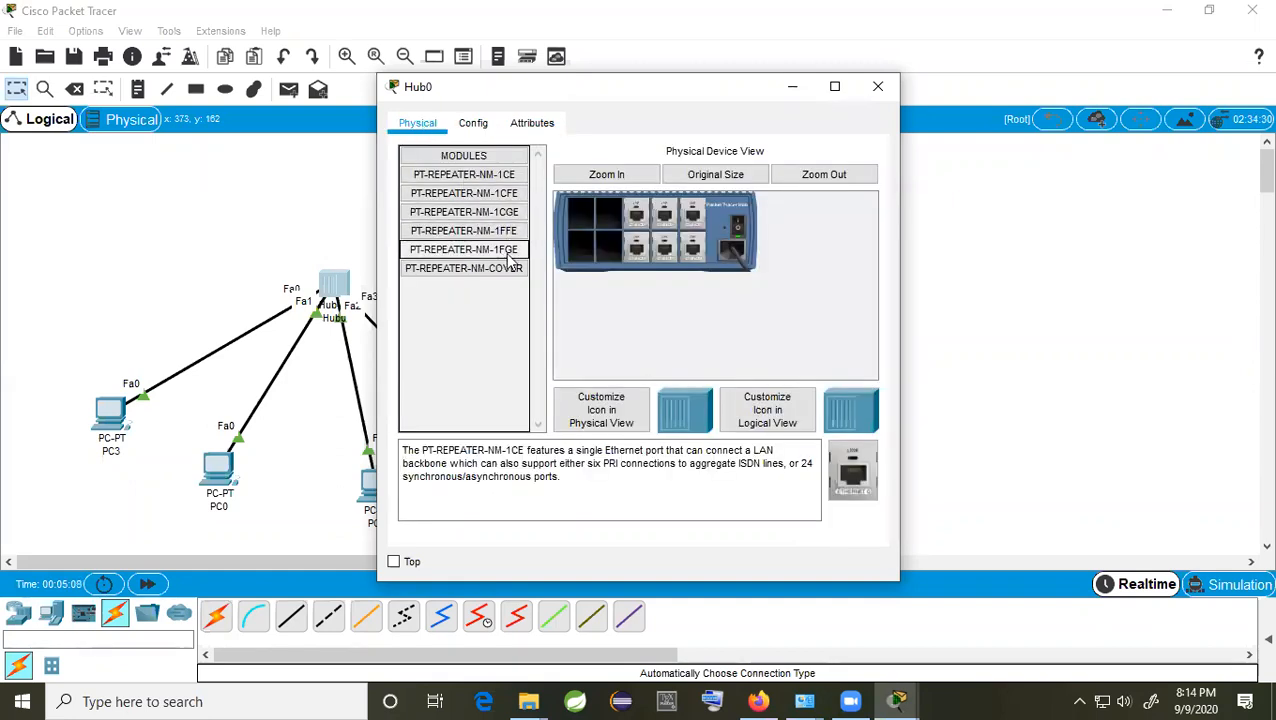
pyautogui.click(877, 86)
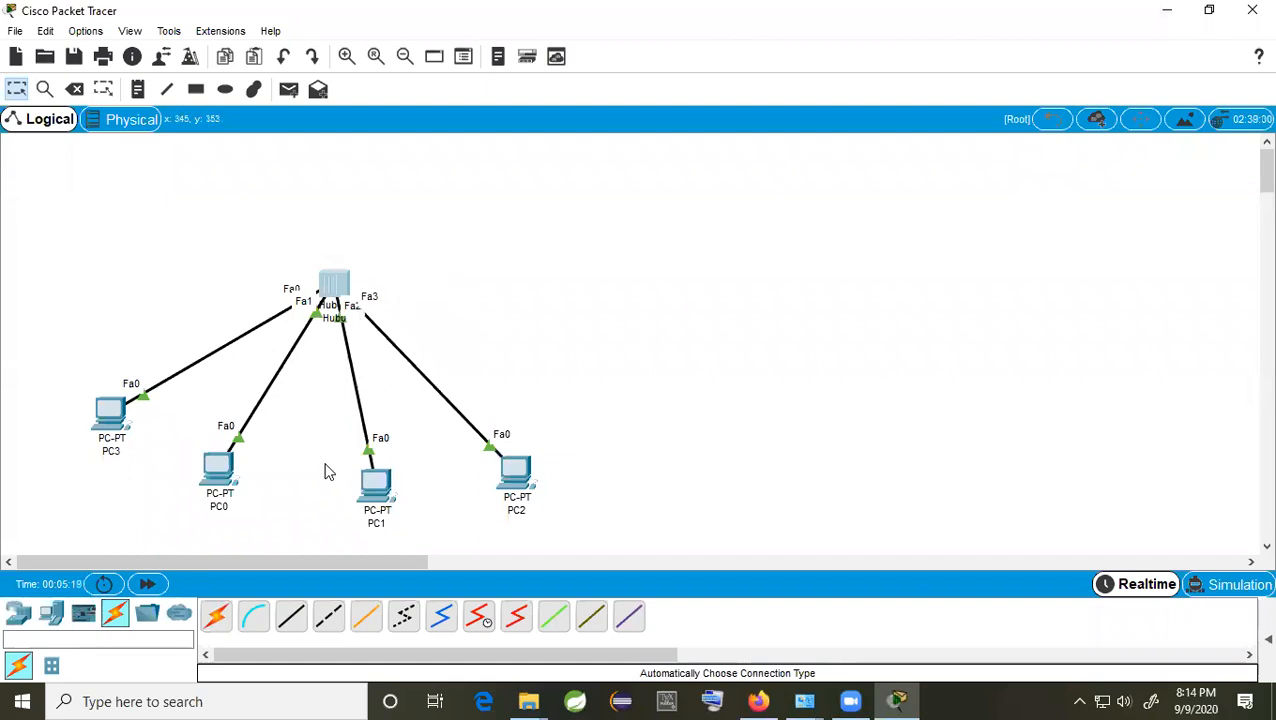
# Step: Check PC3's FastEthernet0 settings under Config, then open its Desktop IP Configuration
pyautogui.click(113, 412)
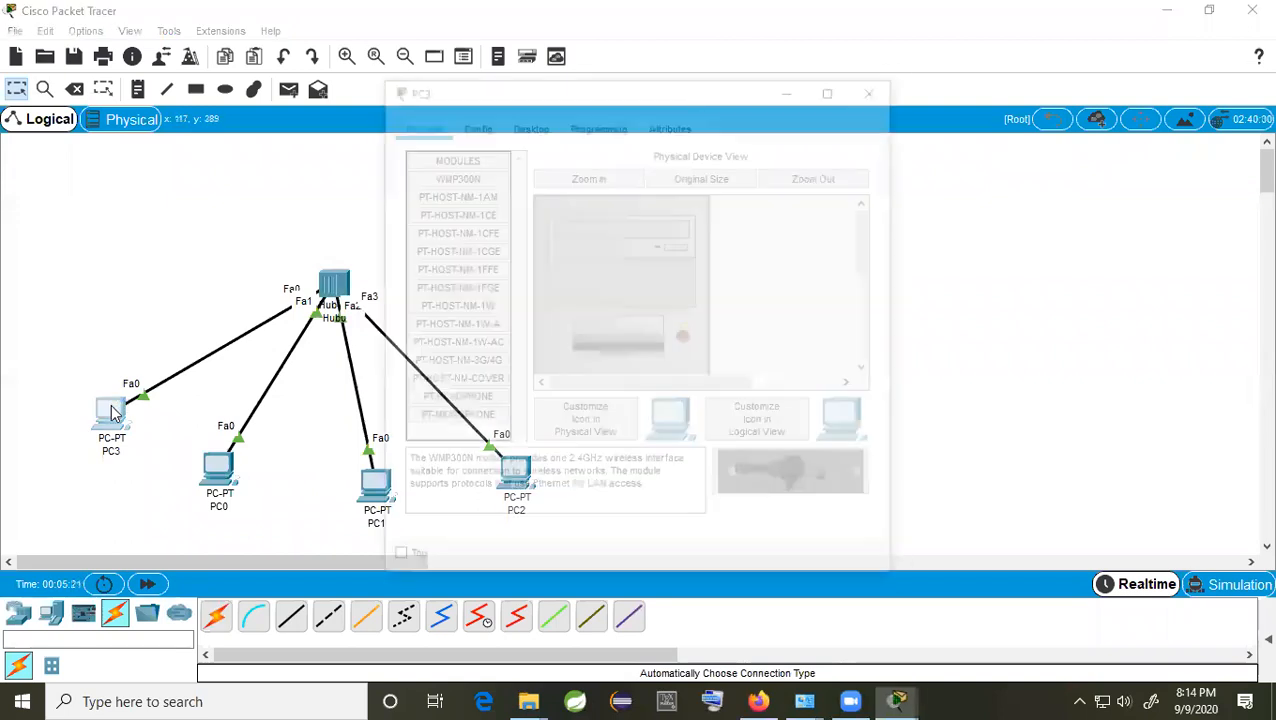
pyautogui.click(881, 84)
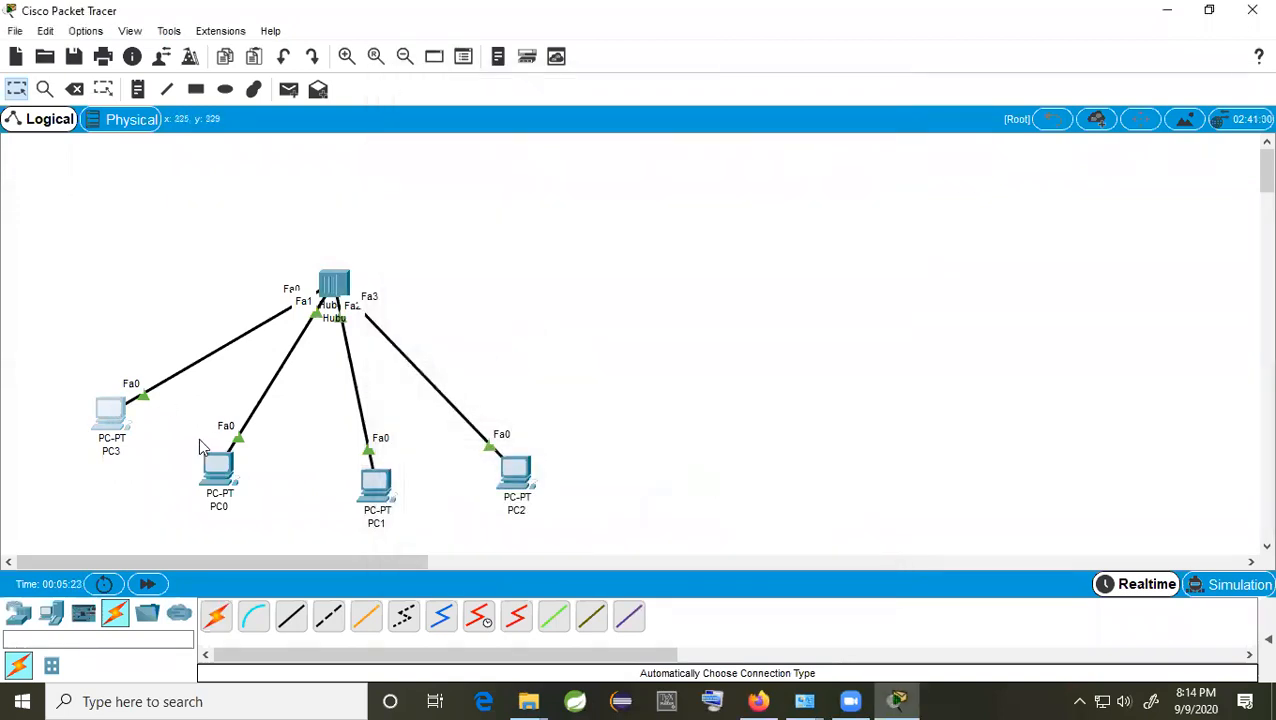
pyautogui.click(116, 415)
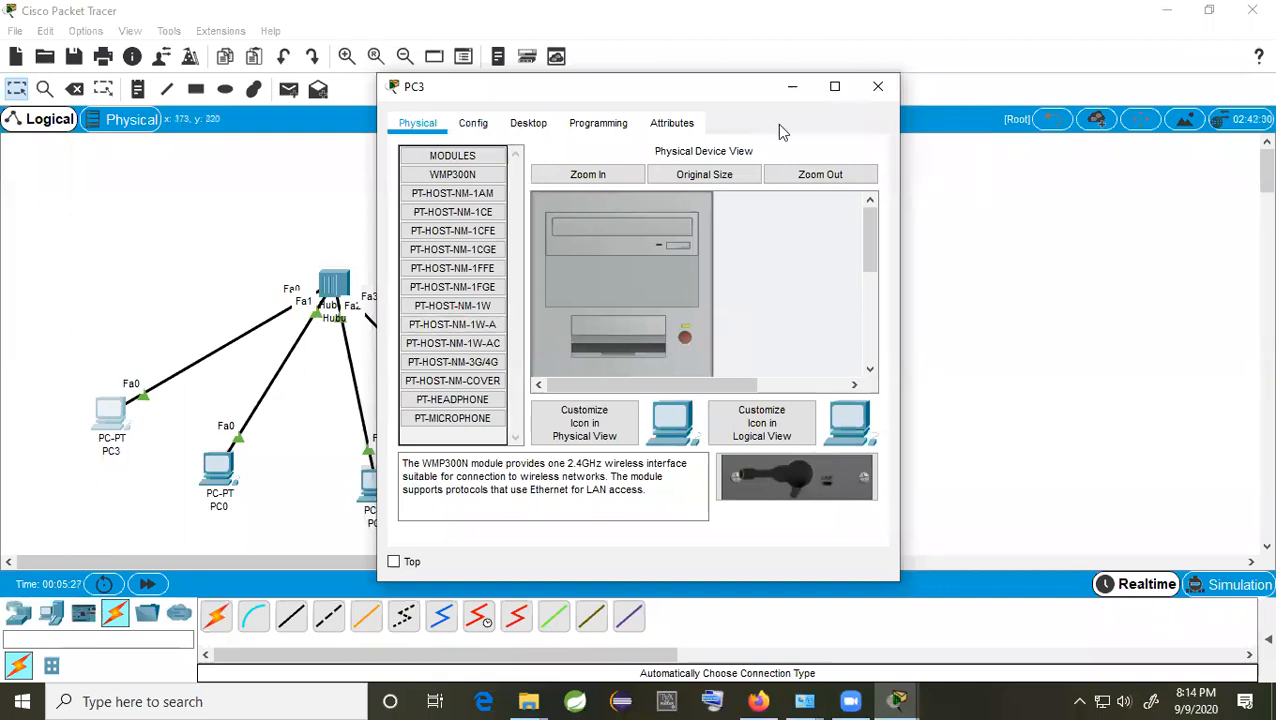
pyautogui.click(476, 126)
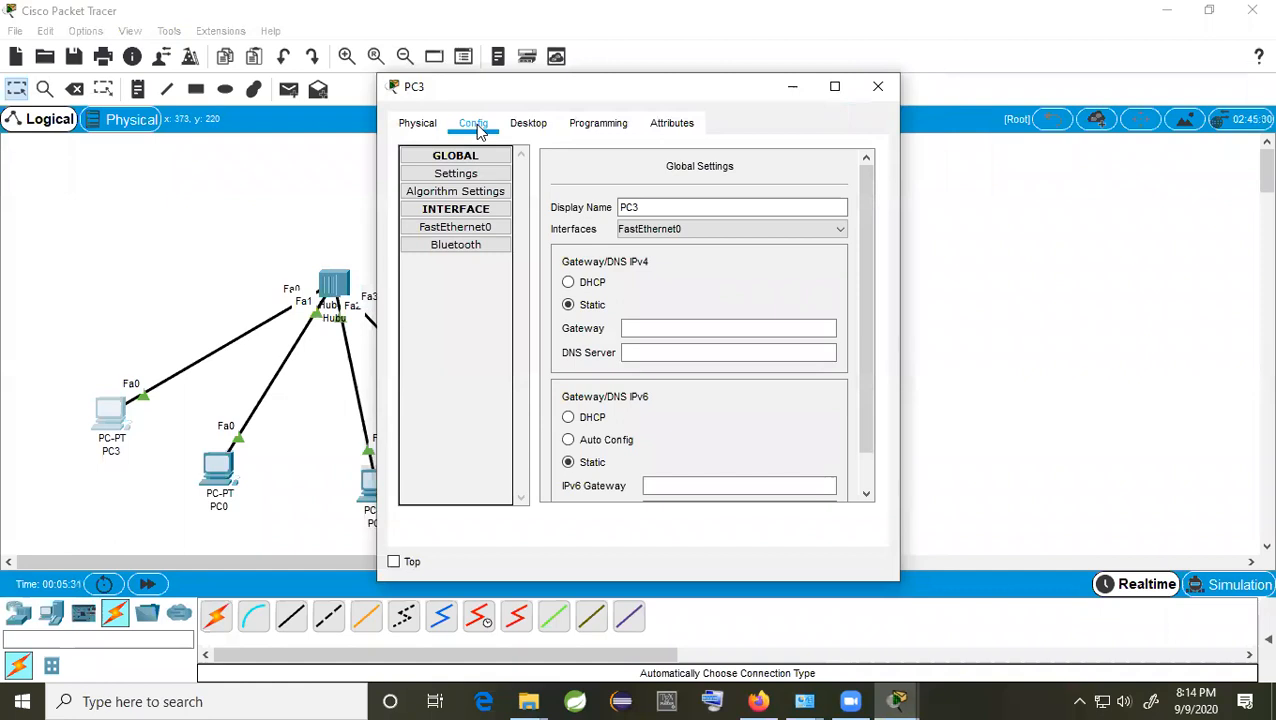
pyautogui.click(481, 229)
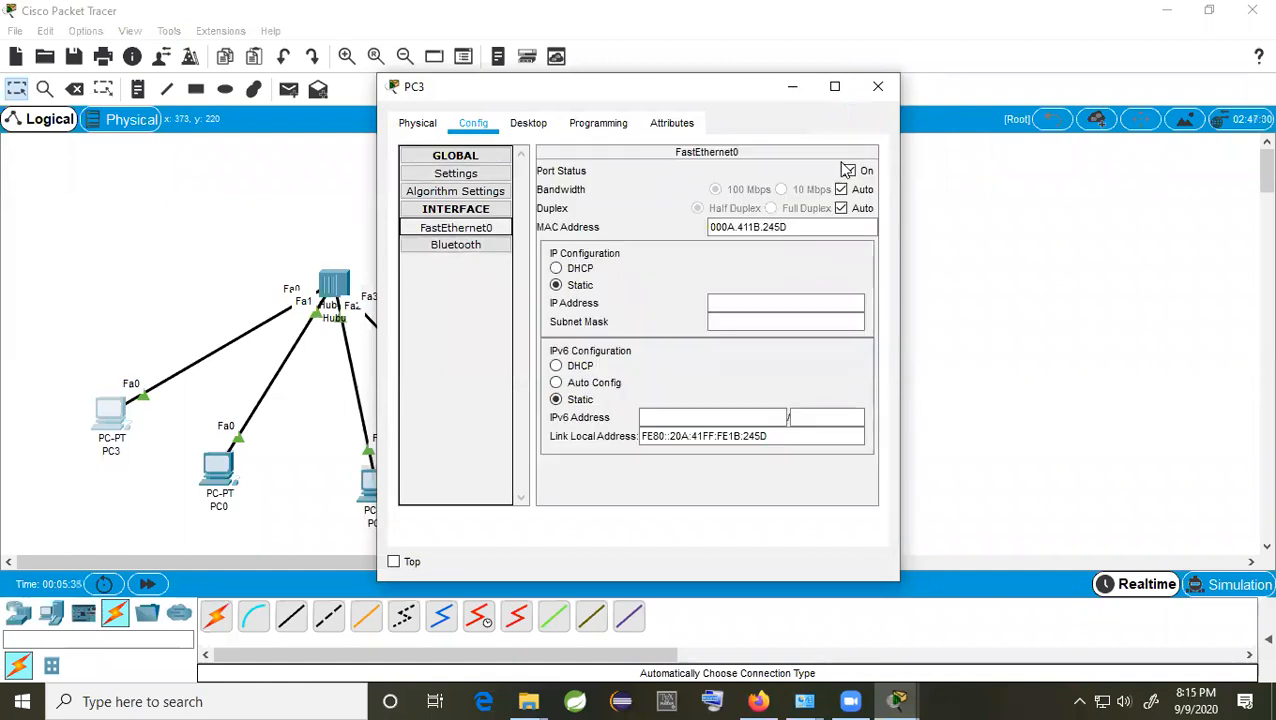
pyautogui.click(528, 127)
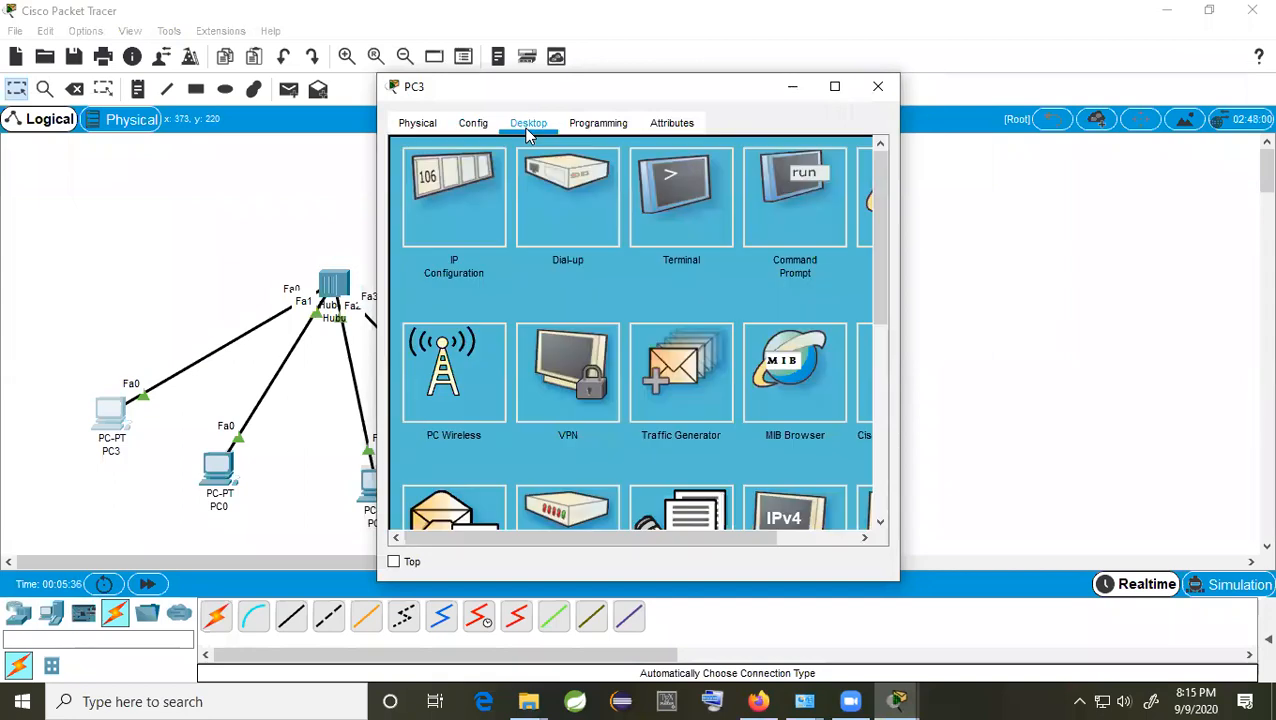
pyautogui.click(442, 203)
# Step: Enter 10.0.0.2 as PC3's static IP address, highlighting its first octet 10
pyautogui.click(565, 256)
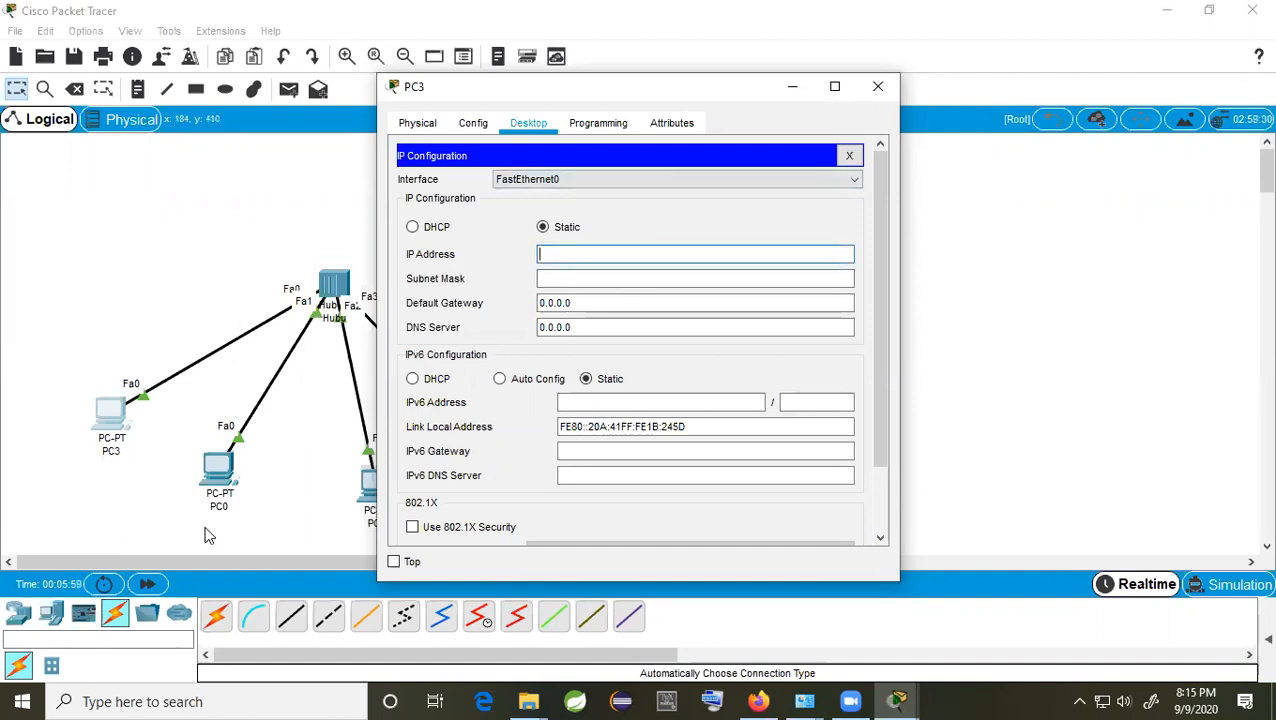
pyautogui.click(581, 254)
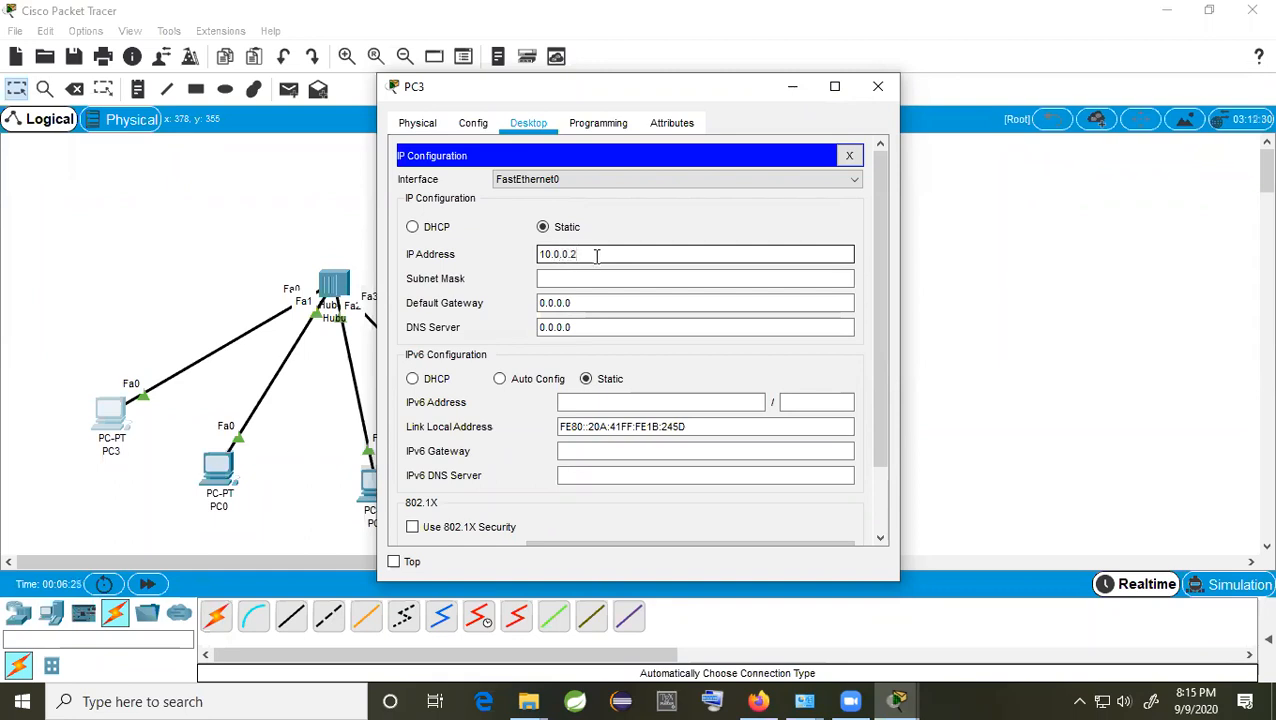
pyautogui.moveTo(553, 254); pyautogui.dragTo(541, 255)
pyautogui.click(551, 255)
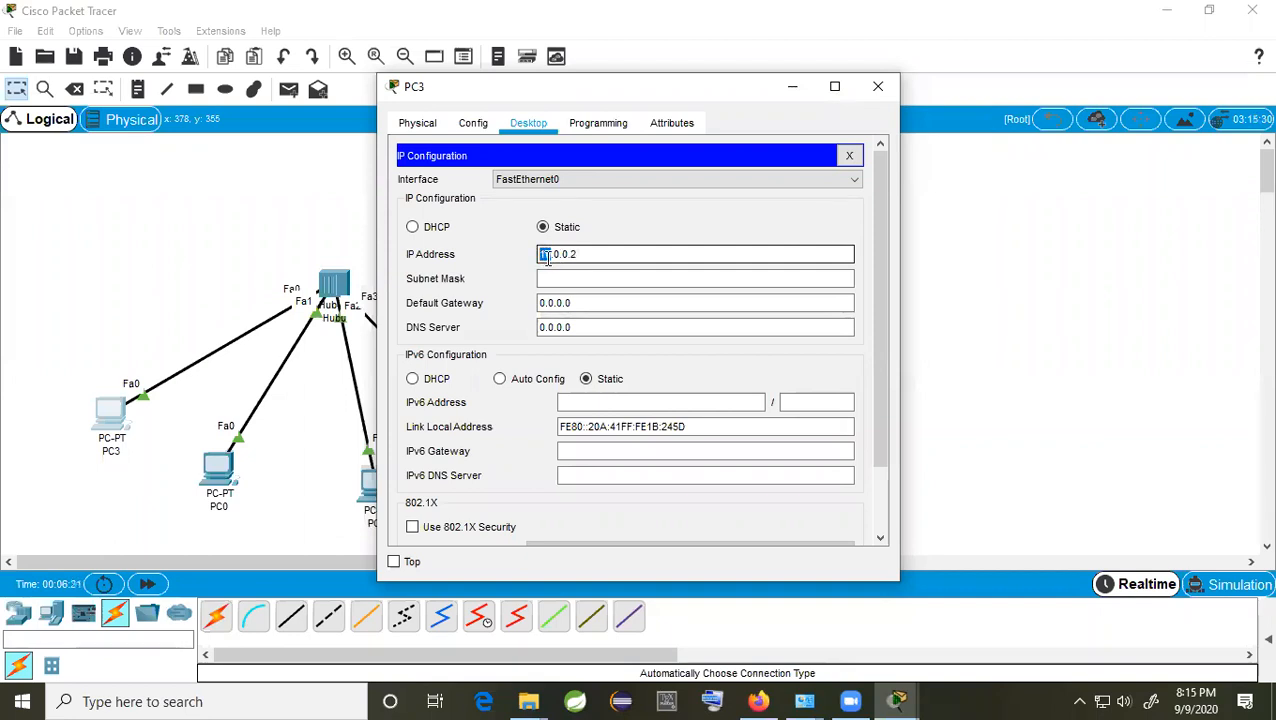
pyautogui.click(551, 254)
pyautogui.moveTo(551, 254); pyautogui.dragTo(535, 257)
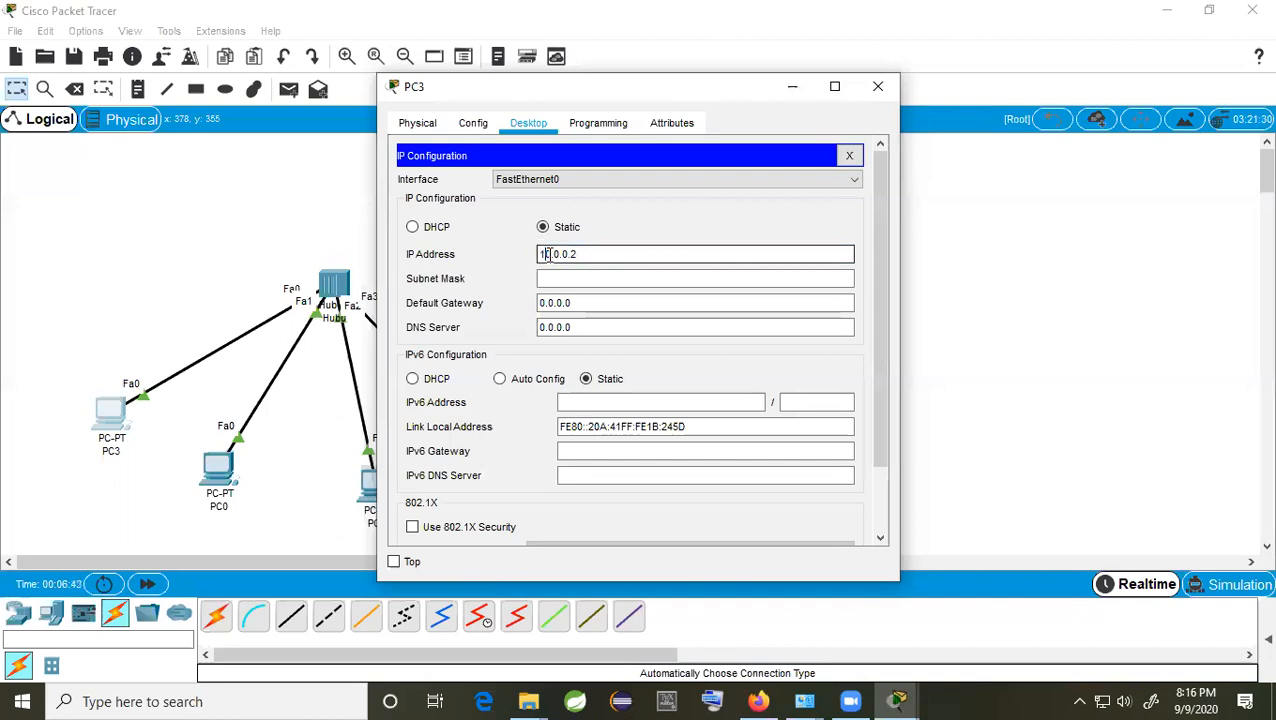
pyautogui.moveTo(548, 253); pyautogui.dragTo(540, 253)
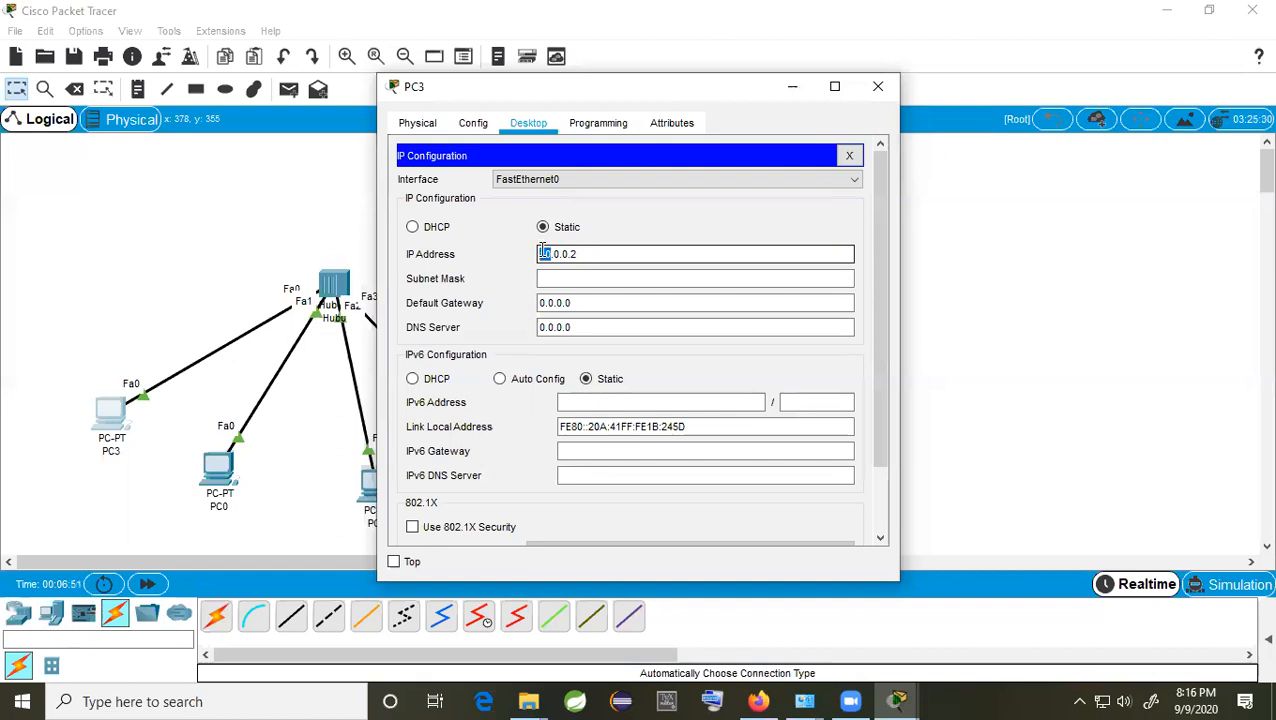
pyautogui.click(570, 253)
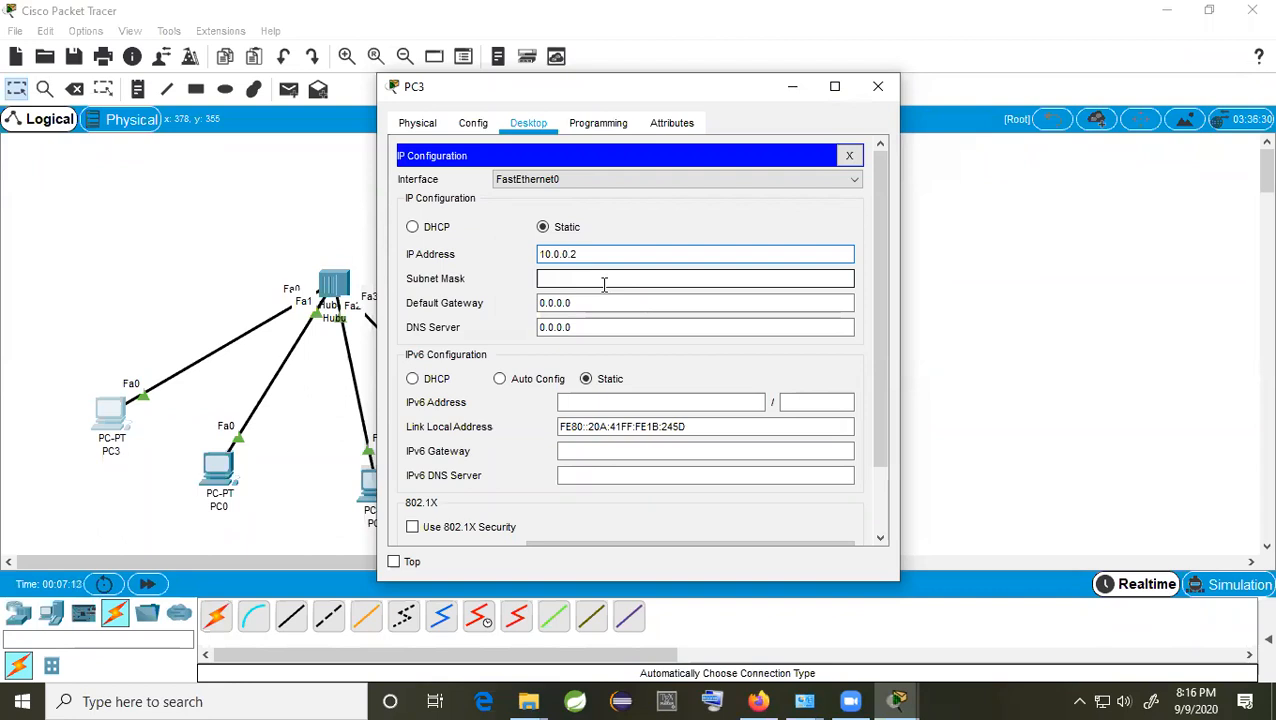
# Step: Auto-fill PC3's subnet mask as 255.0.0.0 and highlight its 255 octet
pyautogui.click(598, 280)
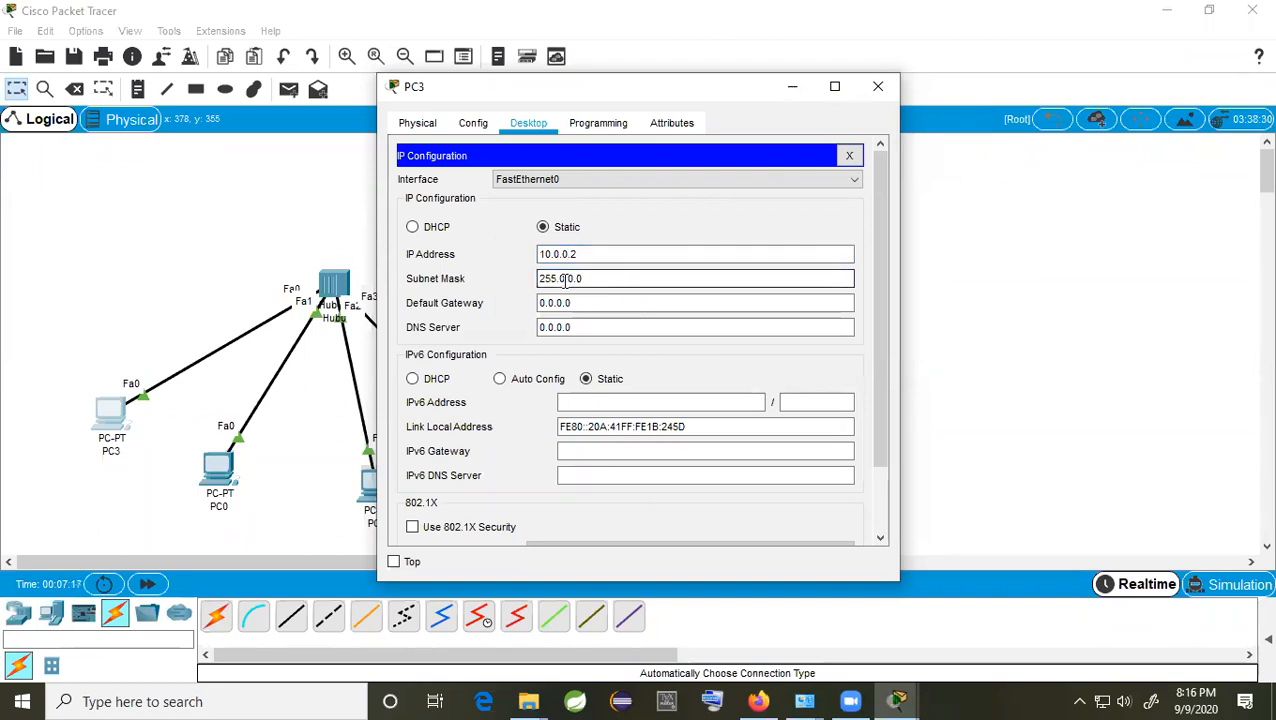
pyautogui.moveTo(560, 279); pyautogui.dragTo(538, 279)
pyautogui.click(549, 254)
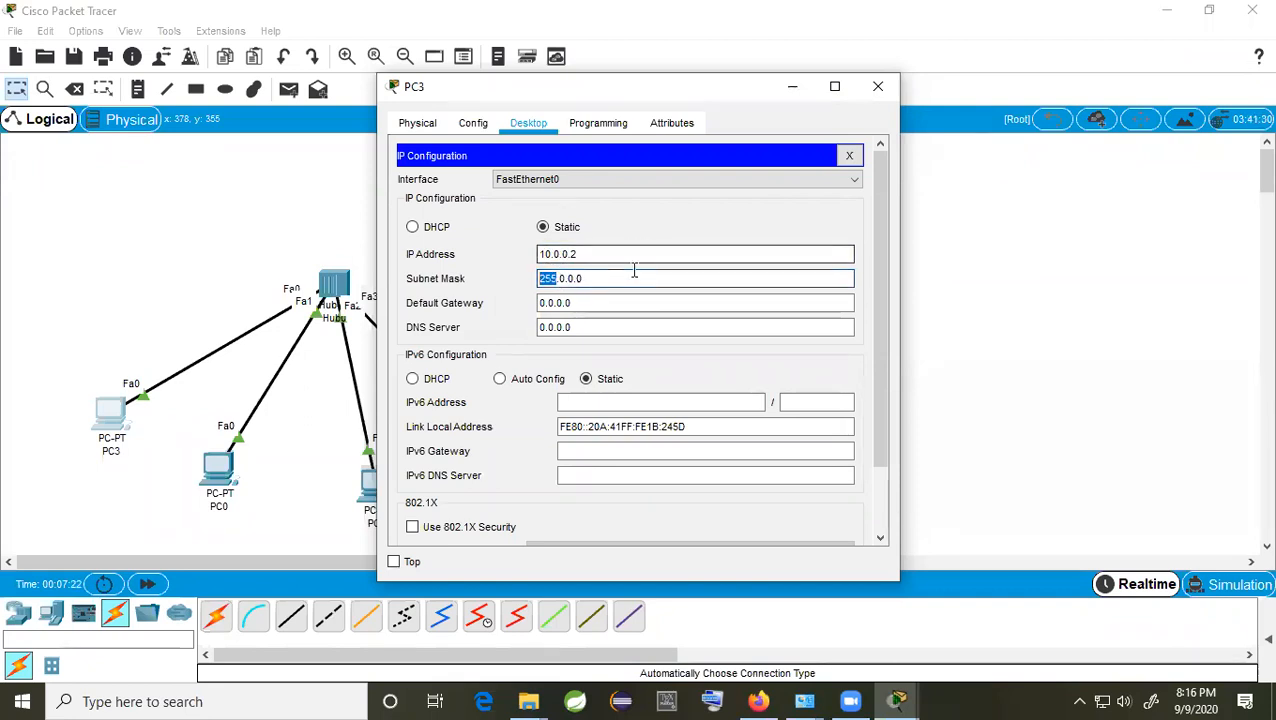
pyautogui.moveTo(557, 280); pyautogui.dragTo(538, 280)
pyautogui.click(557, 280)
pyautogui.click(557, 280)
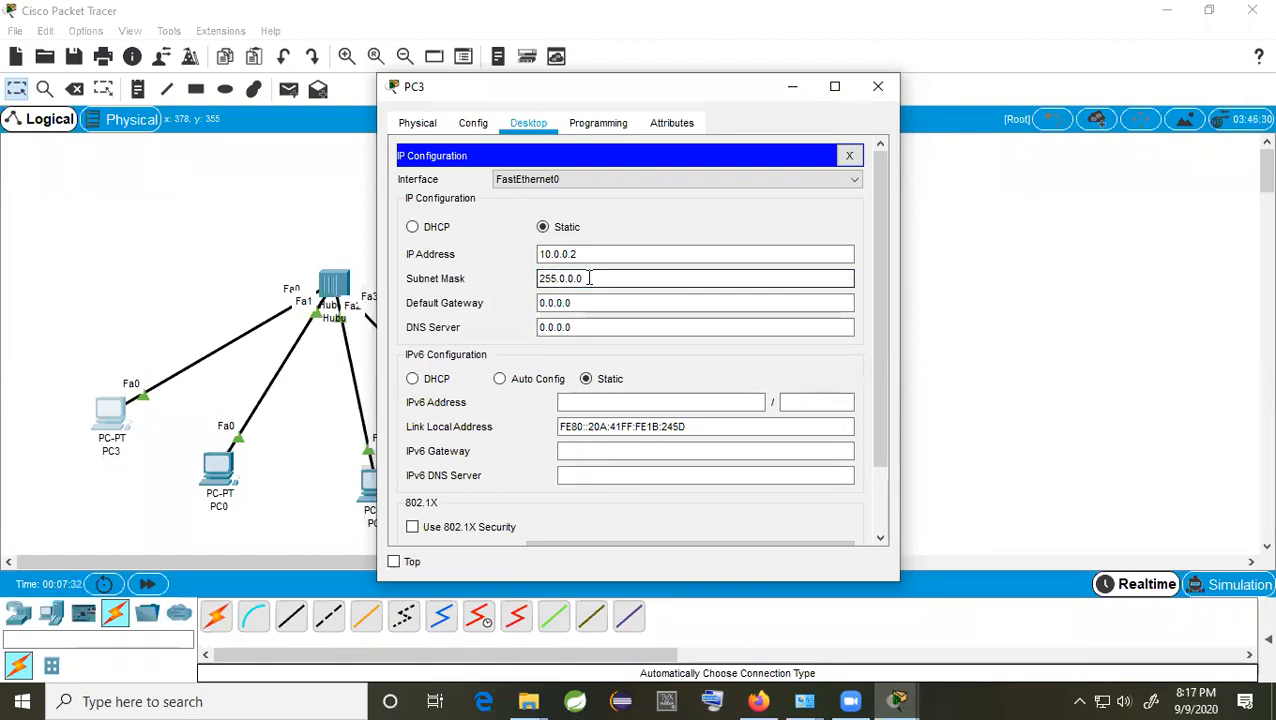
pyautogui.moveTo(557, 280); pyautogui.dragTo(538, 278)
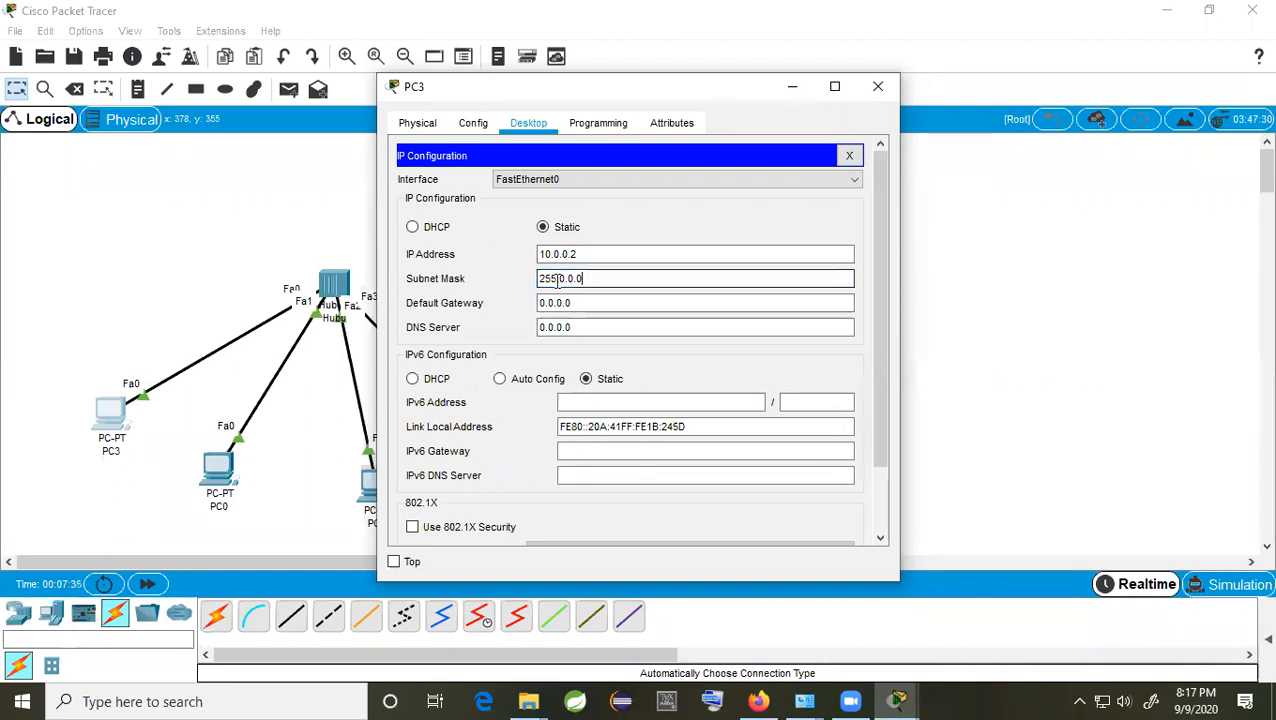
# Step: Close PC3's window and enter 10.0.0.3 as PC0's static IP address
pyautogui.click(878, 86)
pyautogui.click(236, 468)
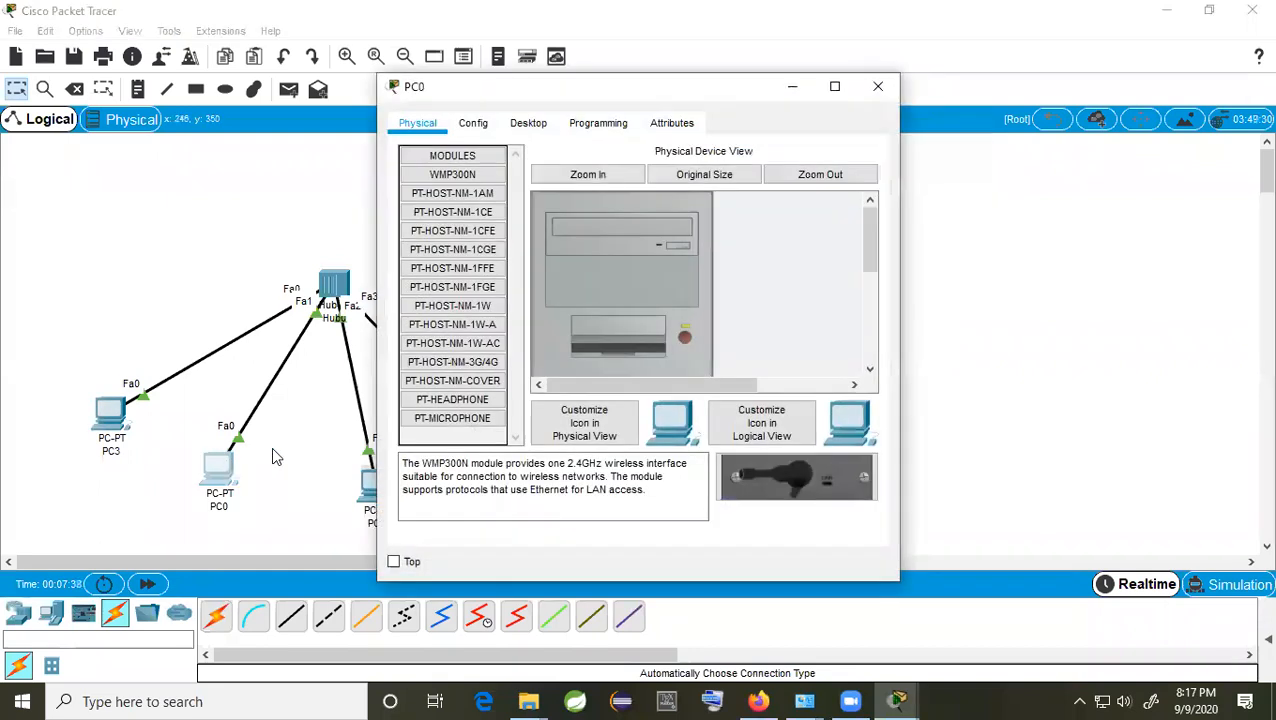
pyautogui.click(531, 126)
pyautogui.click(472, 209)
pyautogui.click(572, 254)
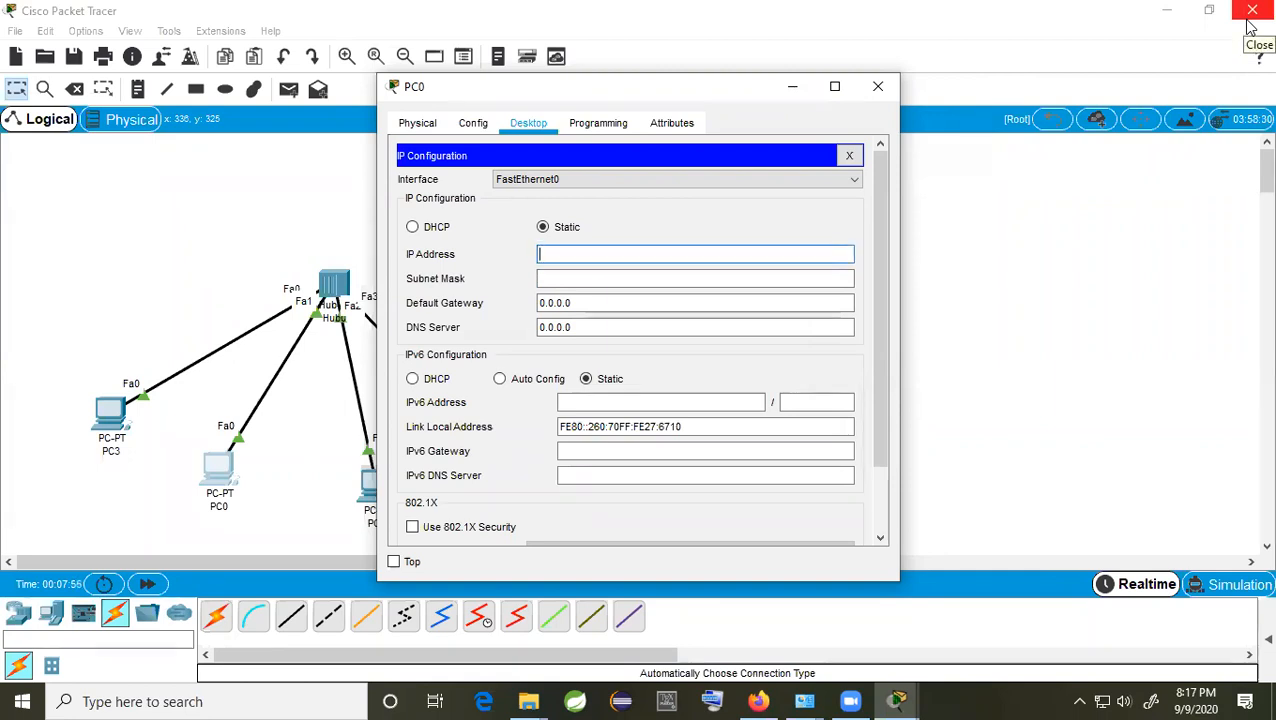
pyautogui.write('.0.0.')
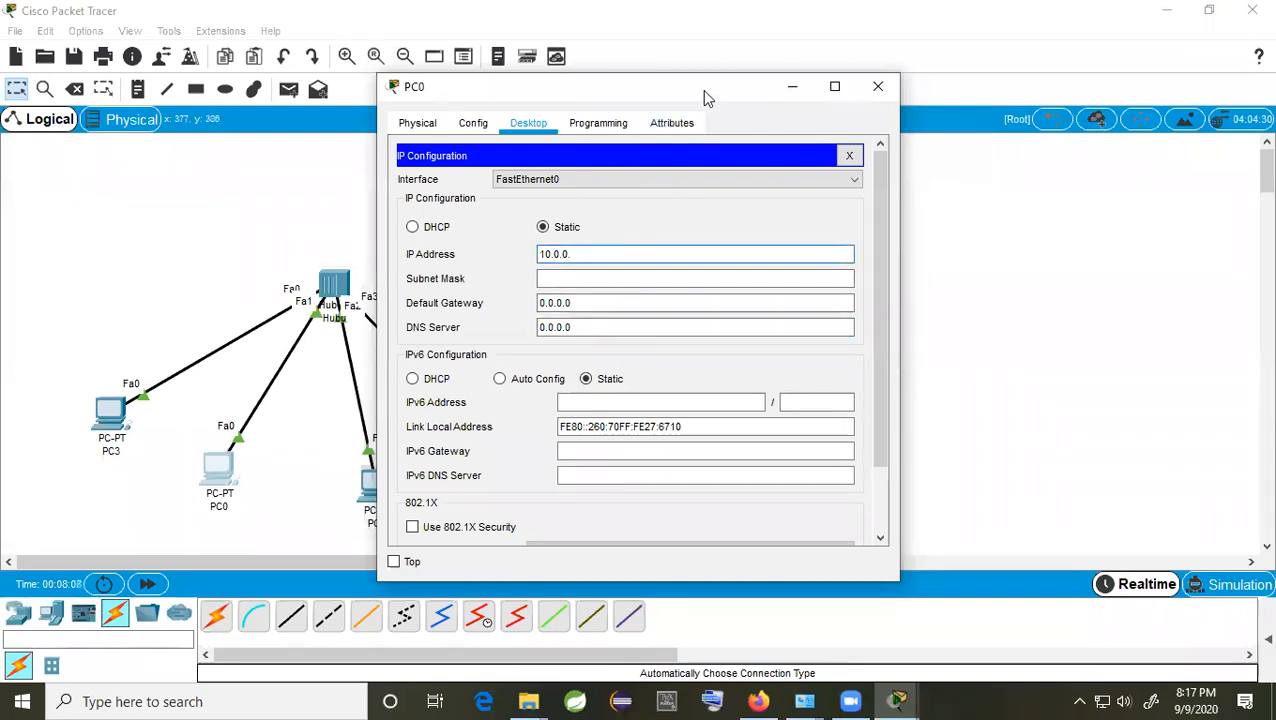
pyautogui.moveTo(698, 97); pyautogui.dragTo(764, 112)
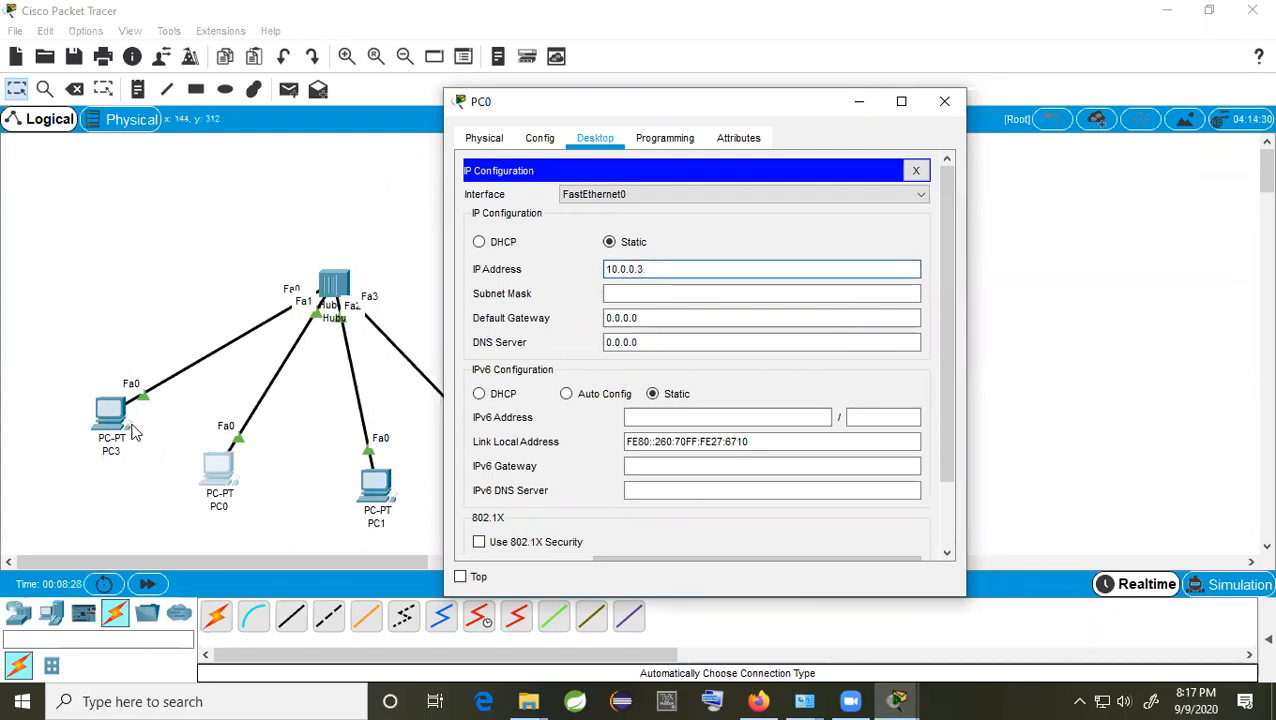
pyautogui.click(645, 293)
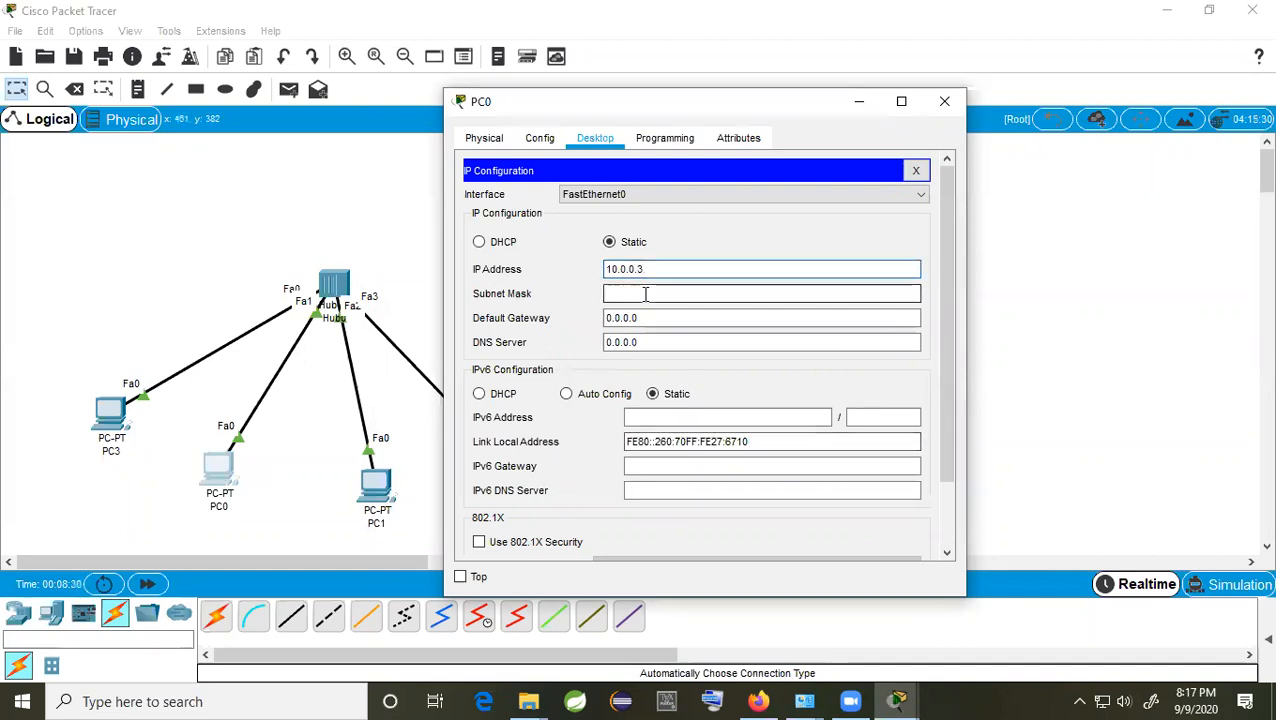
# Step: Give PC0 the 255.0.0.0 mask, then address PC1 as 10.0.0.4 with mask 255.0.0.0
pyautogui.click(944, 101)
pyautogui.click(384, 481)
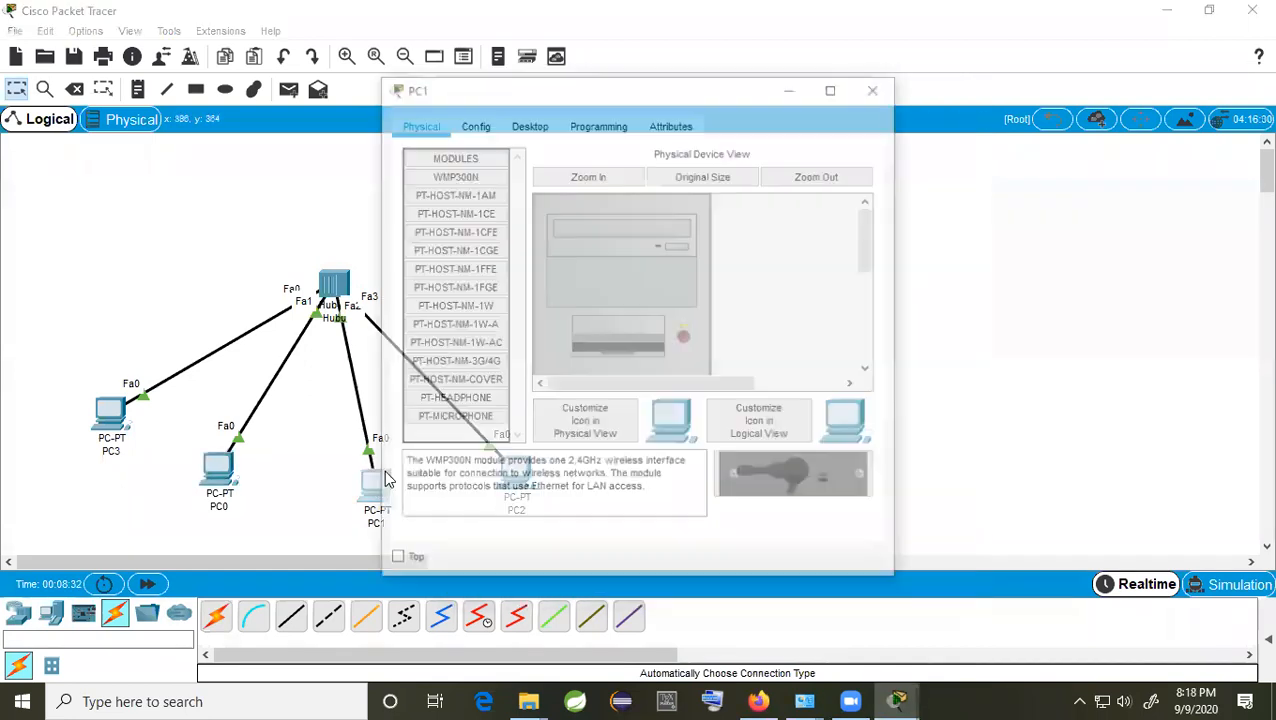
pyautogui.click(538, 123)
pyautogui.click(470, 205)
pyautogui.click(581, 253)
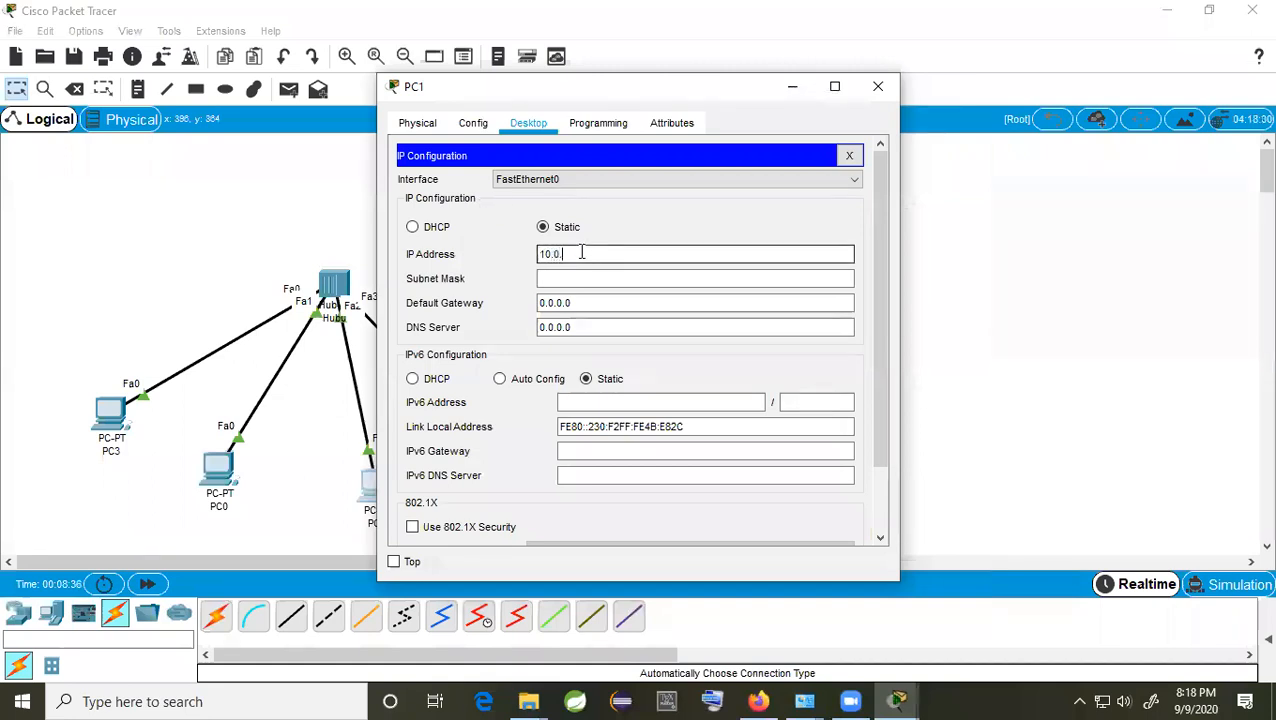
pyautogui.click(580, 278)
pyautogui.click(878, 86)
# Step: Address PC2 as 10.0.0.5 with mask 255.0.0.0 and close its window
pyautogui.click(518, 478)
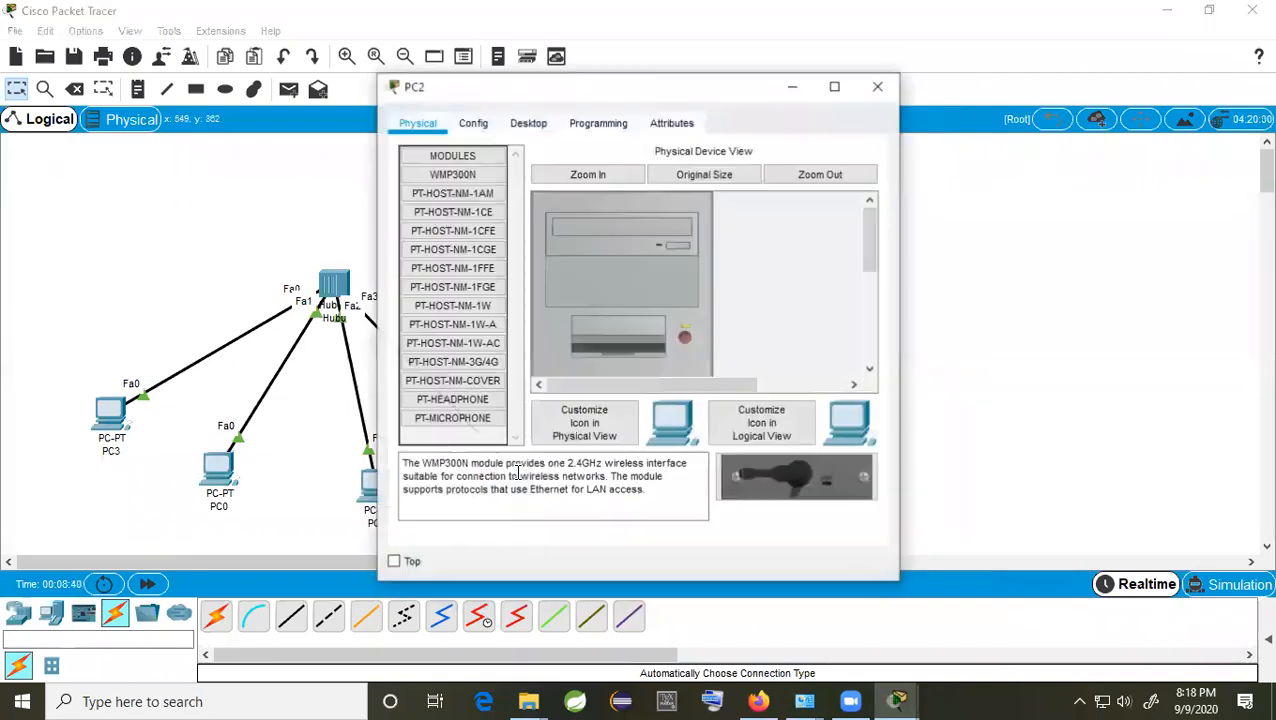
pyautogui.click(540, 123)
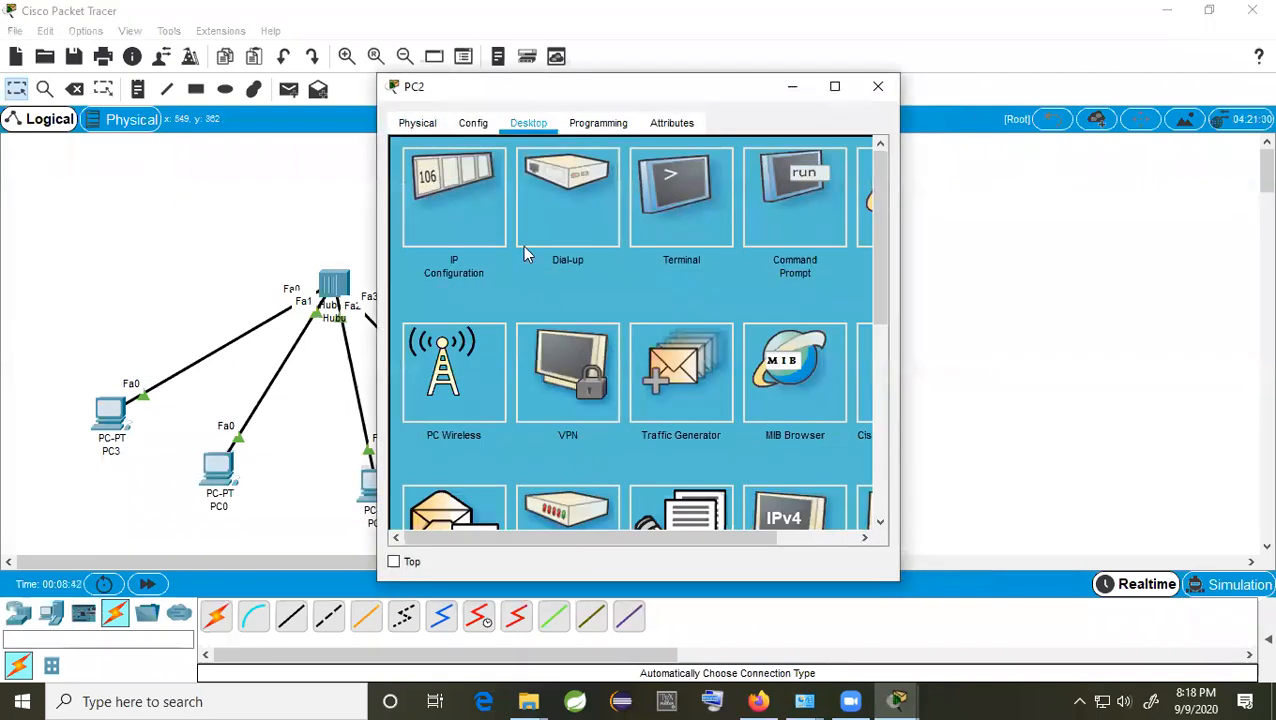
pyautogui.click(476, 211)
pyautogui.click(583, 254)
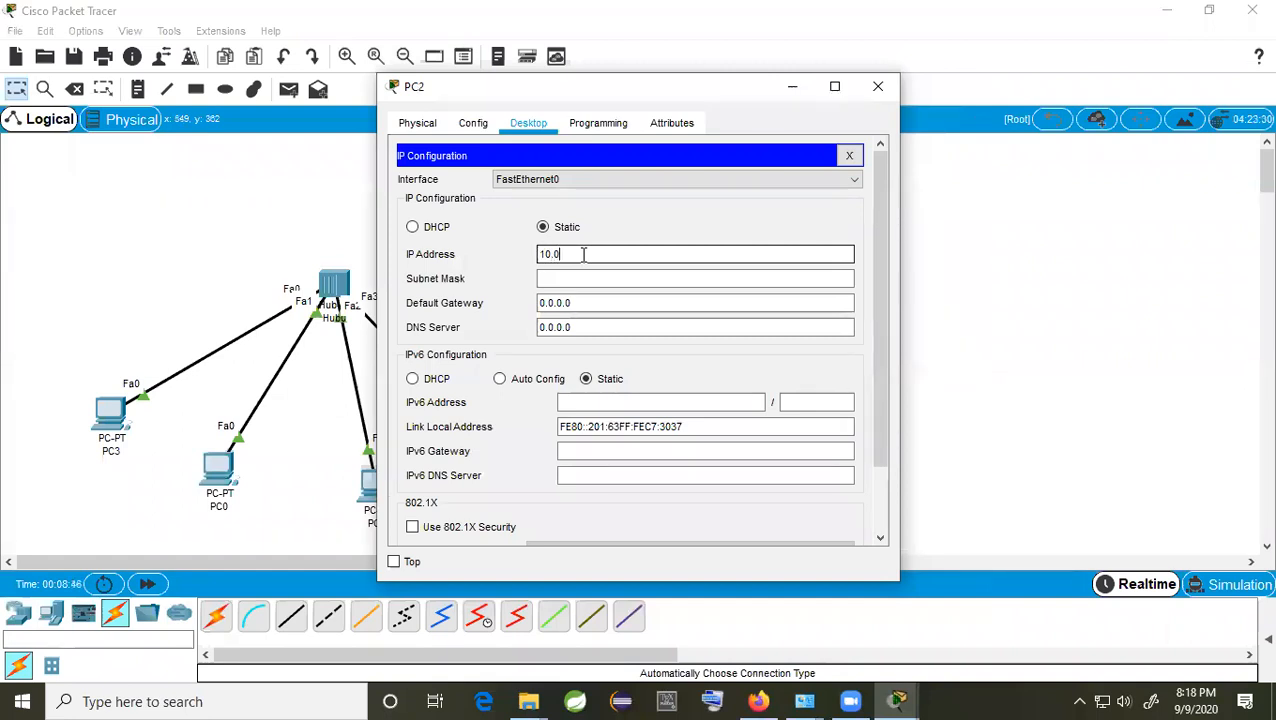
pyautogui.click(578, 280)
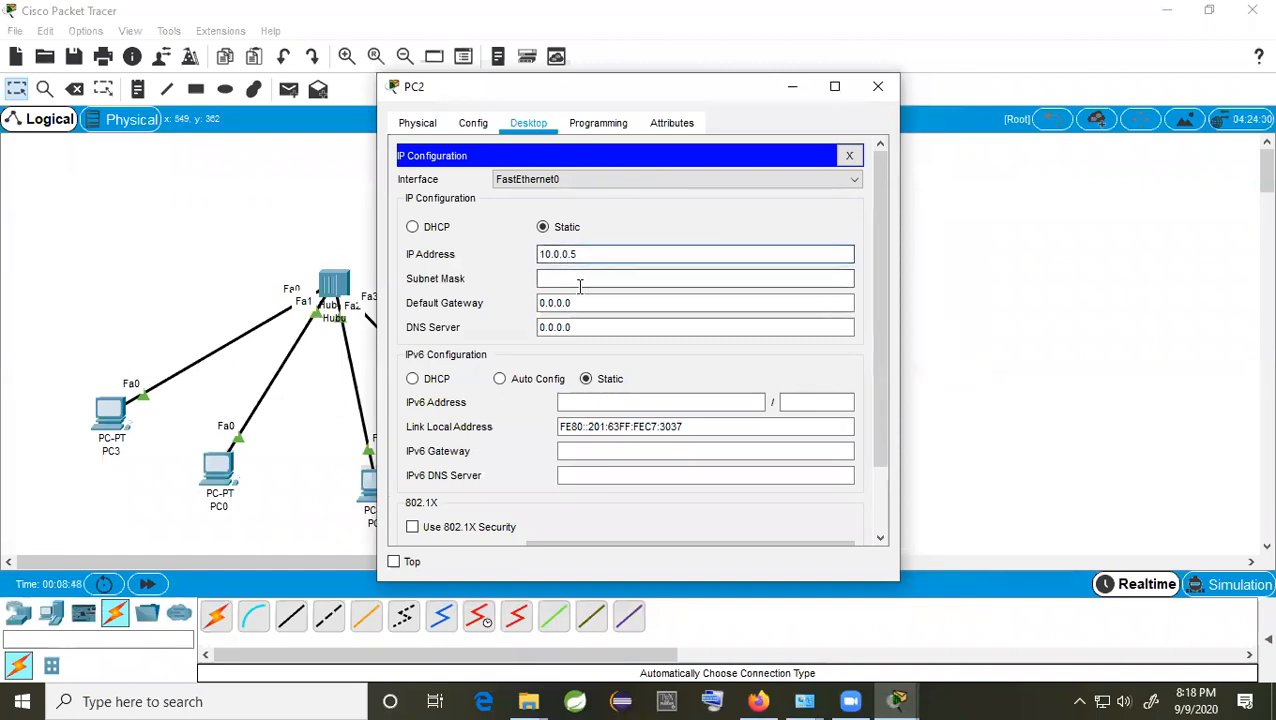
pyautogui.click(880, 86)
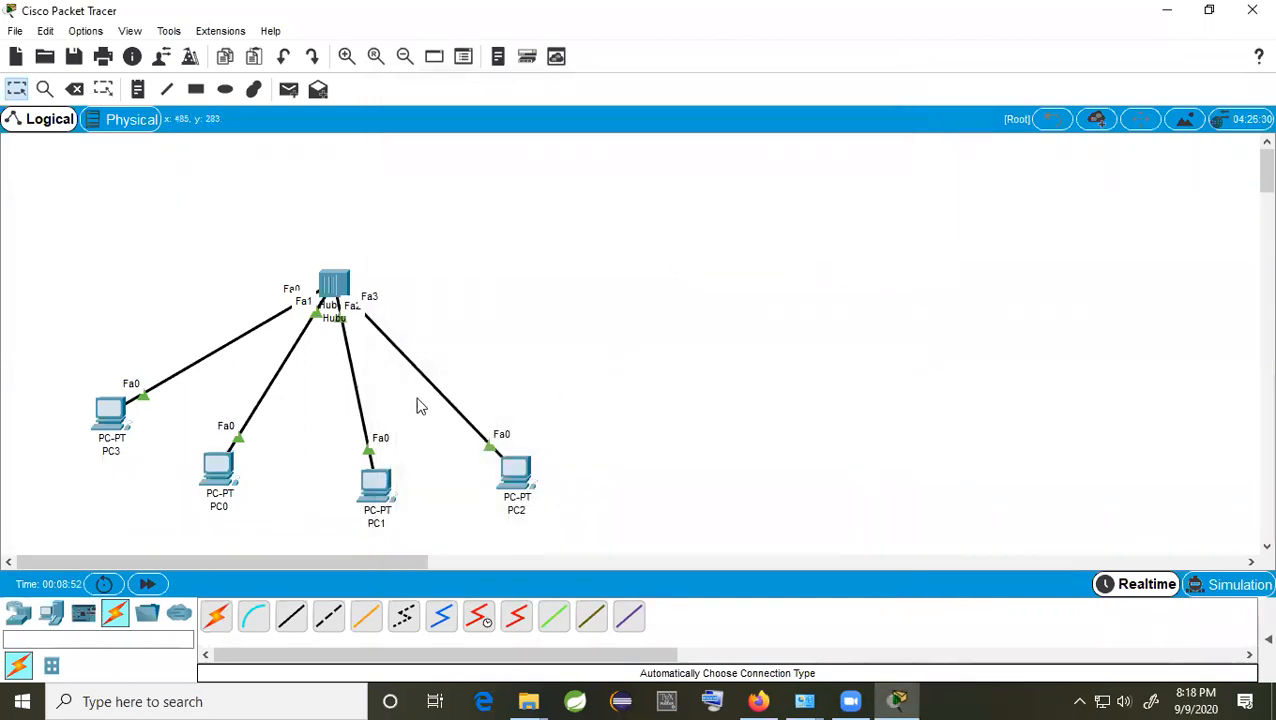
# Step: Move Hub0 higher on the canvas and briefly check its device window
pyautogui.moveTo(340, 287); pyautogui.dragTo(334, 247)
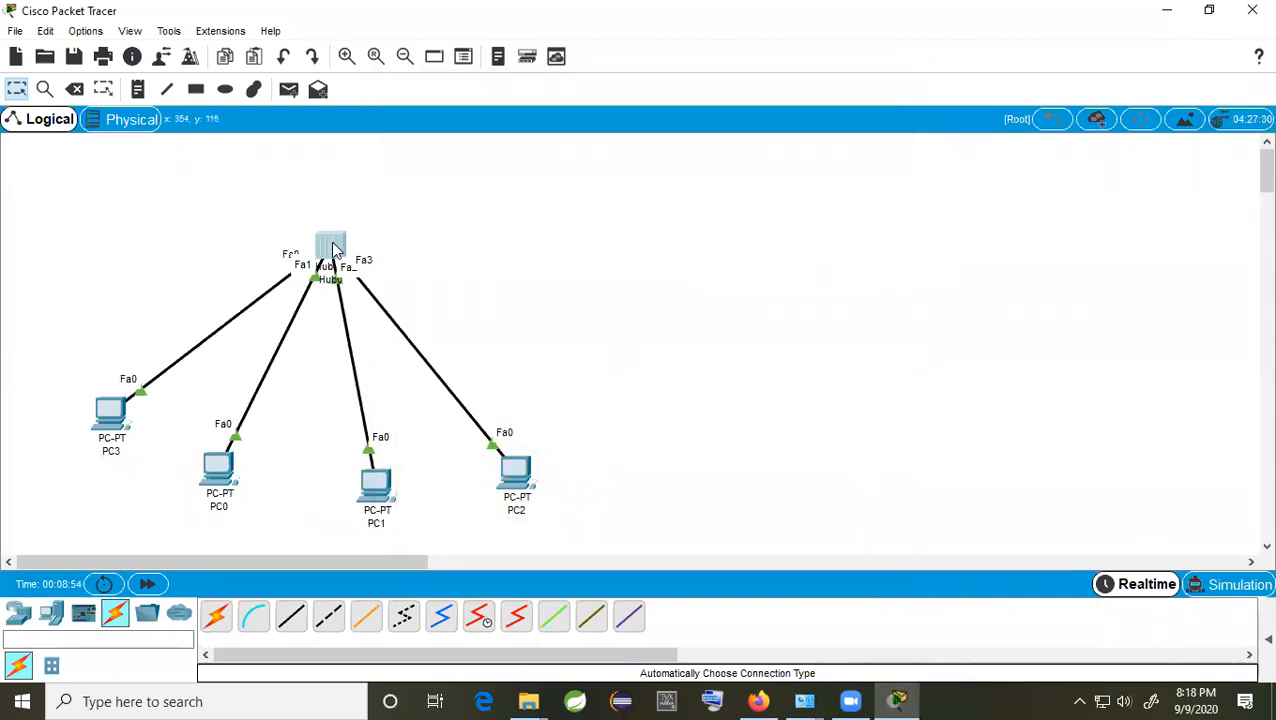
pyautogui.click(334, 247)
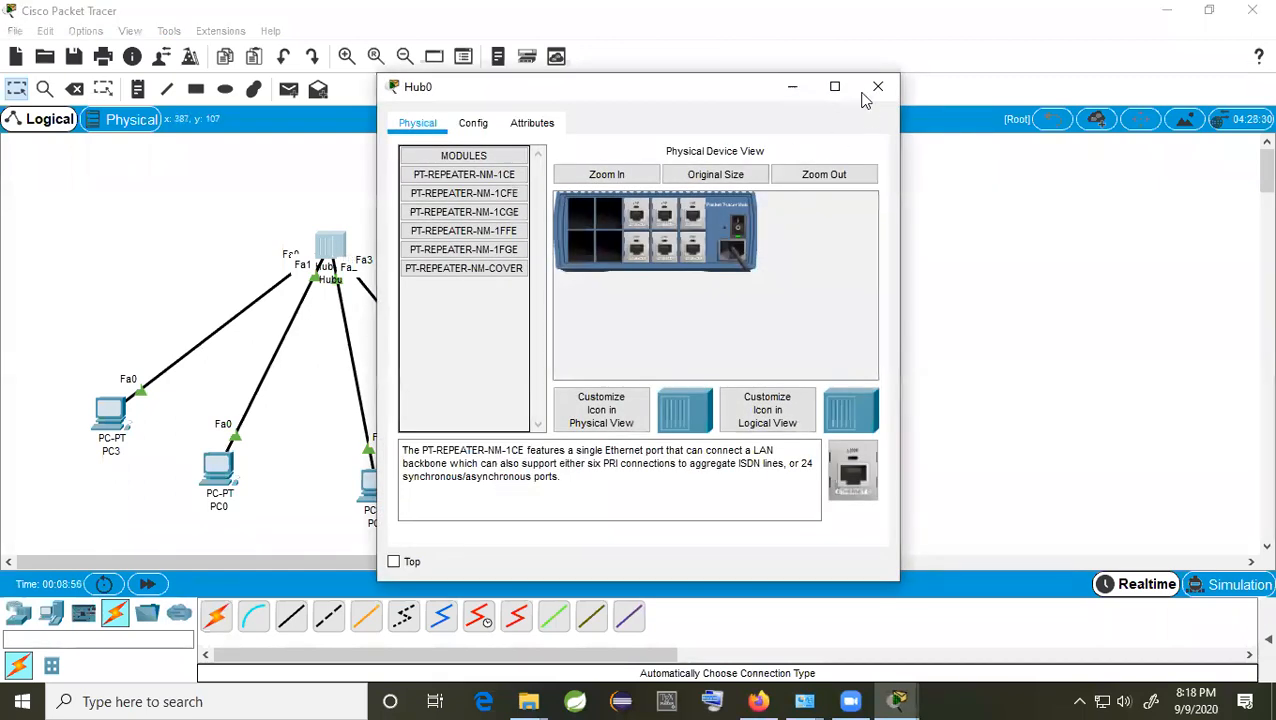
pyautogui.click(877, 90)
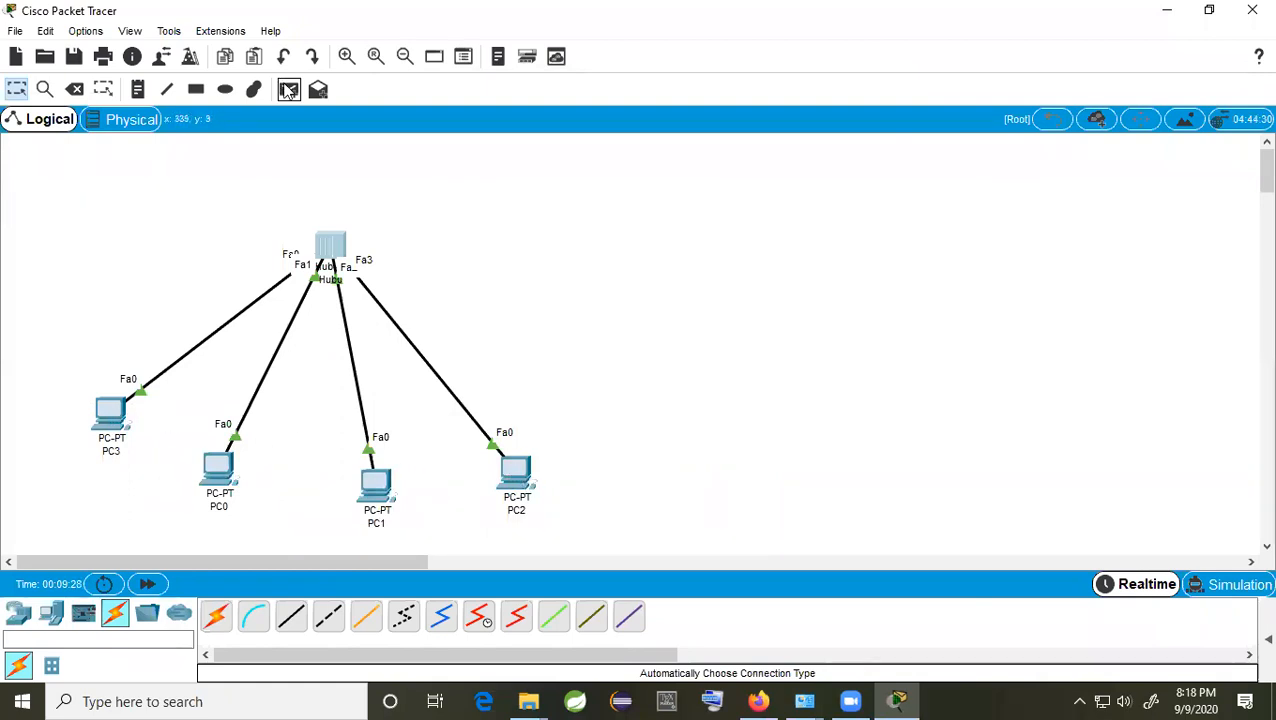
# Step: Add a simple PDU ping from PC3 to PC2
pyautogui.click(288, 90)
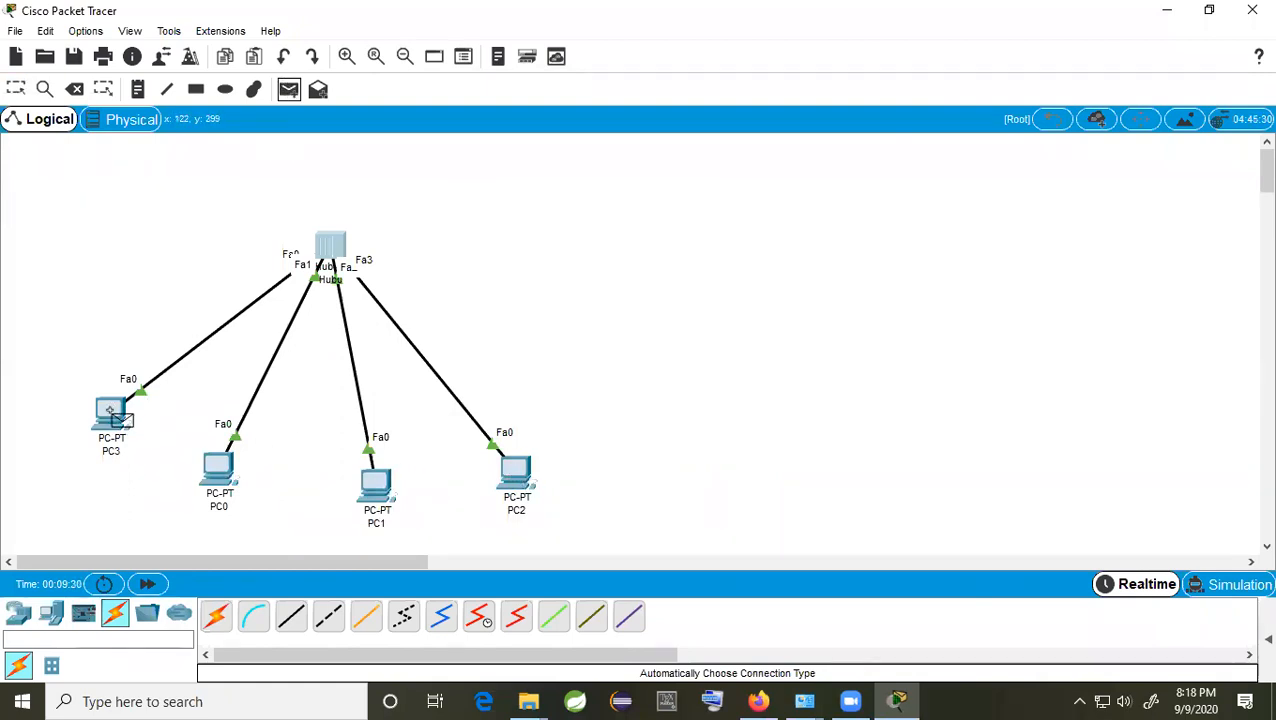
pyautogui.click(108, 412)
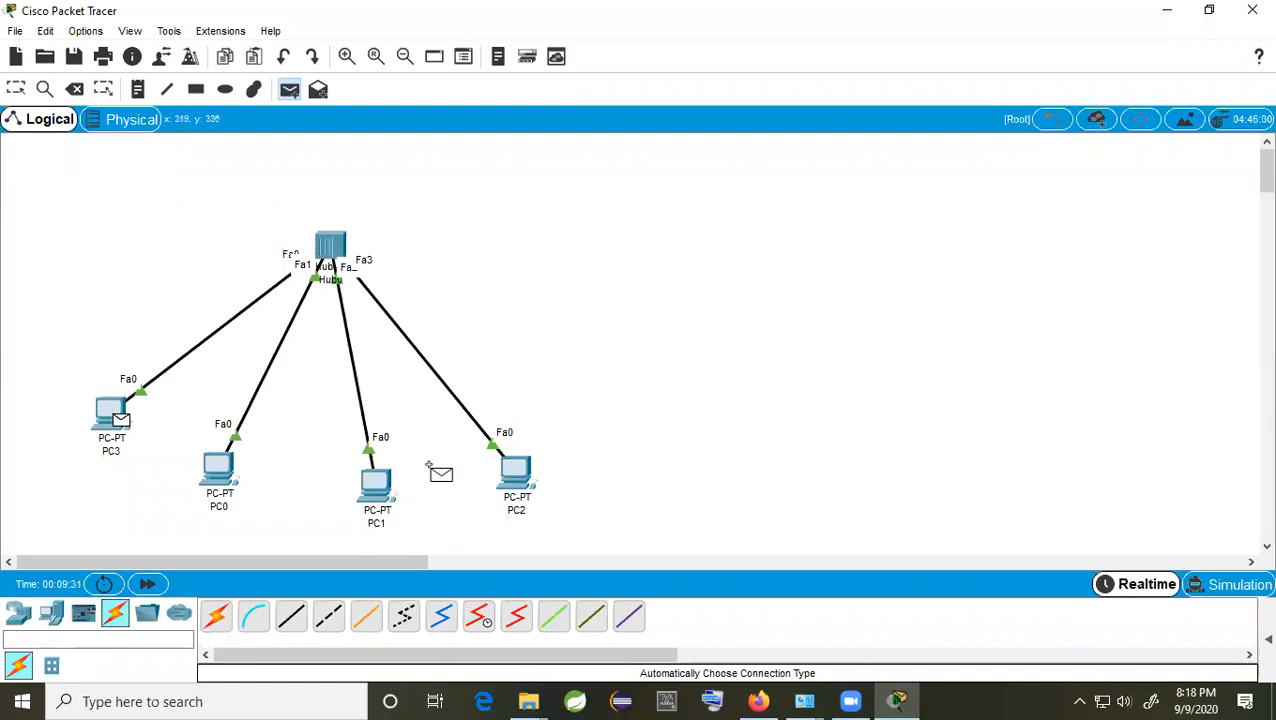
pyautogui.click(522, 478)
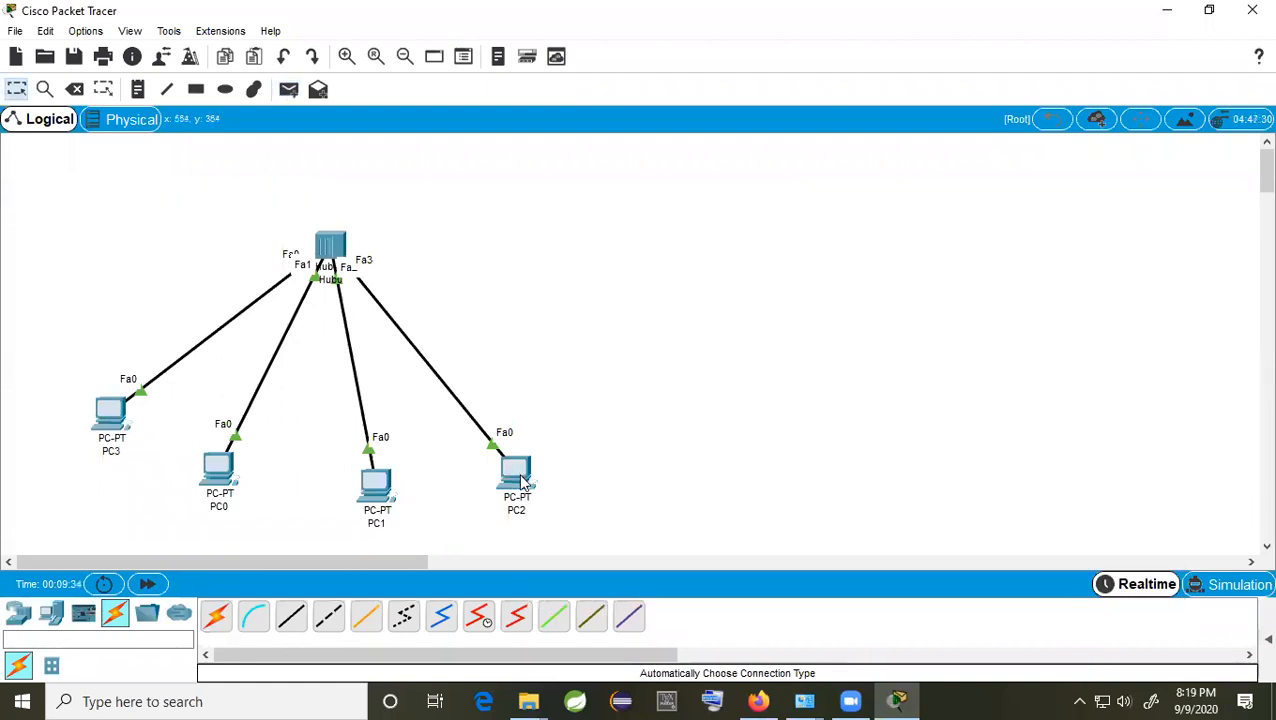
# Step: In Simulation mode, step the ping four hops until Hub0 floods PC2's reply
pyautogui.click(1222, 580)
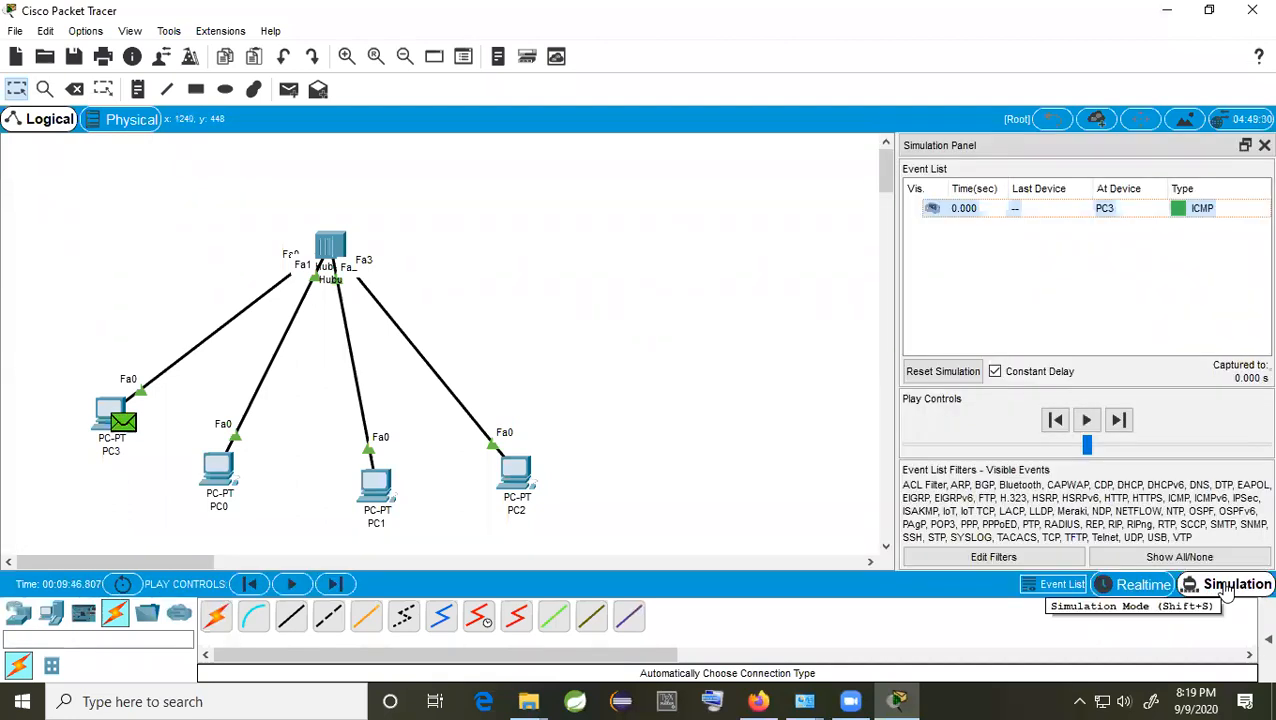
pyautogui.click(1119, 420)
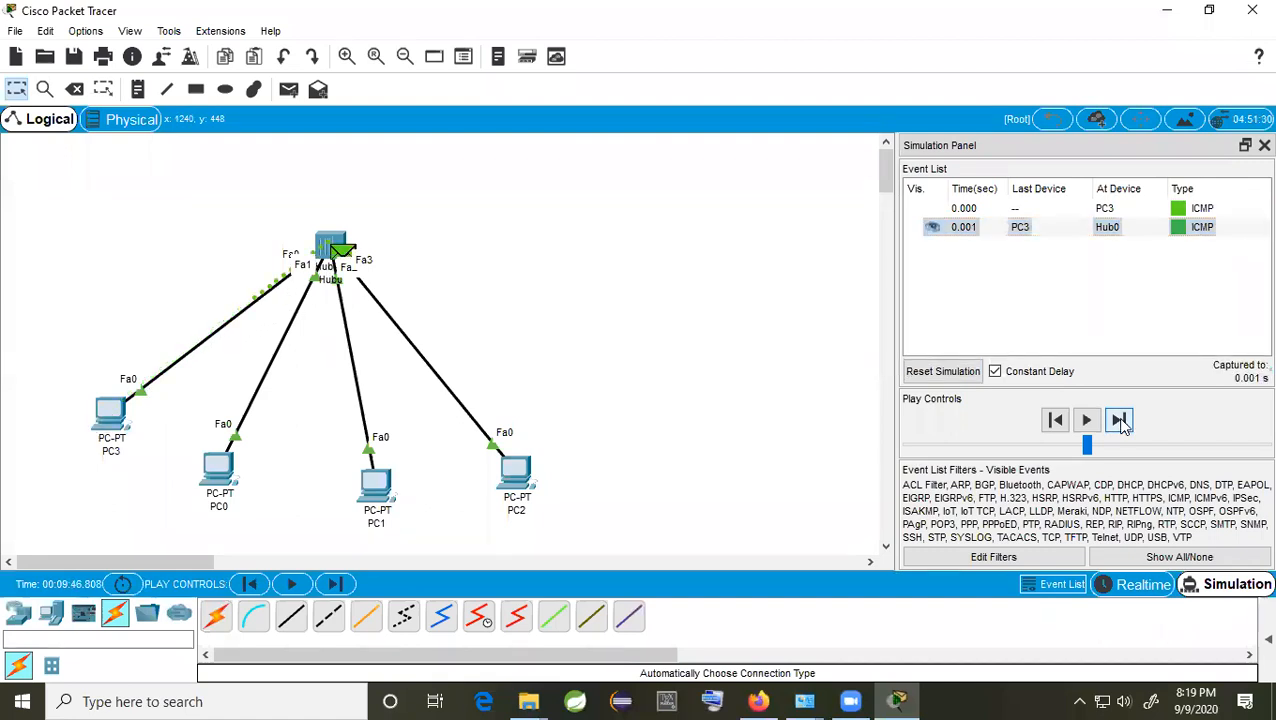
pyautogui.click(1120, 421)
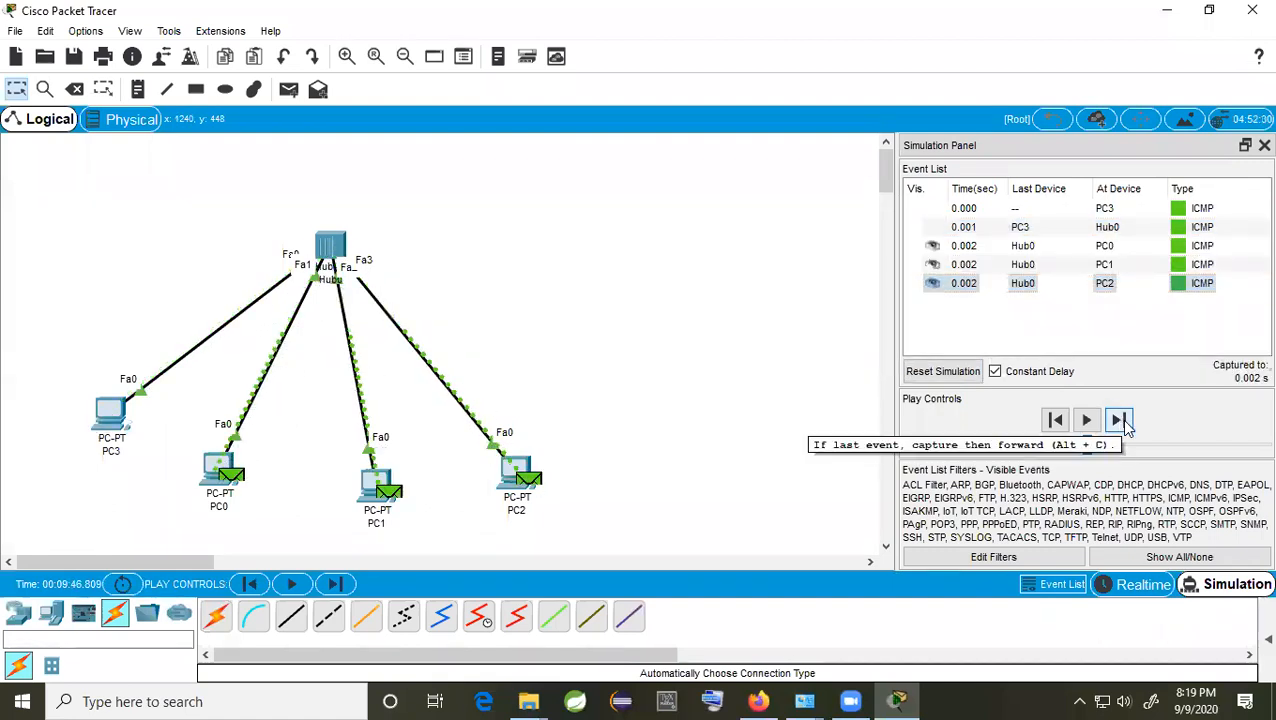
pyautogui.click(1120, 421)
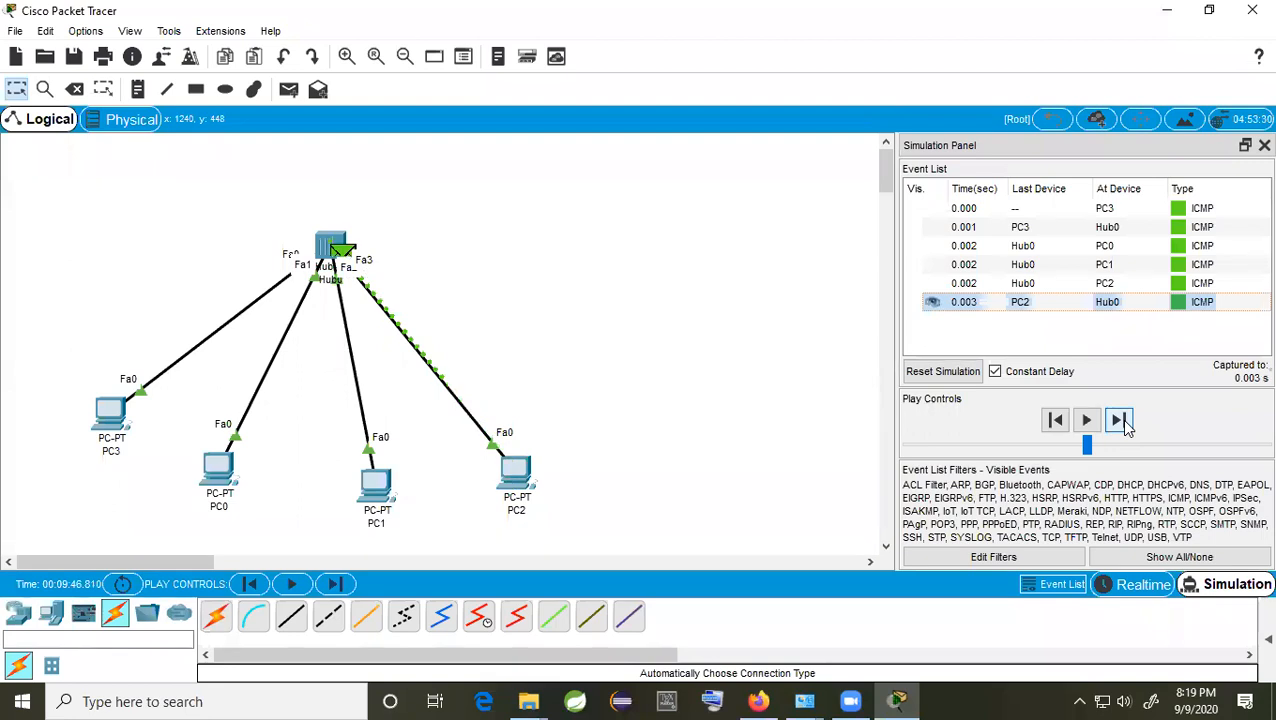
pyautogui.click(1120, 421)
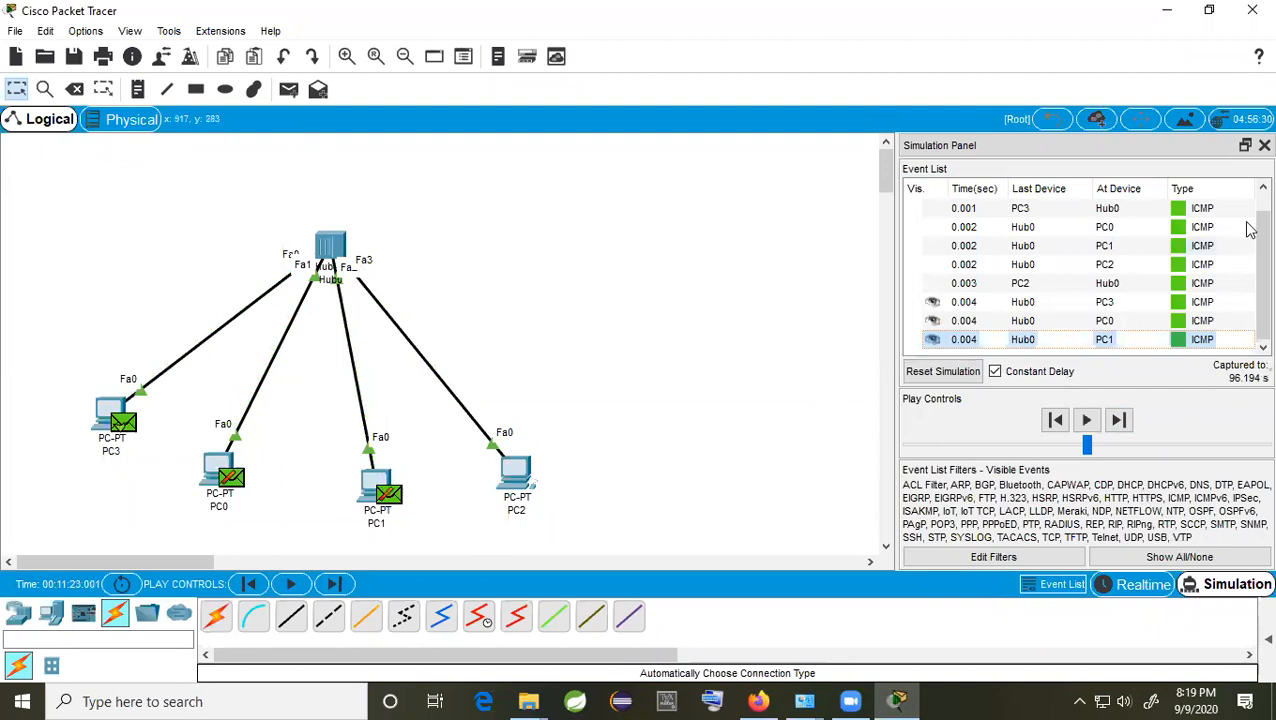
# Step: Hide the event panel and toggle Realtime back to Simulation for a fresh capture
pyautogui.click(1264, 145)
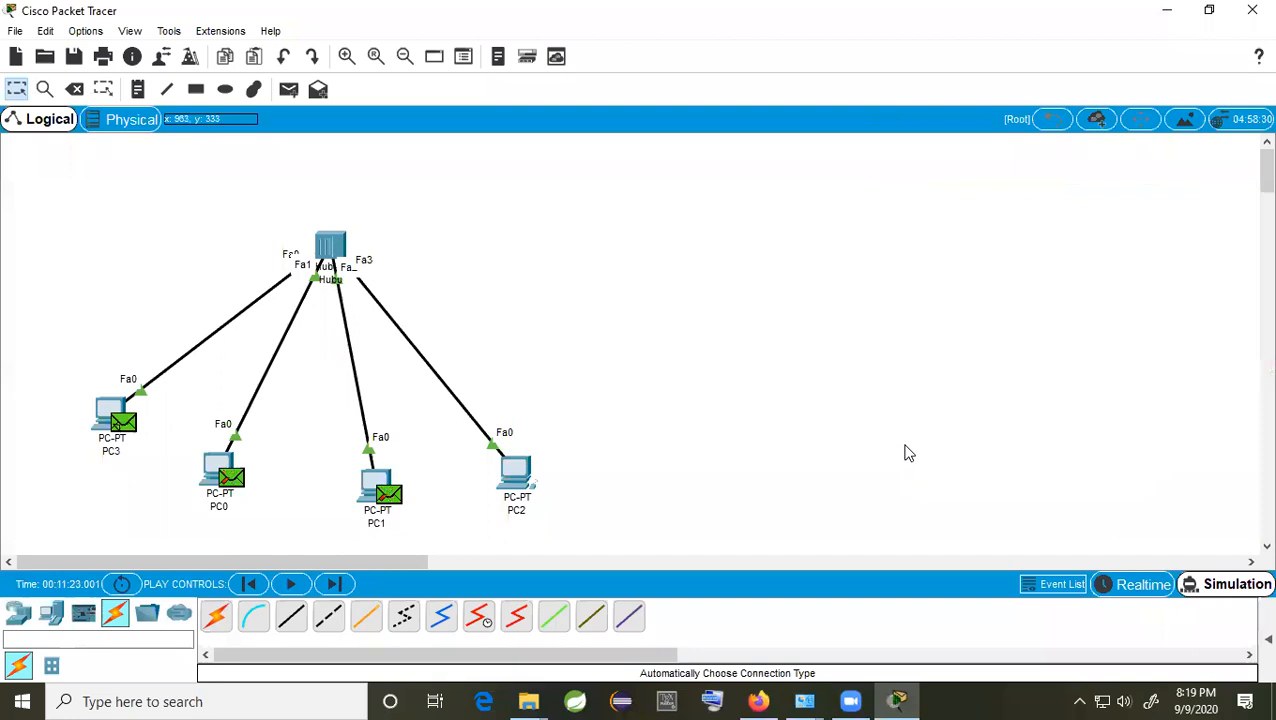
pyautogui.click(1142, 588)
pyautogui.click(1222, 588)
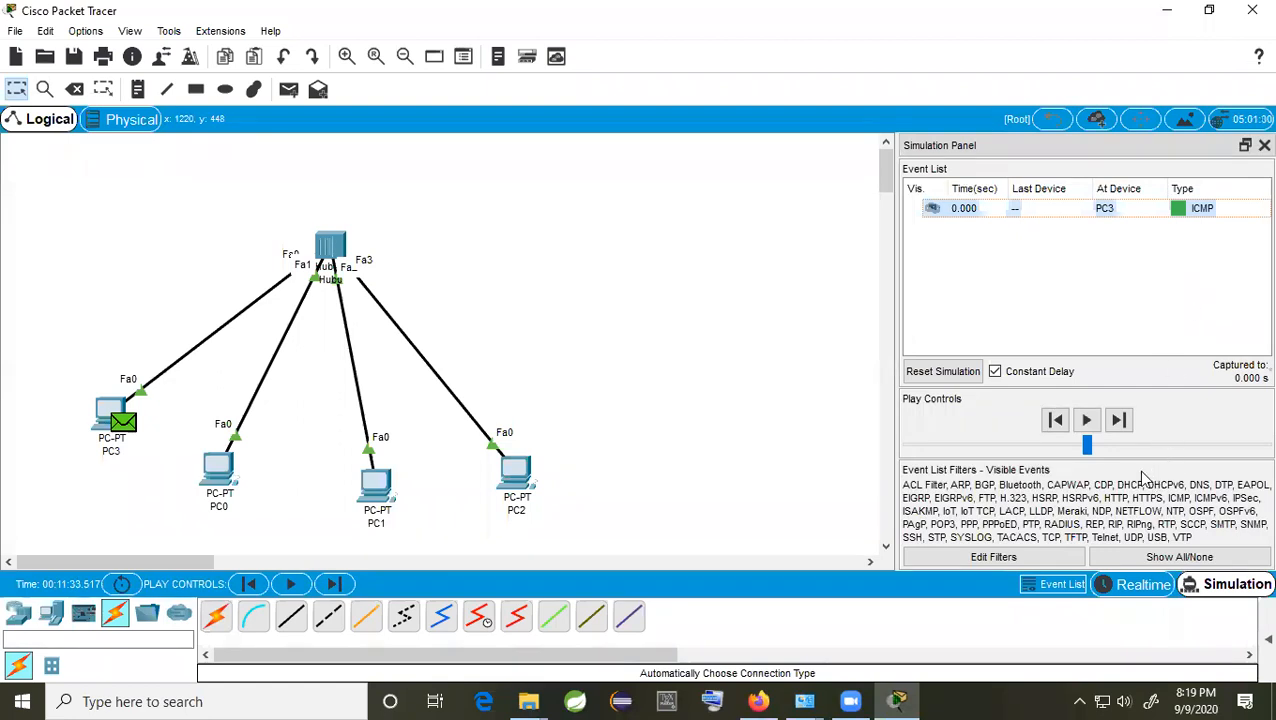
# Step: Uncheck ARP, DNS, BGP, HSRP and RIP in the event list filters, then close them
pyautogui.click(993, 557)
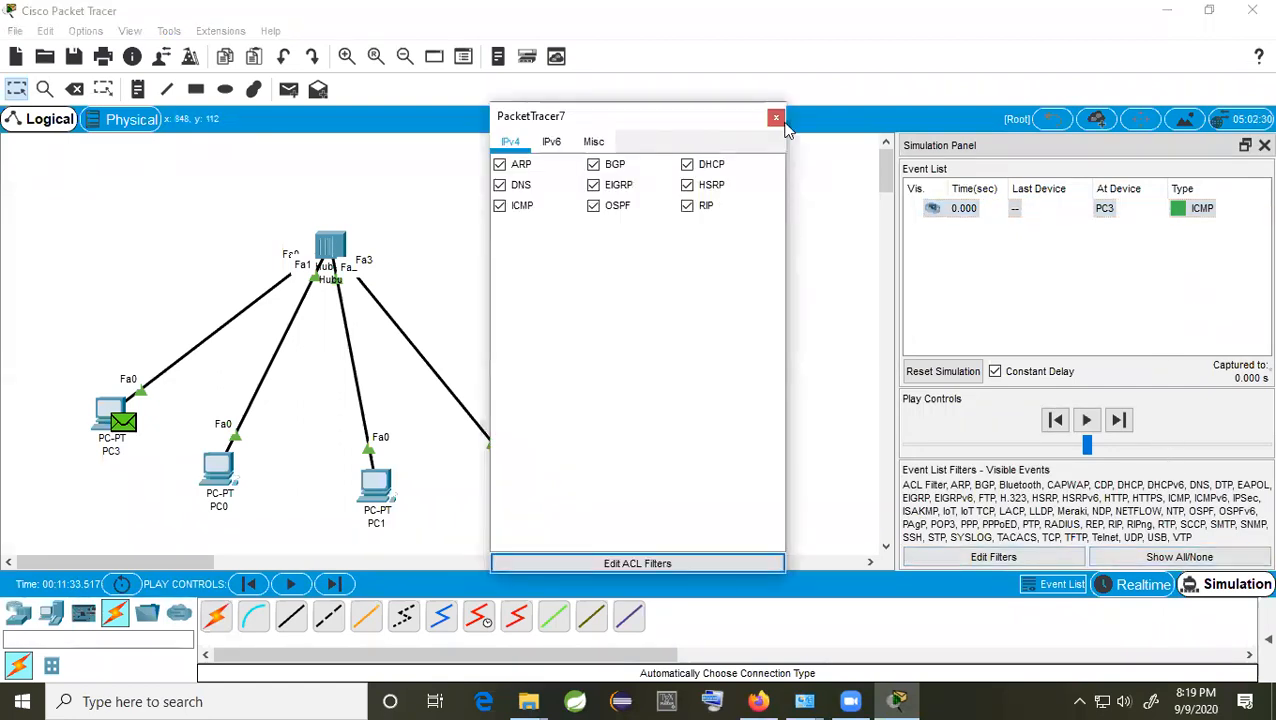
pyautogui.click(520, 188)
pyautogui.click(500, 165)
pyautogui.click(594, 165)
pyautogui.click(687, 185)
pyautogui.click(687, 206)
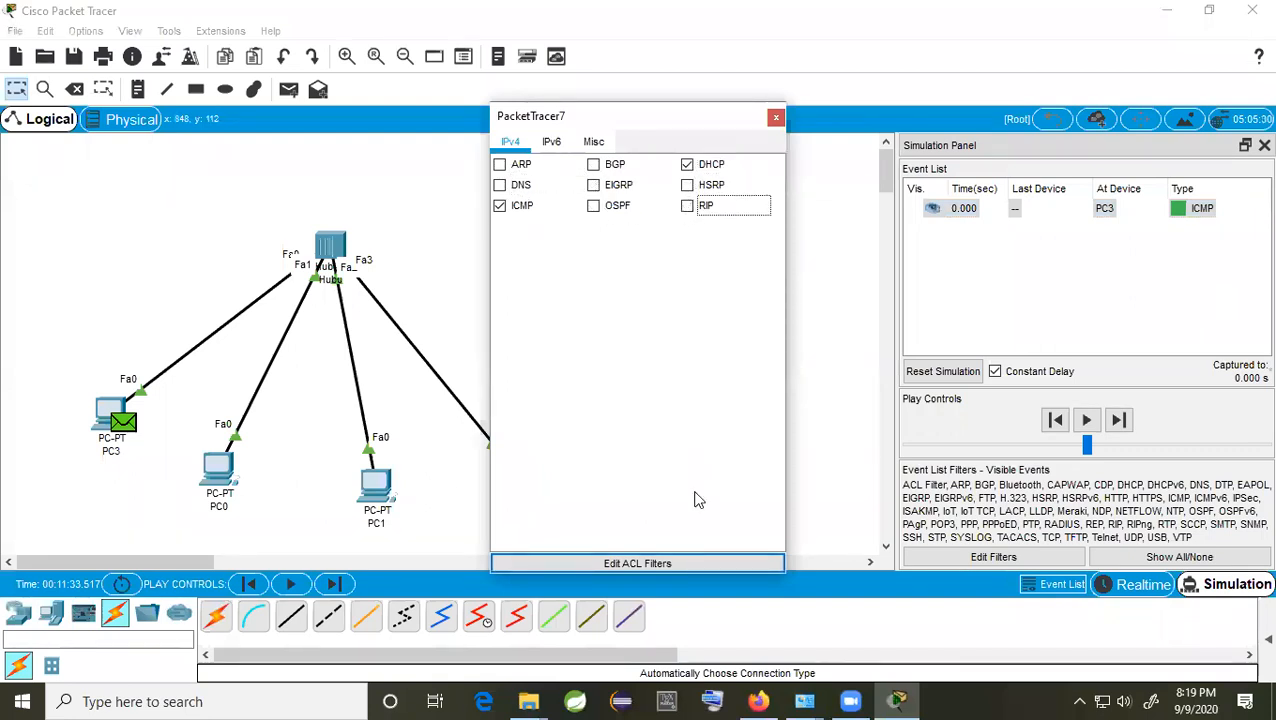
pyautogui.click(776, 119)
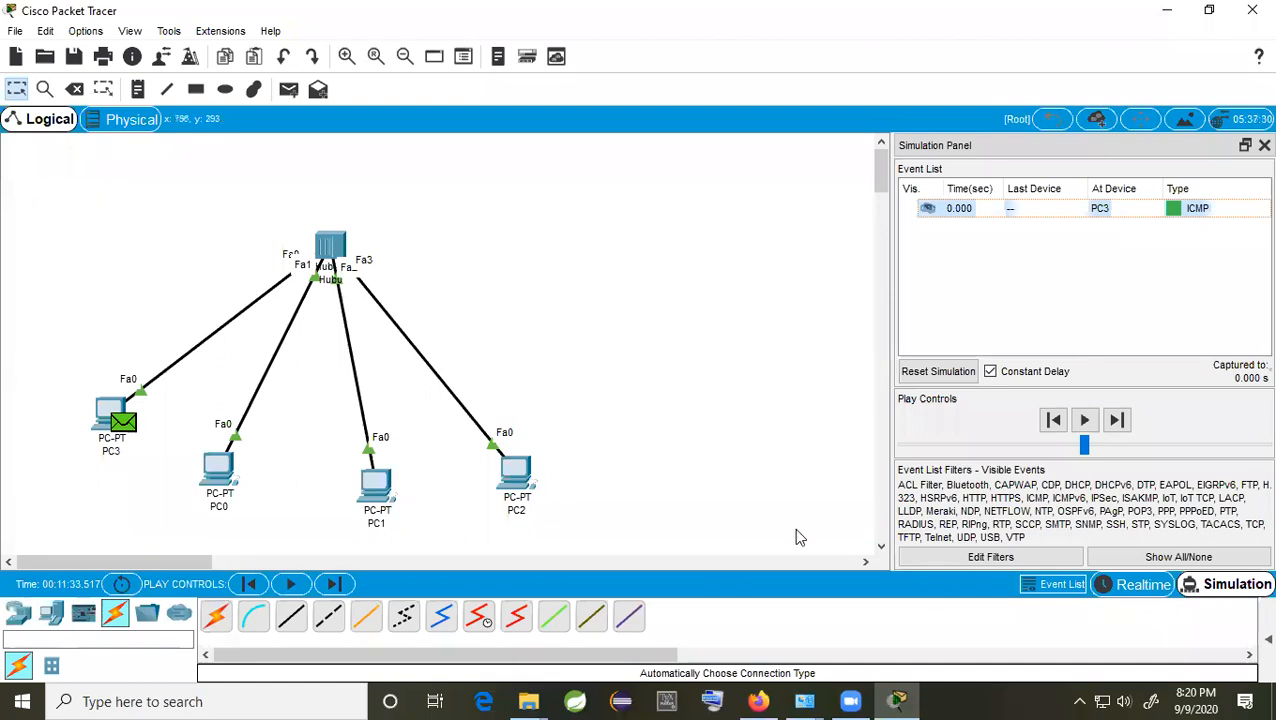
# Step: Restart simulation, forward PC3's ping five steps until Hub0 floods PC2's reply, then hide the panel
pyautogui.click(1145, 588)
pyautogui.click(1224, 590)
pyautogui.click(1118, 420)
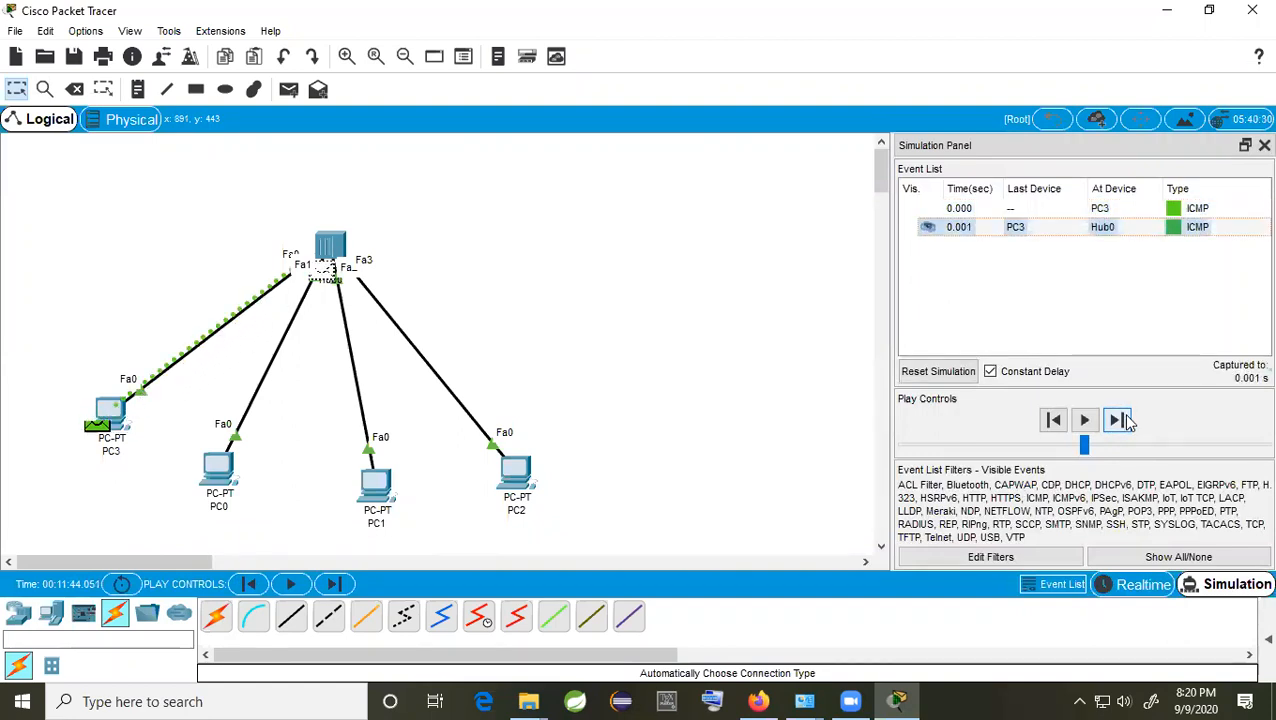
pyautogui.click(1118, 420)
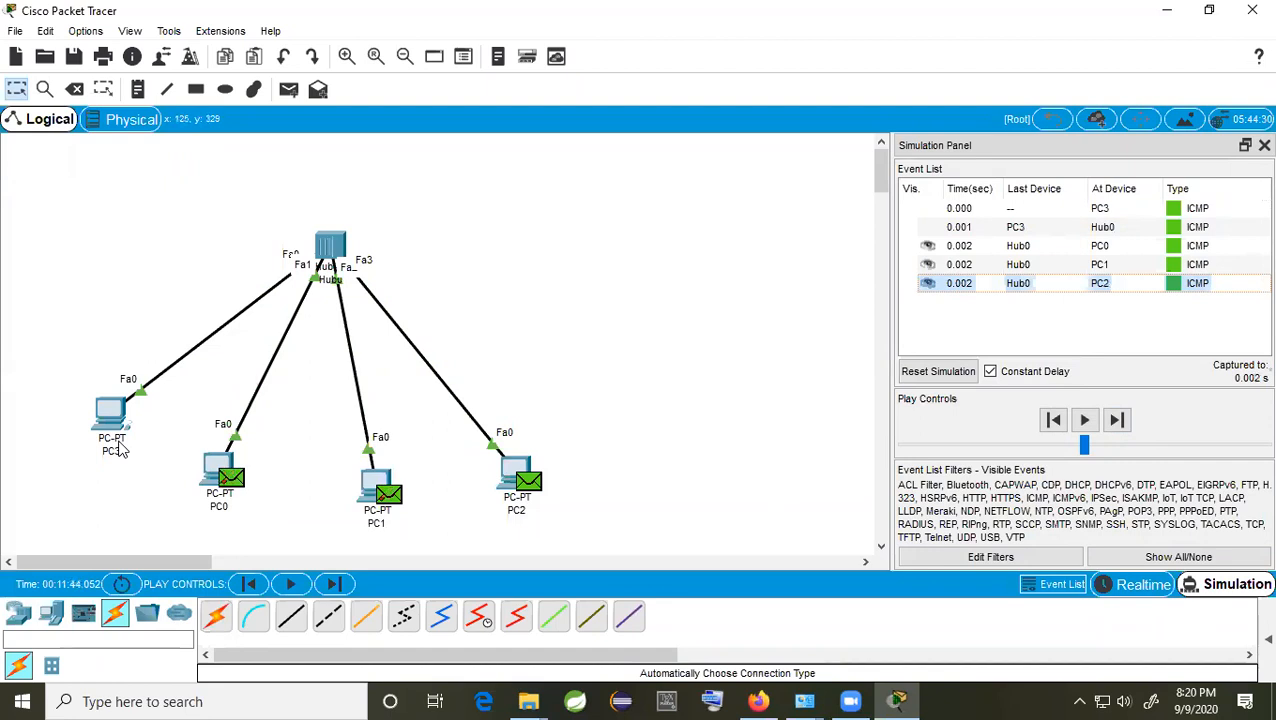
pyautogui.moveTo(113, 428)
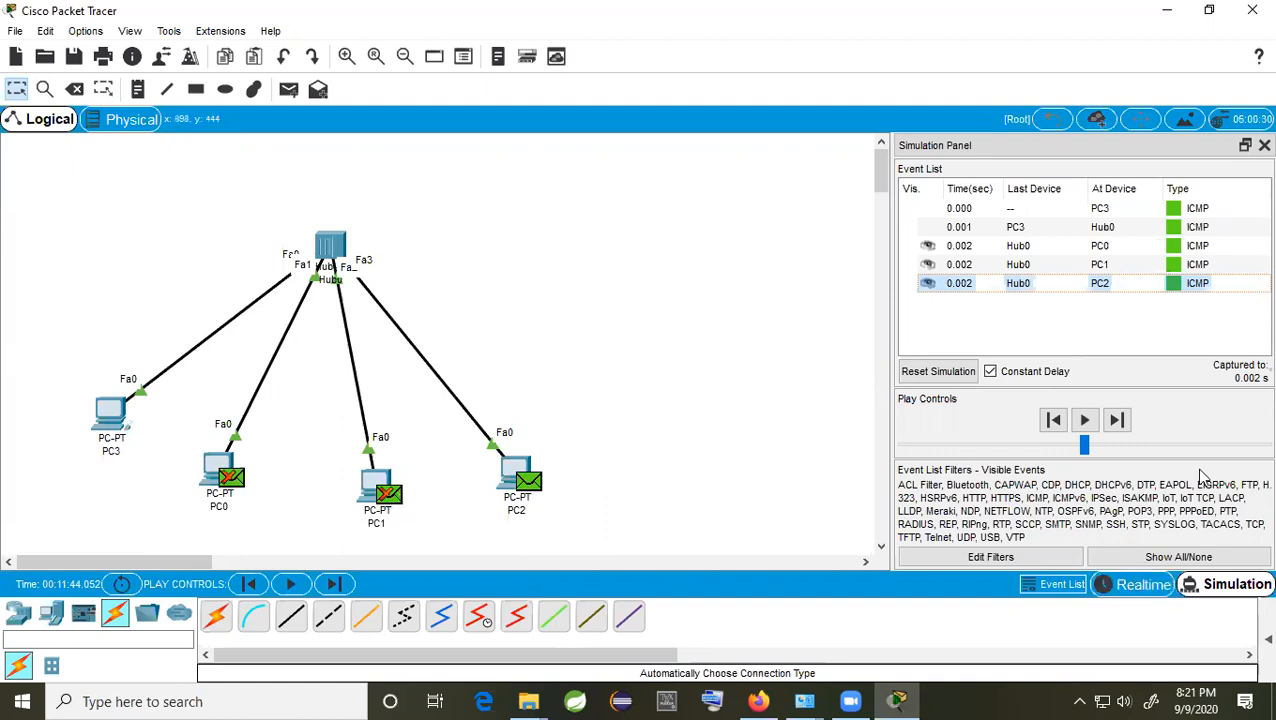
pyautogui.click(1117, 420)
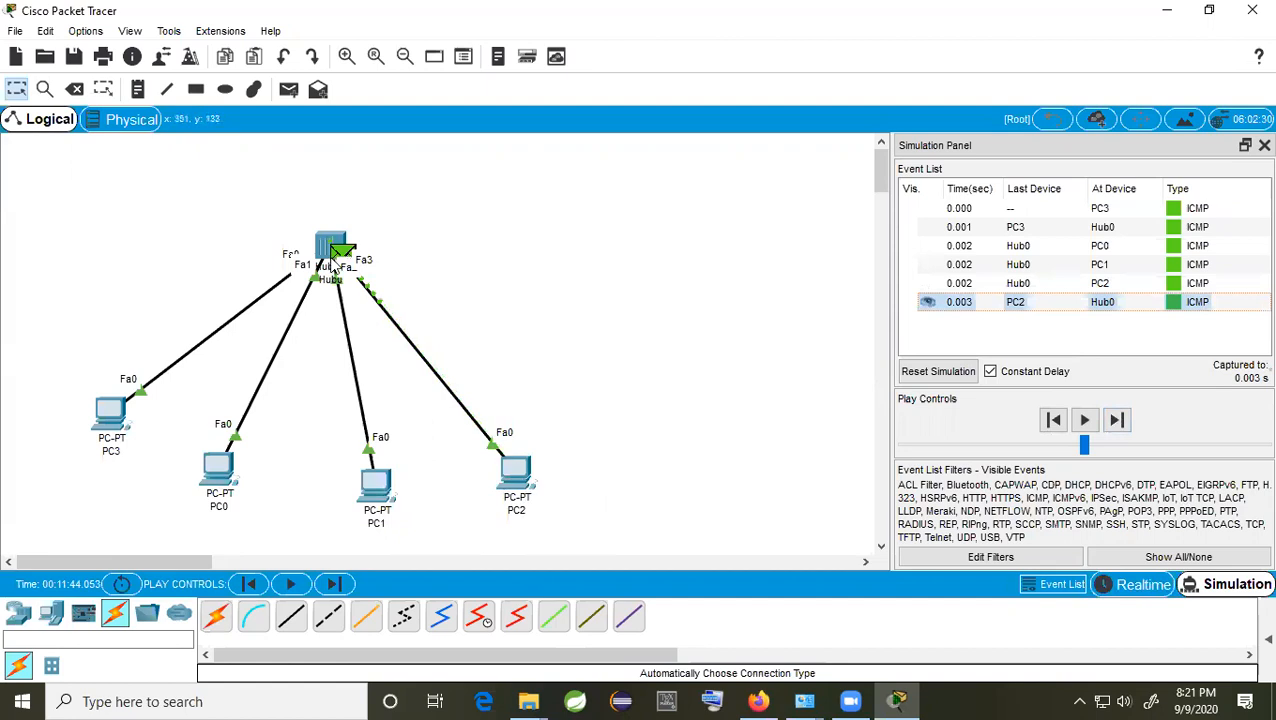
pyautogui.click(1117, 420)
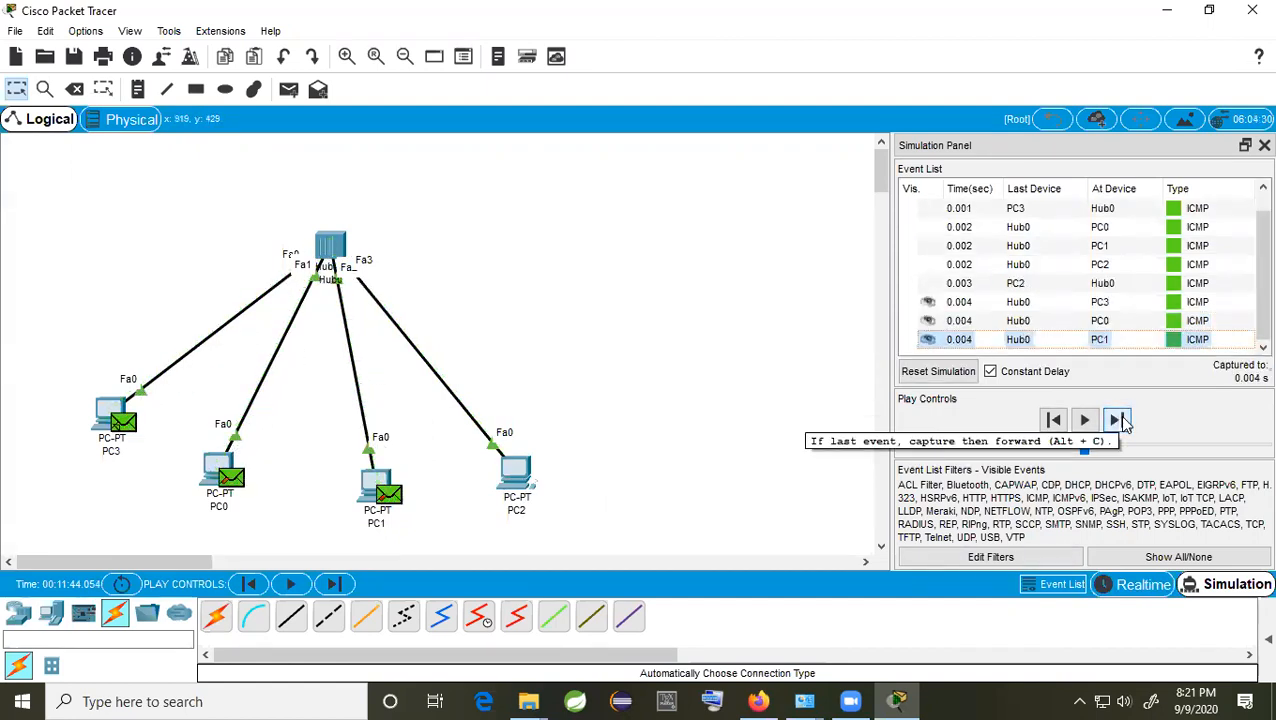
pyautogui.click(1117, 420)
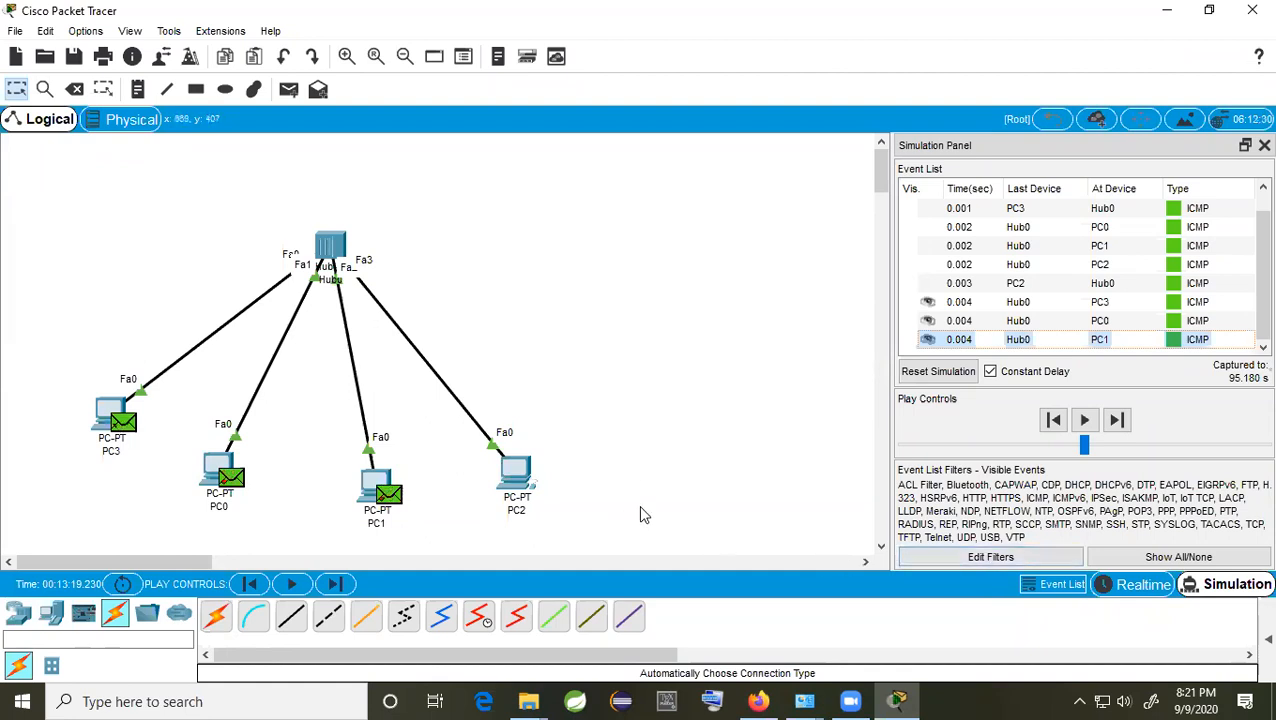
pyautogui.click(1247, 148)
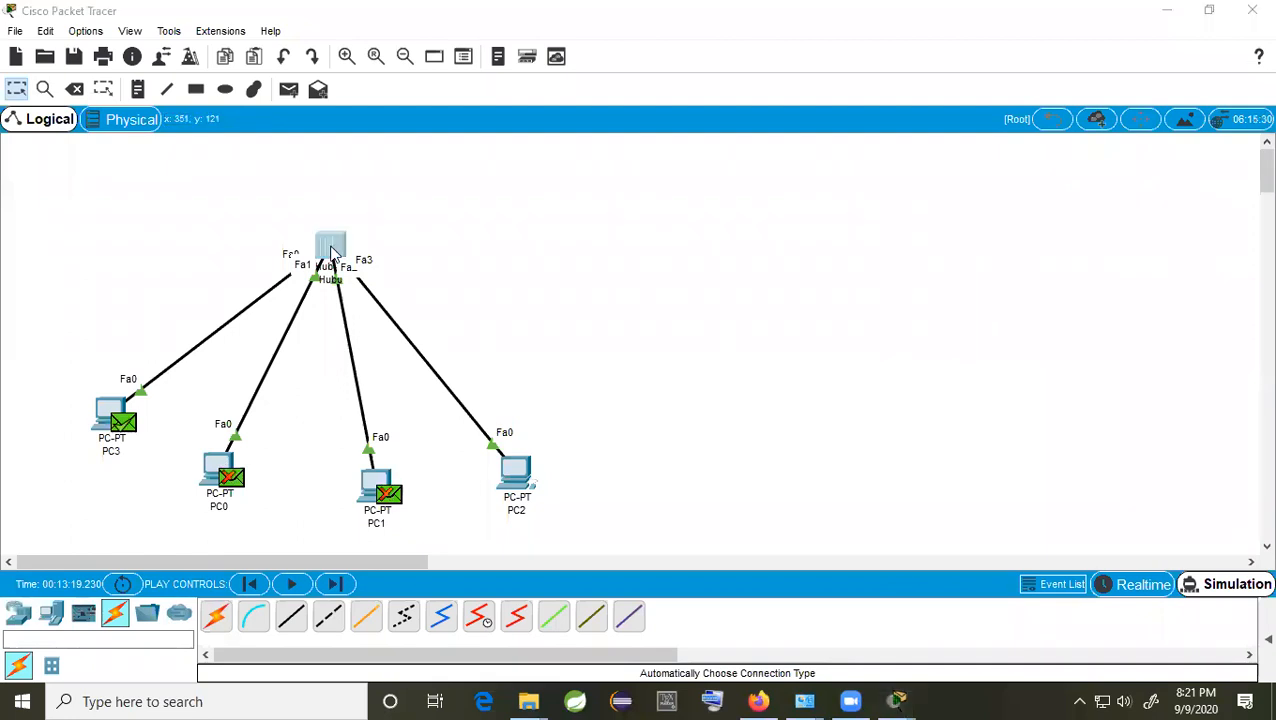
# Step: Delete the hub with its links and PCs PC0–PC3, leaving the workspace empty
pyautogui.click(331, 252)
pyautogui.click(75, 89)
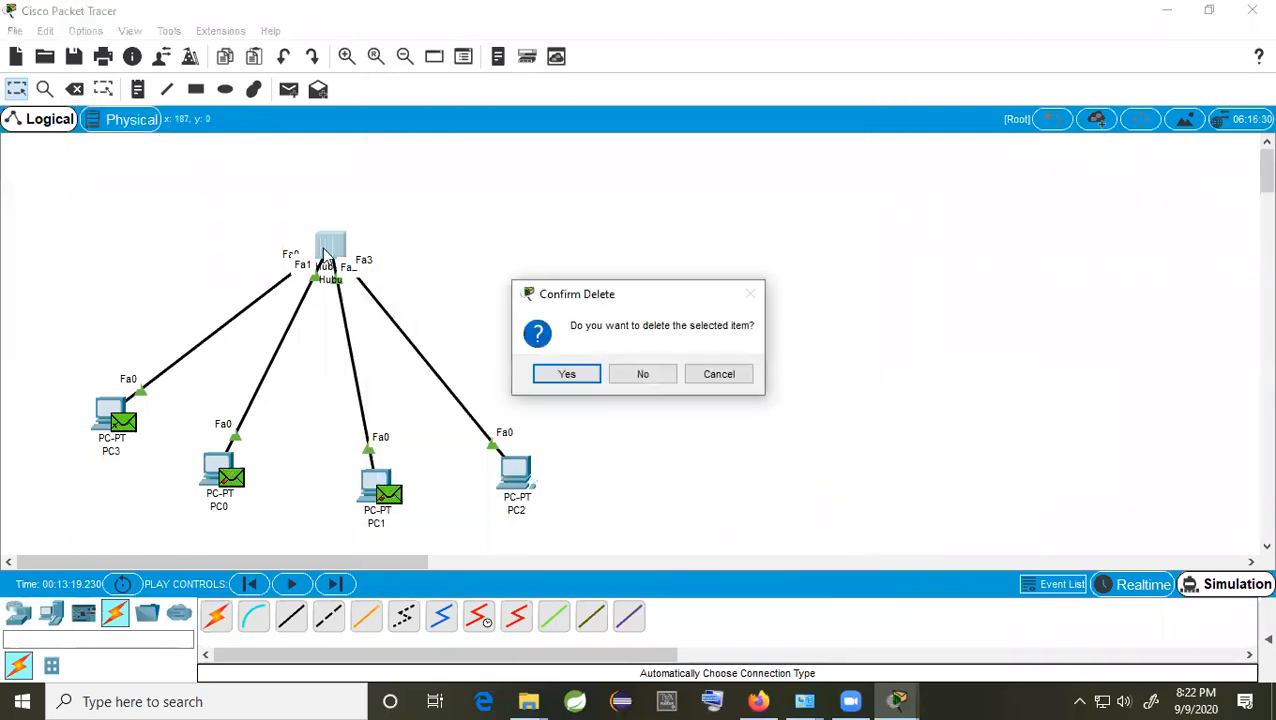
pyautogui.click(575, 376)
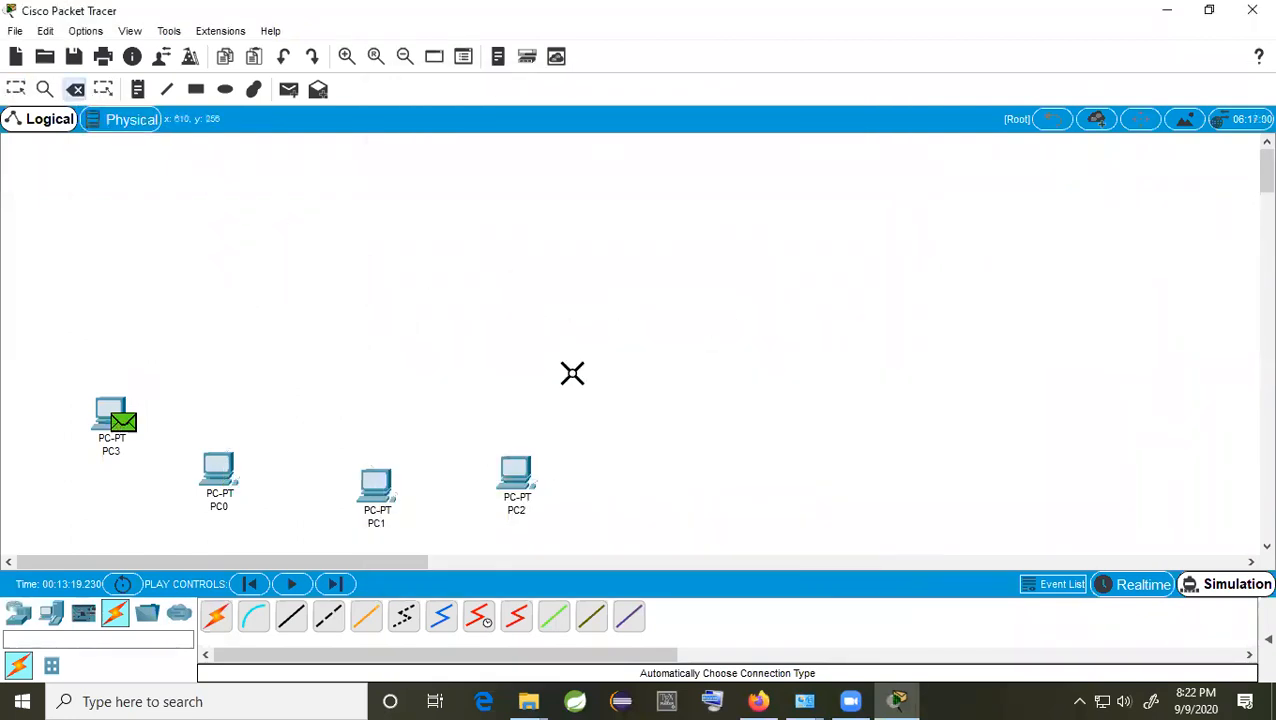
pyautogui.click(528, 465)
pyautogui.click(384, 488)
pyautogui.click(217, 470)
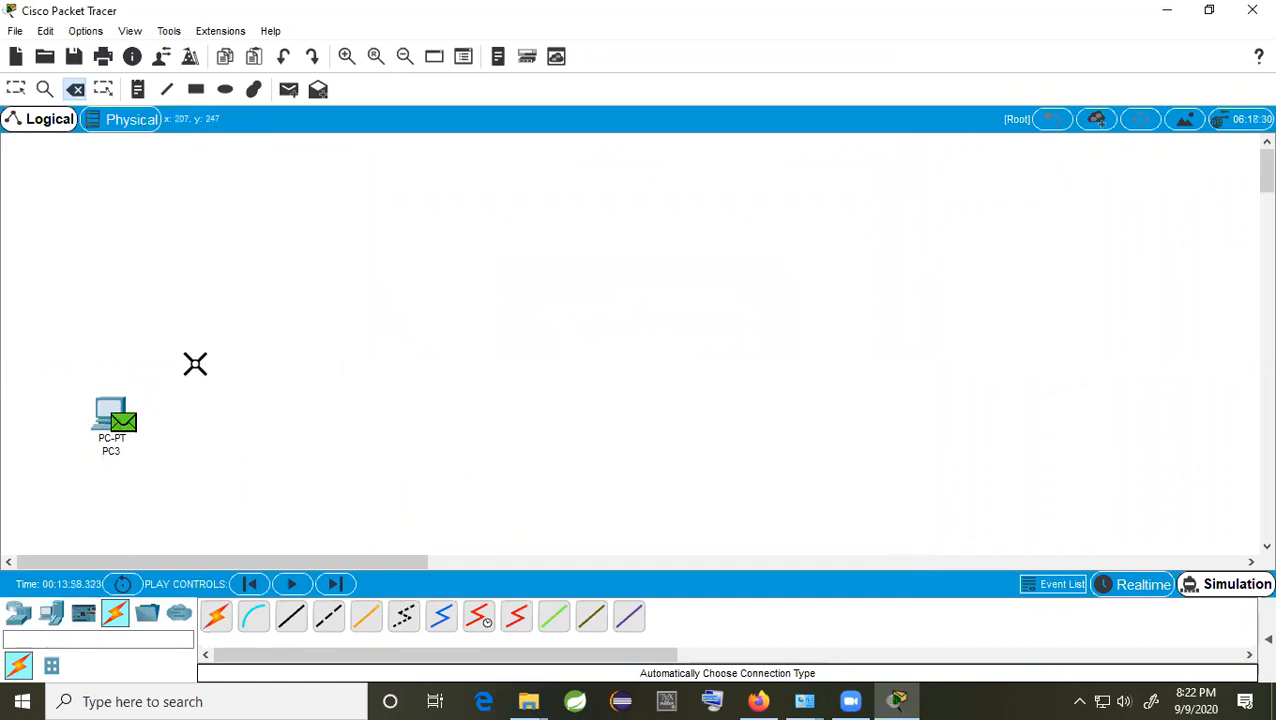
pyautogui.click(111, 410)
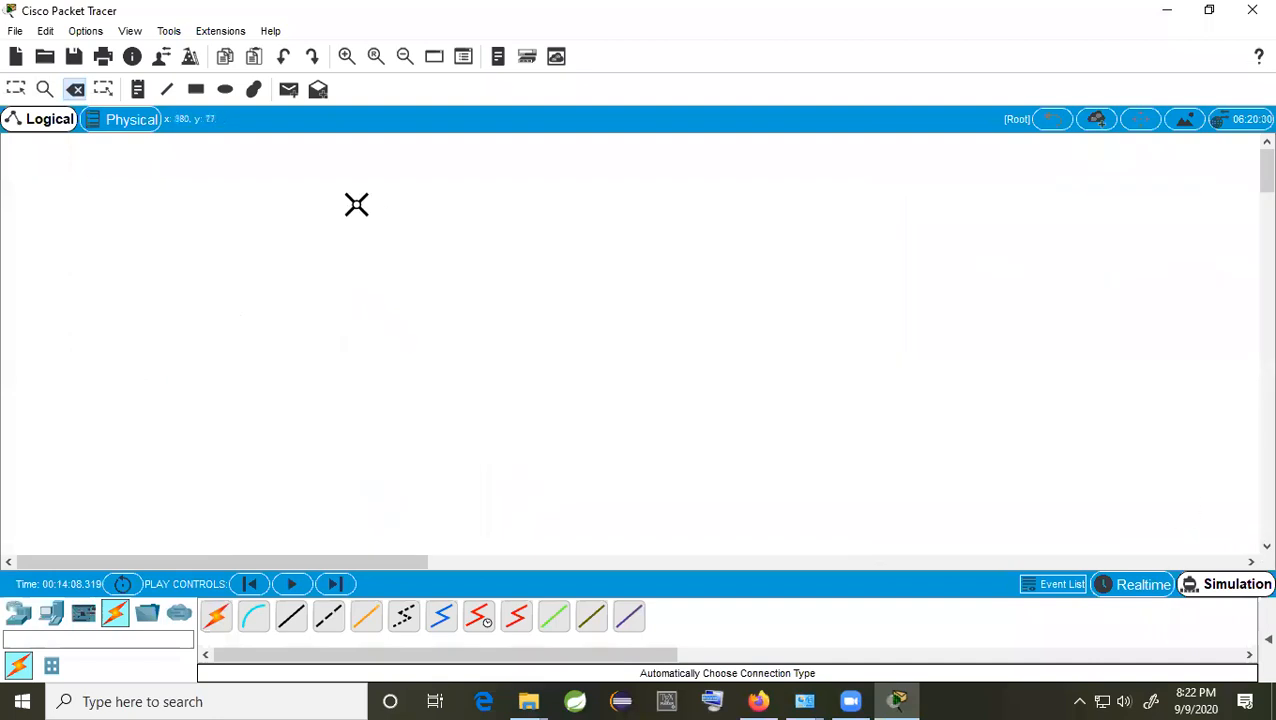
pyautogui.click(16, 89)
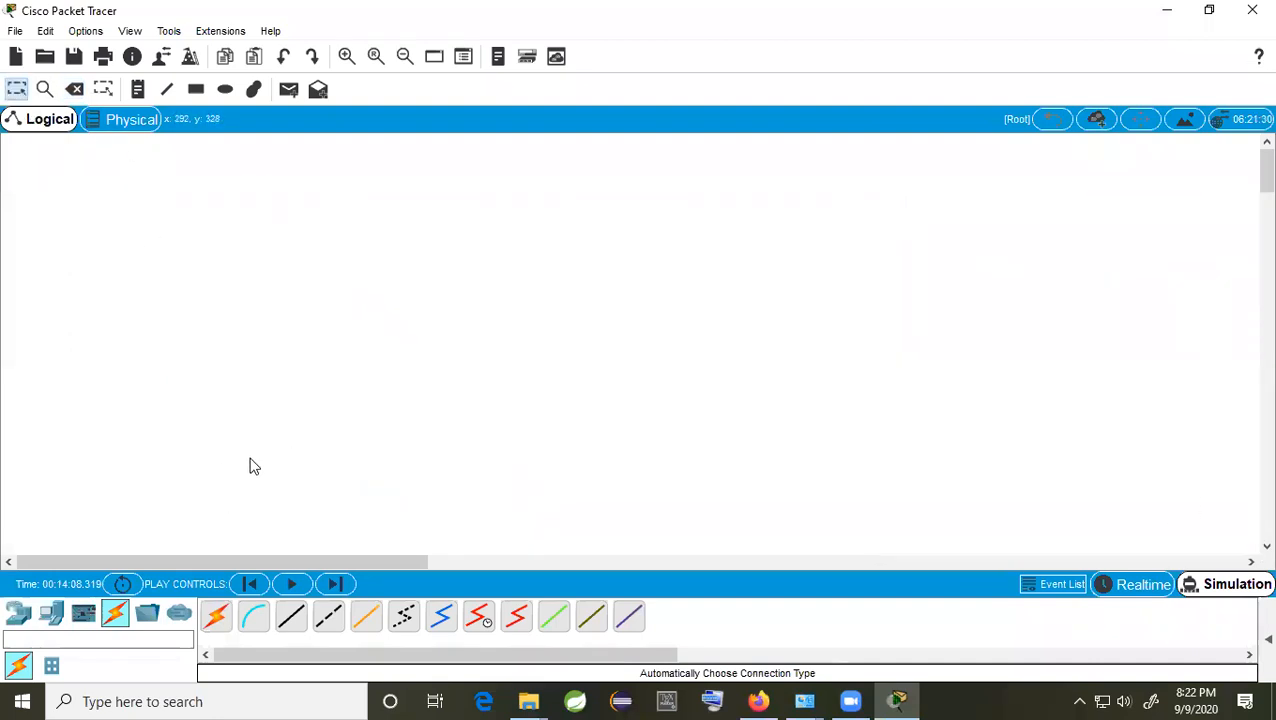
# Step: Add a 2960-24TT switch near the upper middle of the workspace
pyautogui.click(18, 613)
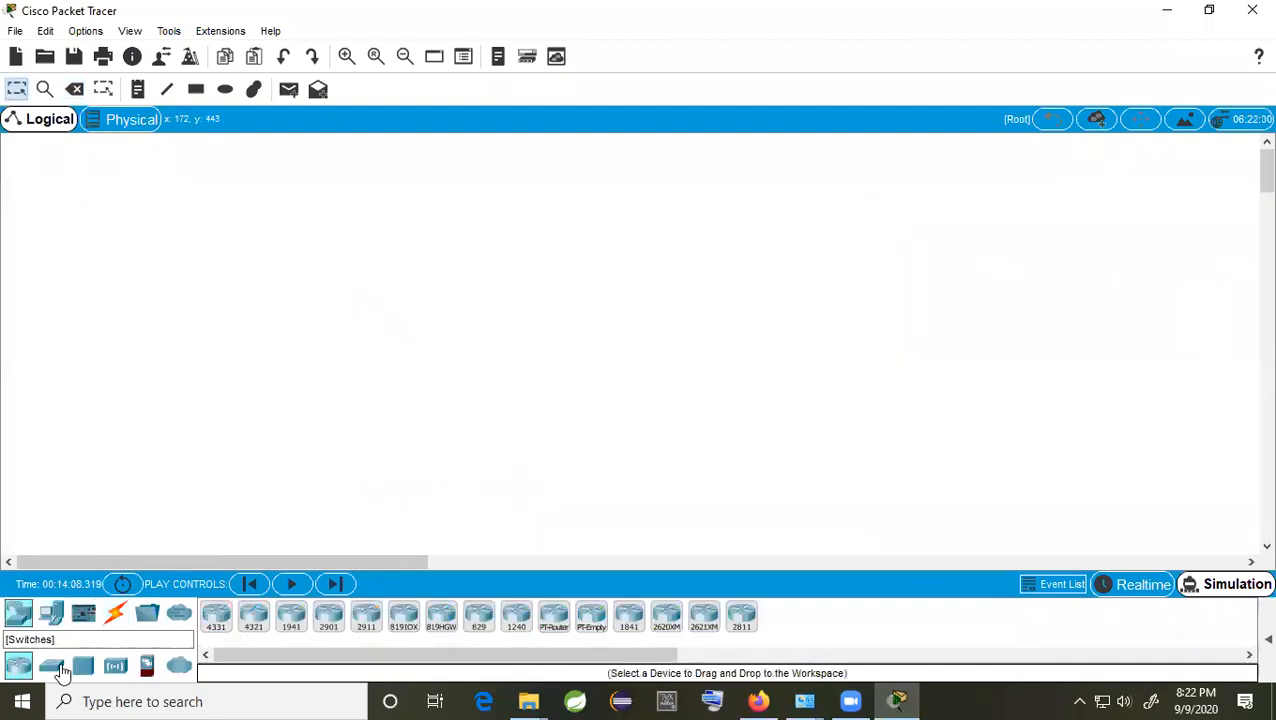
pyautogui.click(52, 668)
pyautogui.moveTo(216, 615); pyautogui.dragTo(414, 262)
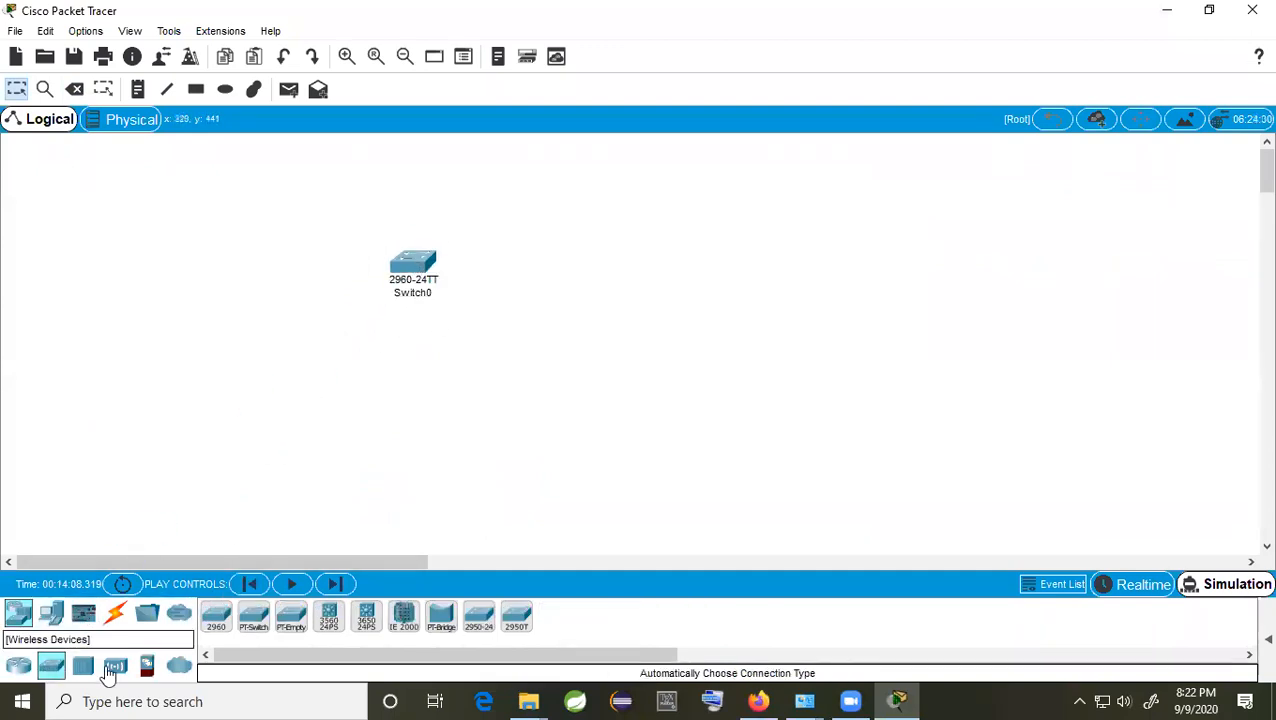
# Step: Place four PCs, PC4 to PC7, in an evenly spaced row beneath the switch
pyautogui.click(52, 616)
pyautogui.moveTo(218, 634); pyautogui.dragTo(224, 420)
pyautogui.moveTo(226, 628); pyautogui.dragTo(430, 430)
pyautogui.moveTo(216, 618); pyautogui.dragTo(668, 420)
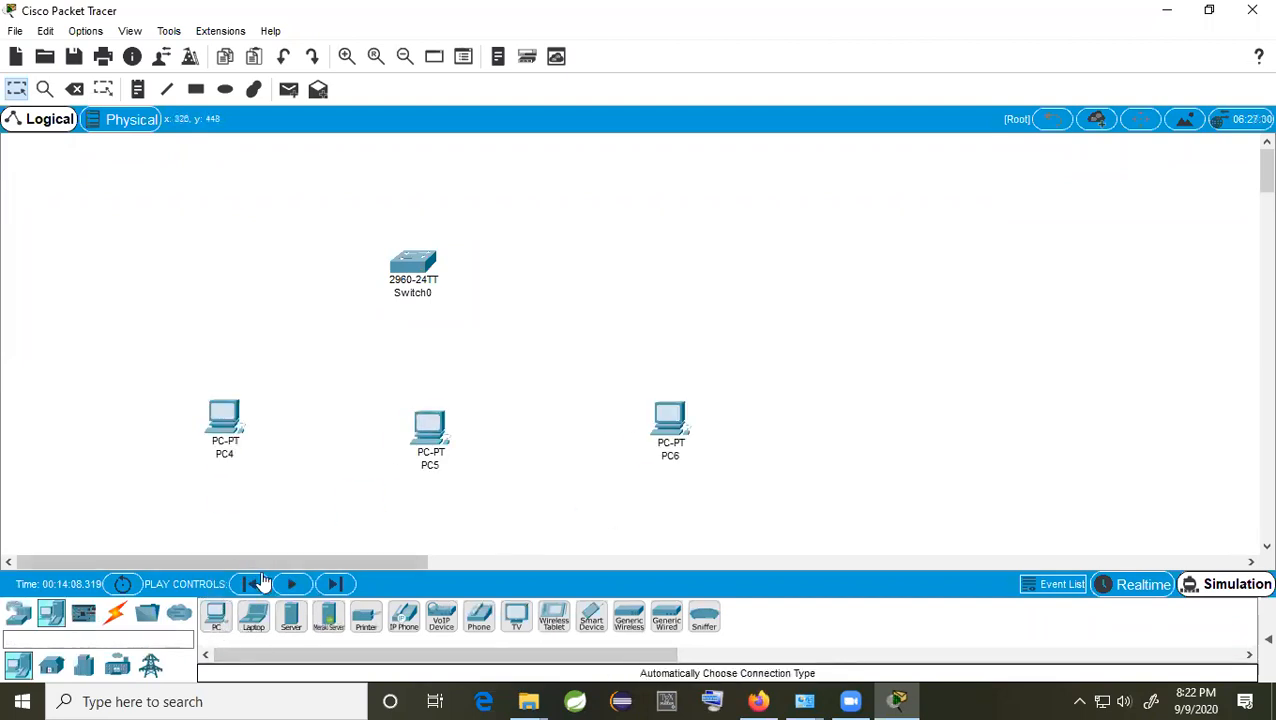
pyautogui.moveTo(220, 620); pyautogui.dragTo(564, 440)
pyautogui.moveTo(432, 432); pyautogui.dragTo(388, 437)
pyautogui.moveTo(564, 440); pyautogui.dragTo(521, 441)
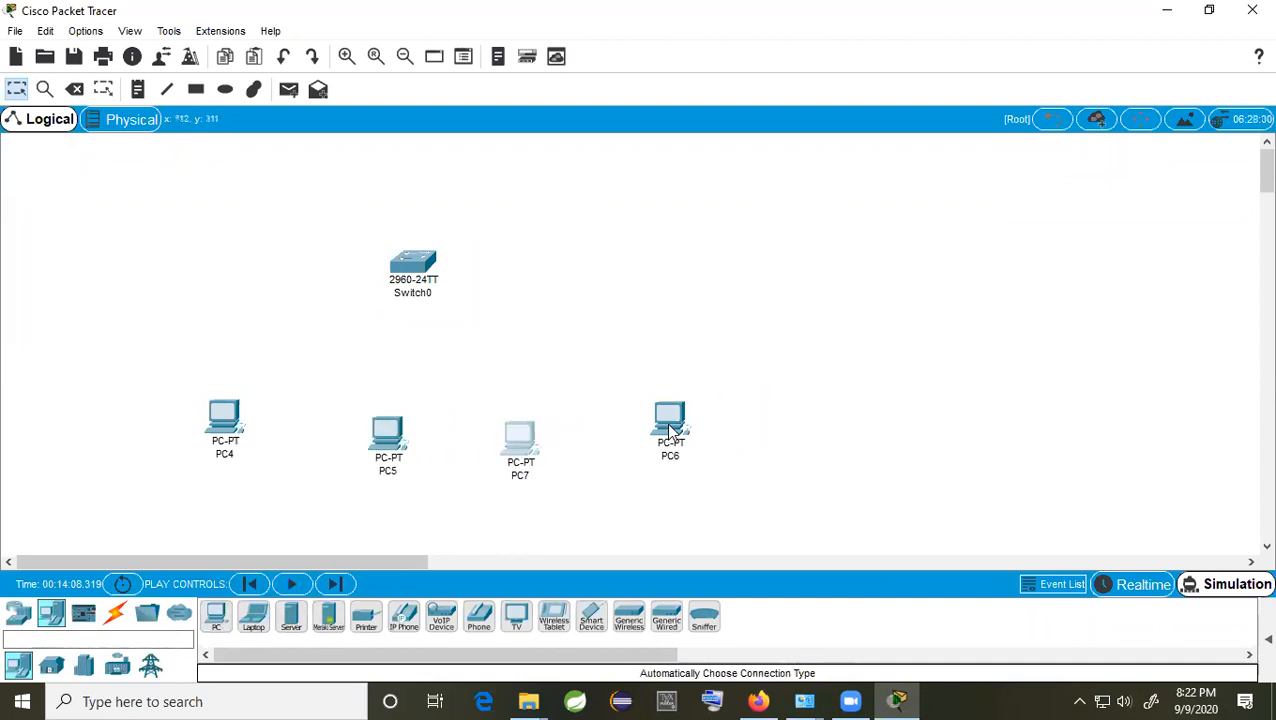
pyautogui.moveTo(669, 430); pyautogui.dragTo(622, 435)
pyautogui.moveTo(256, 436); pyautogui.dragTo(307, 436)
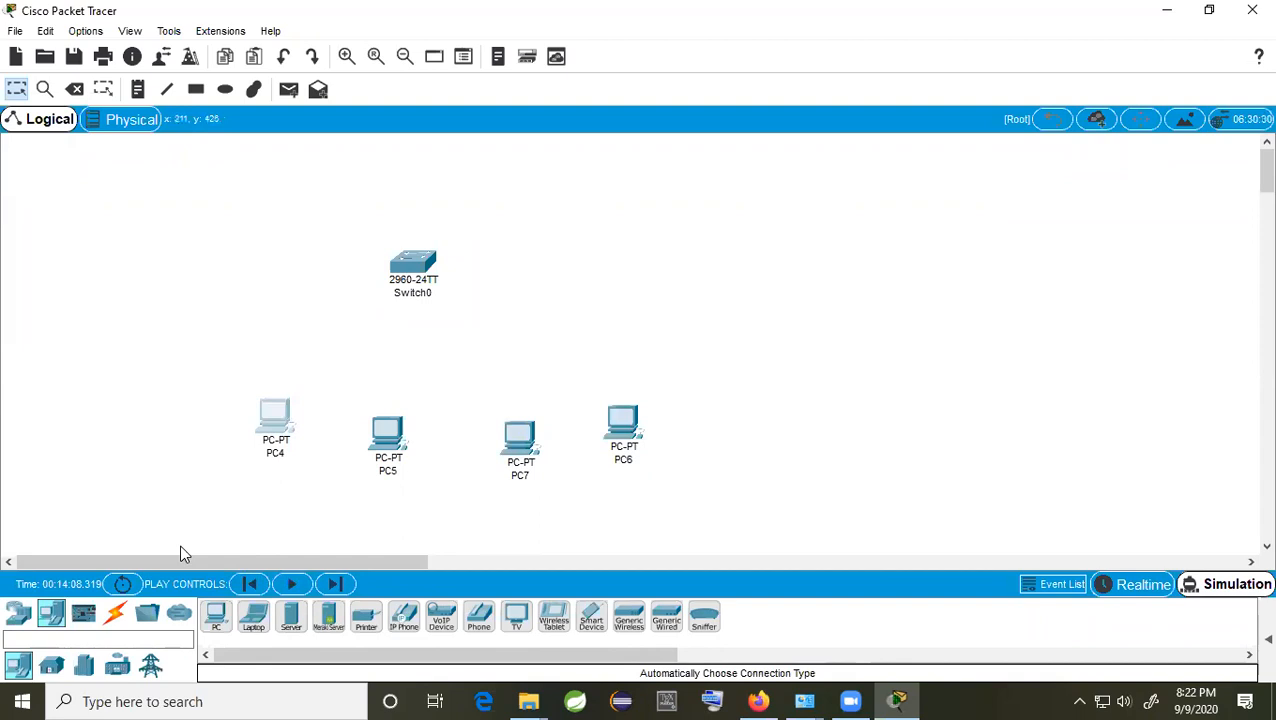
# Step: Start a copper straight-through cable from PC4
pyautogui.click(115, 613)
pyautogui.click(291, 617)
pyautogui.click(280, 420)
# Step: Connect PC4's FastEthernet0 to Switch0 port FastEthernet0/1
pyautogui.click(340, 476)
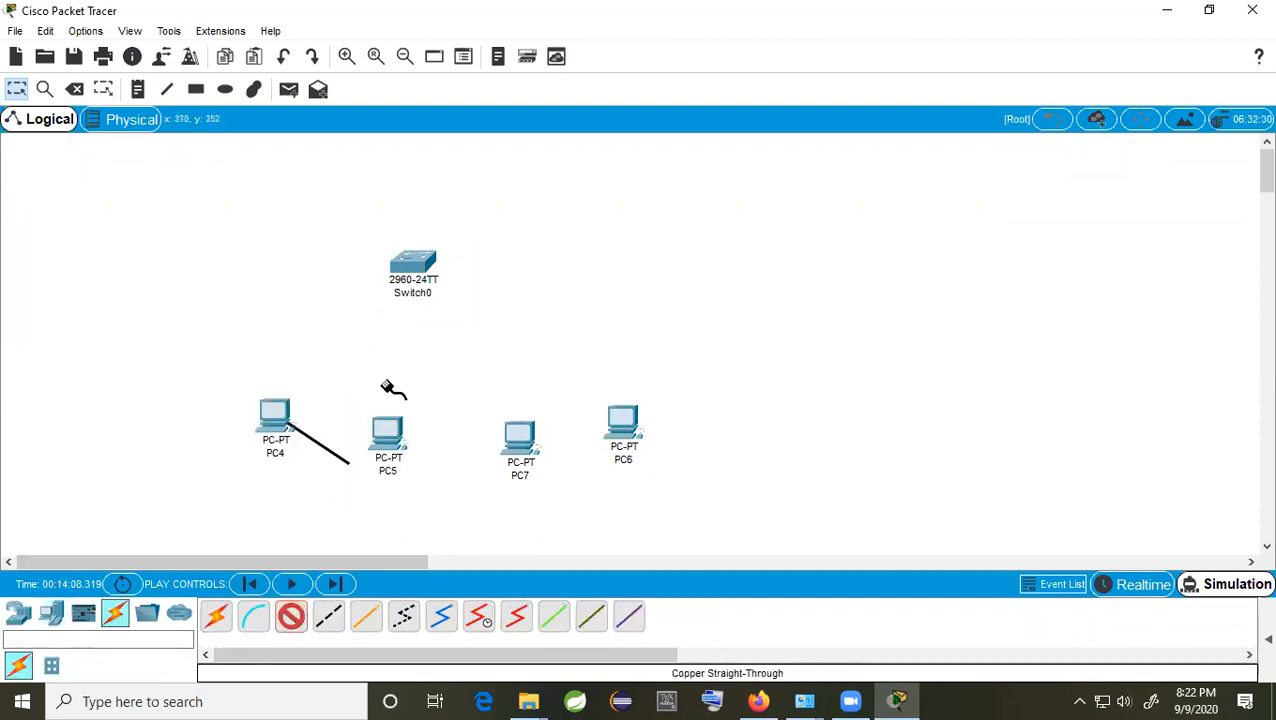
pyautogui.click(413, 262)
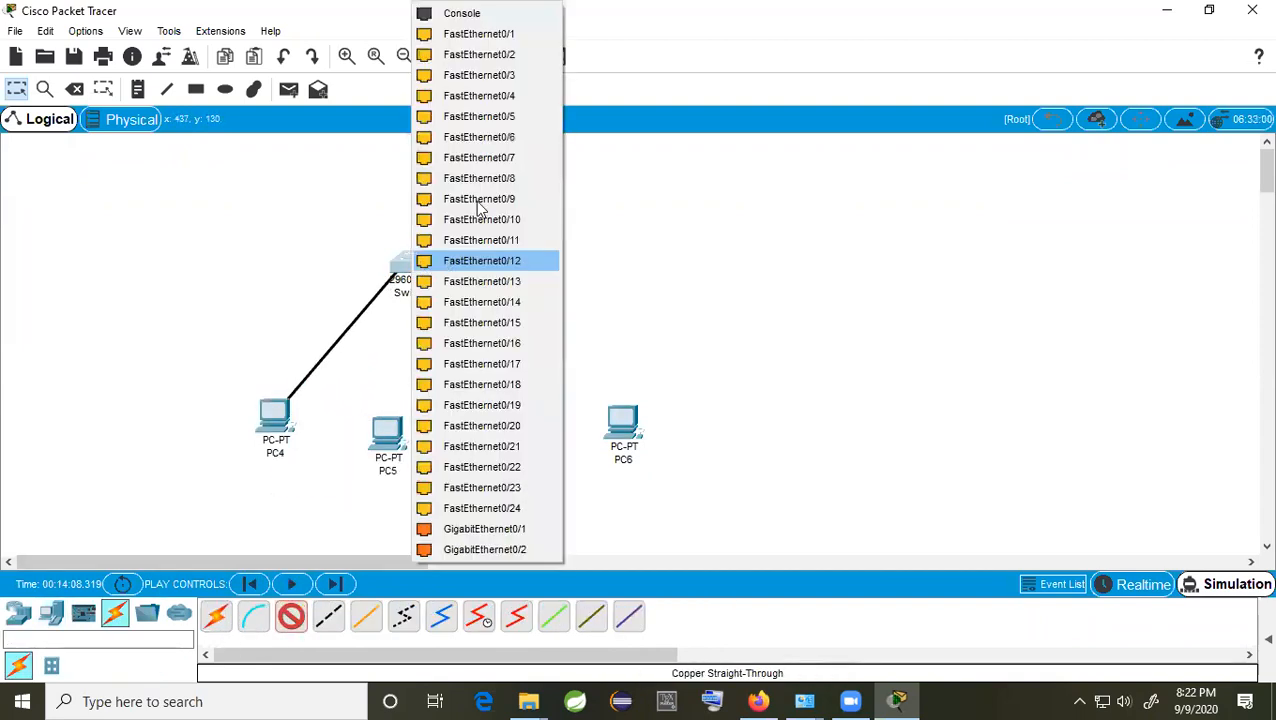
pyautogui.click(508, 36)
# Step: Link PC5 and PC7 to Switch0 with automatic connections, PC7 landing on Fa0/3
pyautogui.click(215, 617)
pyautogui.click(388, 433)
pyautogui.click(410, 268)
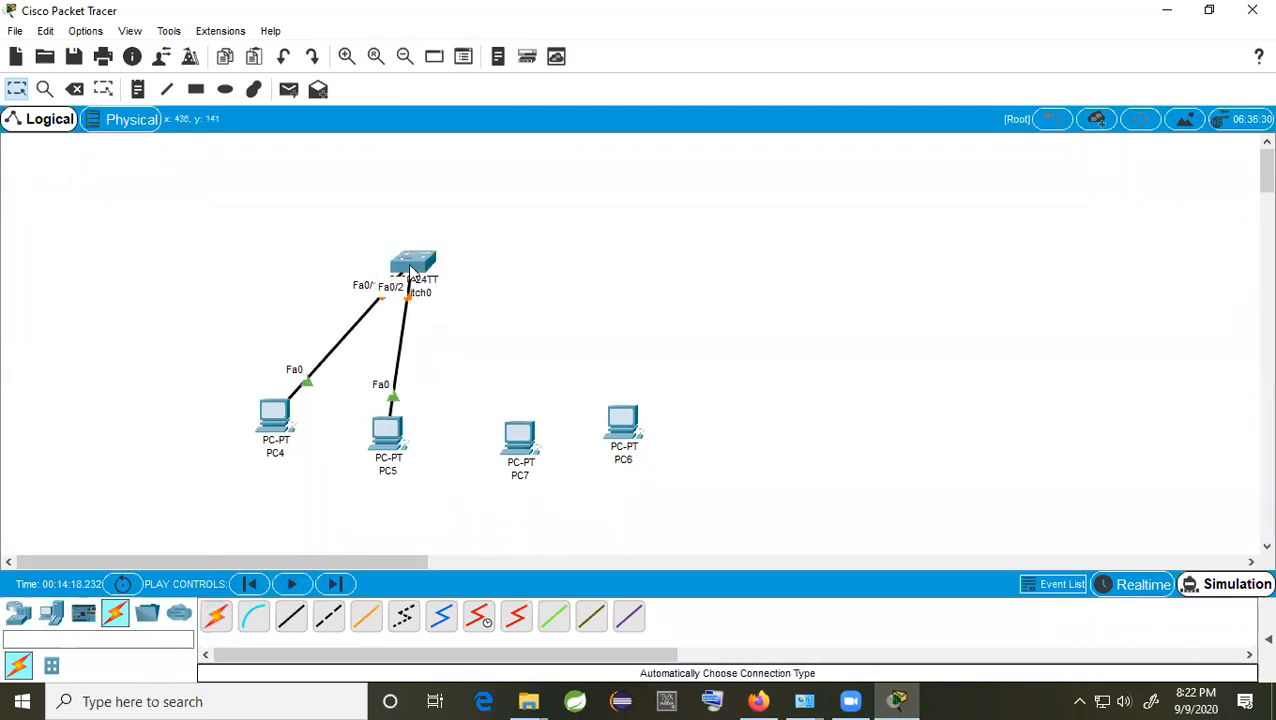
pyautogui.click(215, 617)
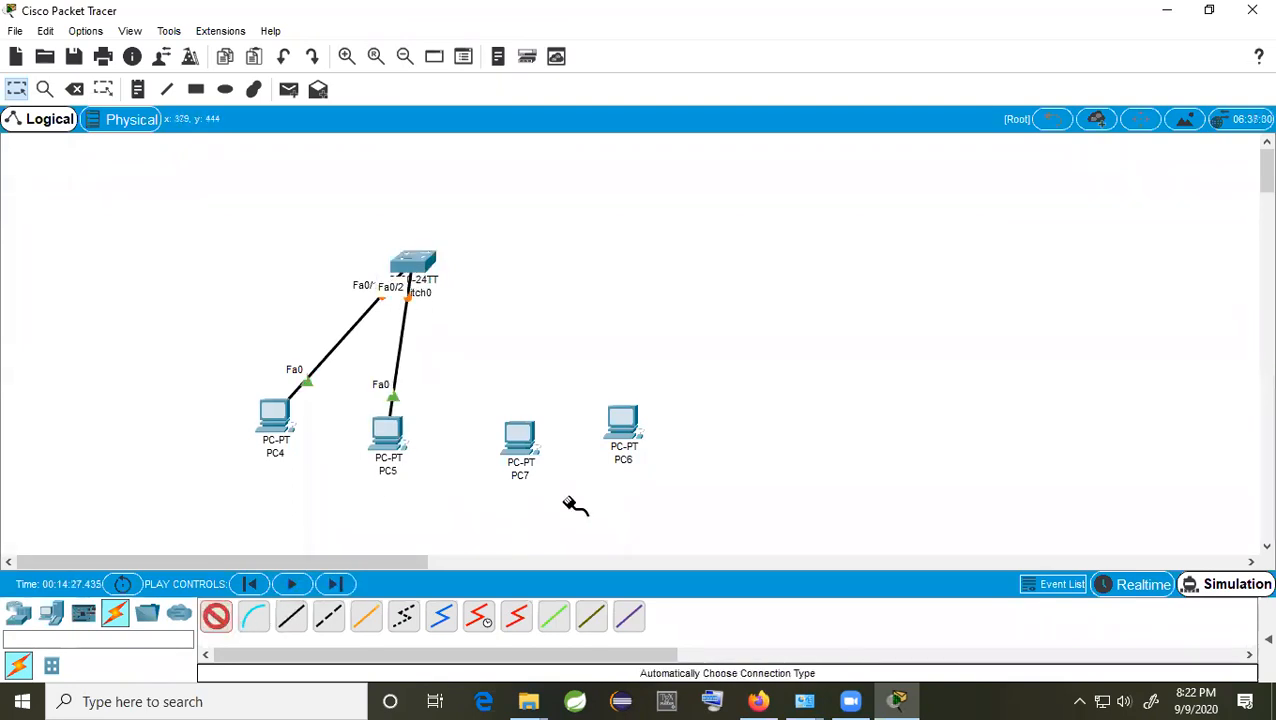
pyautogui.click(520, 435)
pyautogui.click(414, 262)
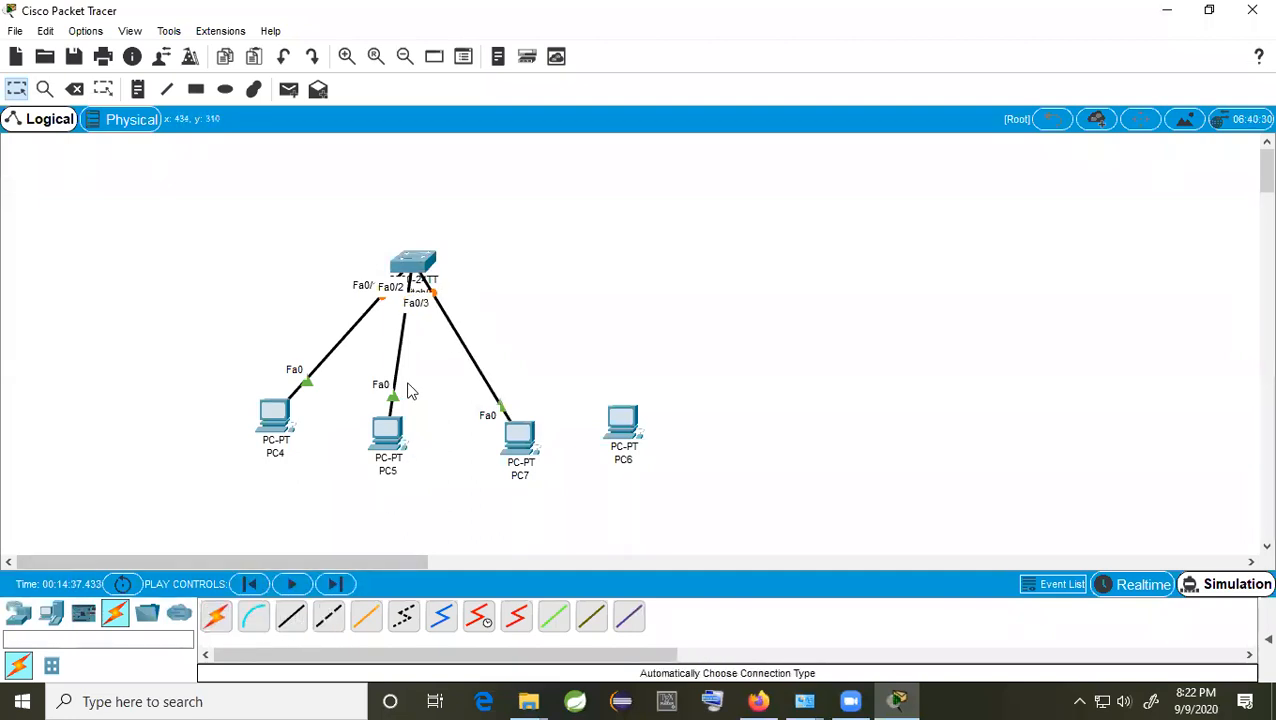
# Step: Cable PC6's FastEthernet0 to Switch0 port FastEthernet0/4
pyautogui.moveTo(415, 266)
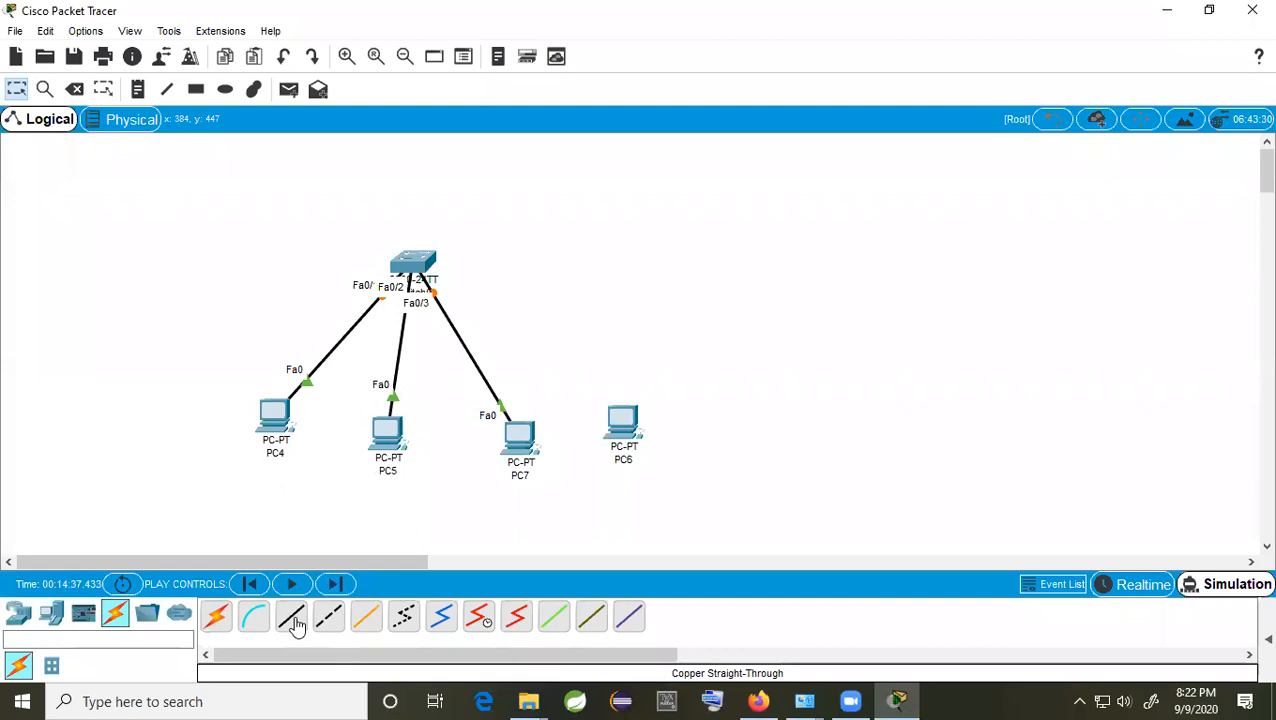
pyautogui.click(621, 421)
pyautogui.click(683, 490)
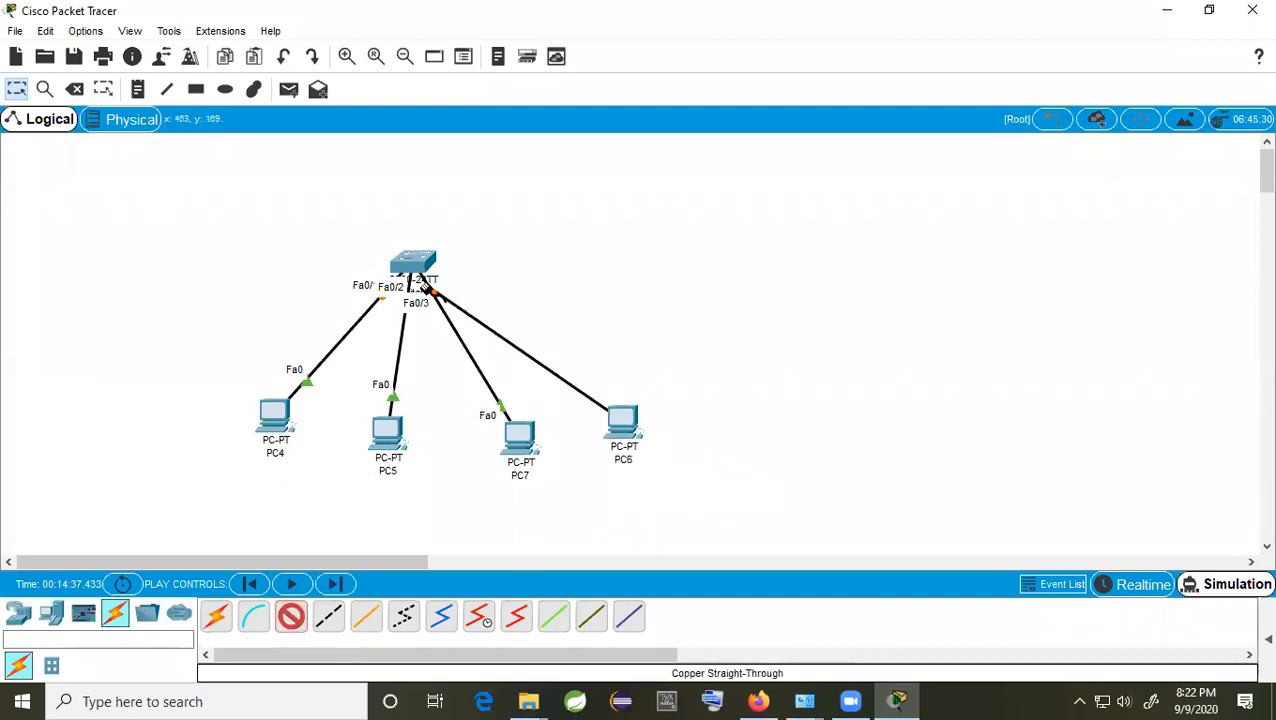
pyautogui.click(414, 265)
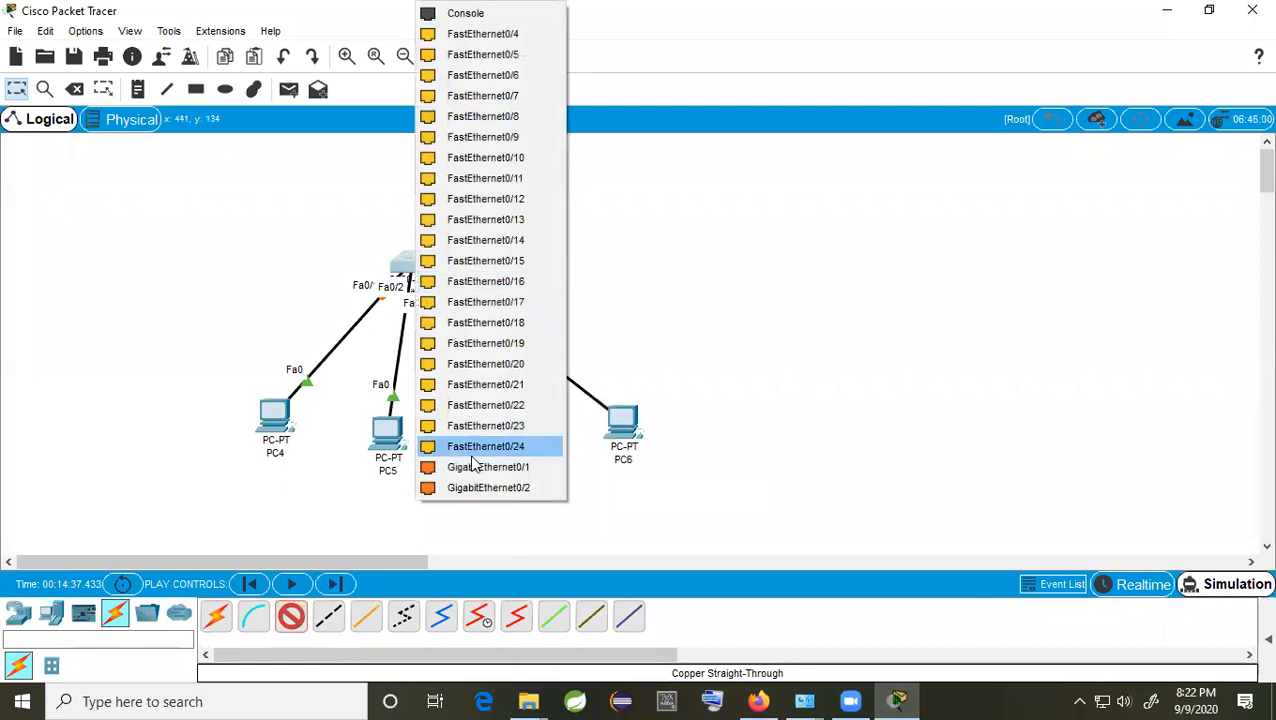
pyautogui.click(488, 35)
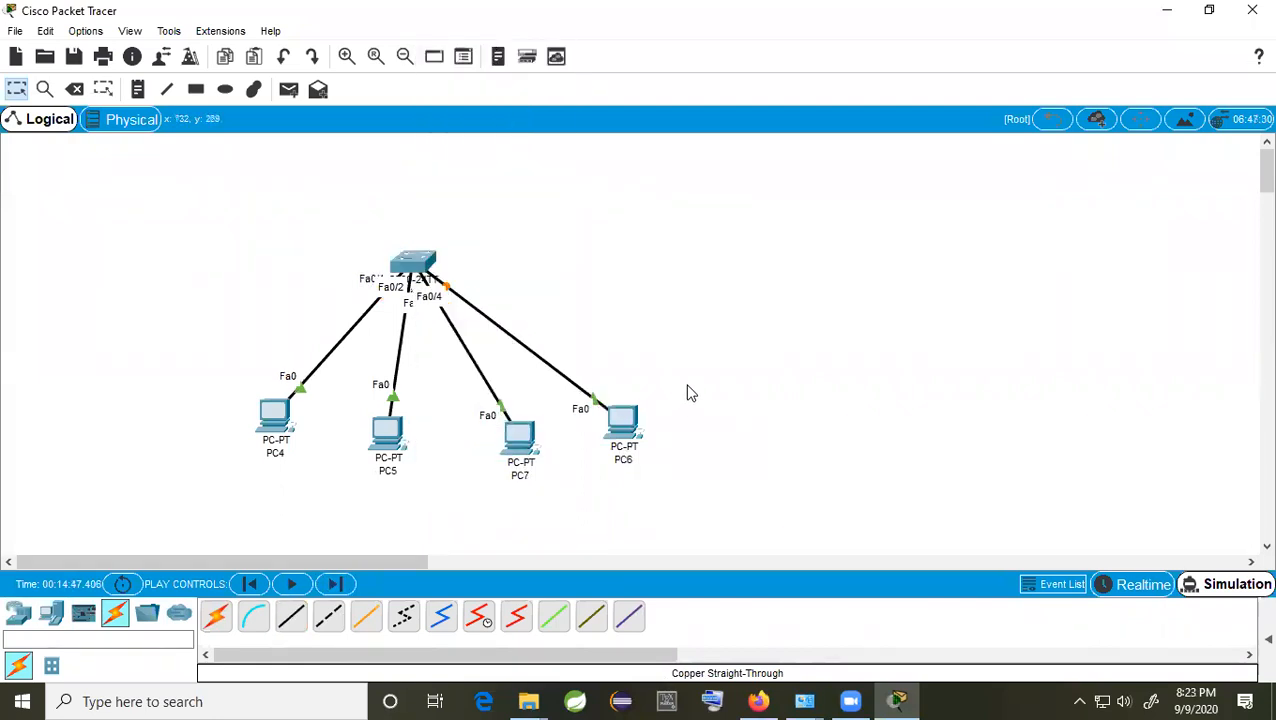
pyautogui.click(280, 416)
# Step: Set PC4's IP to 192.168.1.2 with subnet mask 255.255.255.0 and close its window
pyautogui.click(527, 123)
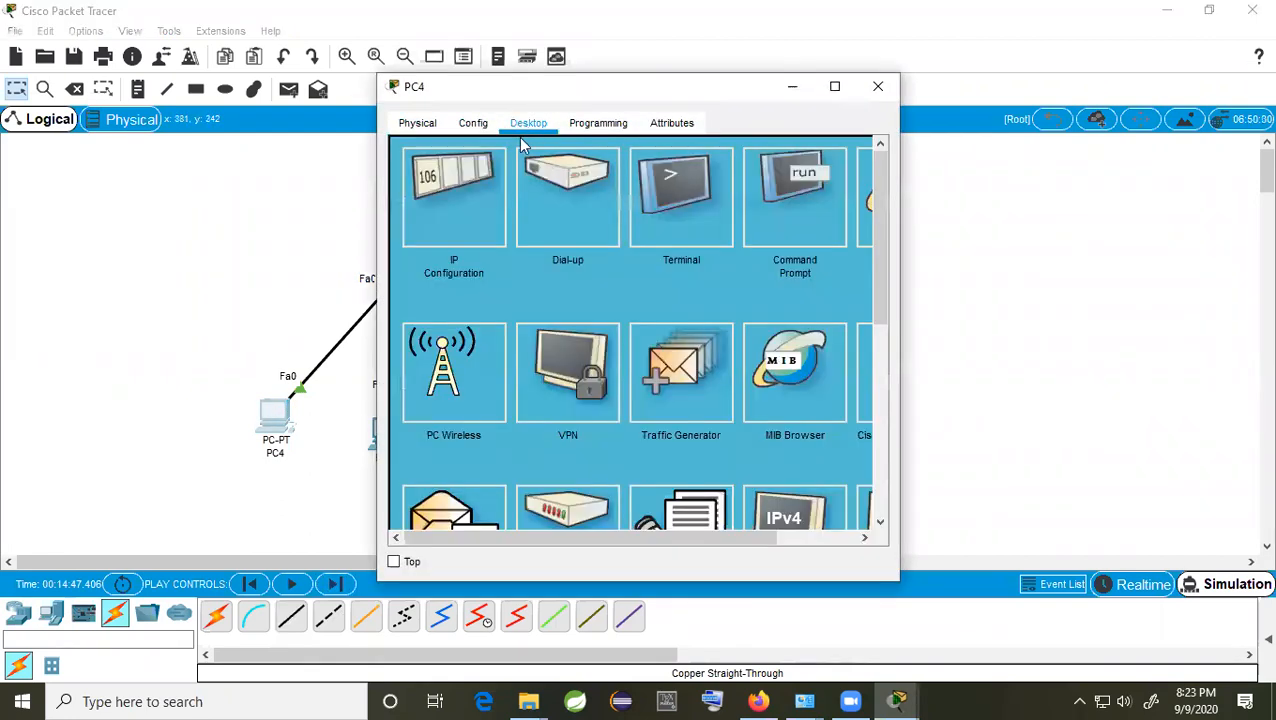
pyautogui.click(472, 213)
pyautogui.click(584, 253)
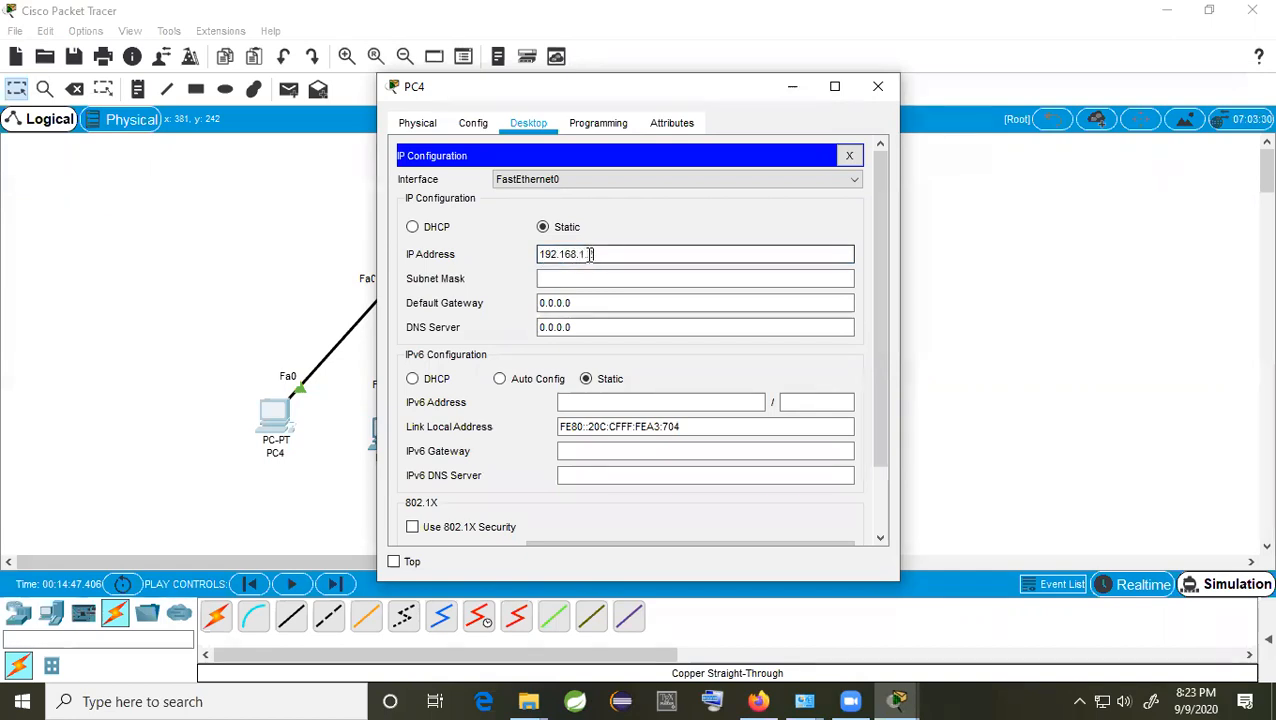
pyautogui.write('2')
pyautogui.click(607, 277)
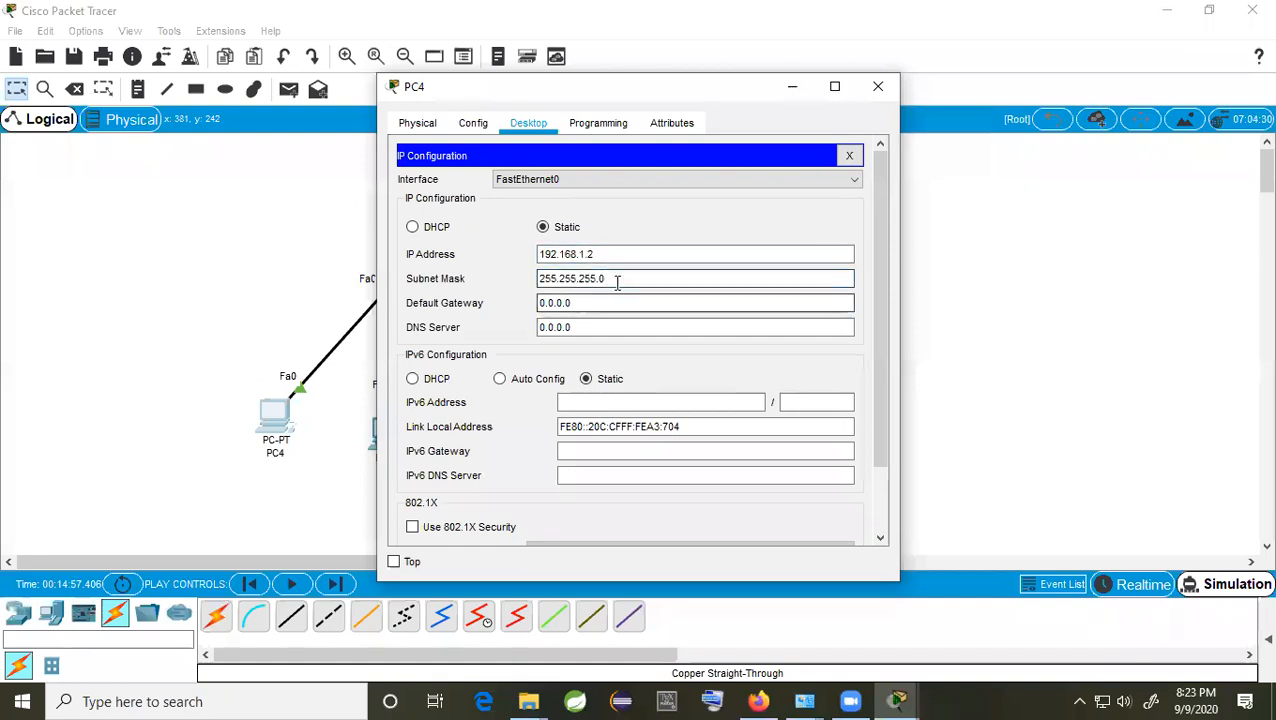
pyautogui.moveTo(586, 254); pyautogui.dragTo(531, 254)
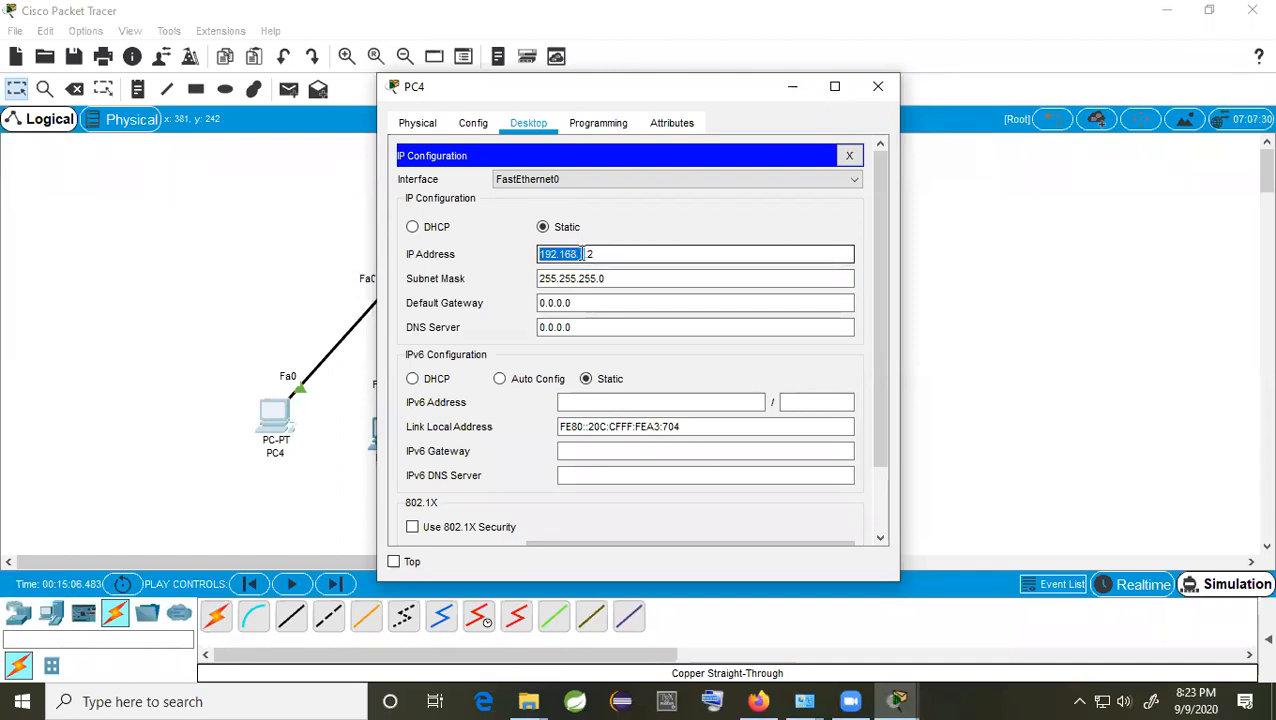
pyautogui.moveTo(613, 256); pyautogui.dragTo(527, 254)
pyautogui.press('Tab')
pyautogui.click(880, 86)
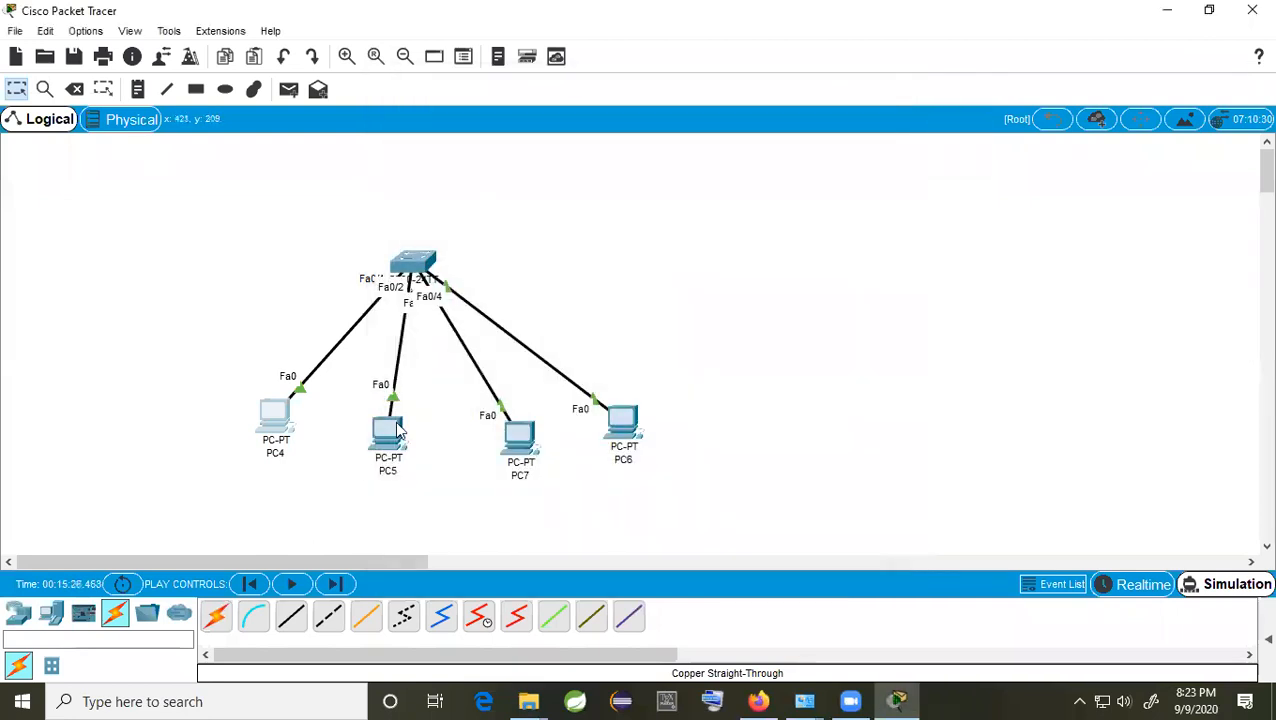
# Step: Enter 192.168.1.3 as PC5's IP address with subnet mask 255.255.255.0
pyautogui.click(389, 434)
pyautogui.click(529, 123)
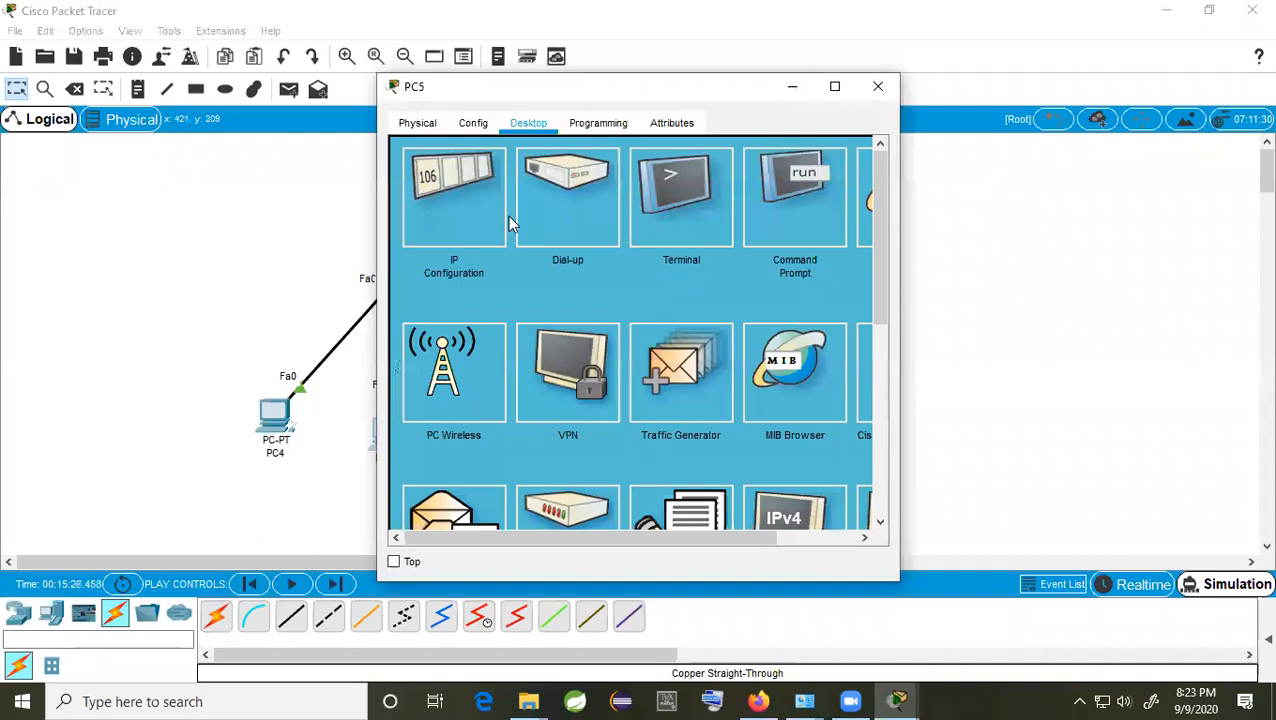
pyautogui.click(567, 205)
pyautogui.click(752, 286)
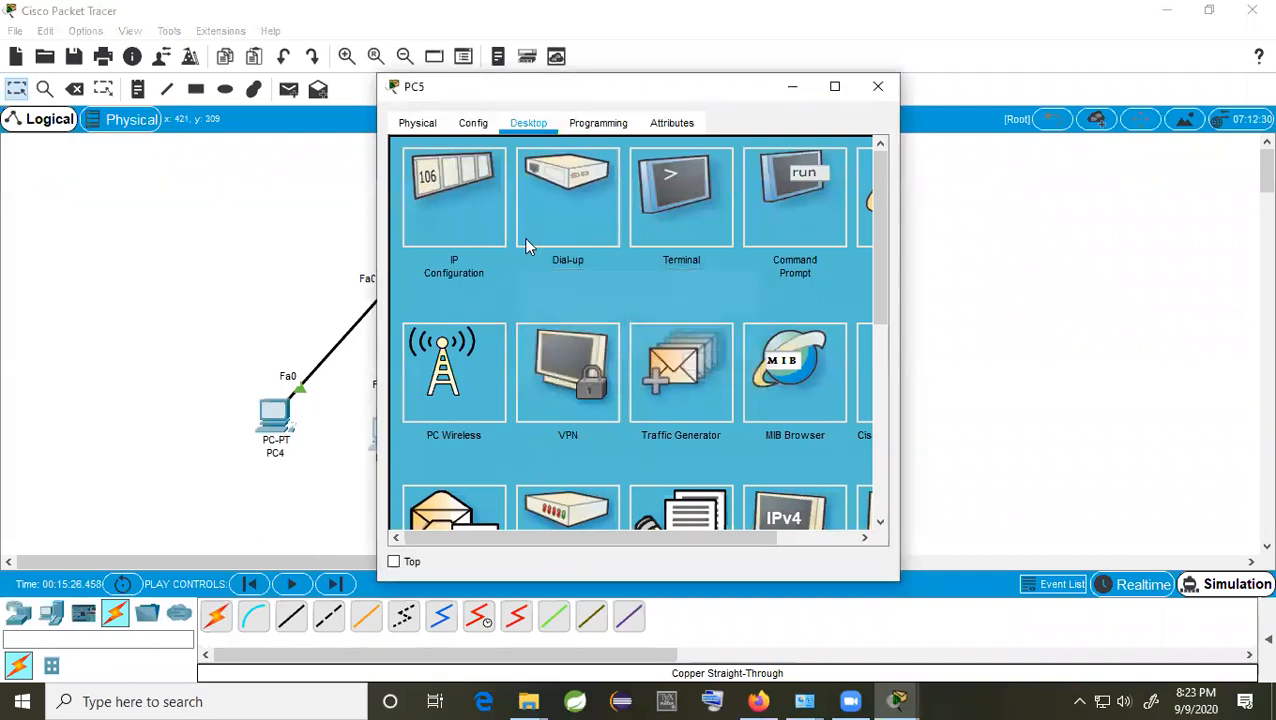
pyautogui.click(498, 236)
pyautogui.click(585, 255)
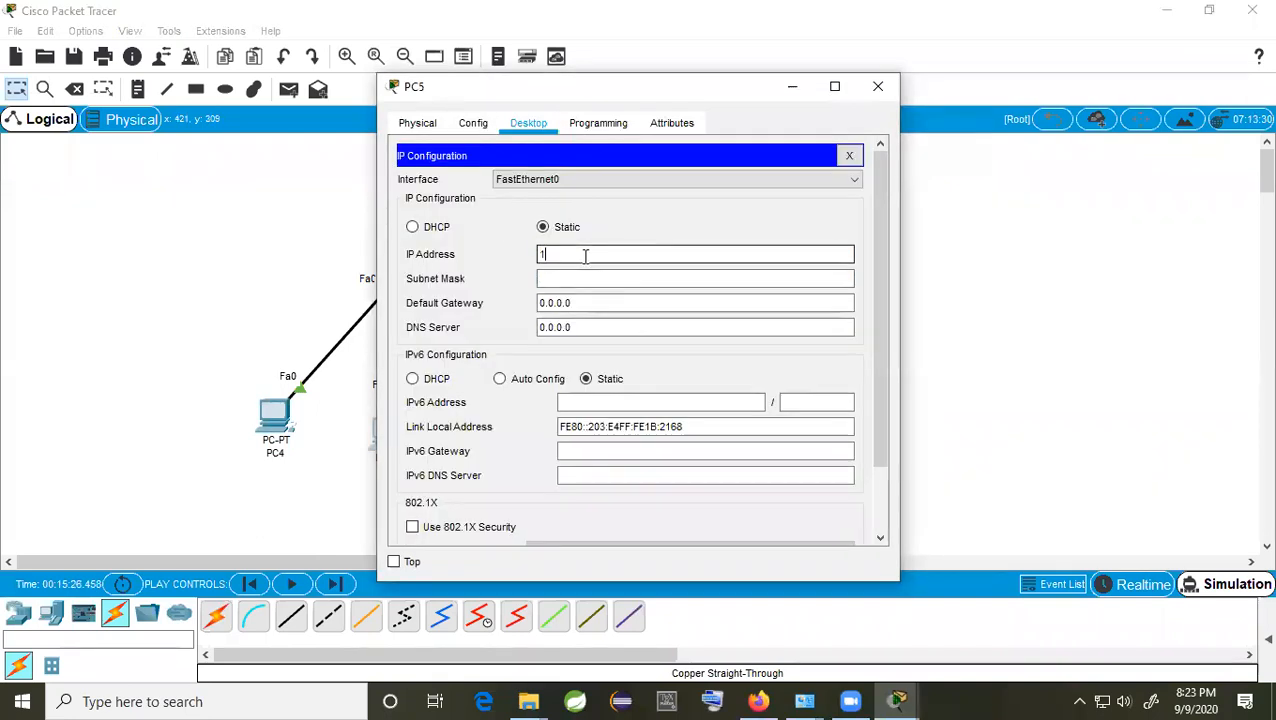
pyautogui.write('192.168.1.3')
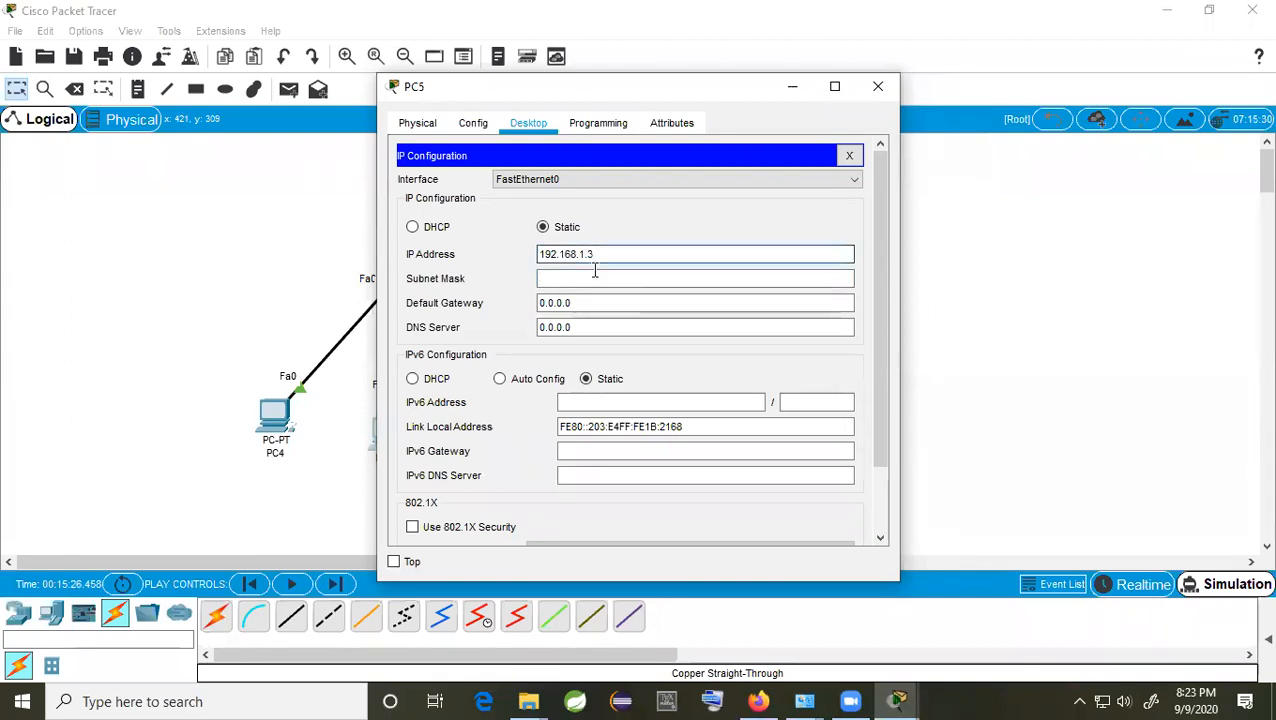
pyautogui.moveTo(584, 281); pyautogui.dragTo(535, 280)
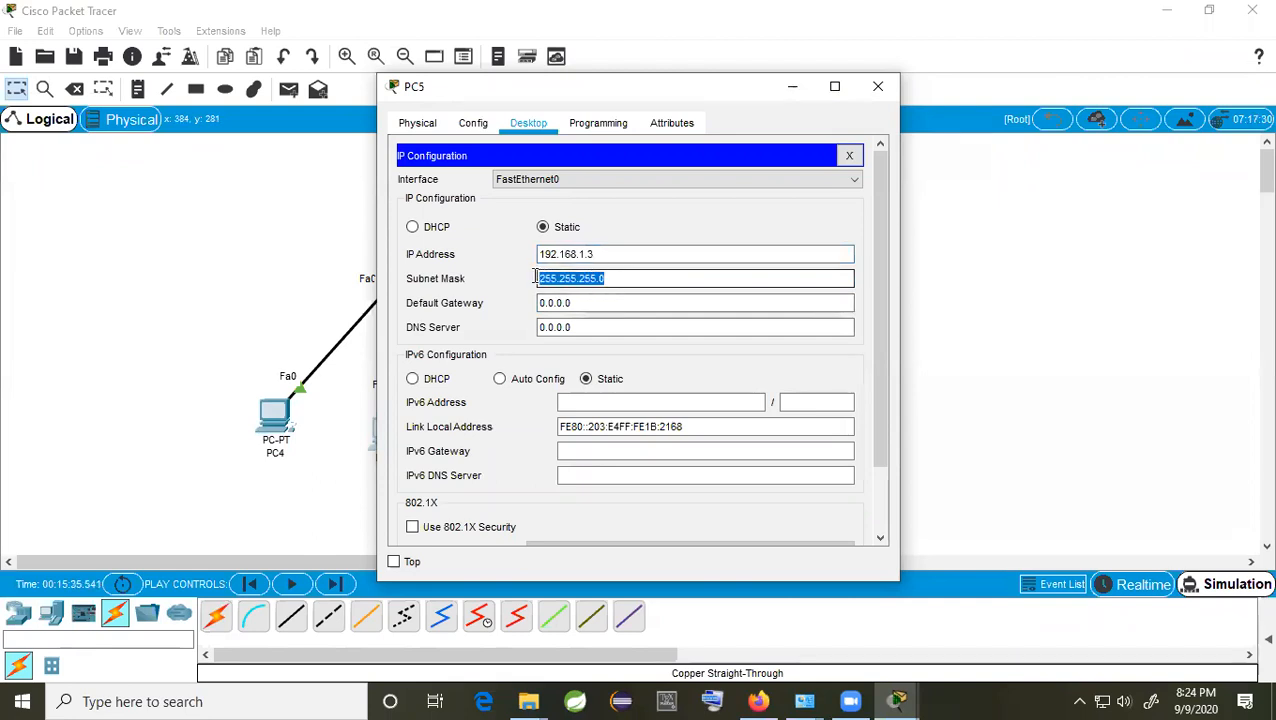
# Step: Close PC5's settings, then reopen its IP configuration to verify the values
pyautogui.moveTo(732, 96); pyautogui.dragTo(1030, 61)
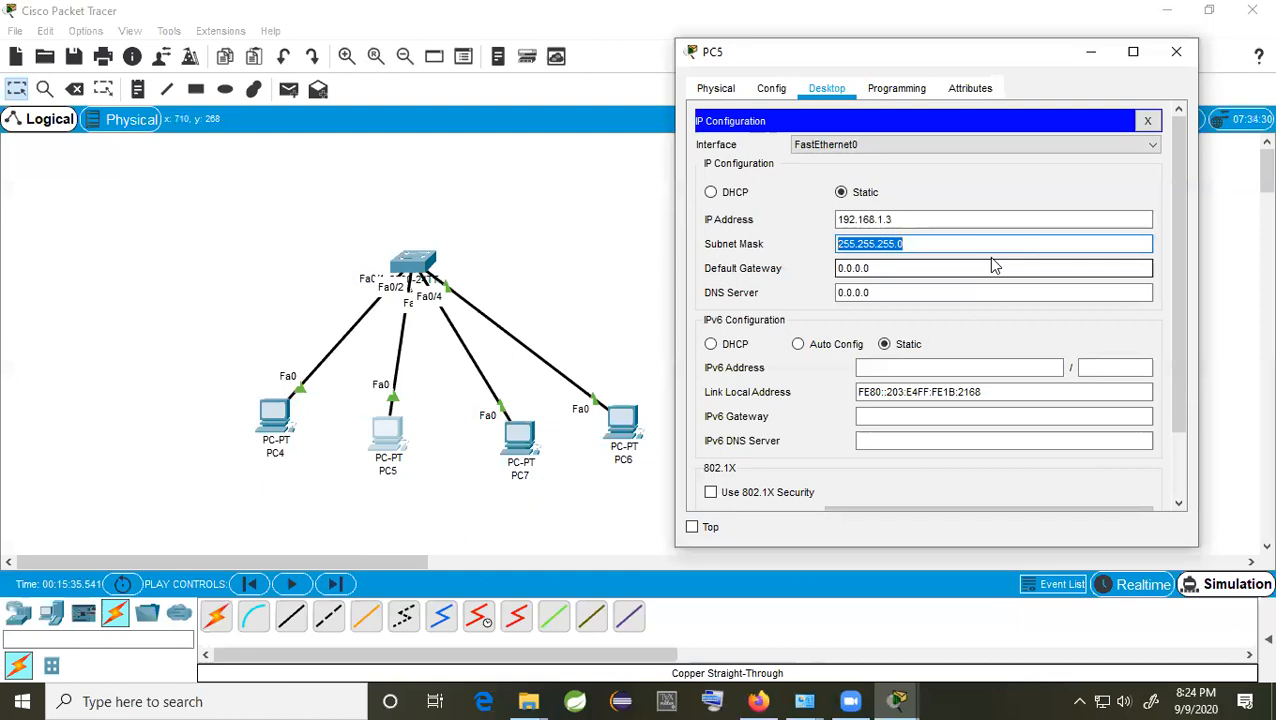
pyautogui.click(1176, 51)
pyautogui.click(388, 430)
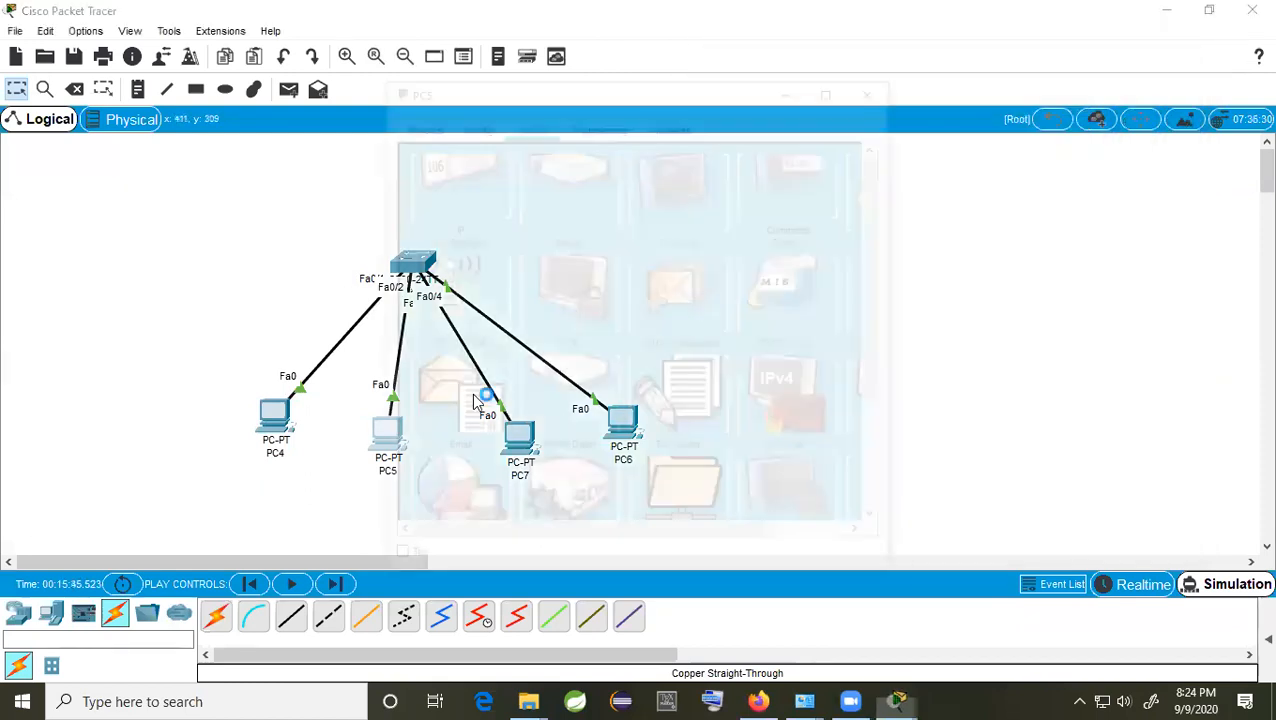
pyautogui.click(453, 200)
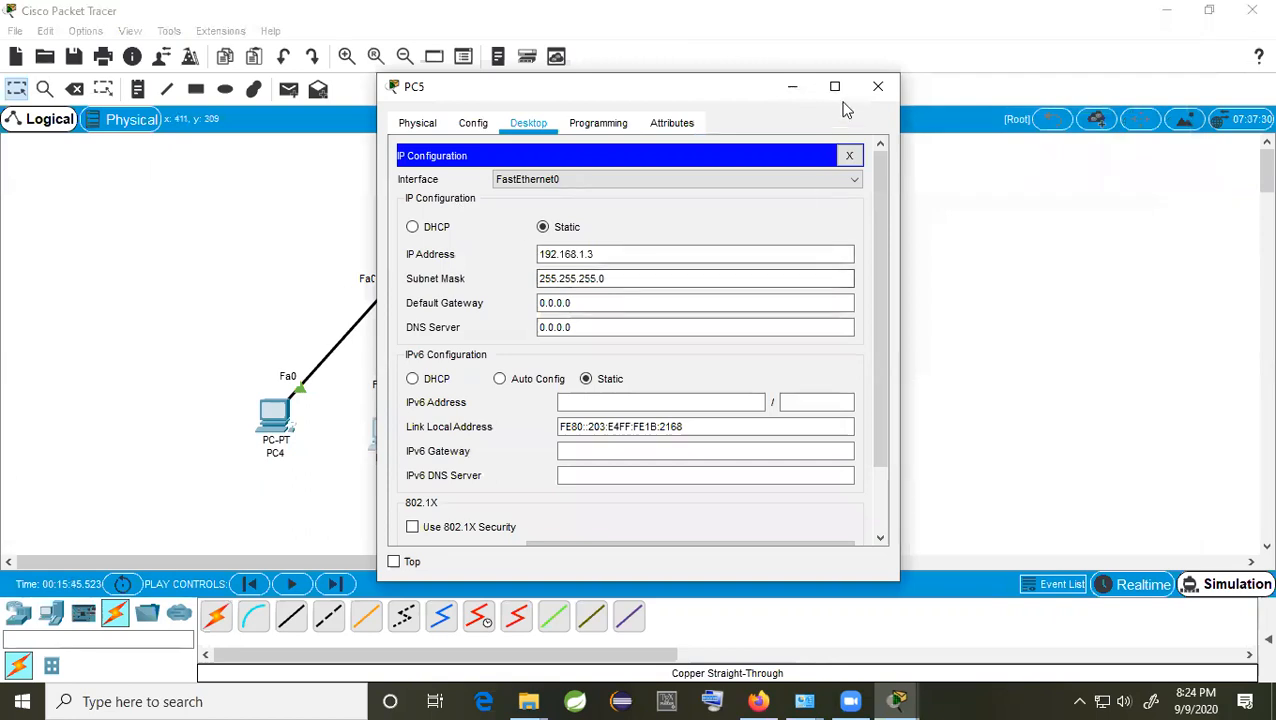
# Step: Give PC7 the IP address 192.168.1.4 with the default mask 255.255.255.0
pyautogui.click(878, 86)
pyautogui.click(521, 432)
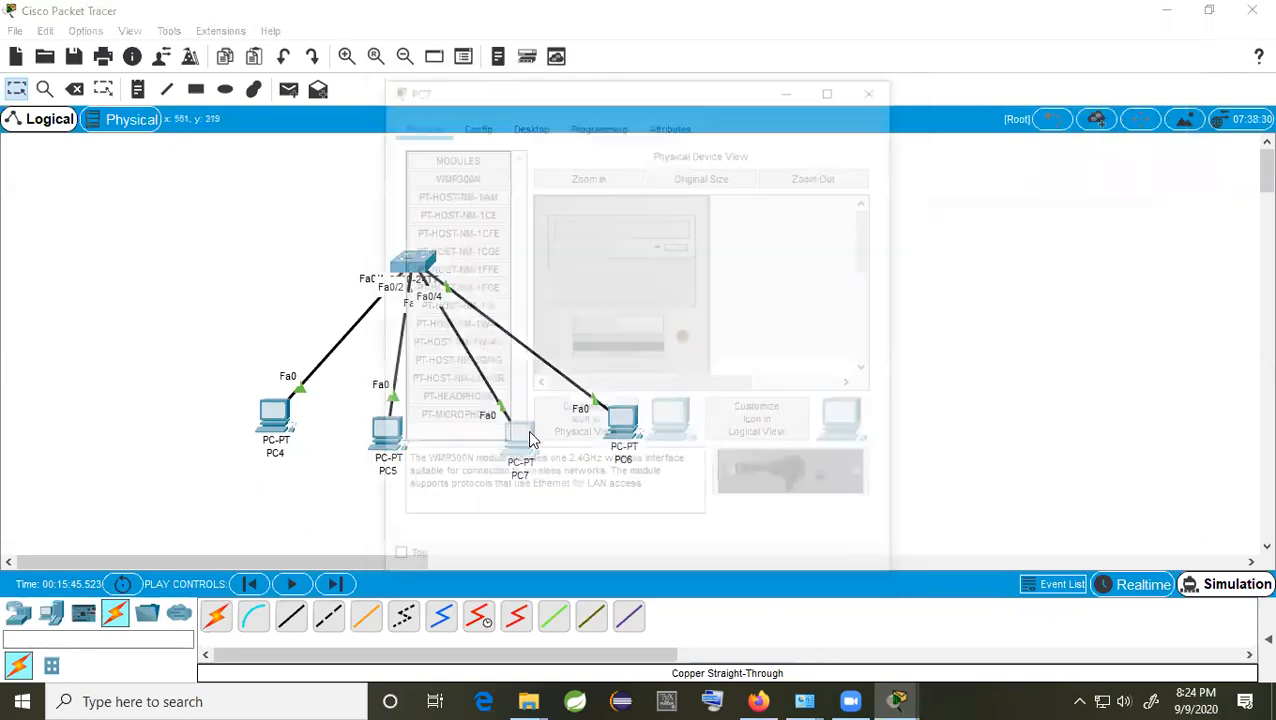
pyautogui.click(527, 123)
pyautogui.click(463, 222)
pyautogui.click(584, 253)
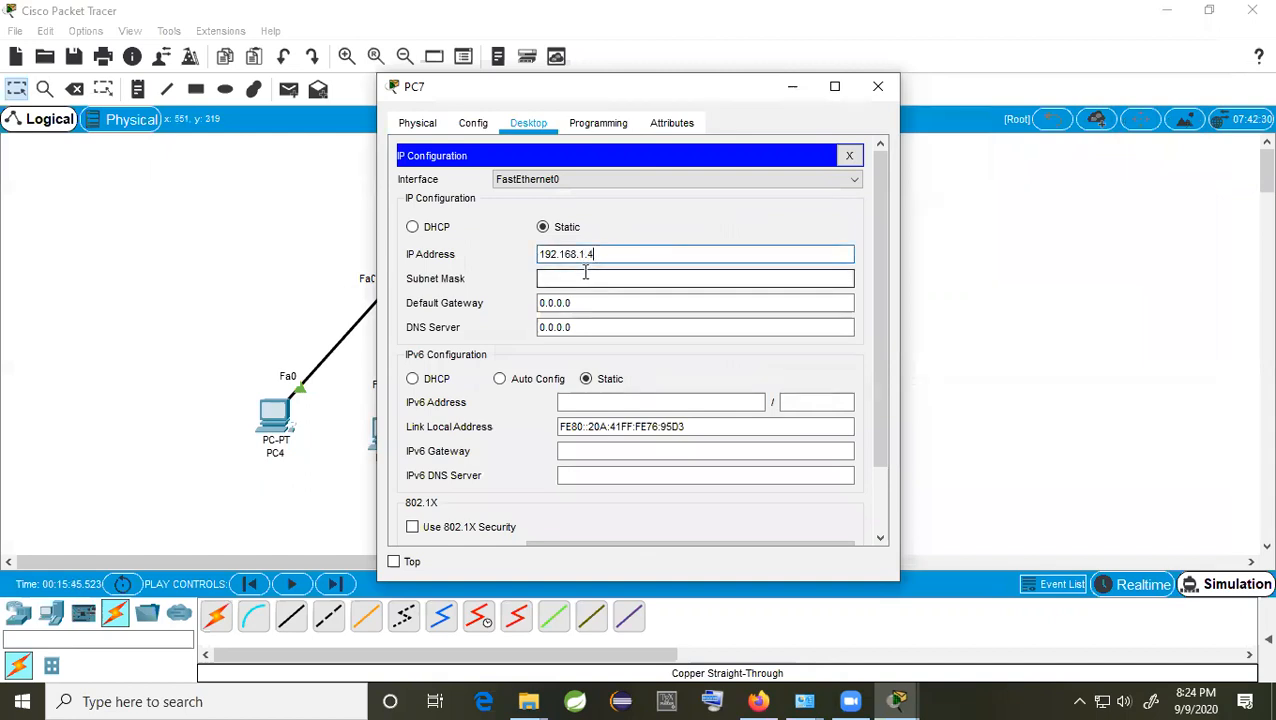
pyautogui.click(586, 279)
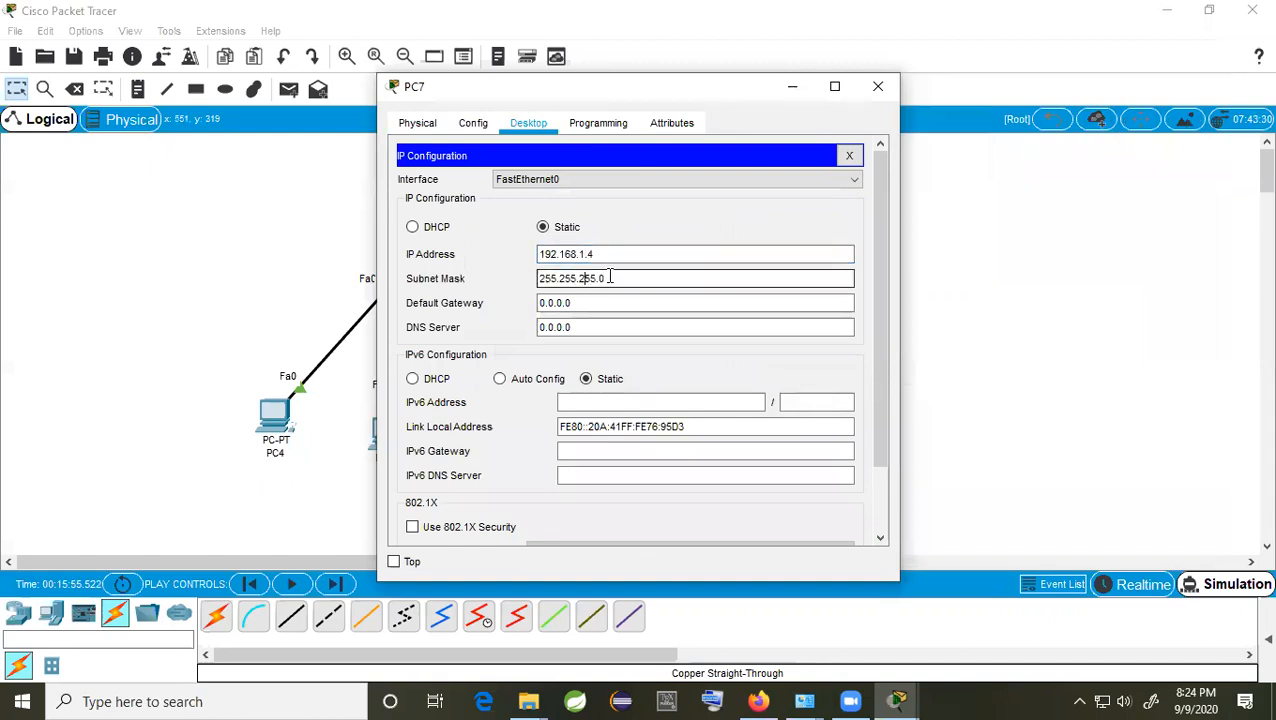
# Step: Check PC7's 255.255.255.0 subnet mask and close its settings window
pyautogui.moveTo(612, 277); pyautogui.dragTo(463, 285)
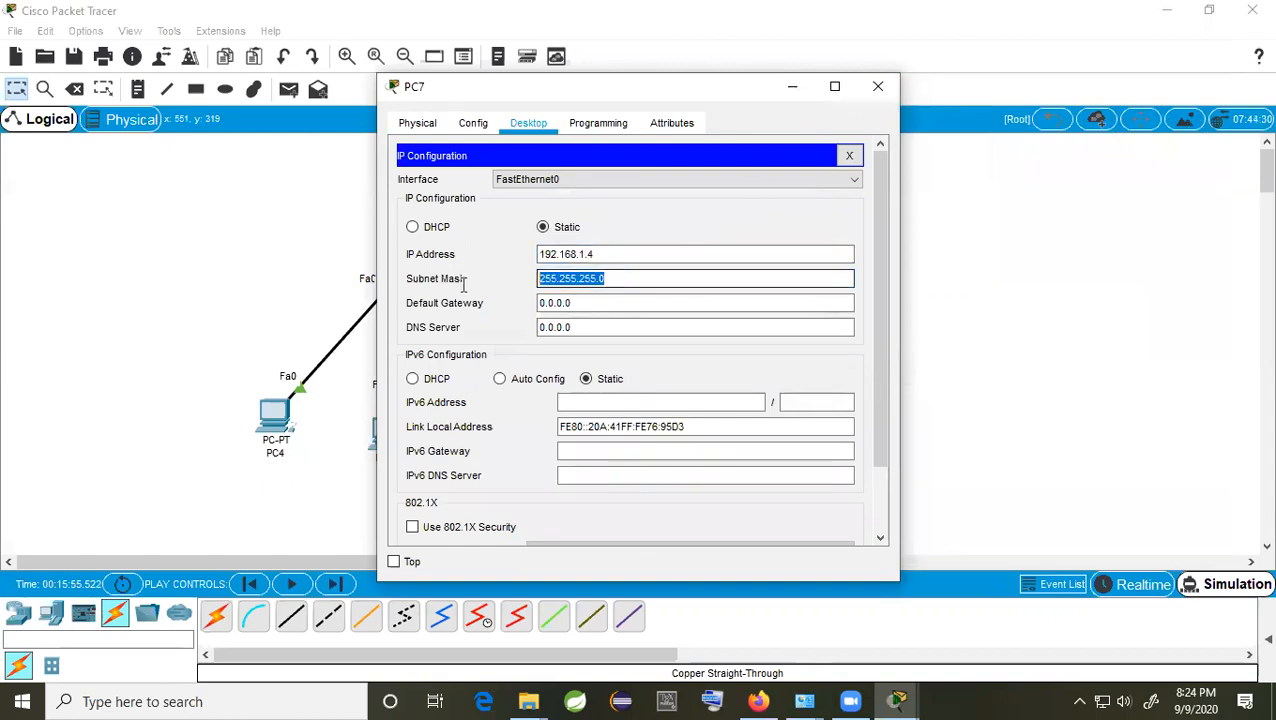
pyautogui.click(551, 279)
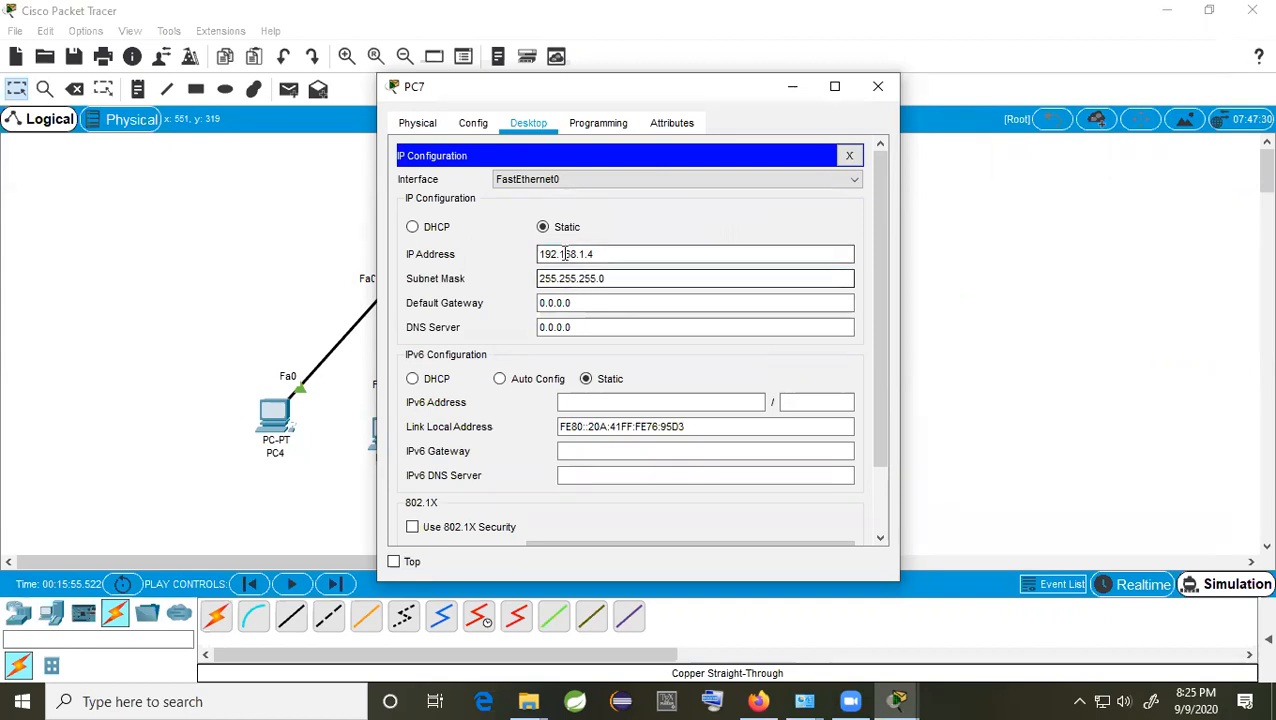
pyautogui.click(613, 282)
pyautogui.doubleClick(558, 272)
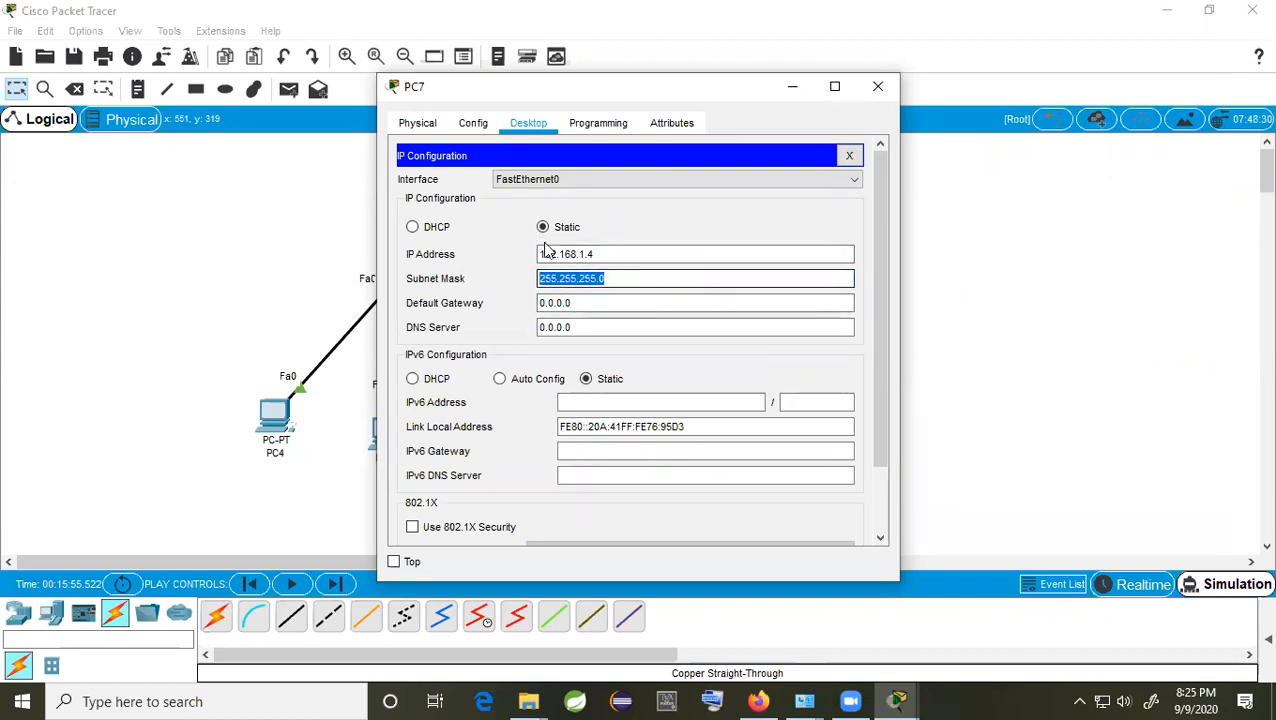
pyautogui.click(877, 86)
pyautogui.click(622, 425)
# Step: Set PC6's address to 192.168.1.5 with mask 255.255.255.0 and close its window
pyautogui.click(530, 124)
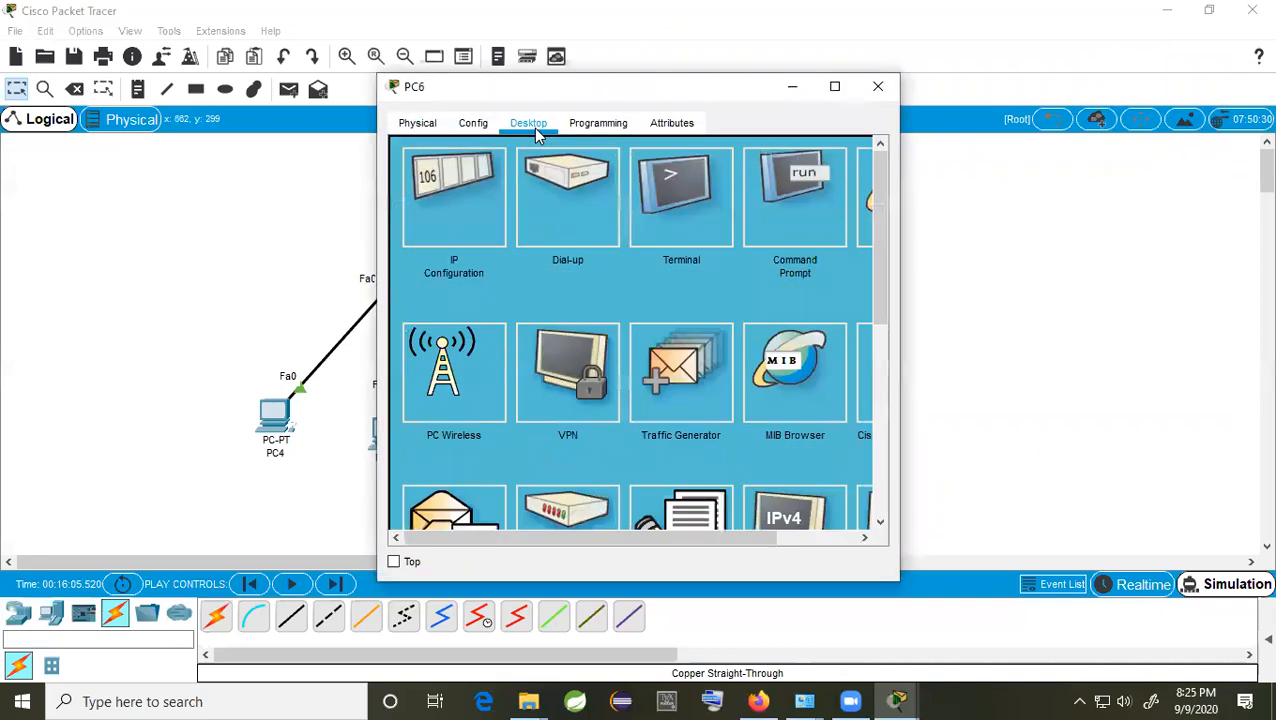
pyautogui.click(482, 216)
pyautogui.click(568, 255)
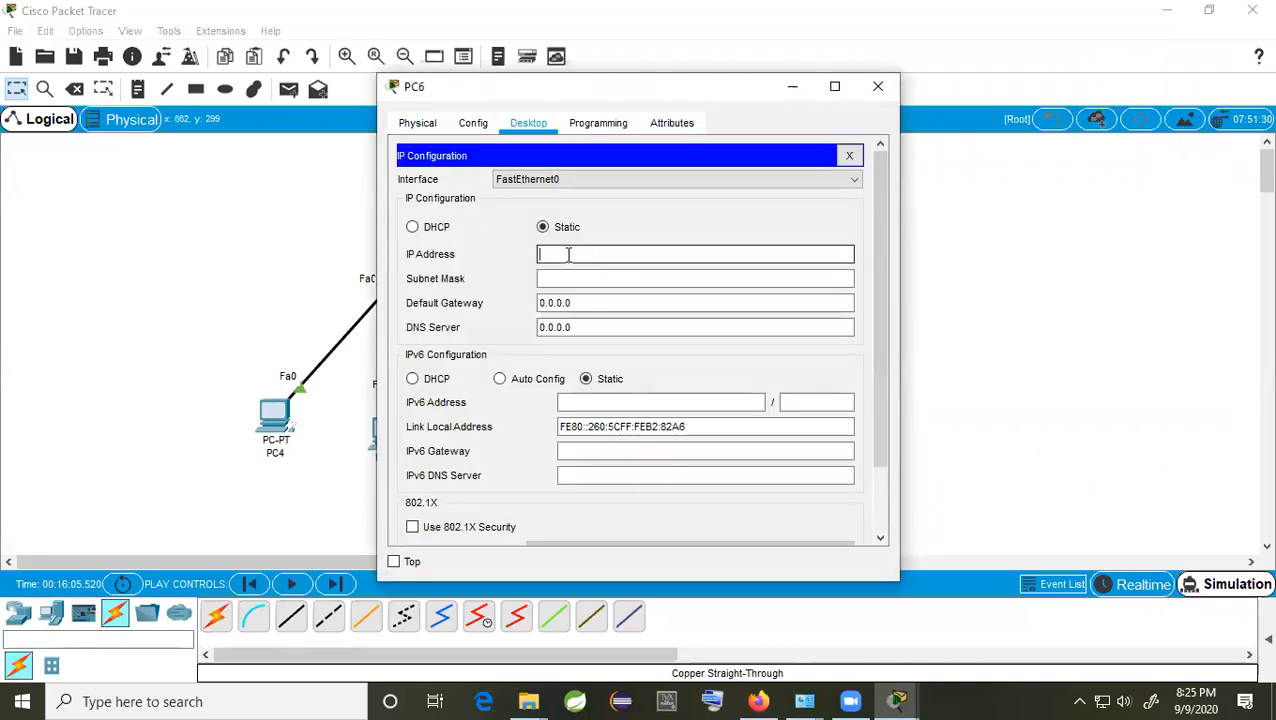
pyautogui.write('192.168.1.')
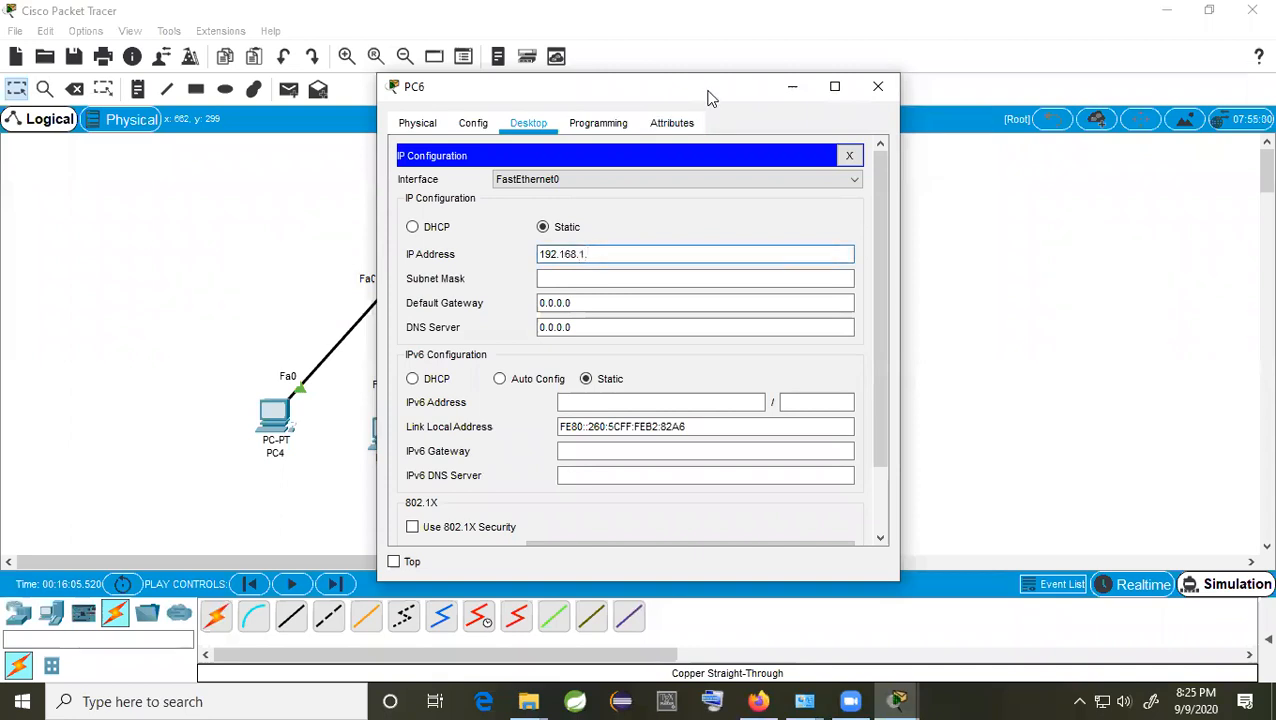
pyautogui.moveTo(707, 97); pyautogui.dragTo(991, 93)
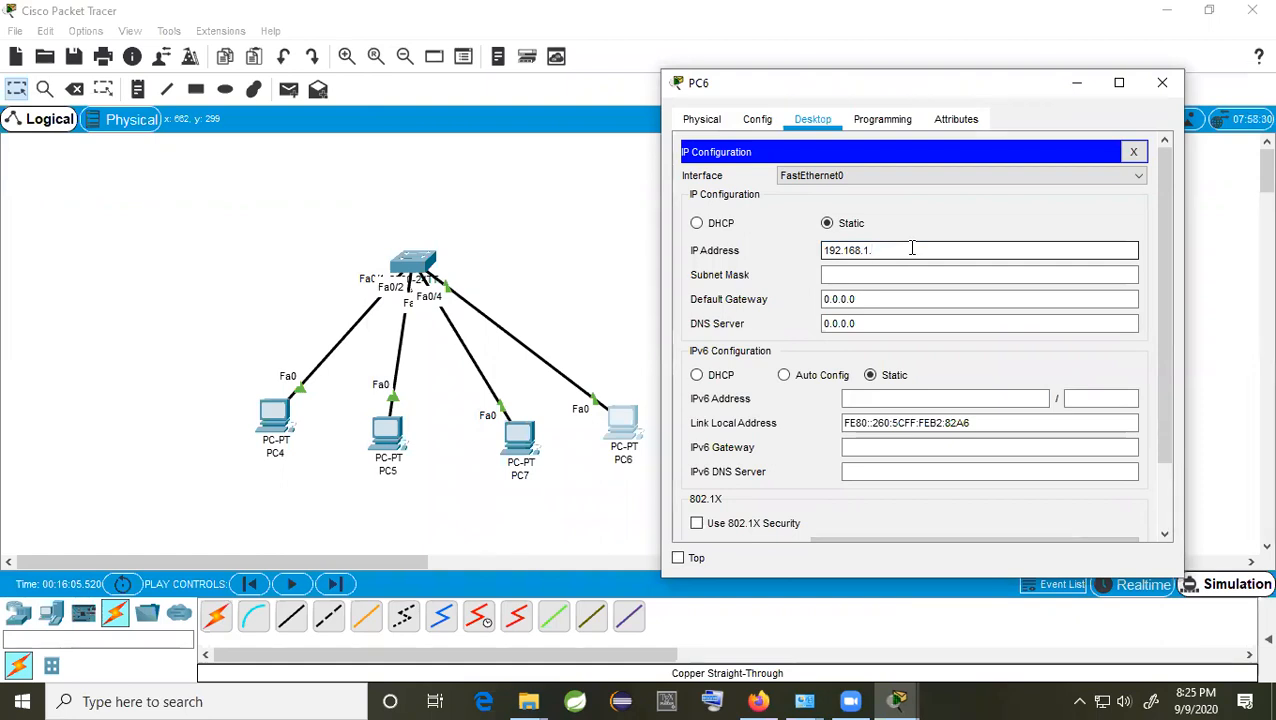
pyautogui.click(846, 276)
pyautogui.click(1162, 82)
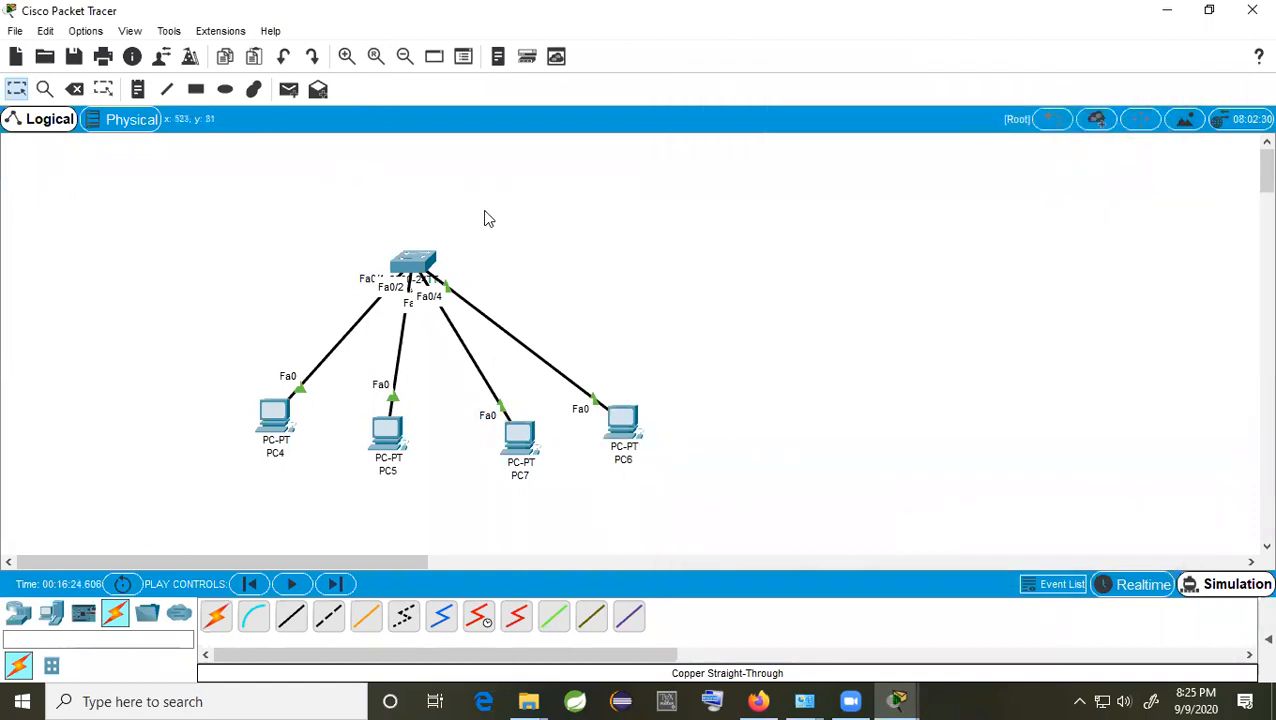
# Step: Add a simple PDU from PC4 to PC7 and show the simulation event list
pyautogui.click(288, 90)
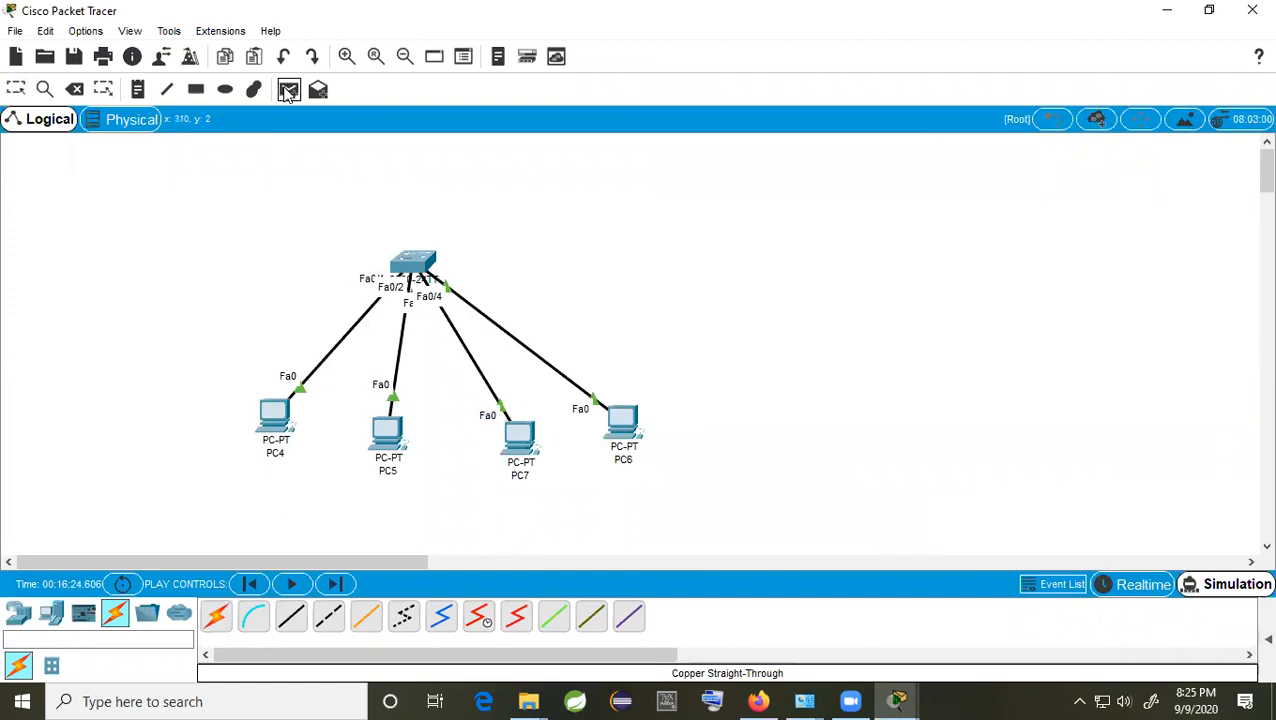
pyautogui.click(278, 418)
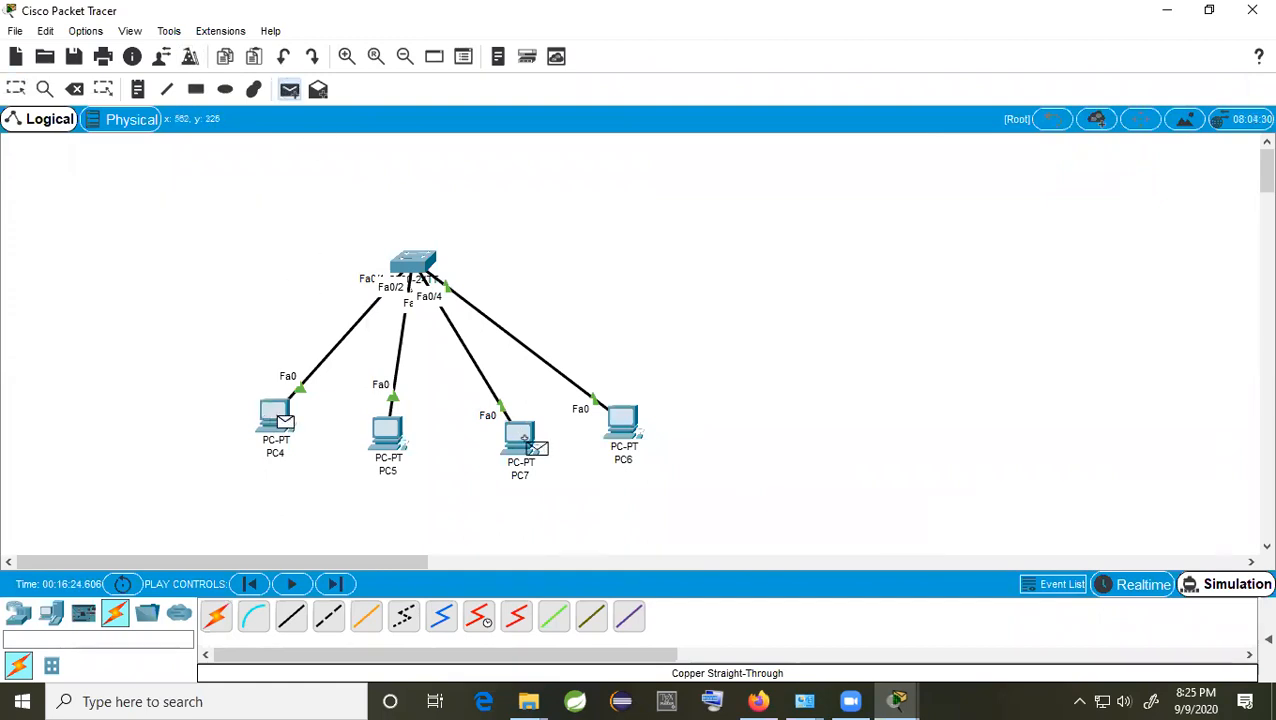
pyautogui.click(520, 440)
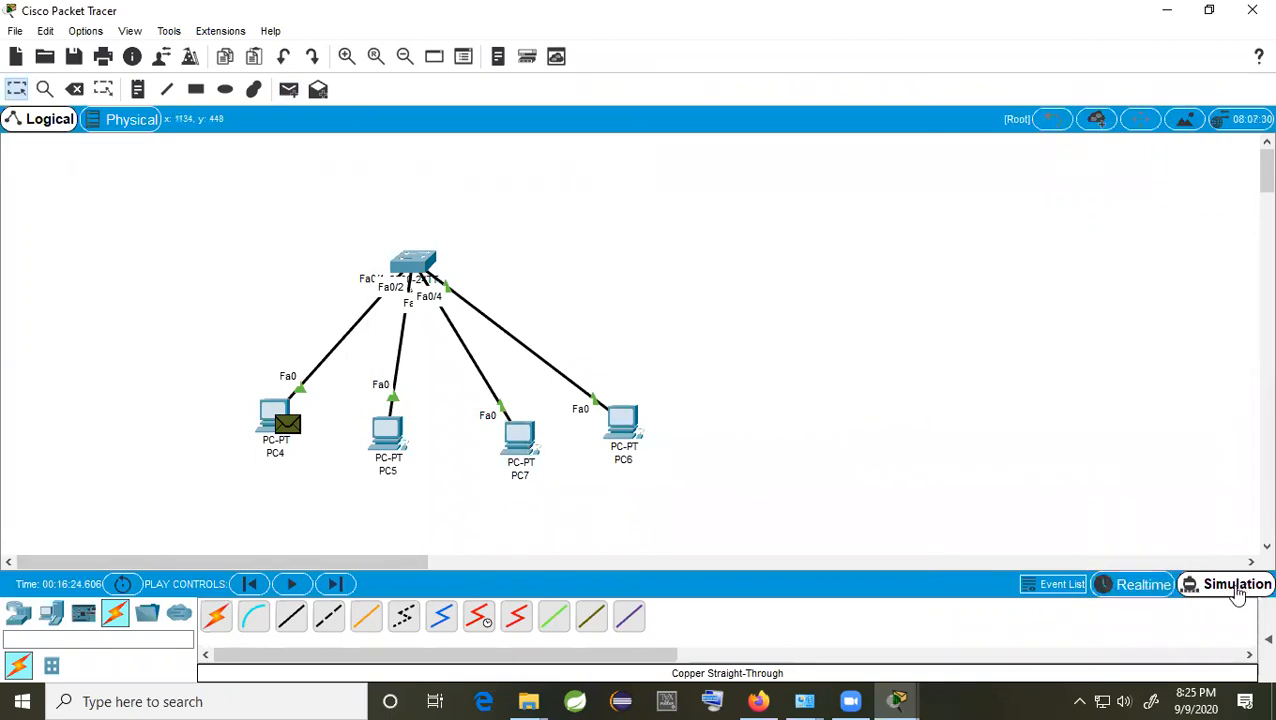
pyautogui.click(1240, 588)
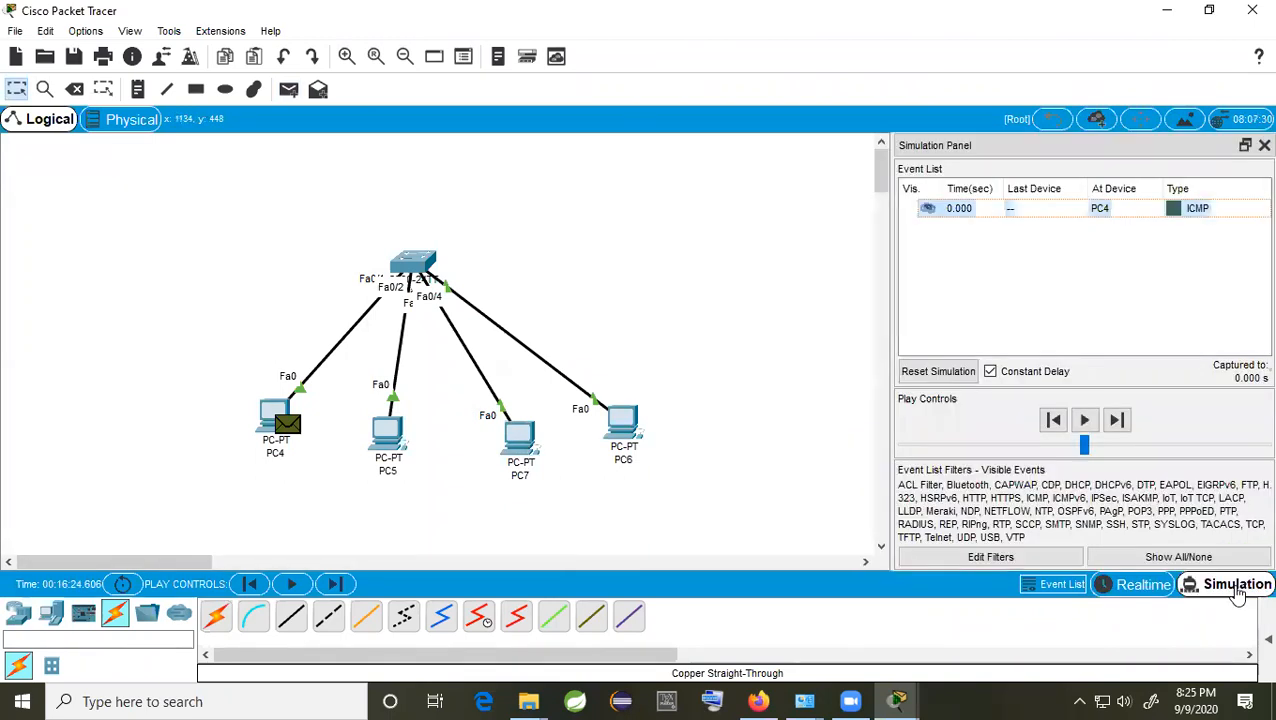
# Step: Step the simulation until PC7's reply returns to PC4 via Switch0, then close the panel
pyautogui.click(1121, 421)
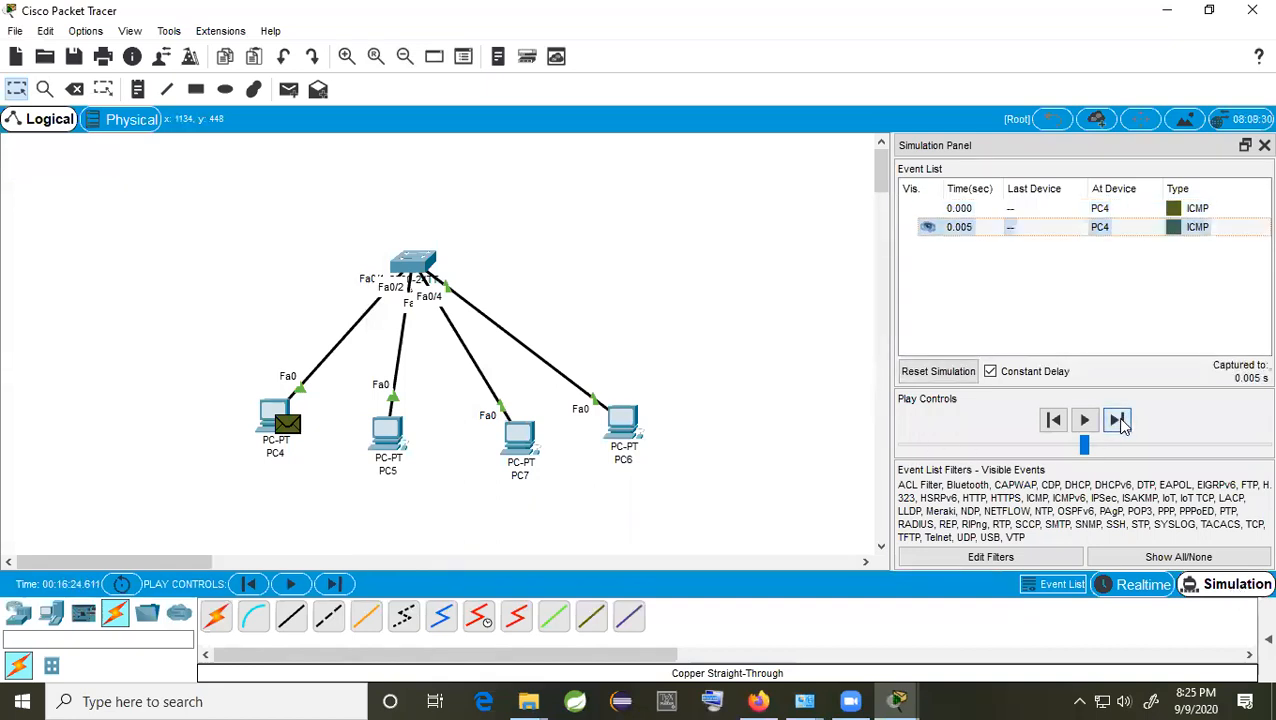
pyautogui.click(1121, 421)
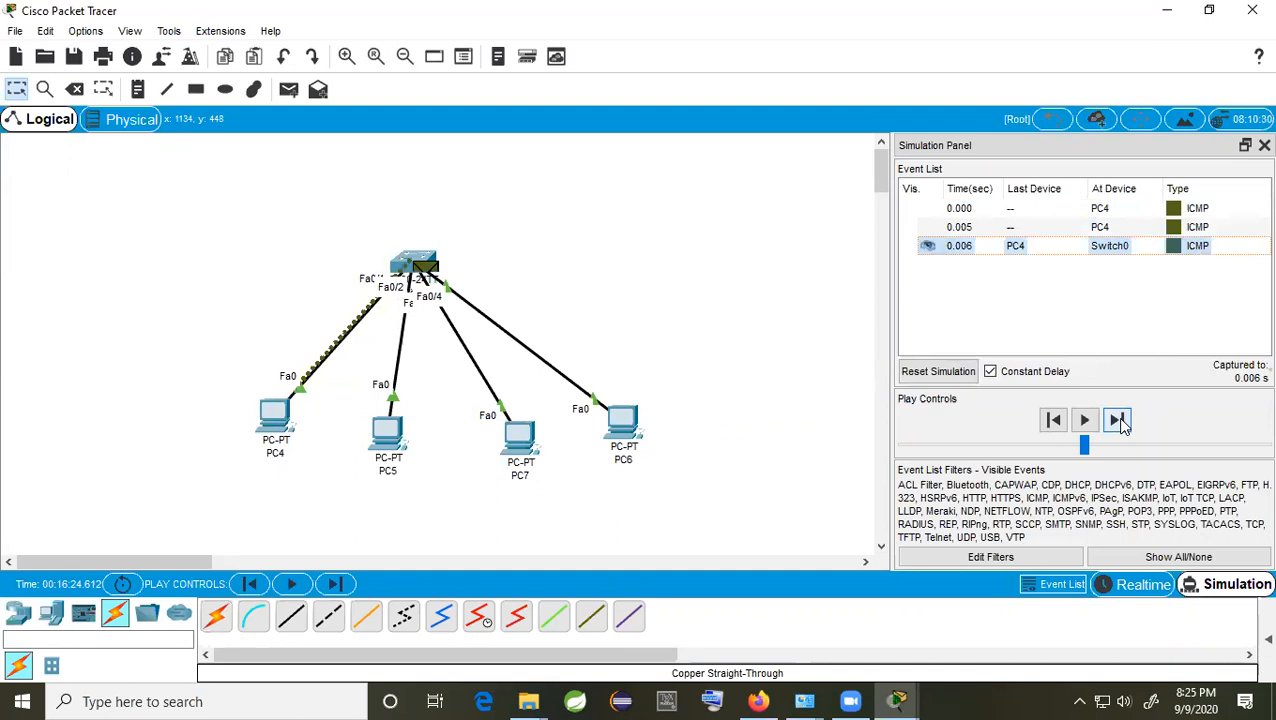
pyautogui.click(1117, 420)
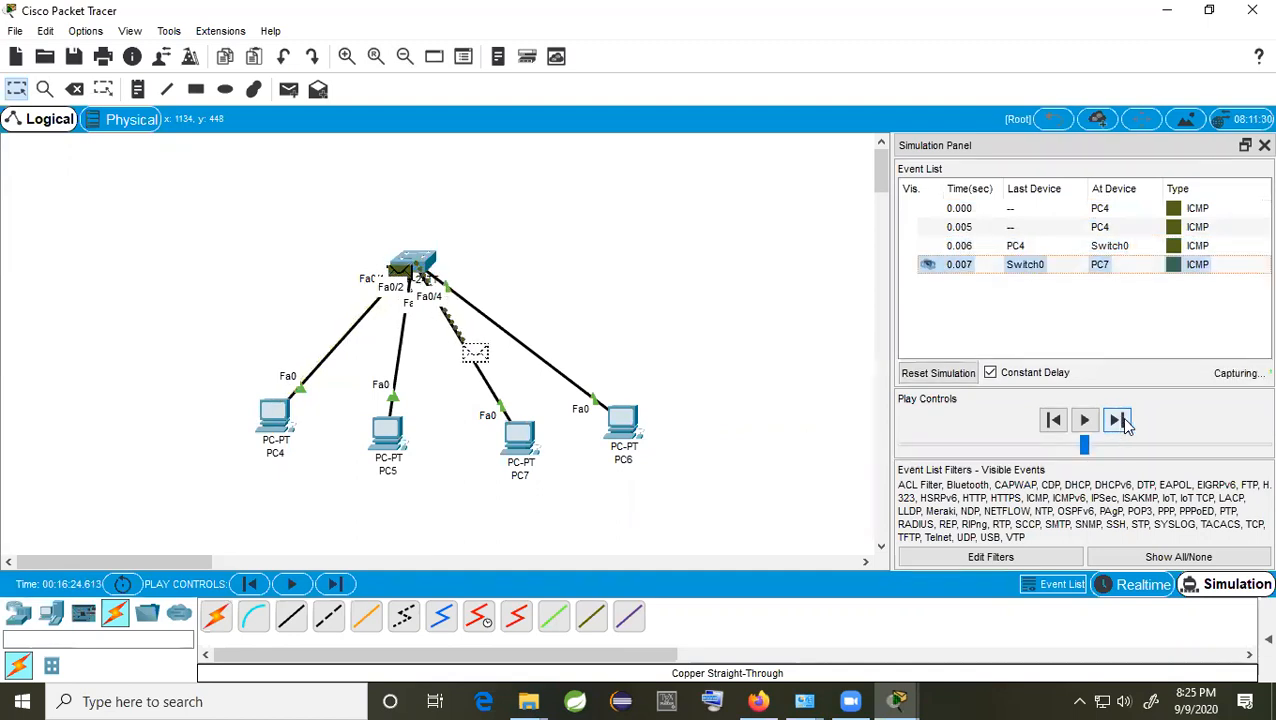
pyautogui.click(1120, 420)
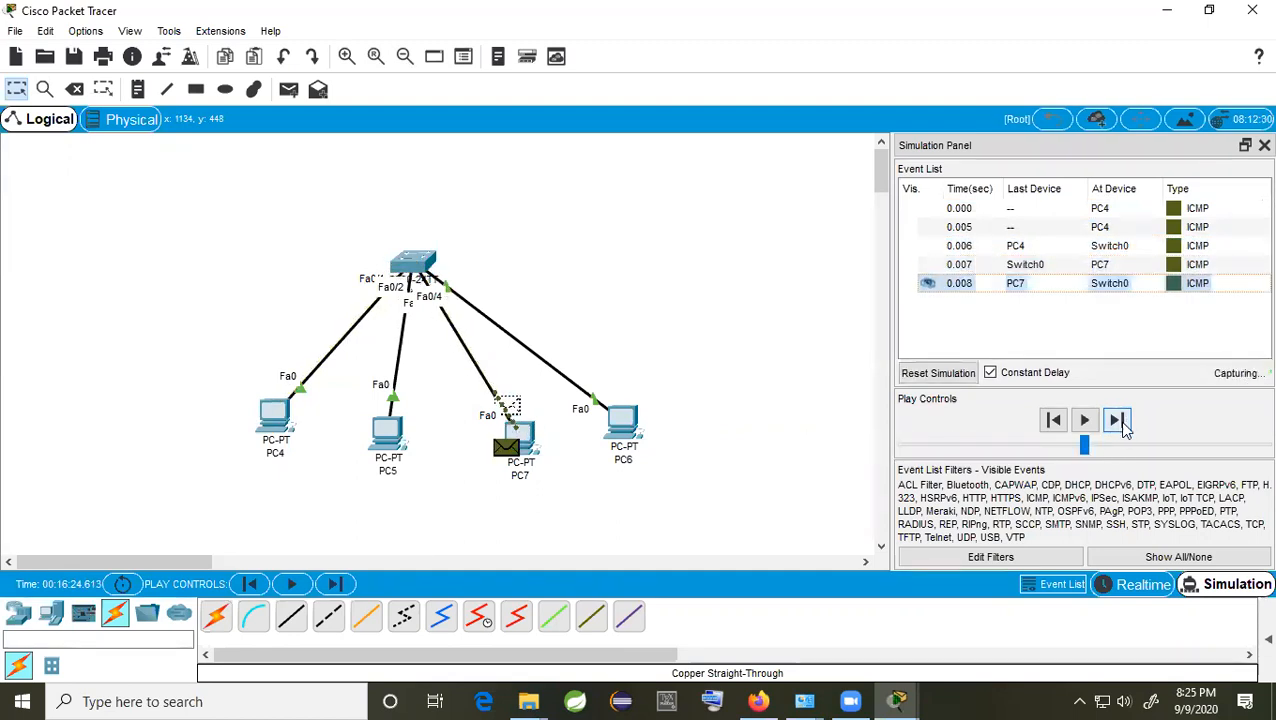
pyautogui.click(1119, 421)
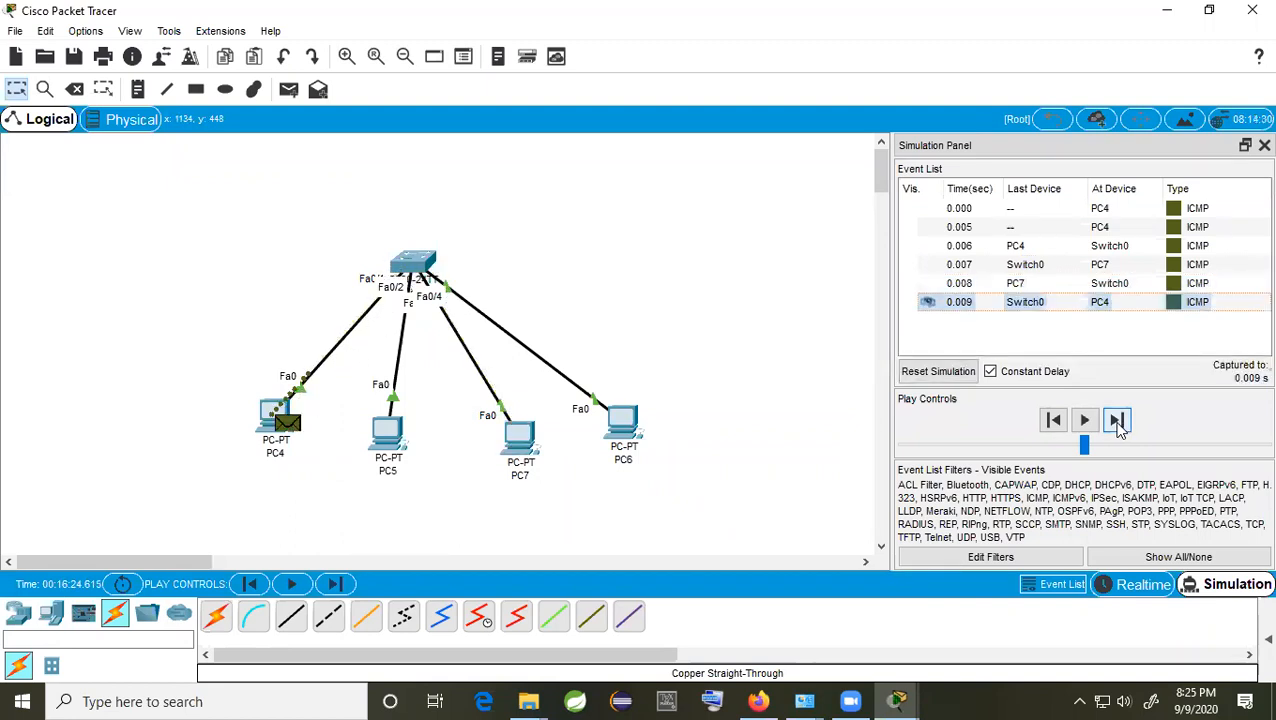
pyautogui.click(1118, 421)
pyautogui.click(1118, 421)
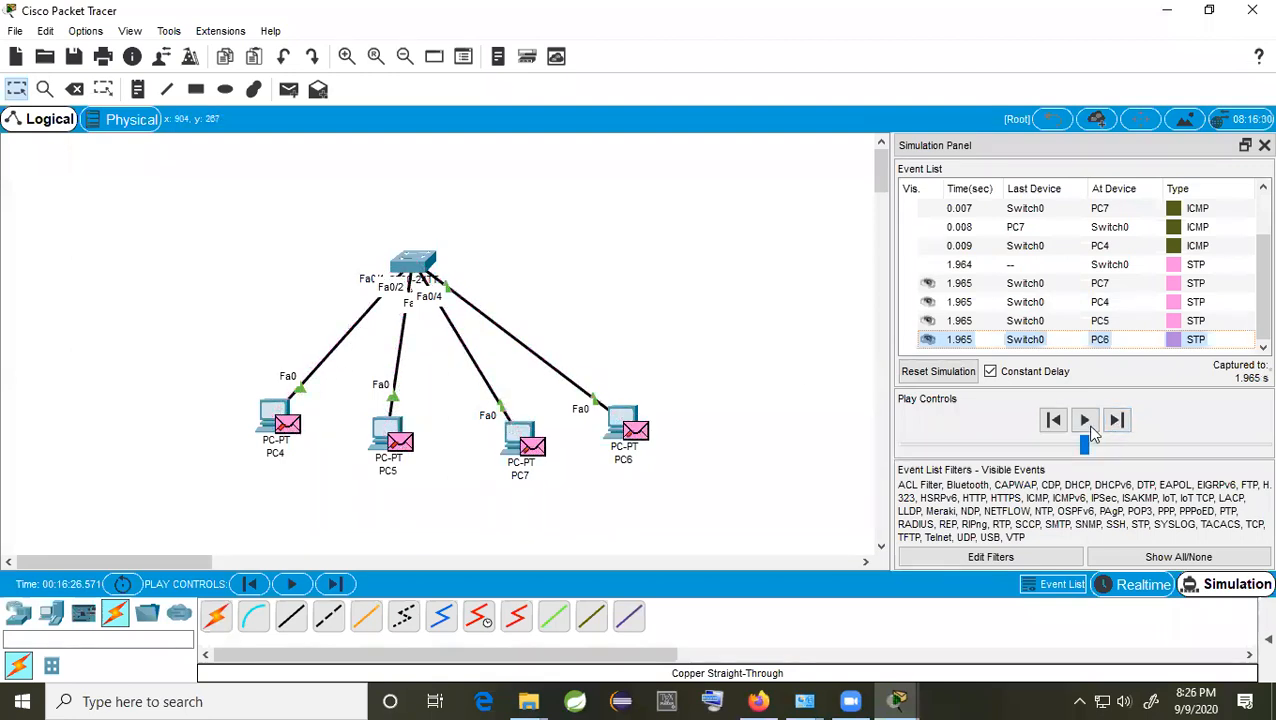
pyautogui.click(1118, 421)
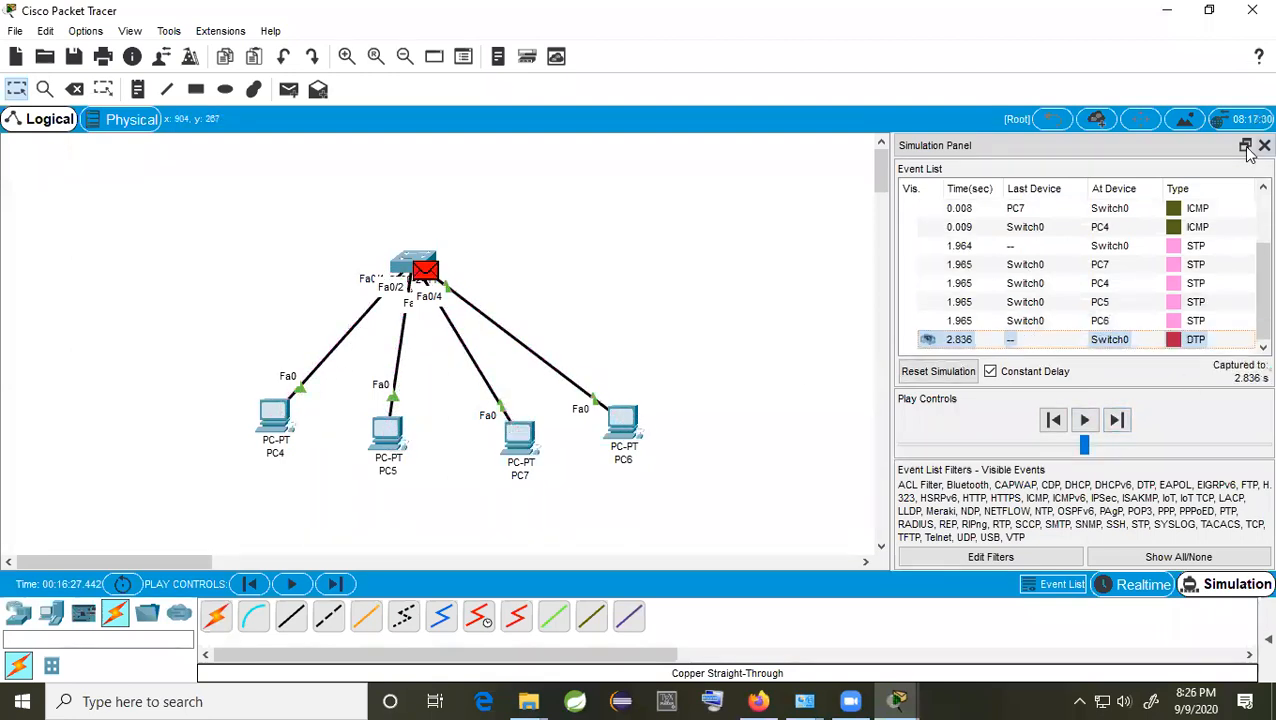
pyautogui.click(1264, 145)
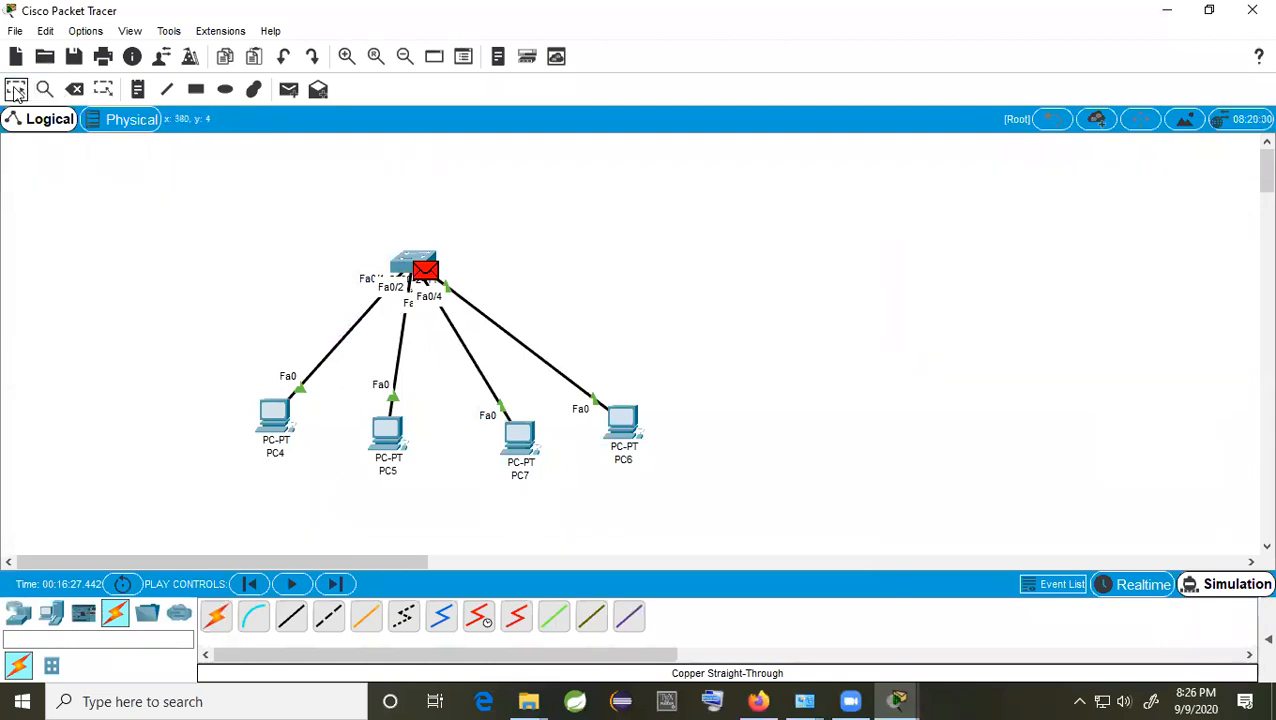
# Step: Add a new ping PDU from PC4 to PC6 and reset the simulation
pyautogui.click(289, 89)
pyautogui.click(276, 418)
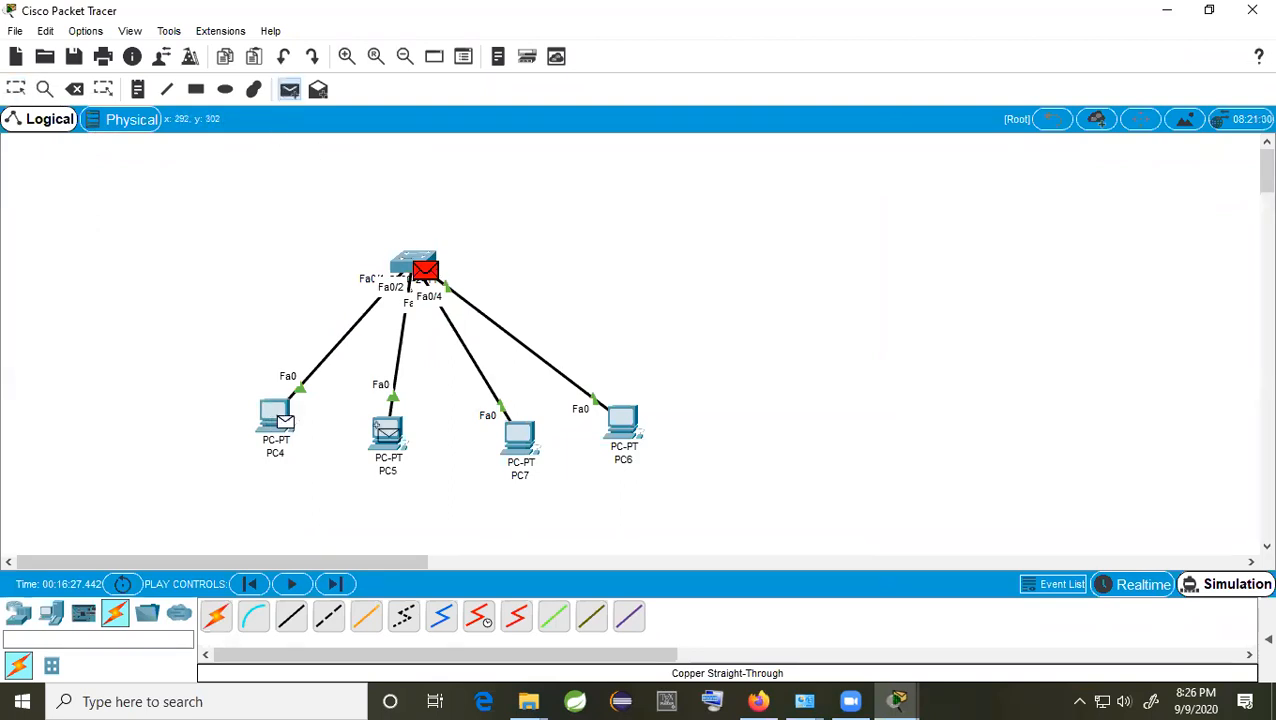
pyautogui.click(622, 434)
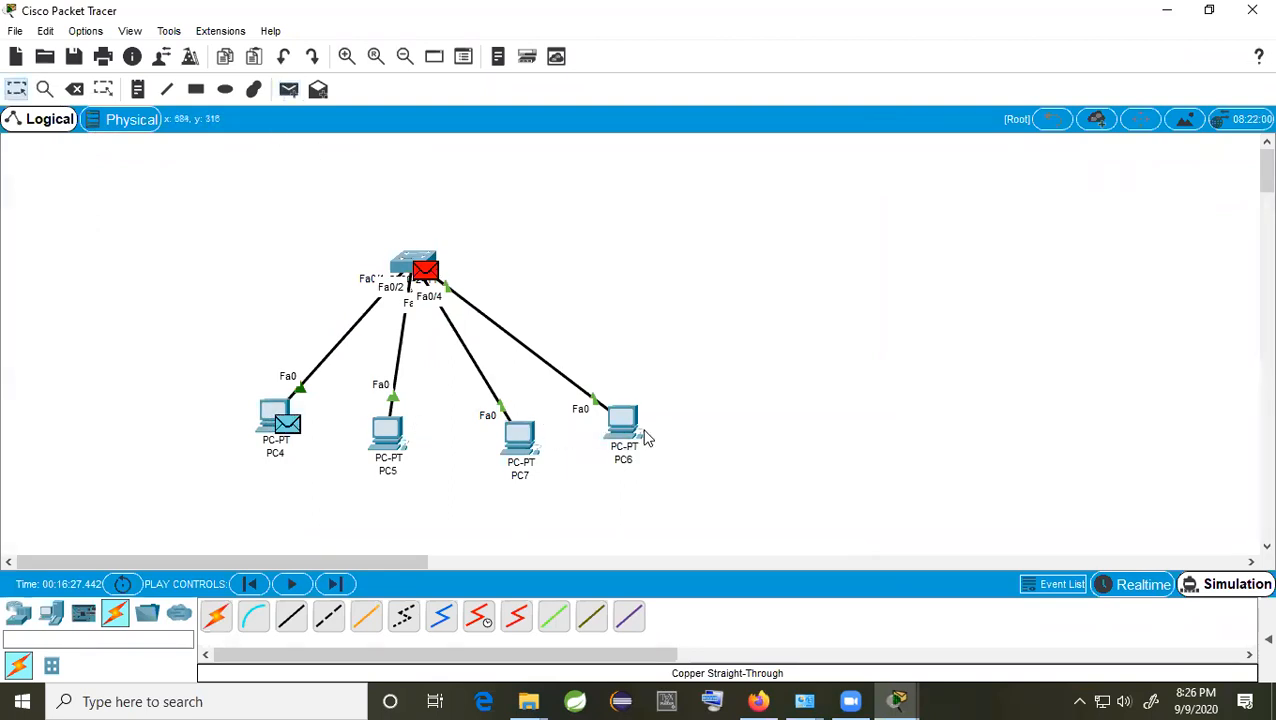
pyautogui.click(1240, 590)
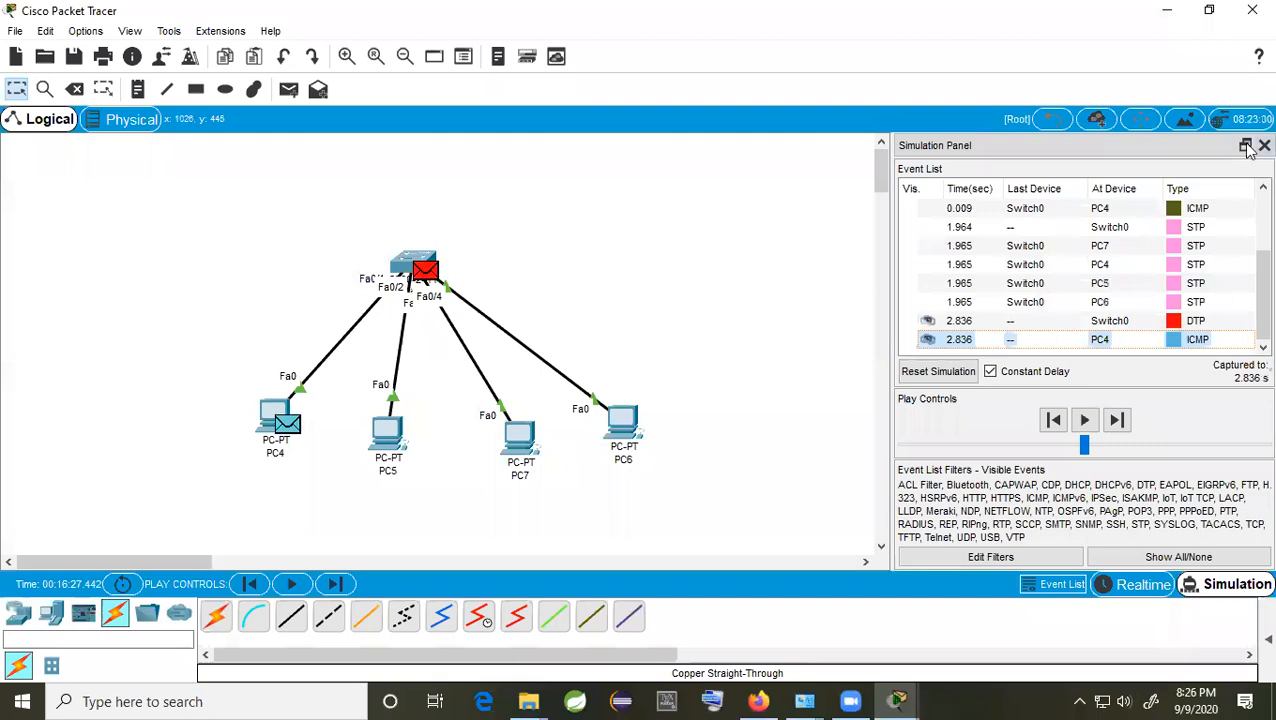
pyautogui.click(1248, 148)
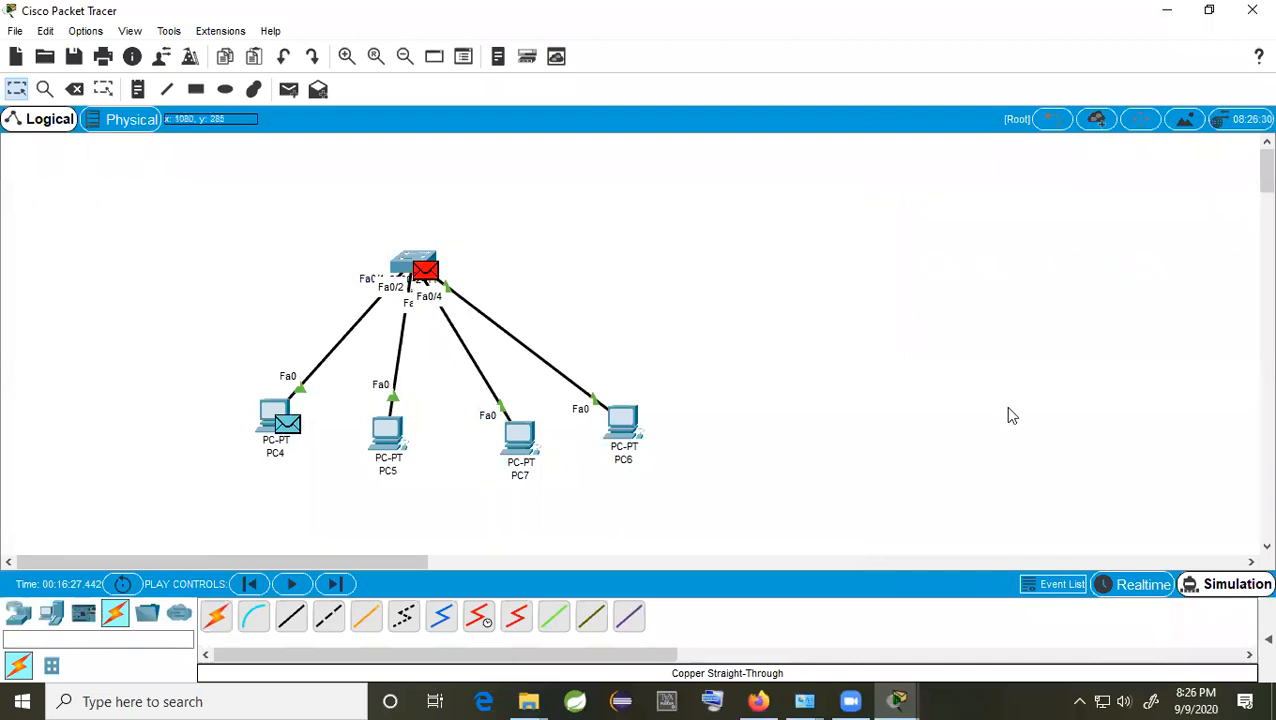
pyautogui.click(1237, 591)
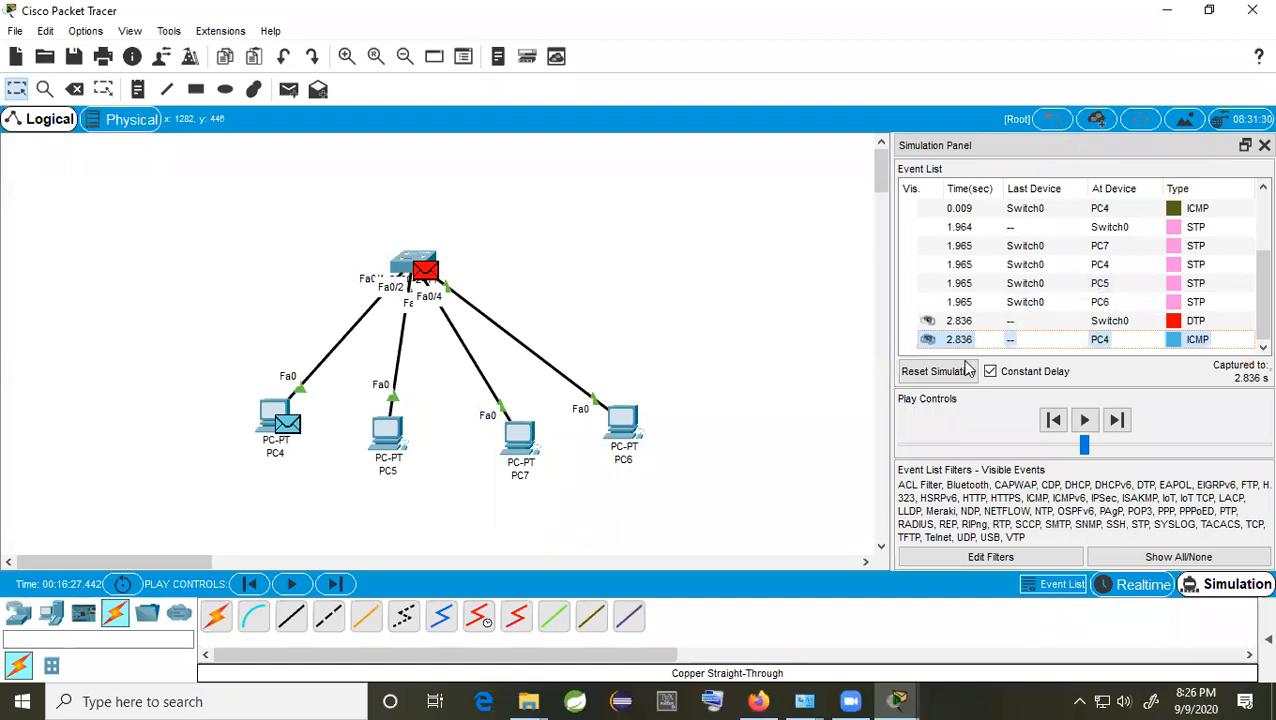
pyautogui.click(928, 370)
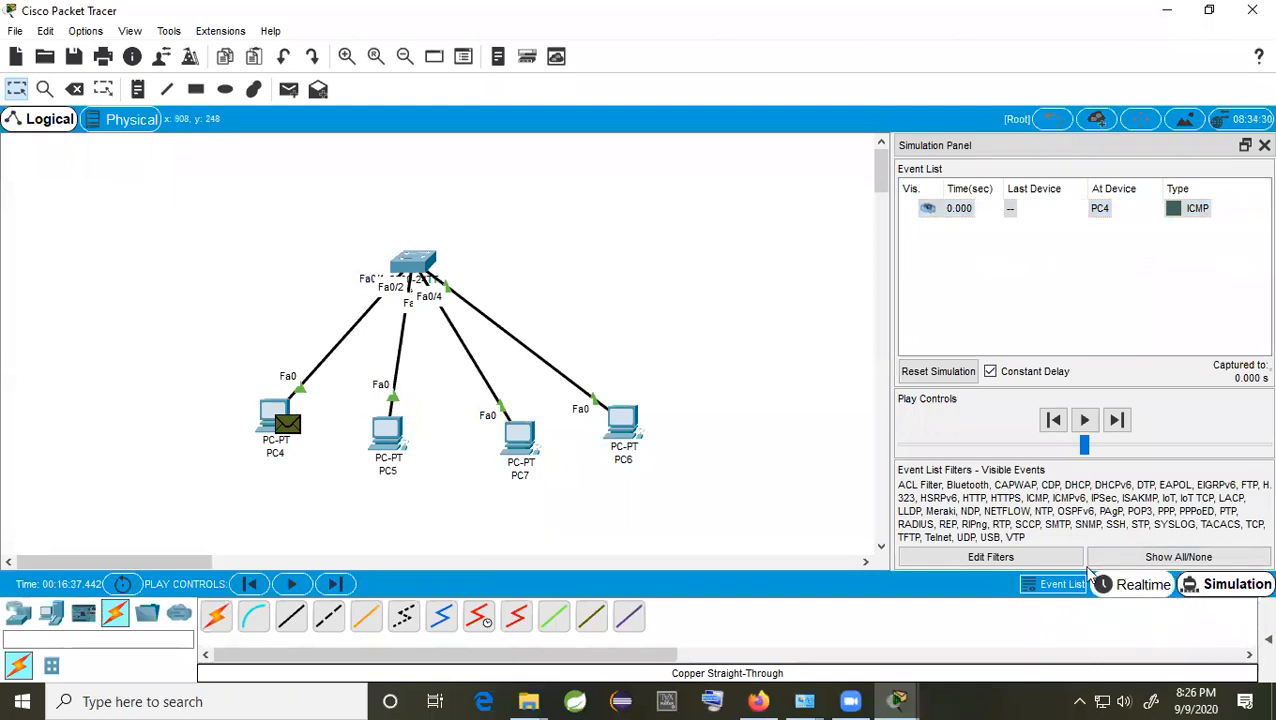
# Step: Review the event filters showing ICMP and DHCP, then hide the simulation panel
pyautogui.click(1038, 560)
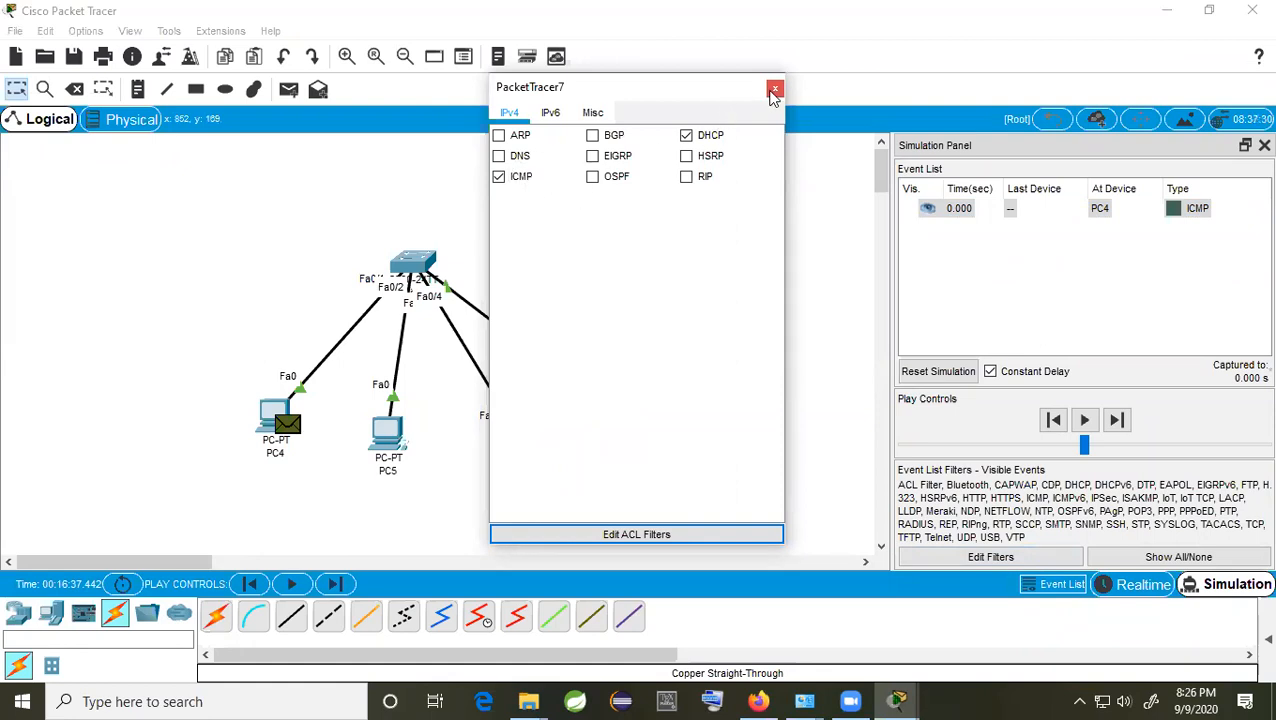
pyautogui.click(773, 92)
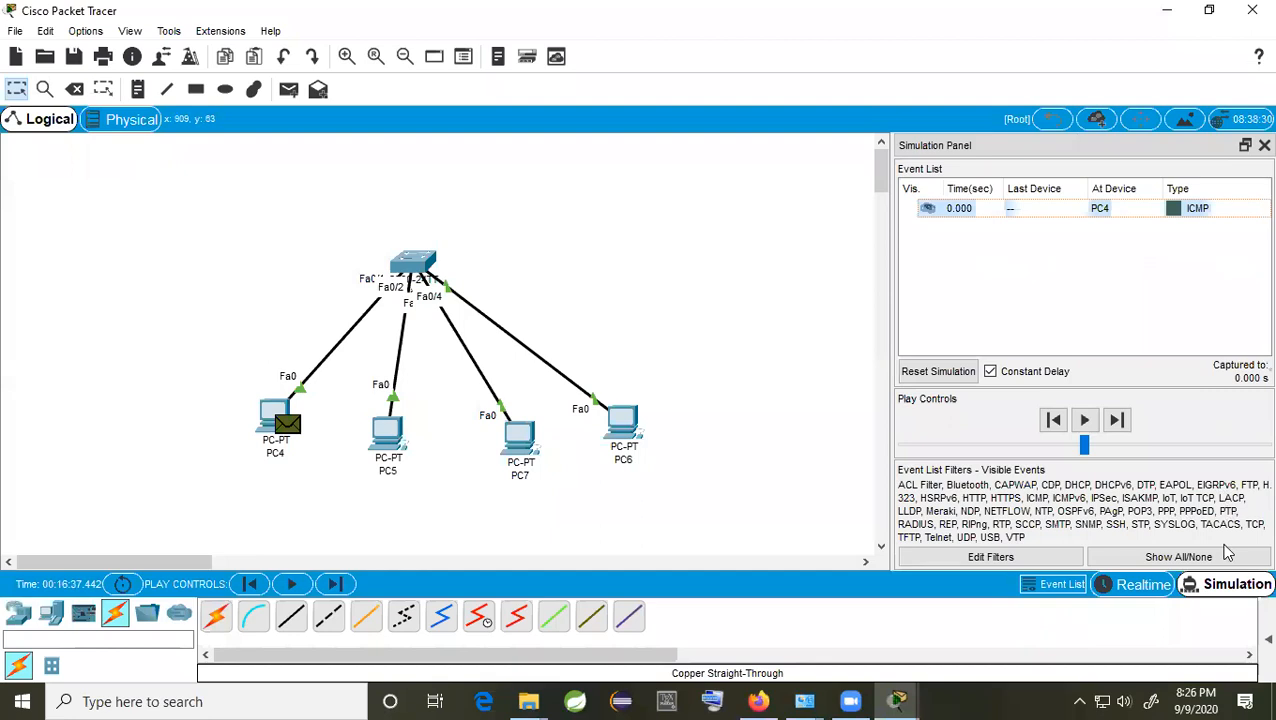
pyautogui.click(1010, 557)
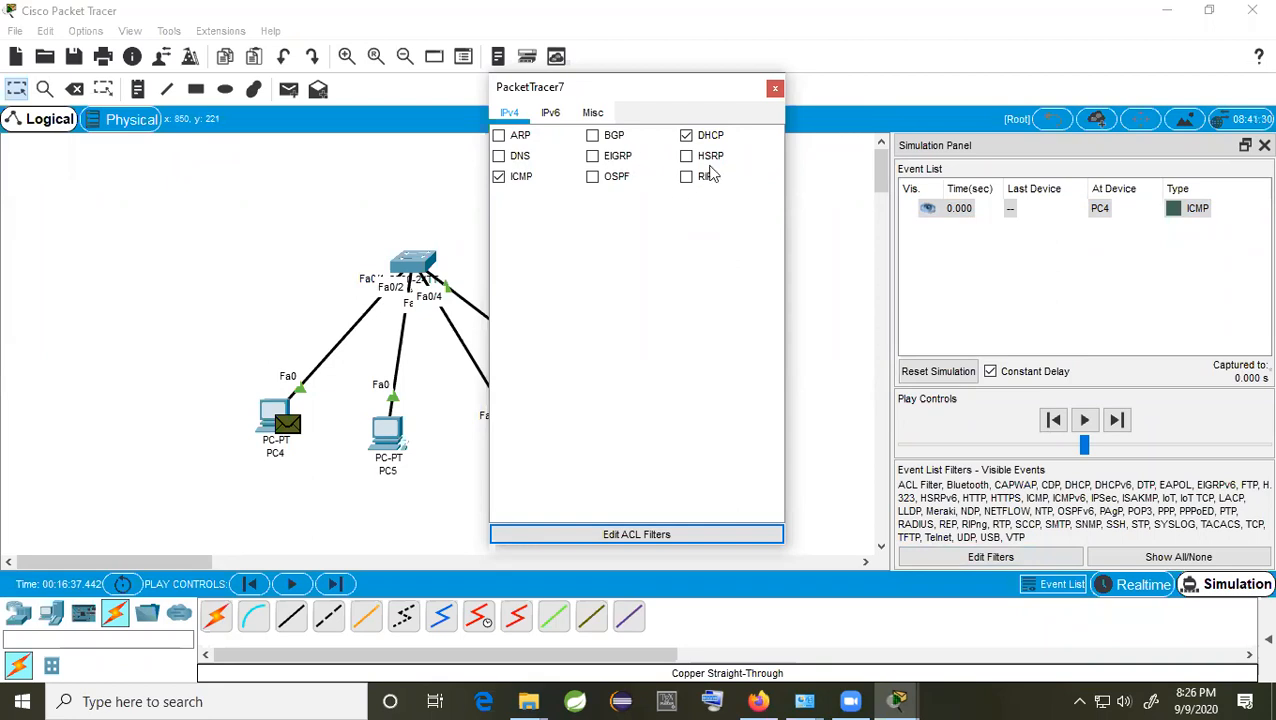
pyautogui.click(776, 90)
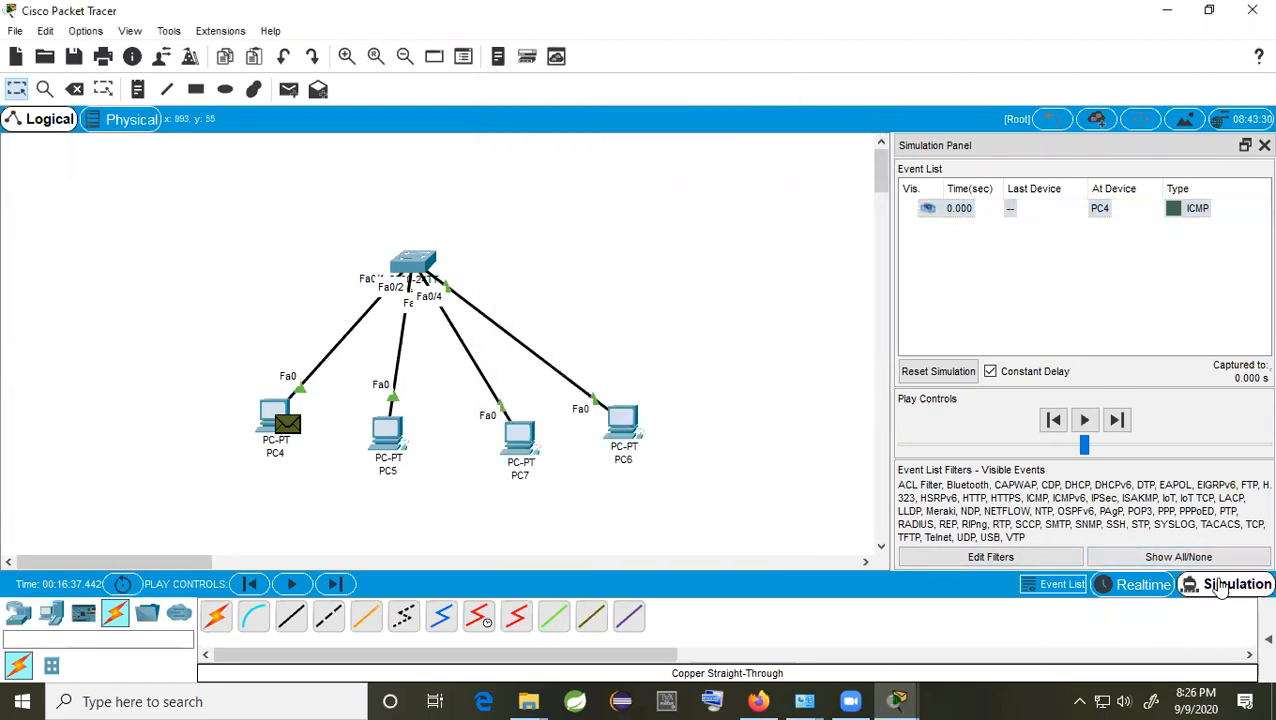
pyautogui.click(1263, 146)
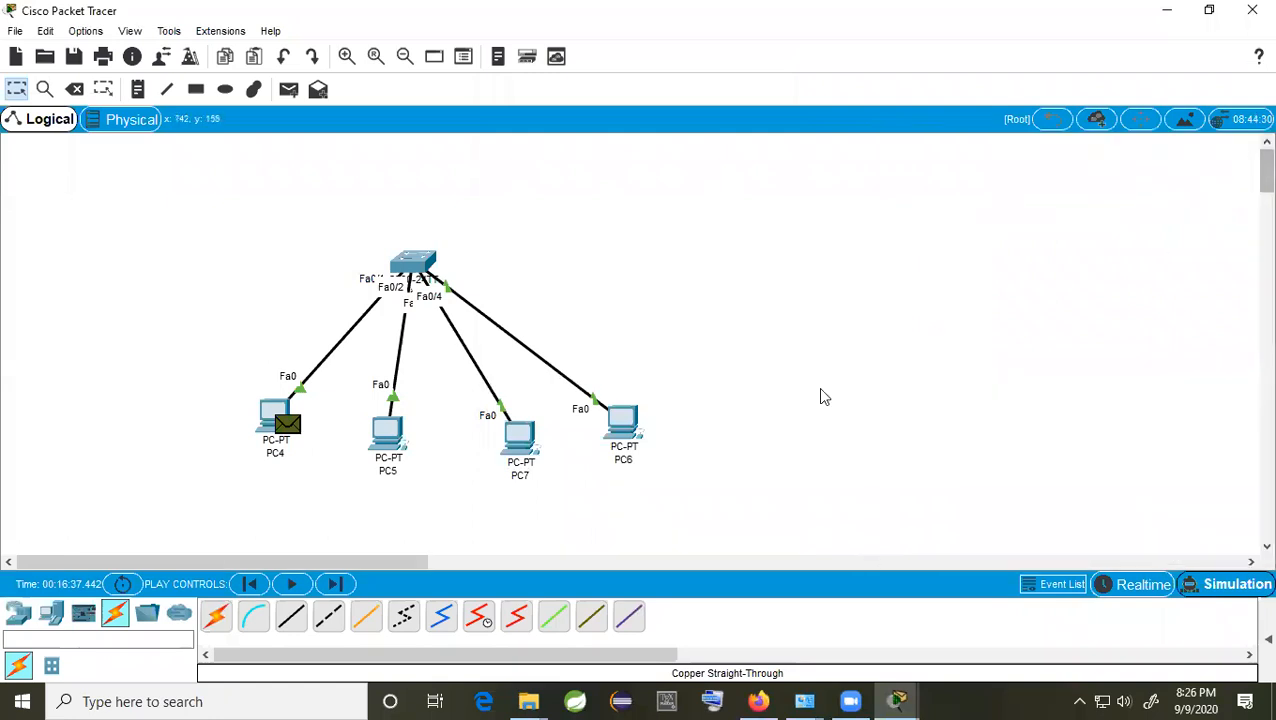
# Step: Step the ping from PC4 through the switch to PC7 and back, then through the STP events
pyautogui.click(1225, 584)
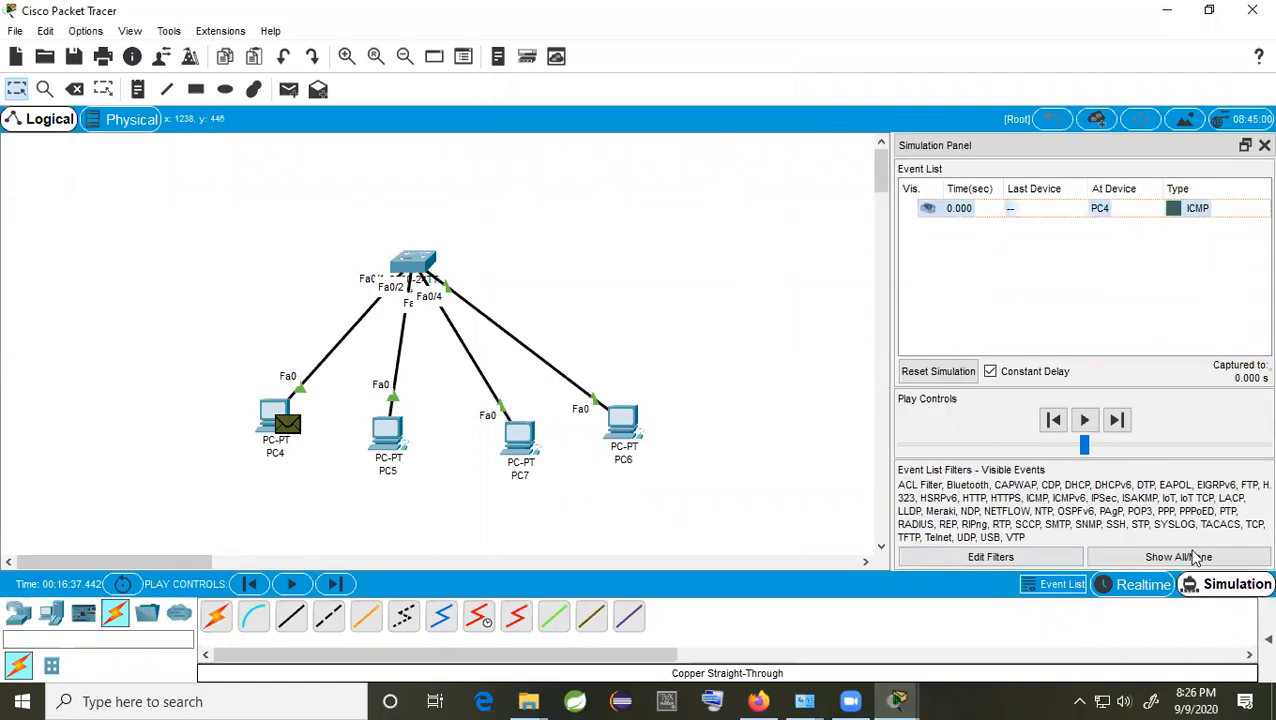
pyautogui.click(1117, 421)
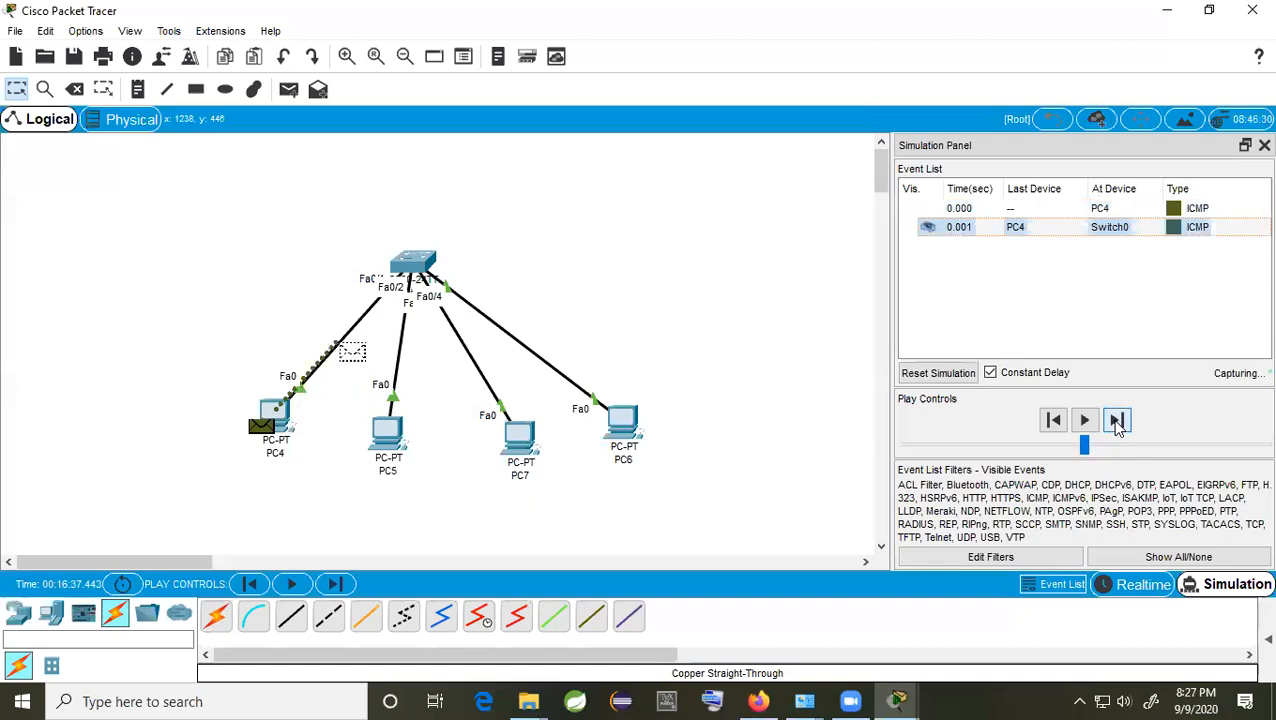
pyautogui.click(1117, 421)
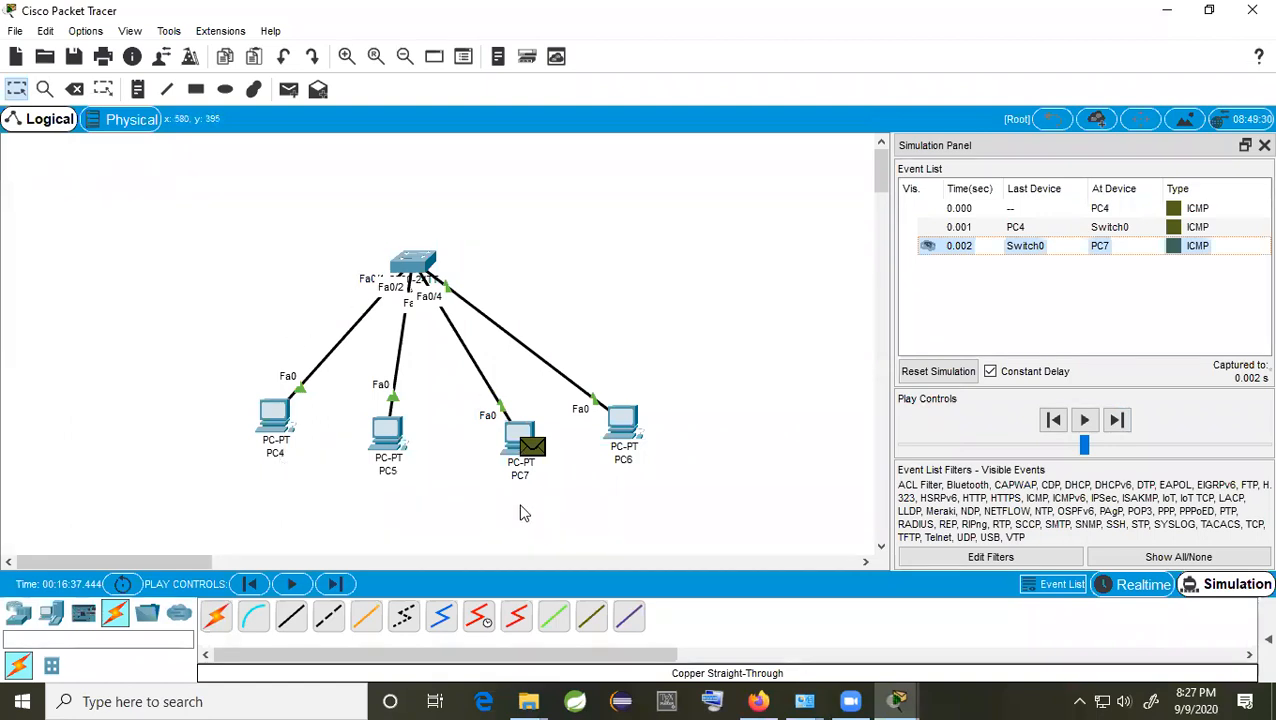
pyautogui.click(1118, 421)
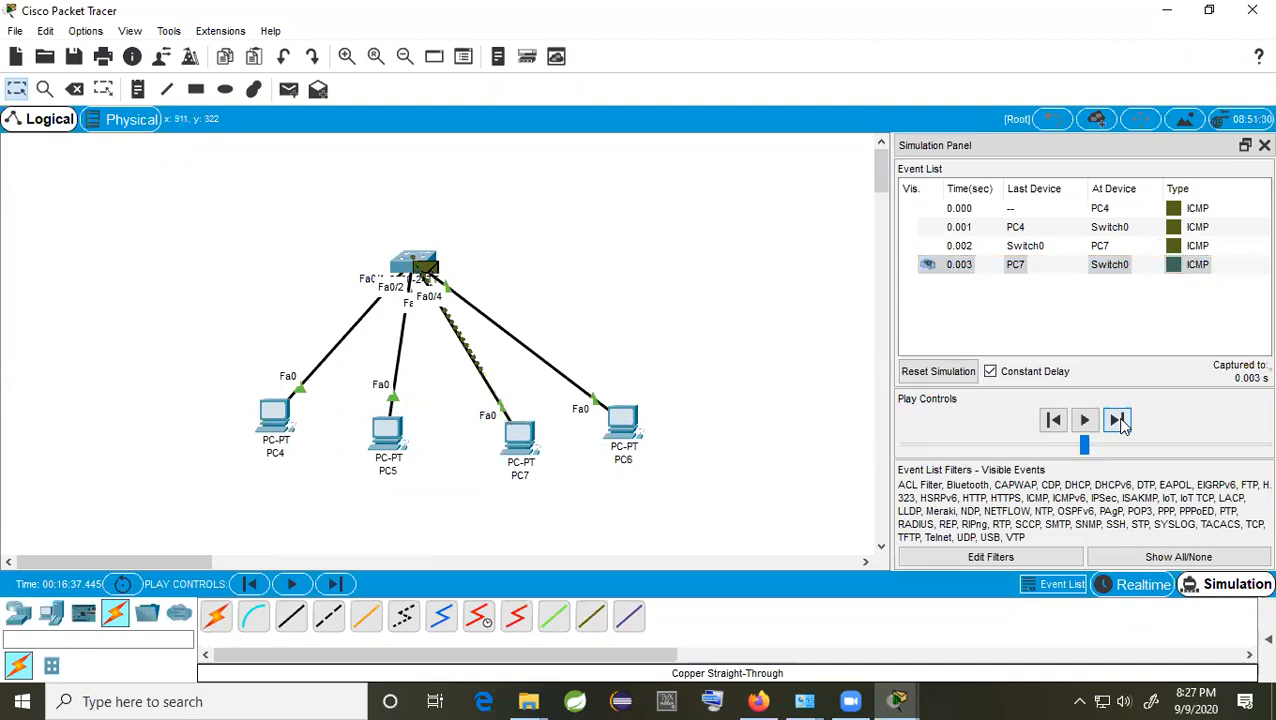
pyautogui.click(1118, 421)
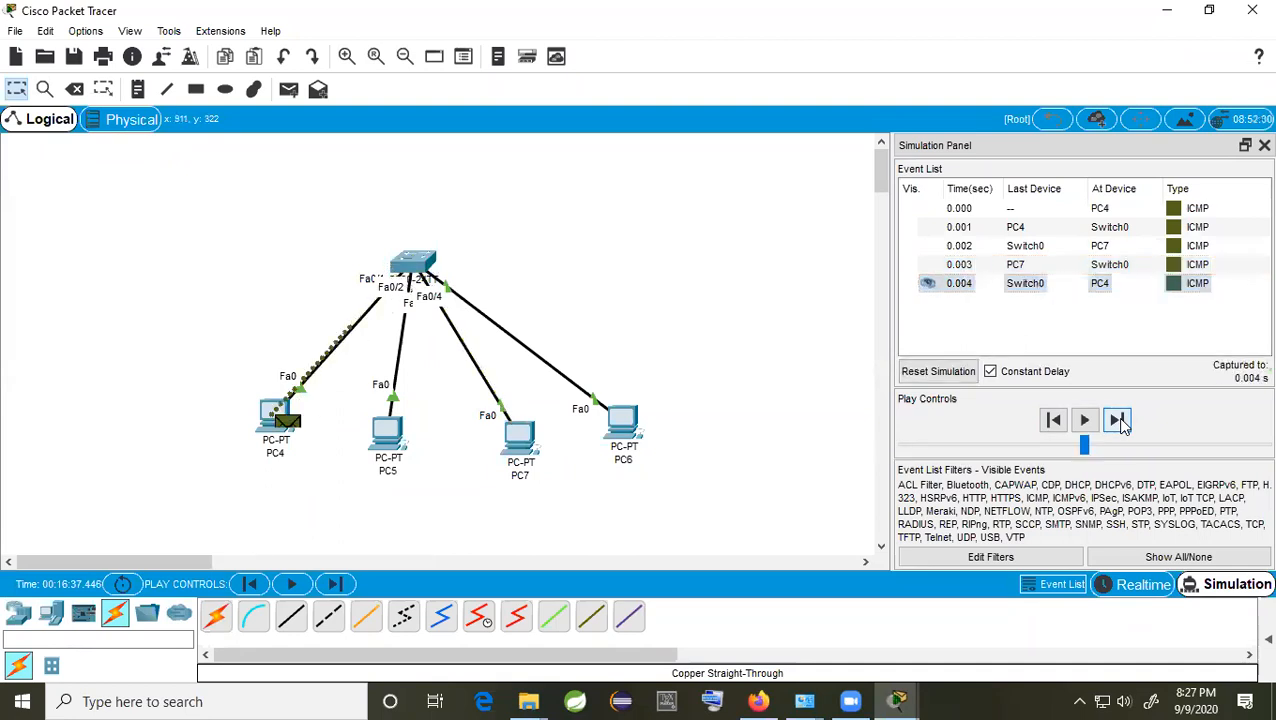
pyautogui.click(1118, 421)
pyautogui.click(1118, 421)
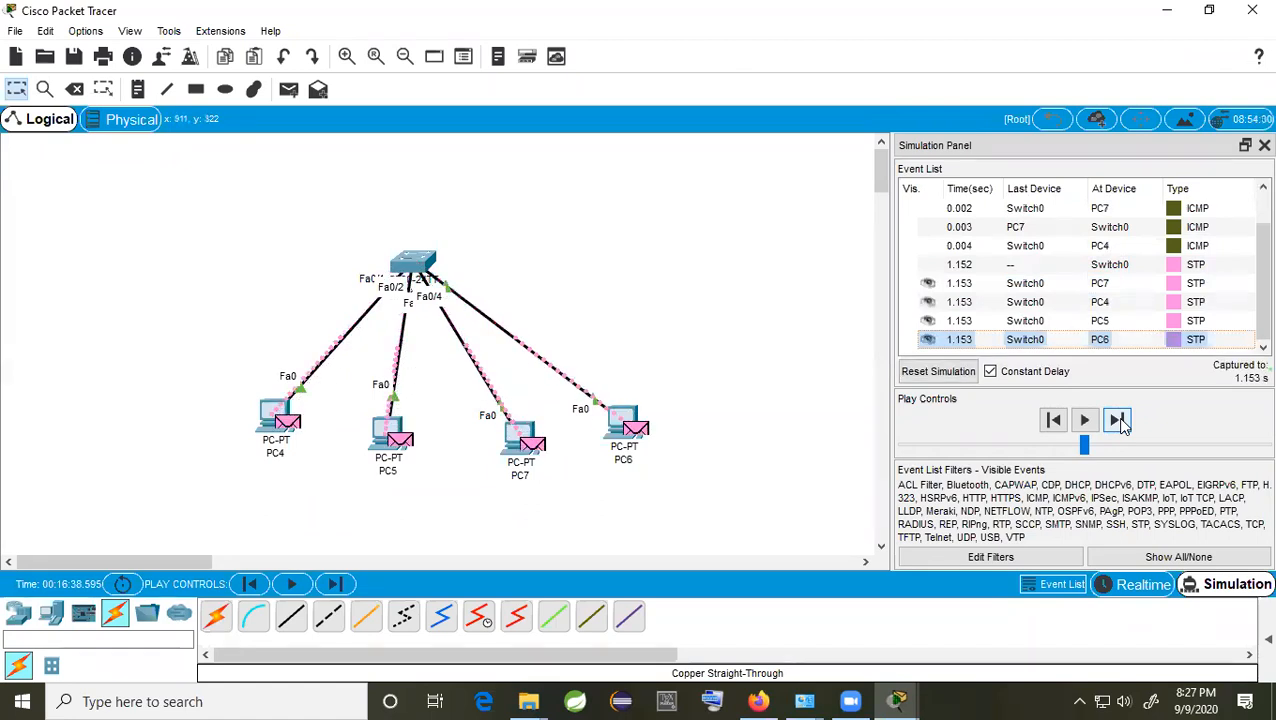
pyautogui.click(1118, 421)
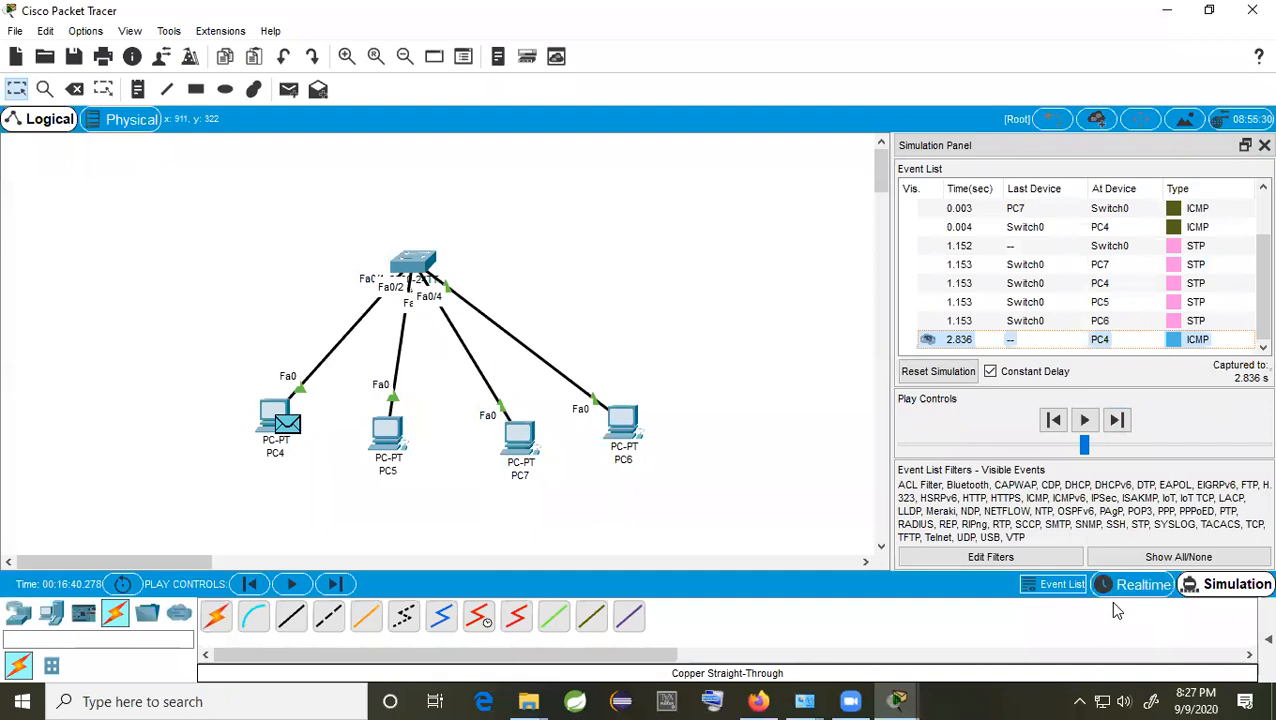
# Step: Reset the simulation to clear the captured events
pyautogui.click(1262, 146)
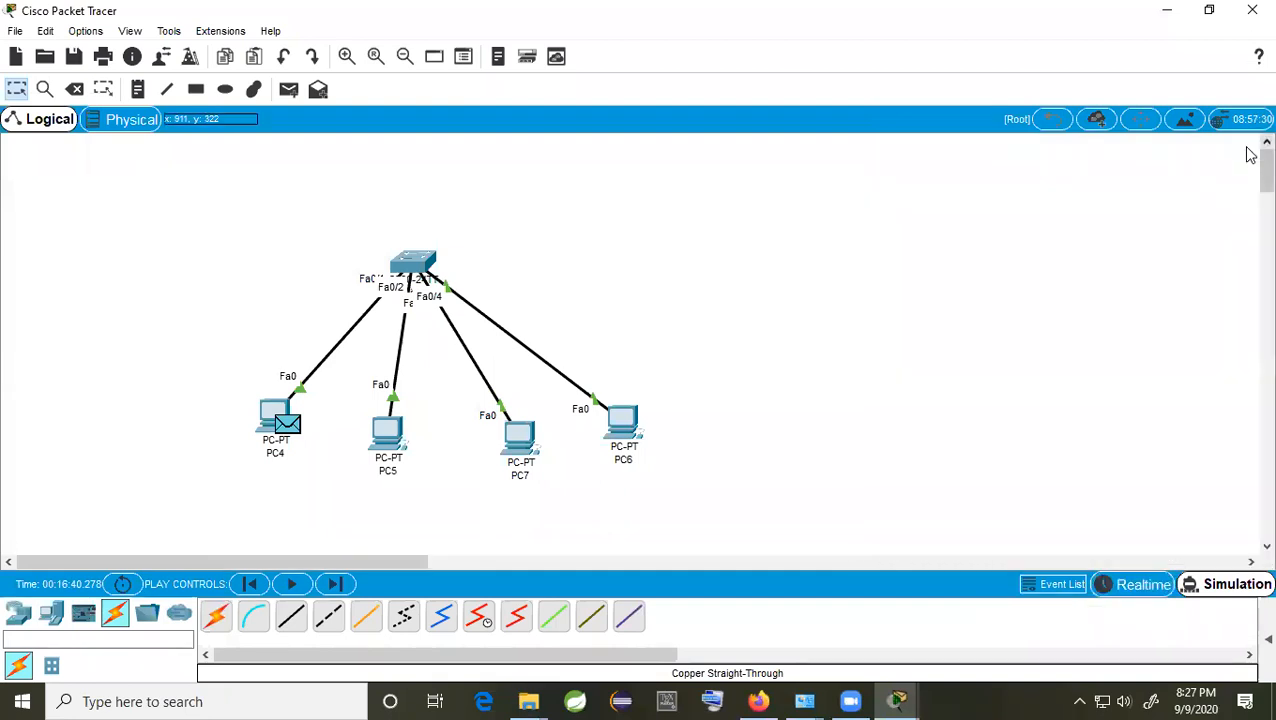
pyautogui.click(1220, 592)
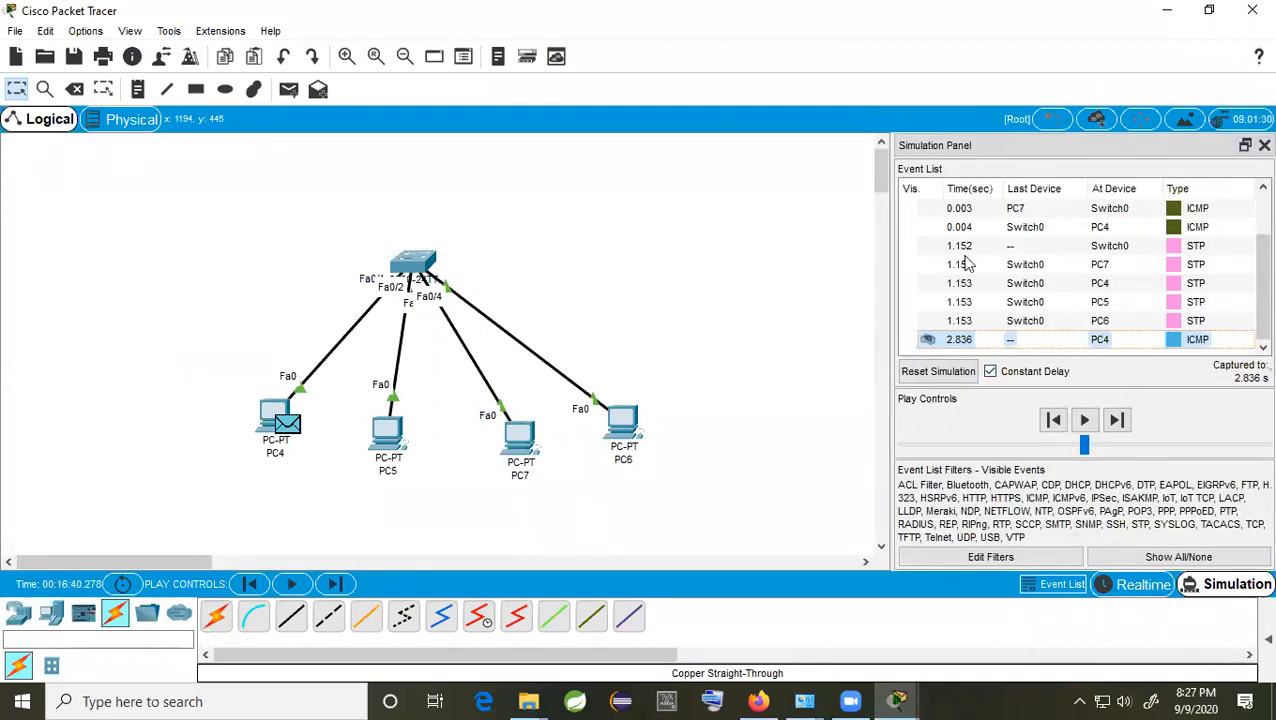
pyautogui.click(938, 371)
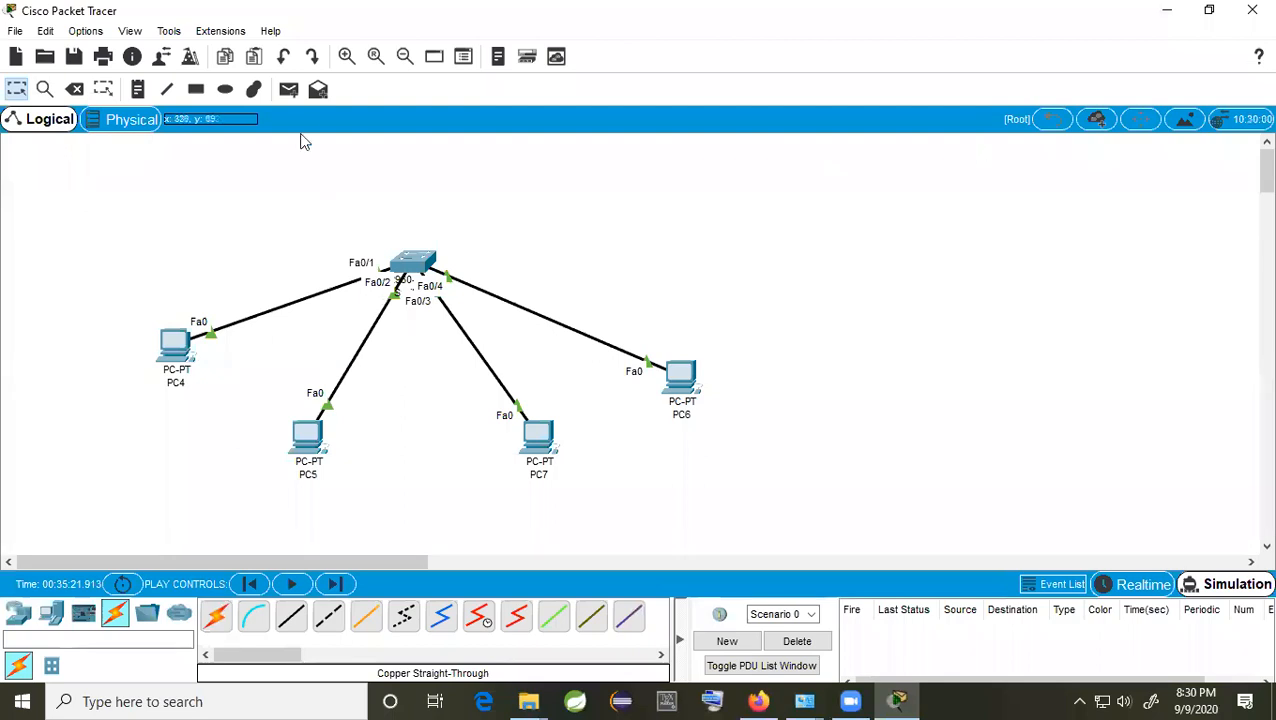
# Step: Add a simple ICMP ping from PC4 to PC6 and select its entry in the PDU list
pyautogui.click(288, 90)
pyautogui.click(176, 346)
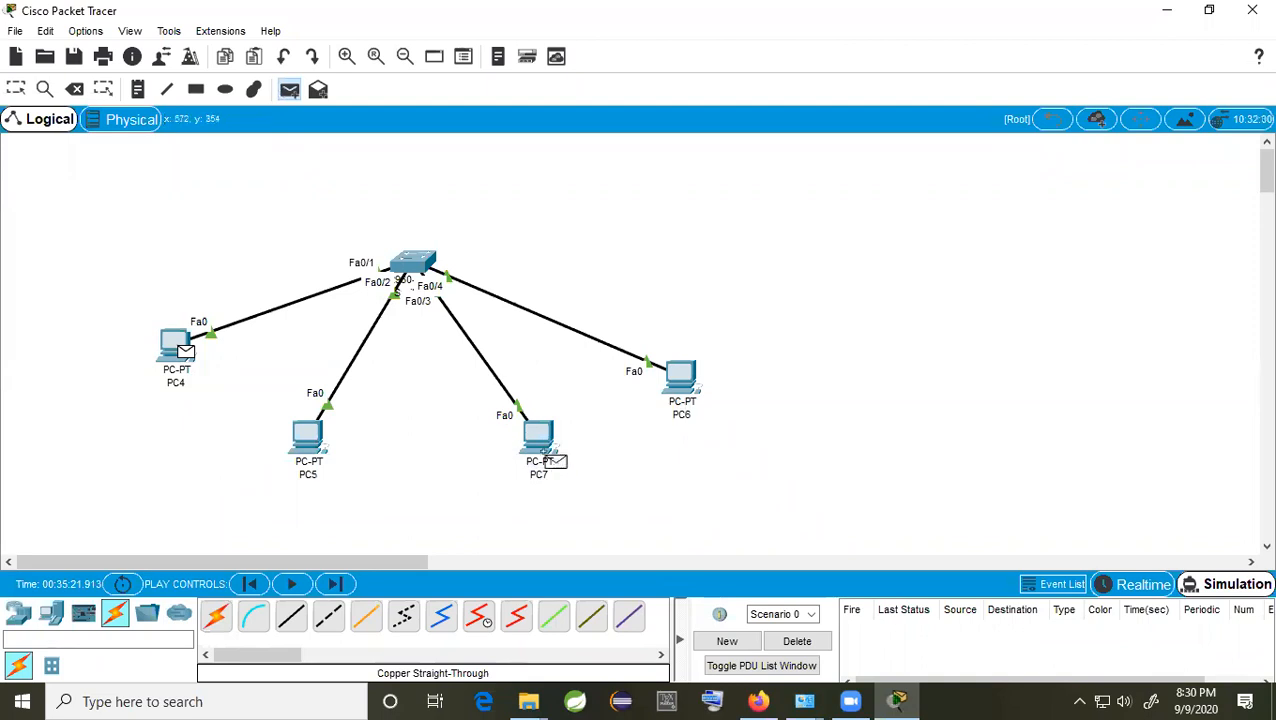
pyautogui.click(682, 384)
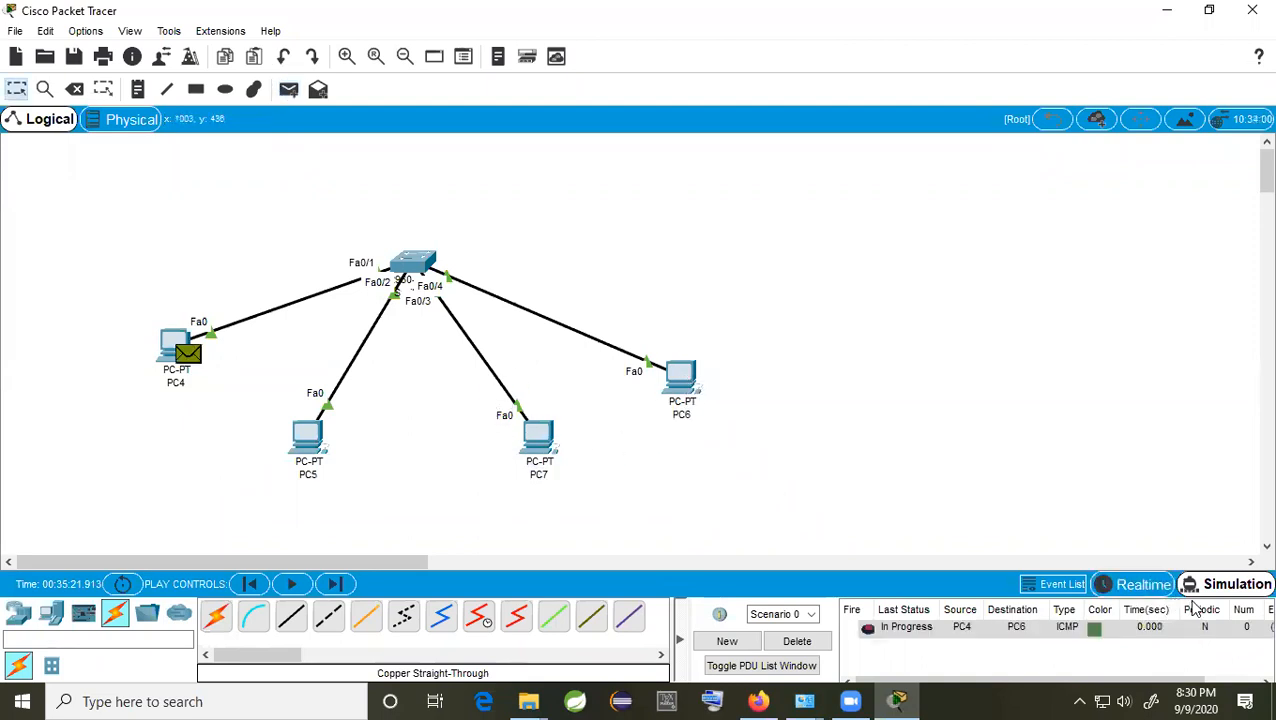
pyautogui.click(921, 633)
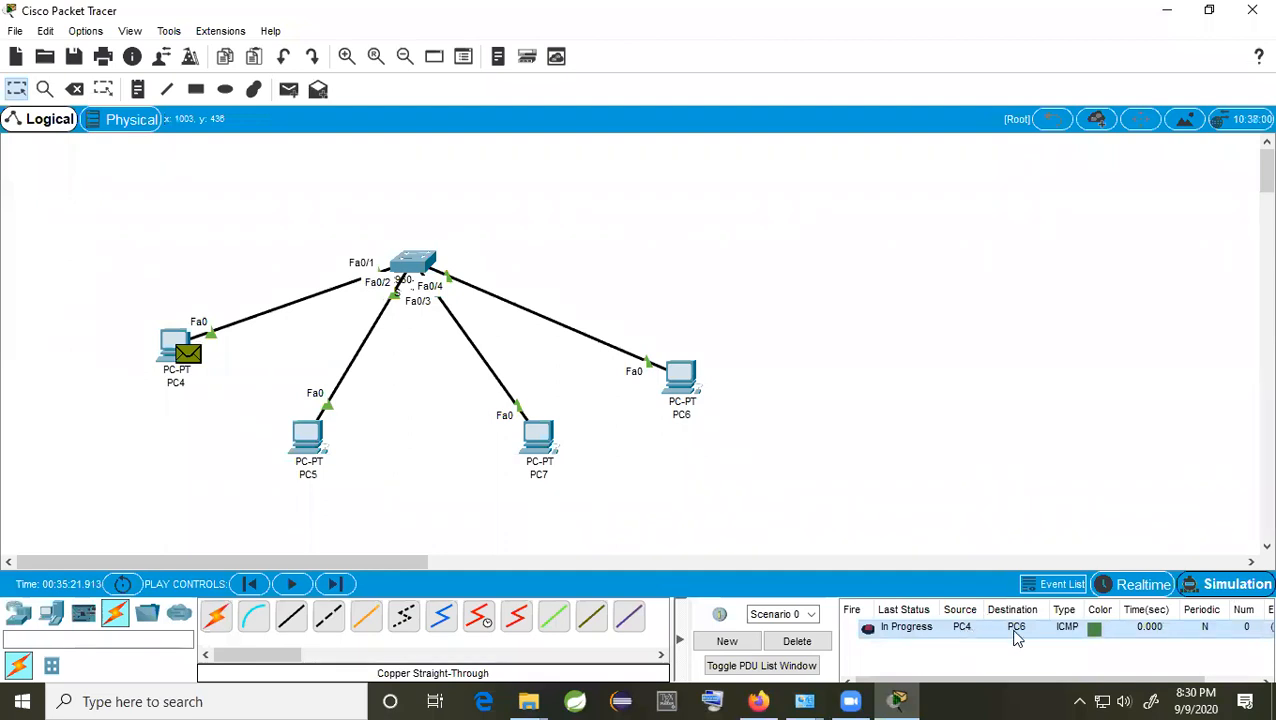
# Step: Step the PC4-to-PC6 ping through Switch0 to PC6 and back until it reports Successful
pyautogui.click(1222, 586)
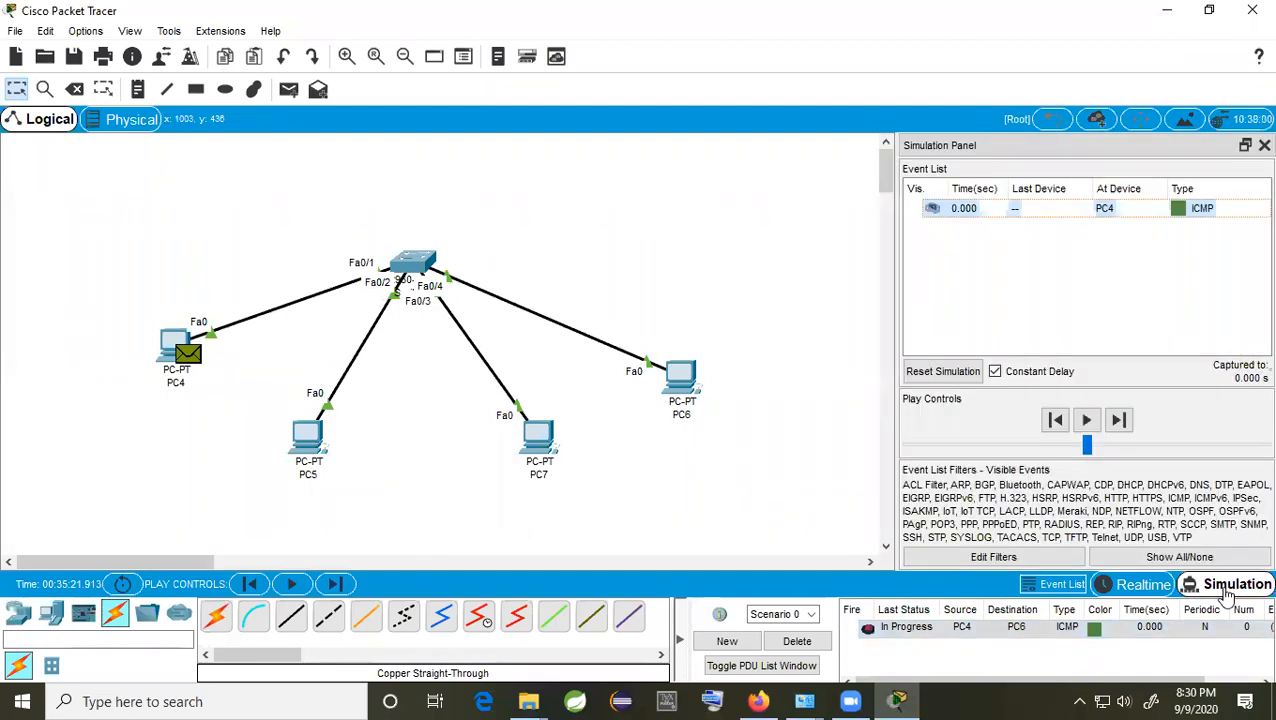
pyautogui.click(1118, 420)
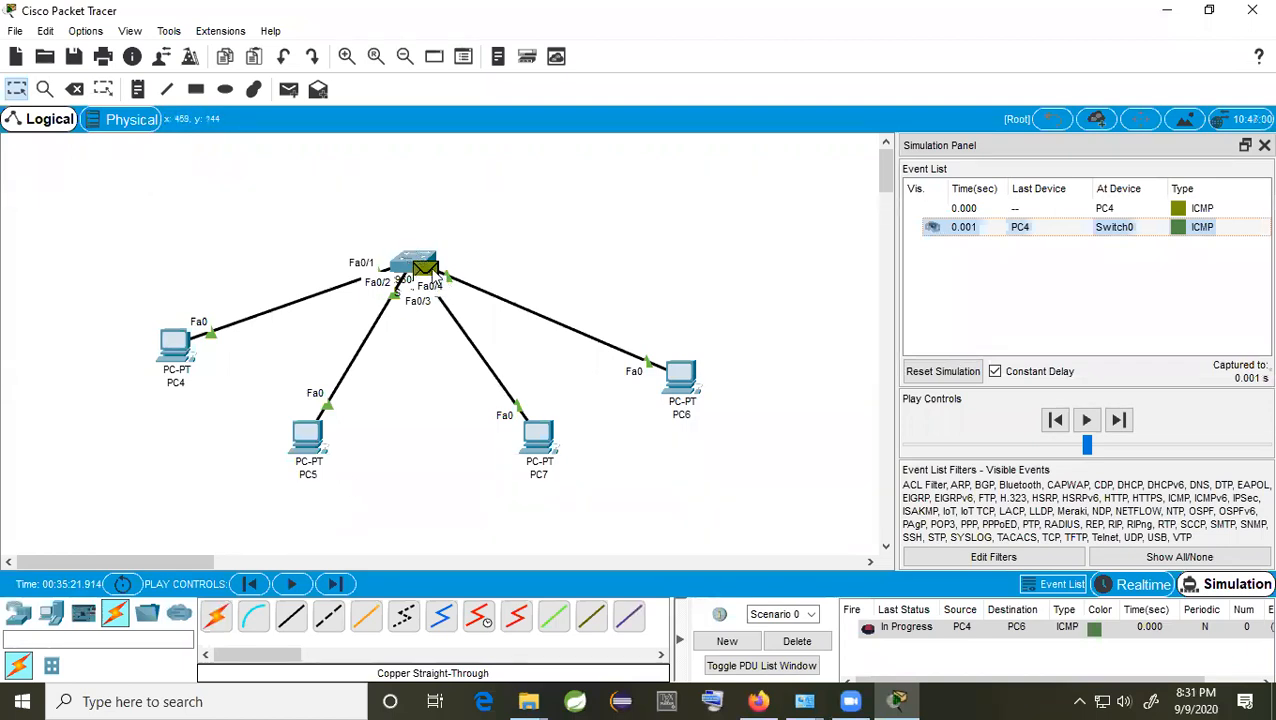
pyautogui.click(1119, 420)
pyautogui.click(1119, 420)
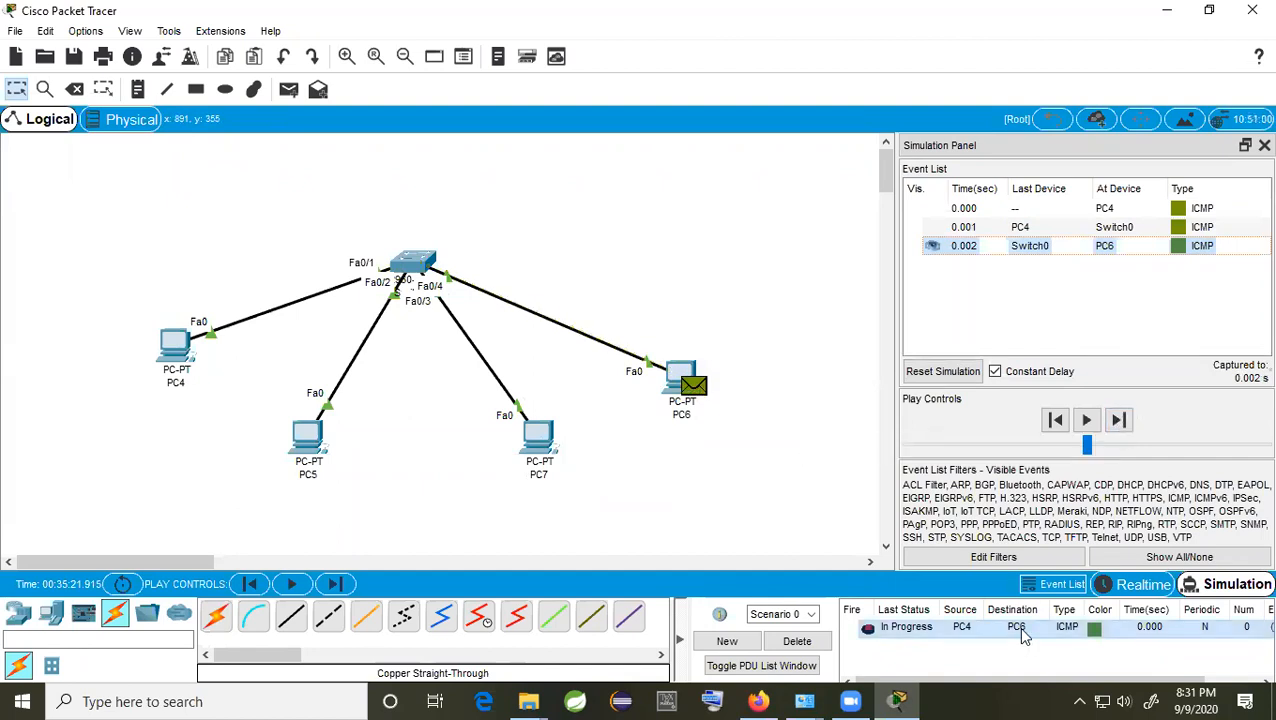
pyautogui.click(1119, 422)
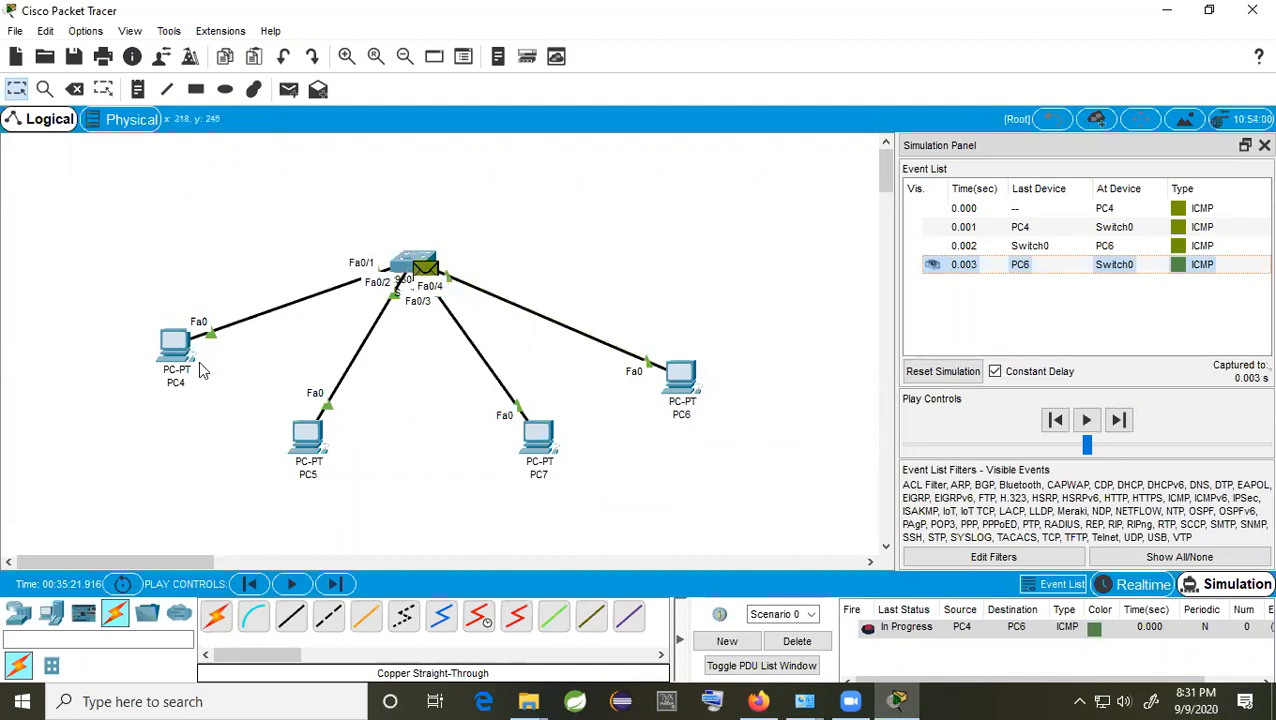
pyautogui.moveTo(184, 367)
pyautogui.click(1119, 420)
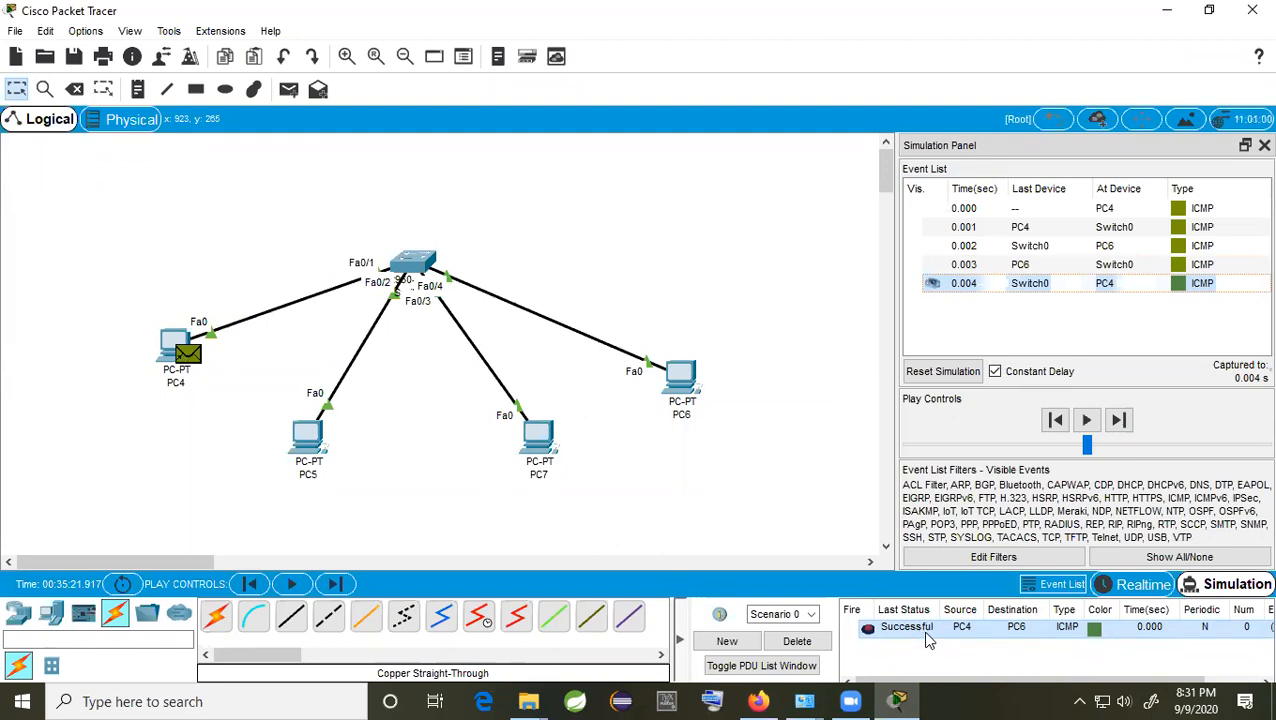
pyautogui.click(1262, 146)
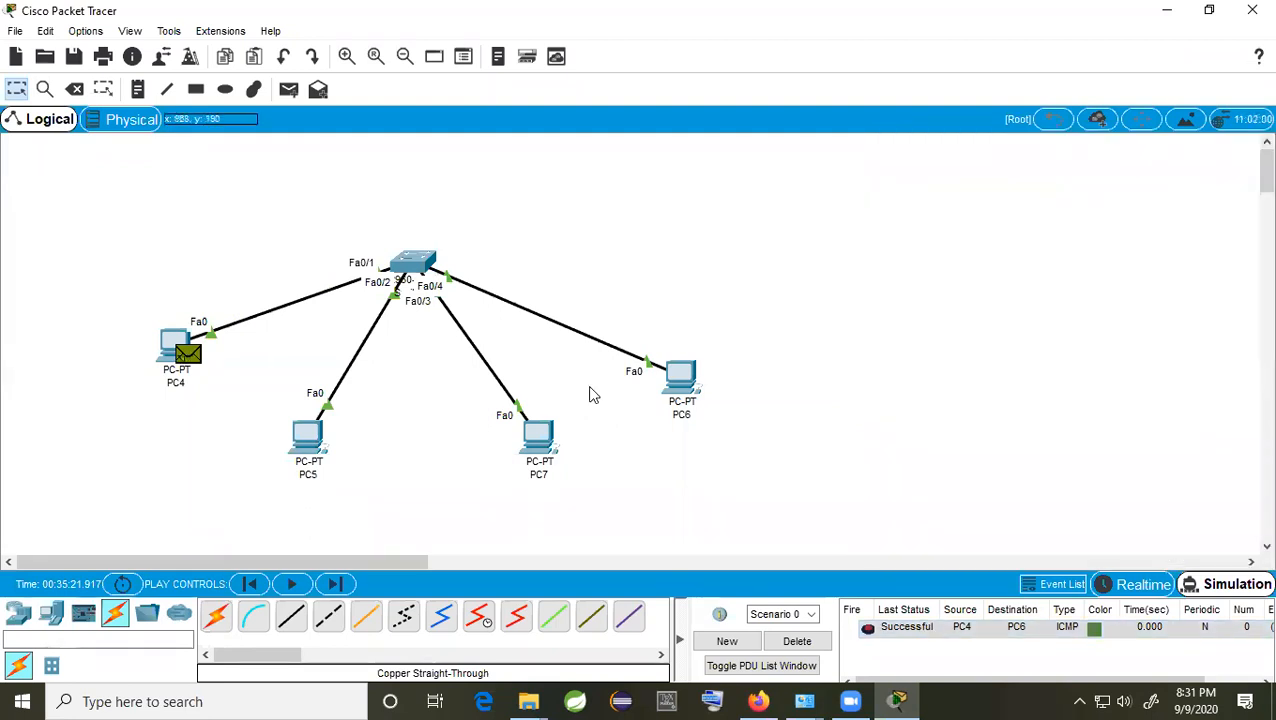
# Step: Place a second 2960 switch at the upper right and add new PCs beside PC7 and PC9
pyautogui.click(17, 613)
pyautogui.click(52, 667)
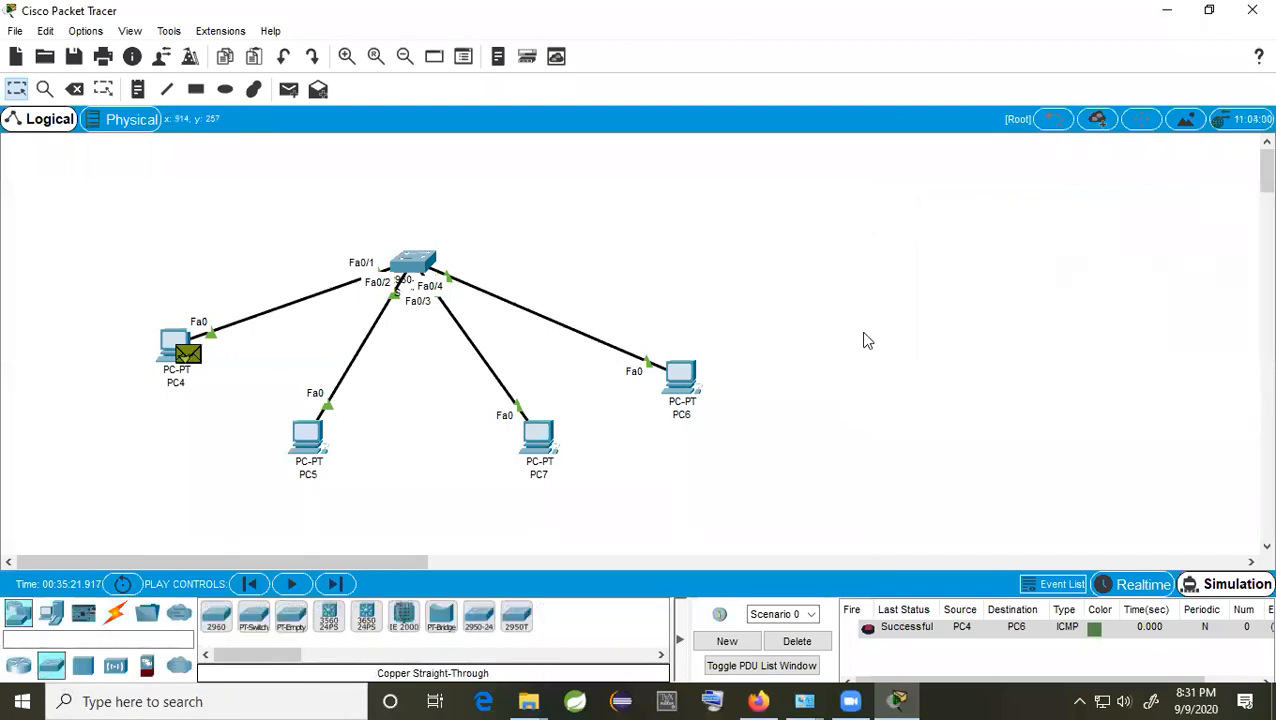
pyautogui.moveTo(216, 615); pyautogui.dragTo(832, 262)
pyautogui.click(52, 613)
pyautogui.moveTo(216, 615); pyautogui.dragTo(932, 462)
pyautogui.moveTo(214, 632); pyautogui.dragTo(1028, 445)
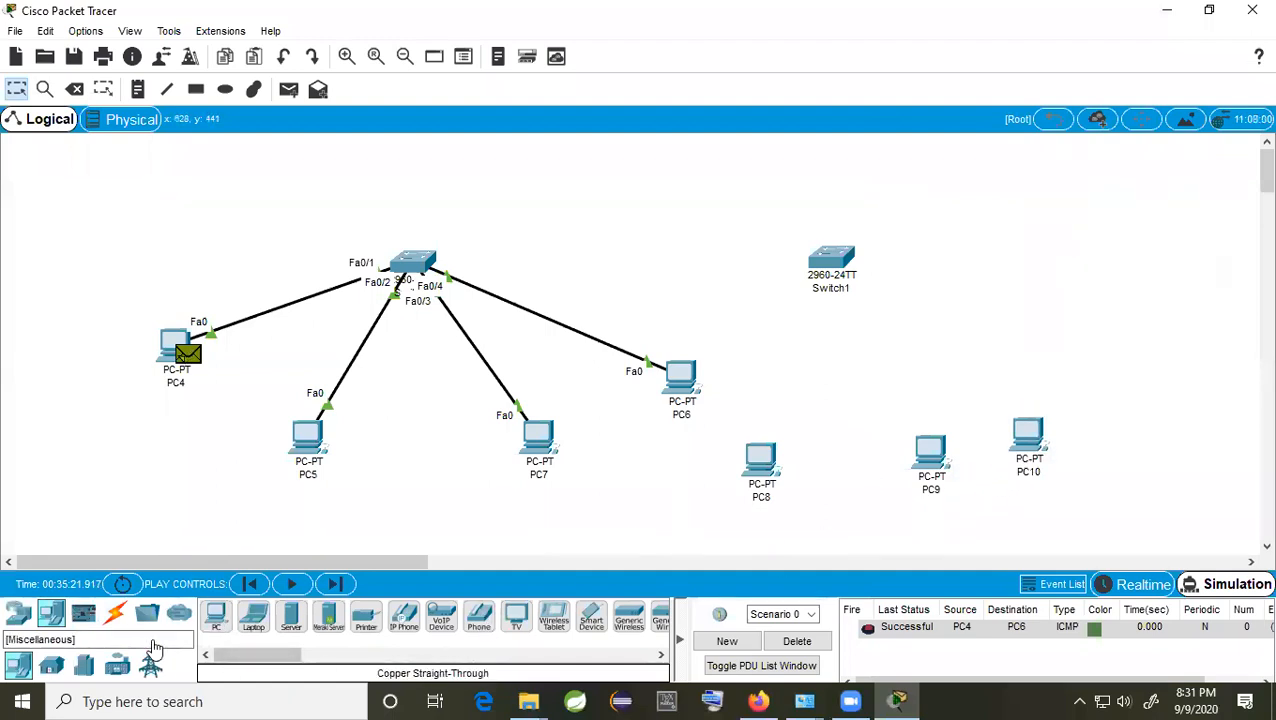
# Step: Link PC8, PC9 and PC10 to Switch1 with automatically chosen cables
pyautogui.click(115, 613)
pyautogui.click(218, 617)
pyautogui.click(760, 458)
pyautogui.click(843, 262)
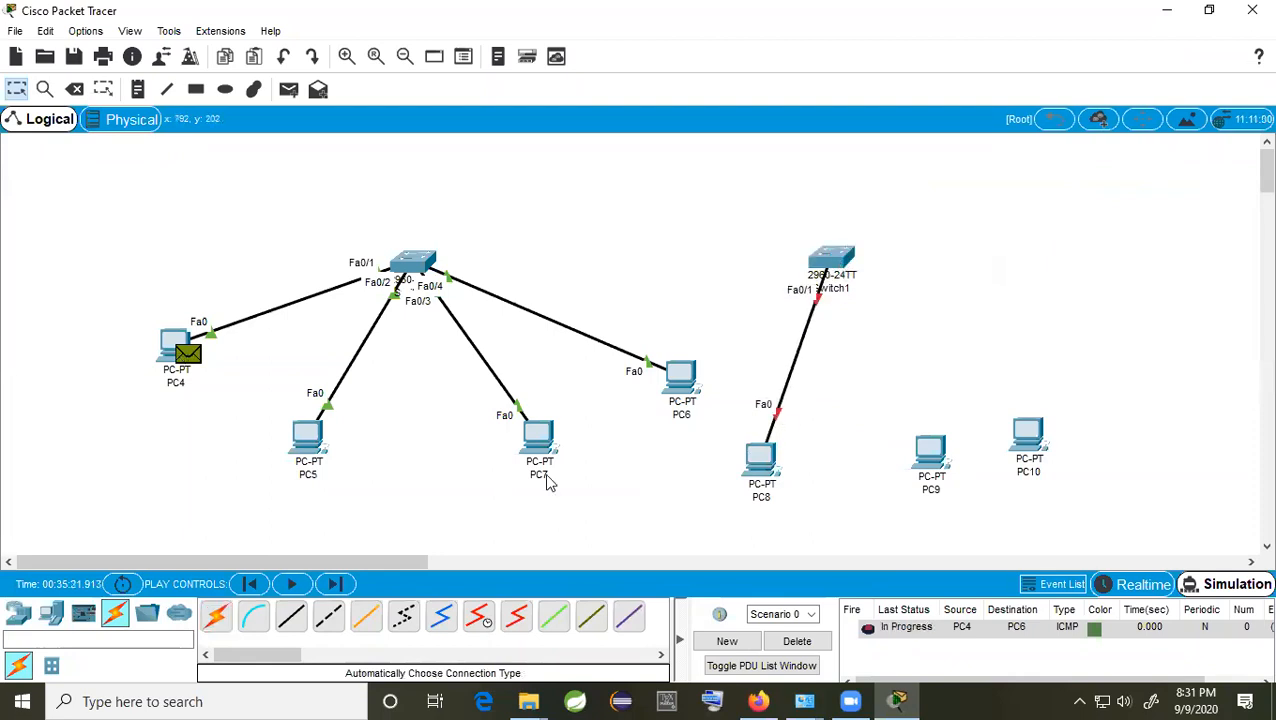
pyautogui.click(215, 616)
pyautogui.click(935, 455)
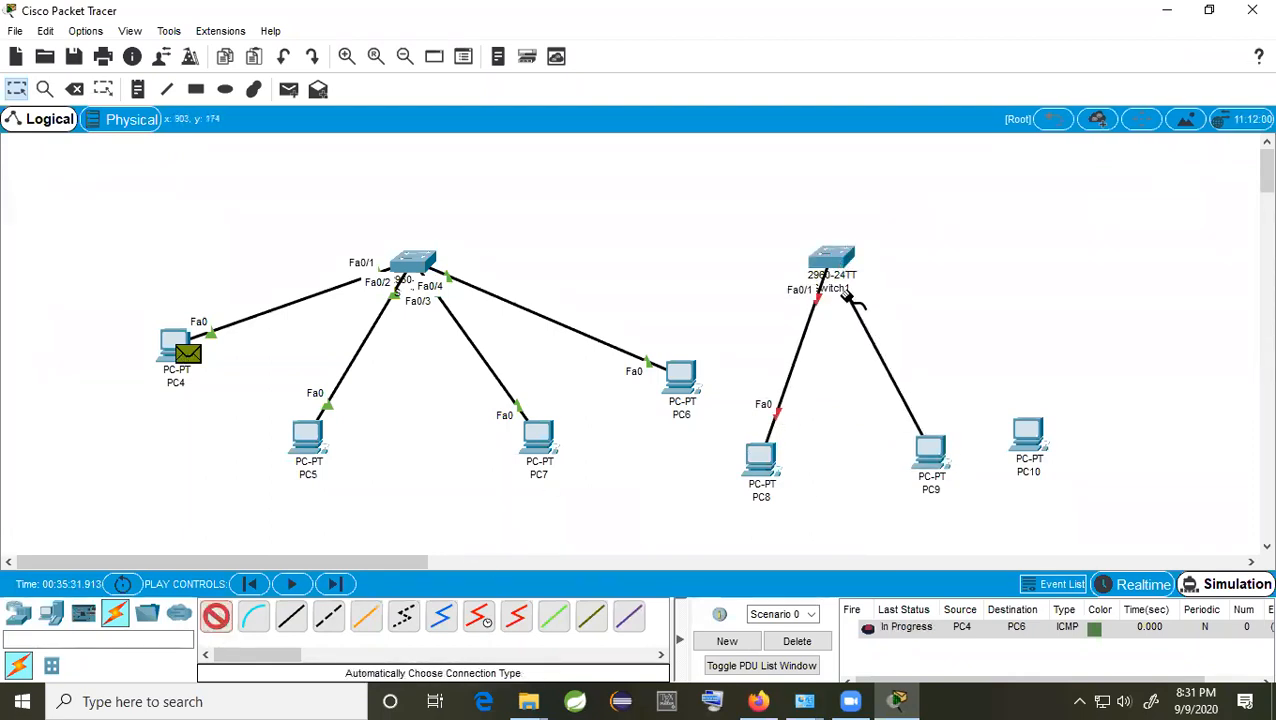
pyautogui.click(838, 266)
pyautogui.click(218, 617)
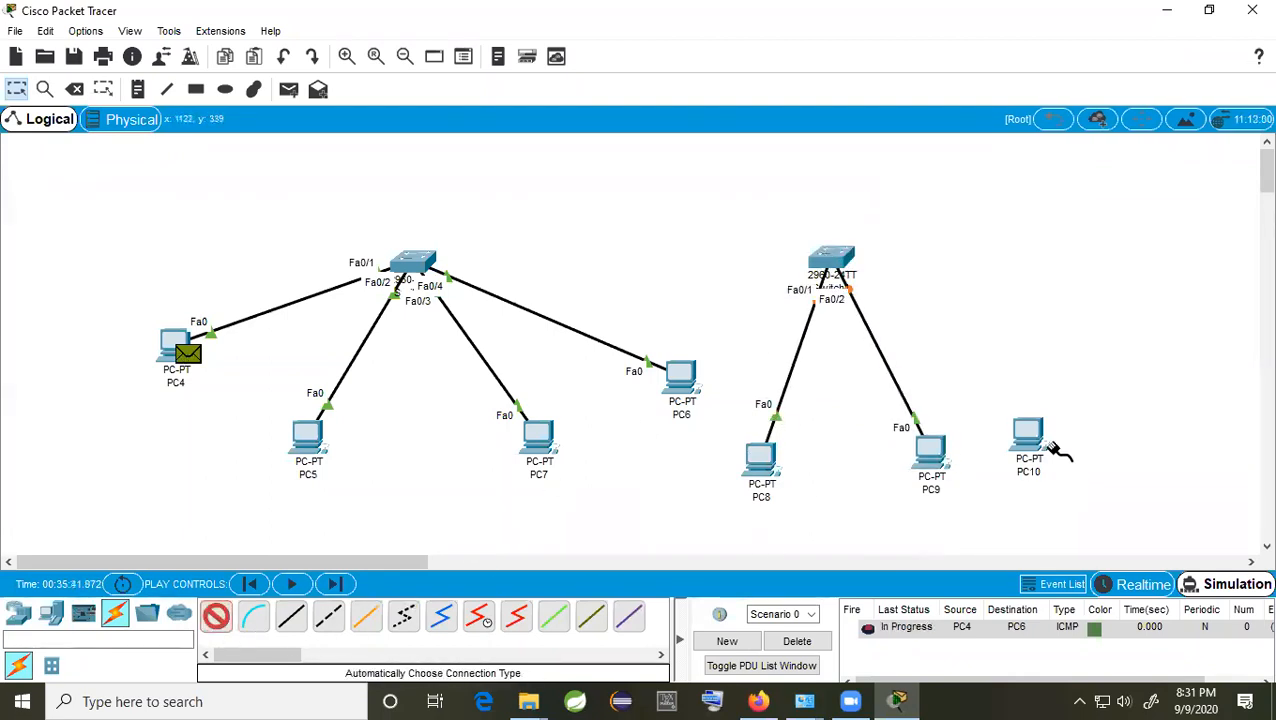
pyautogui.click(1045, 440)
pyautogui.click(838, 262)
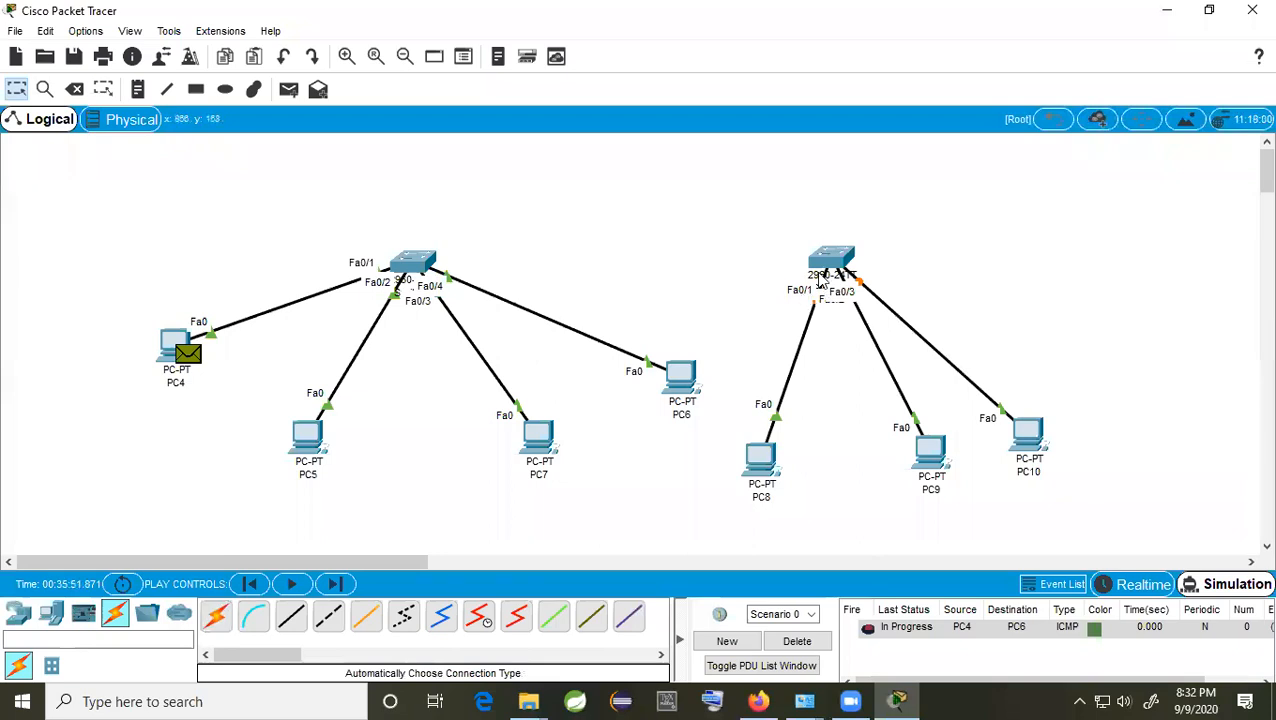
pyautogui.moveTo(833, 265)
# Step: Delete PC6, the left switch, PC5, PC7 and PC4, then return to Select mode
pyautogui.click(51, 615)
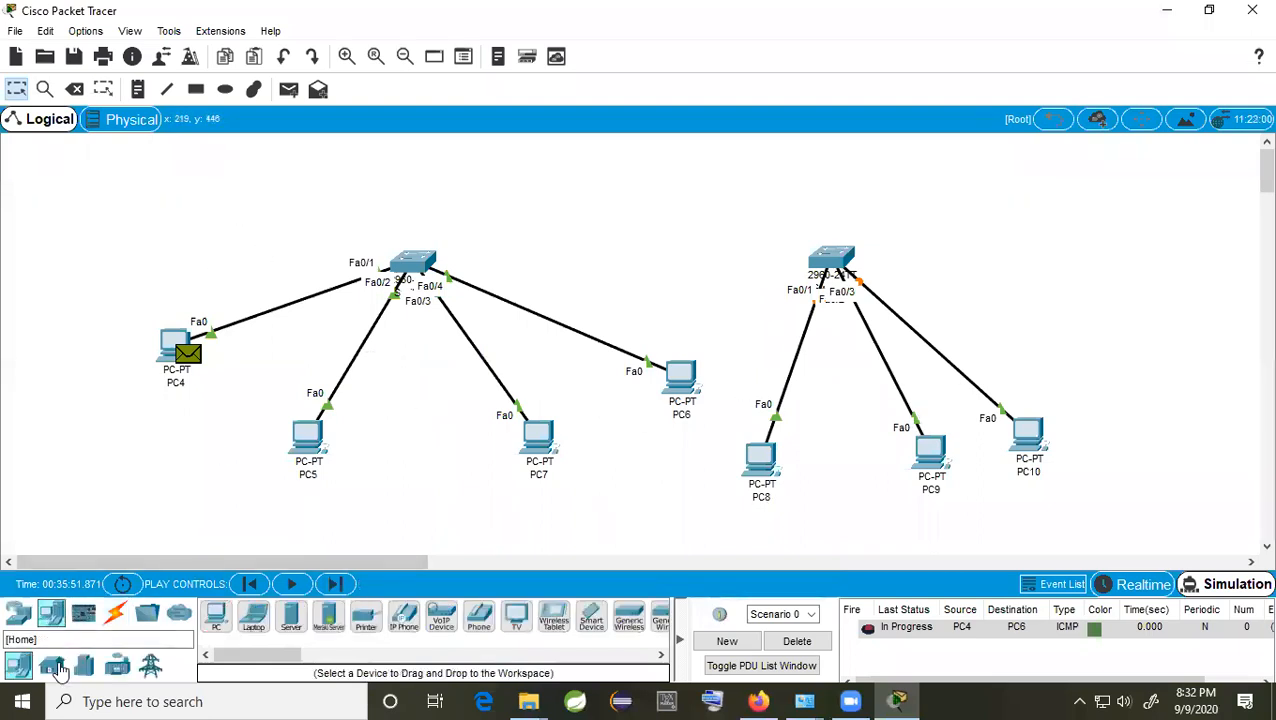
pyautogui.click(20, 615)
pyautogui.click(51, 665)
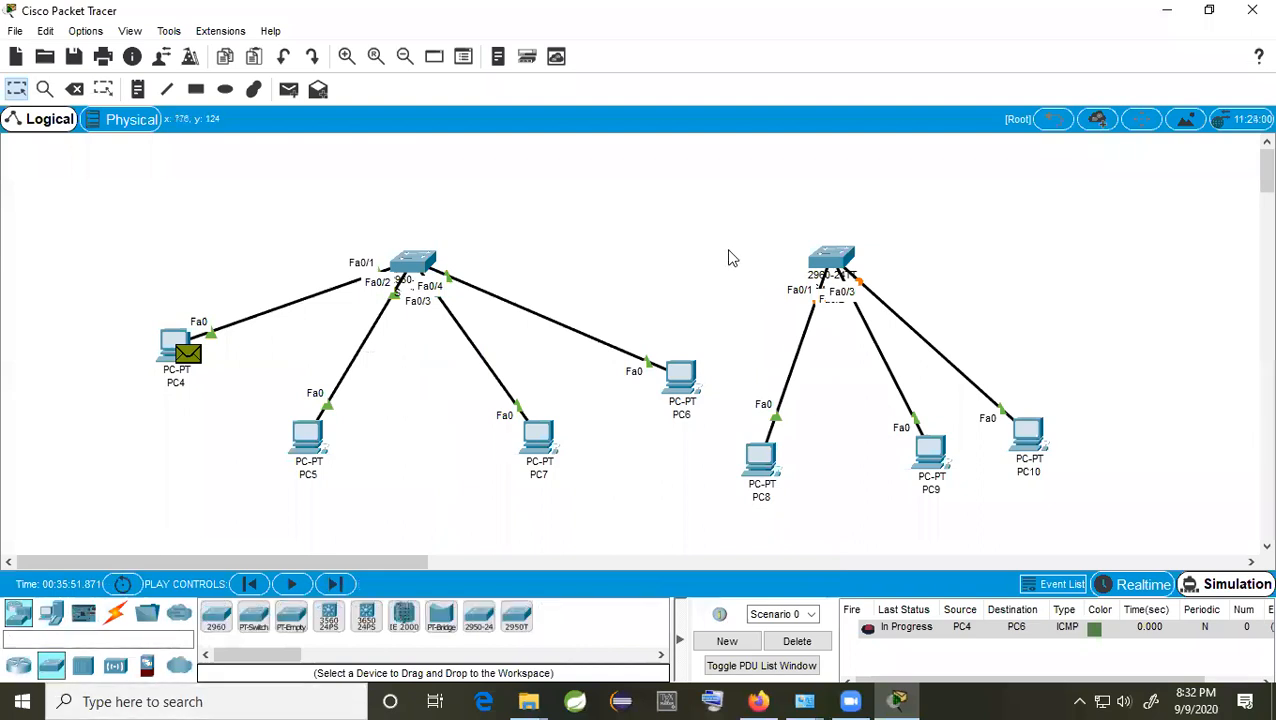
pyautogui.click(75, 89)
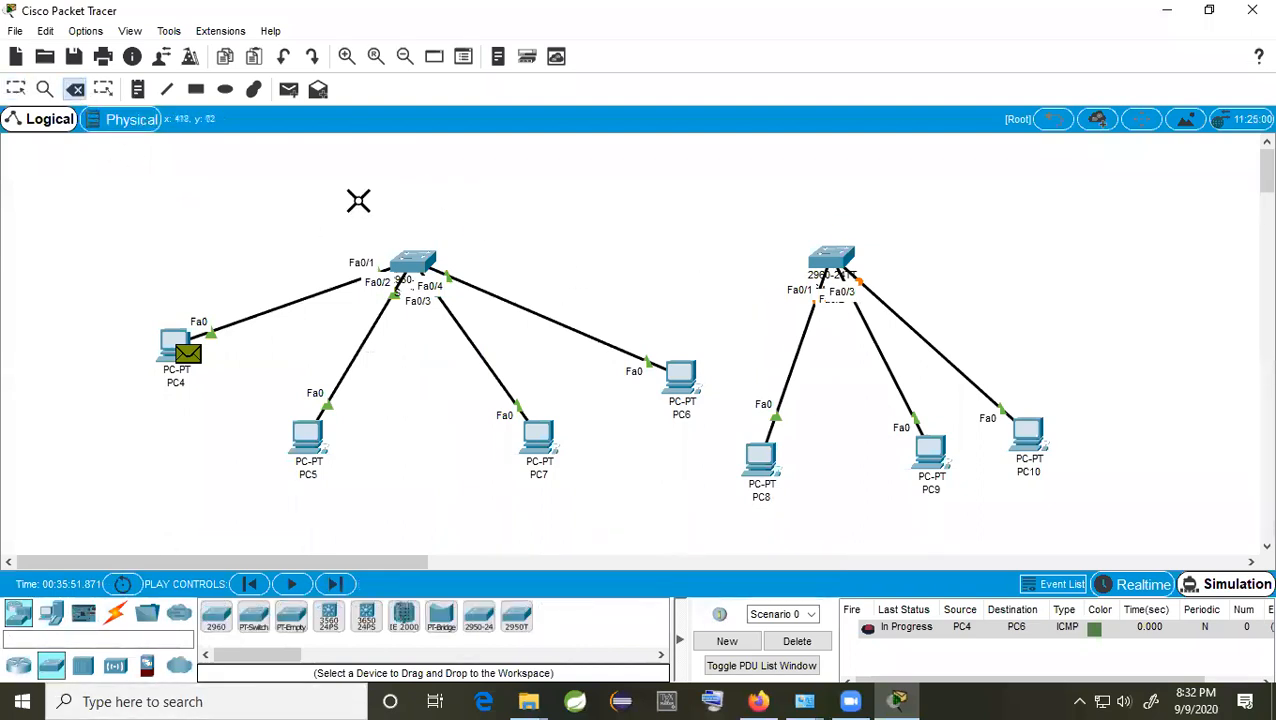
pyautogui.click(683, 375)
pyautogui.click(435, 268)
pyautogui.click(308, 433)
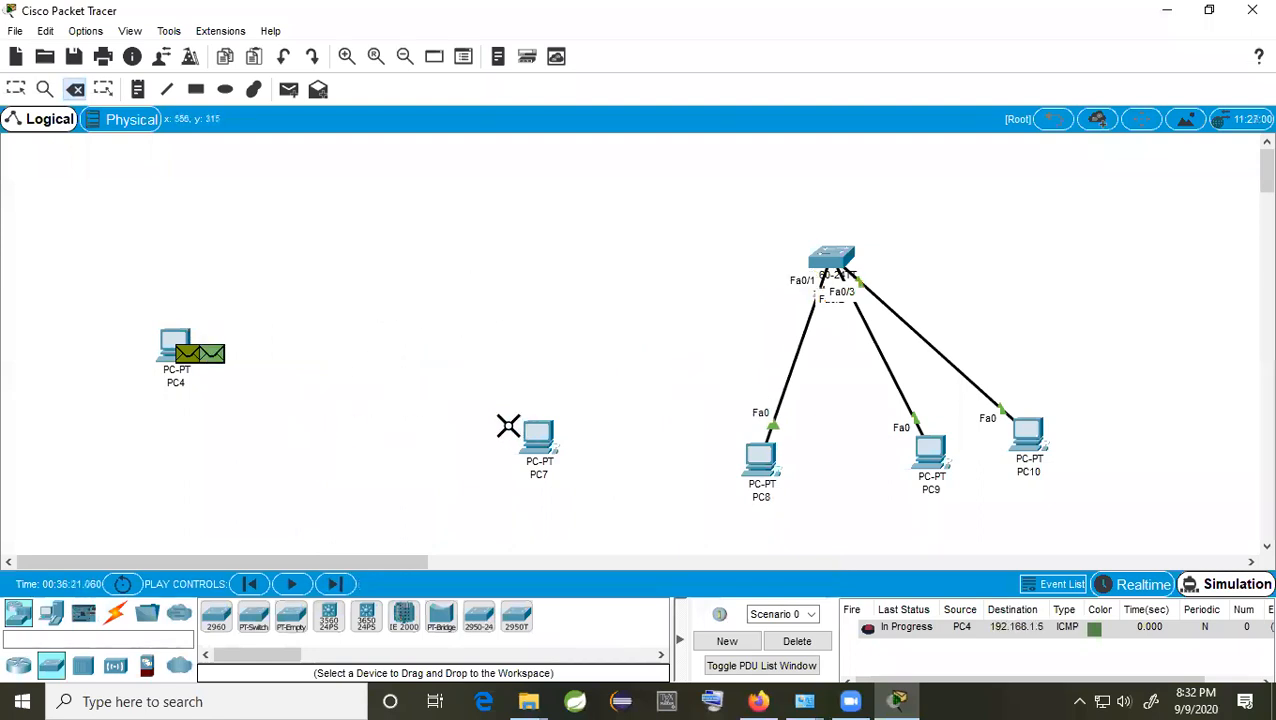
pyautogui.click(532, 435)
pyautogui.click(177, 341)
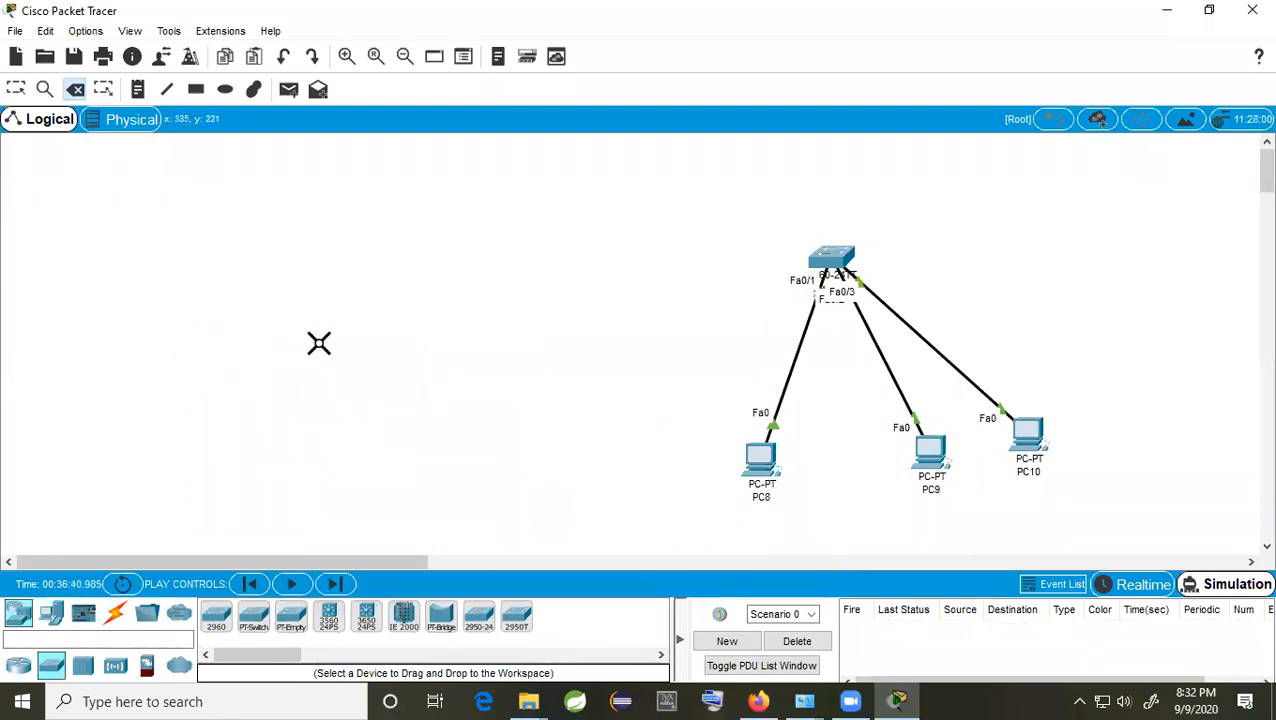
pyautogui.press('Escape')
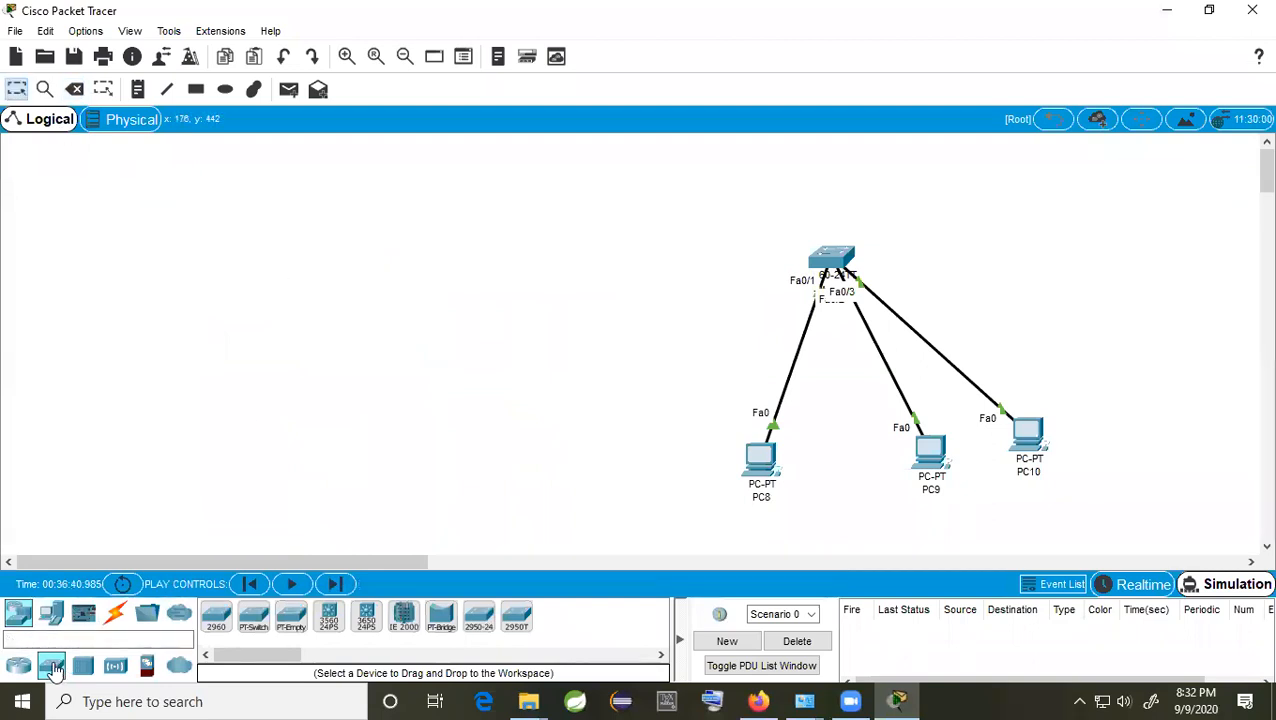
# Step: Place a 2960 Switch2 on the left with PC11, PC12 and PC13 below it
pyautogui.moveTo(55, 667); pyautogui.dragTo(352, 302)
pyautogui.click(51, 612)
pyautogui.moveTo(226, 614); pyautogui.dragTo(163, 470)
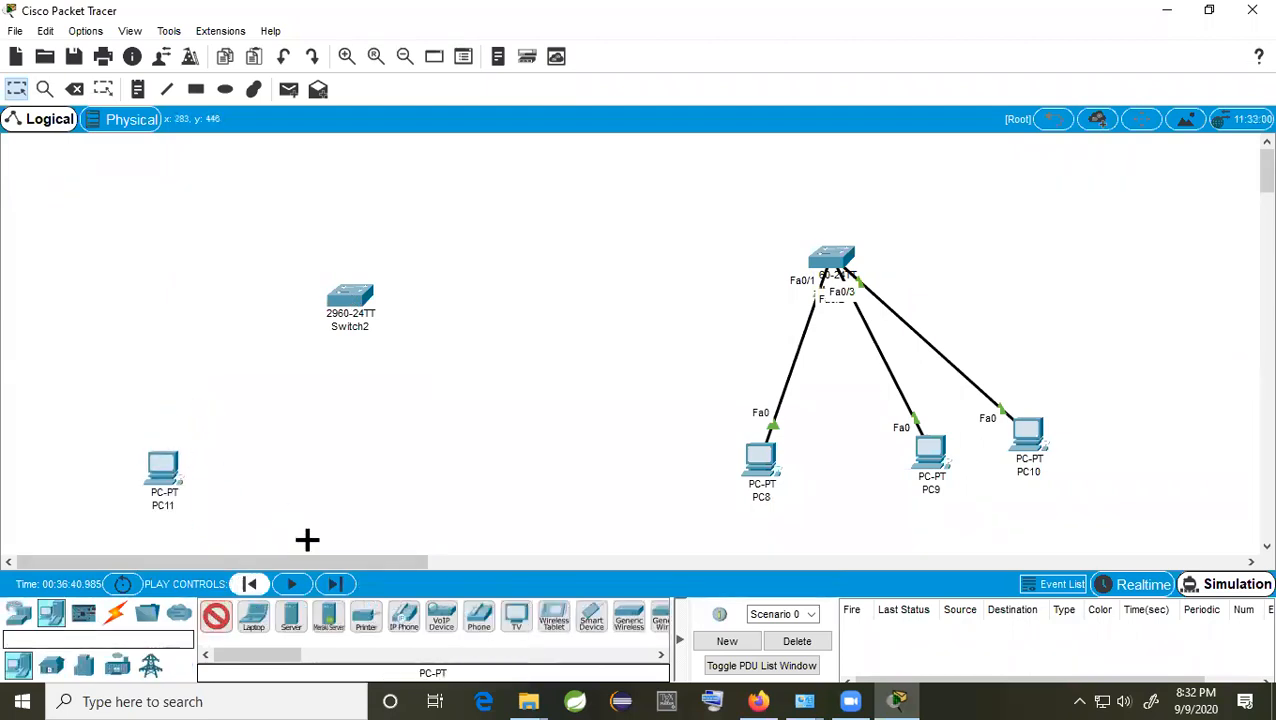
pyautogui.click(336, 472)
pyautogui.moveTo(216, 630); pyautogui.dragTo(466, 464)
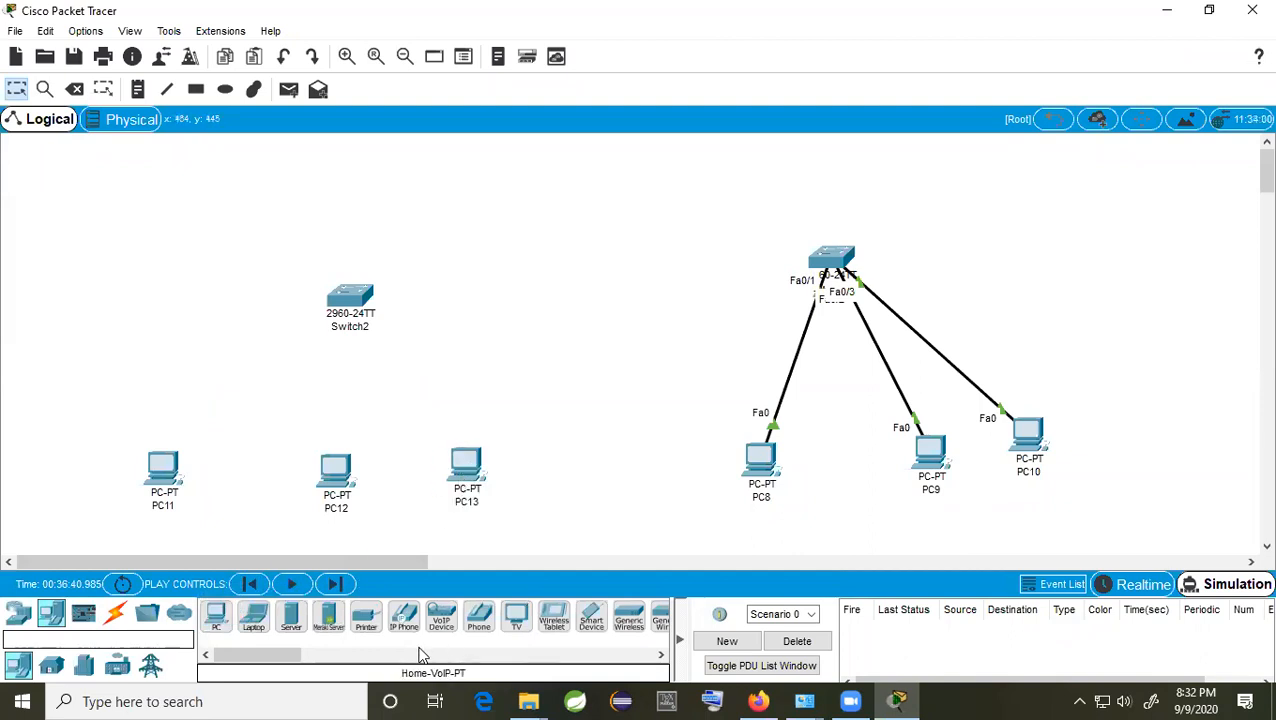
pyautogui.click(115, 613)
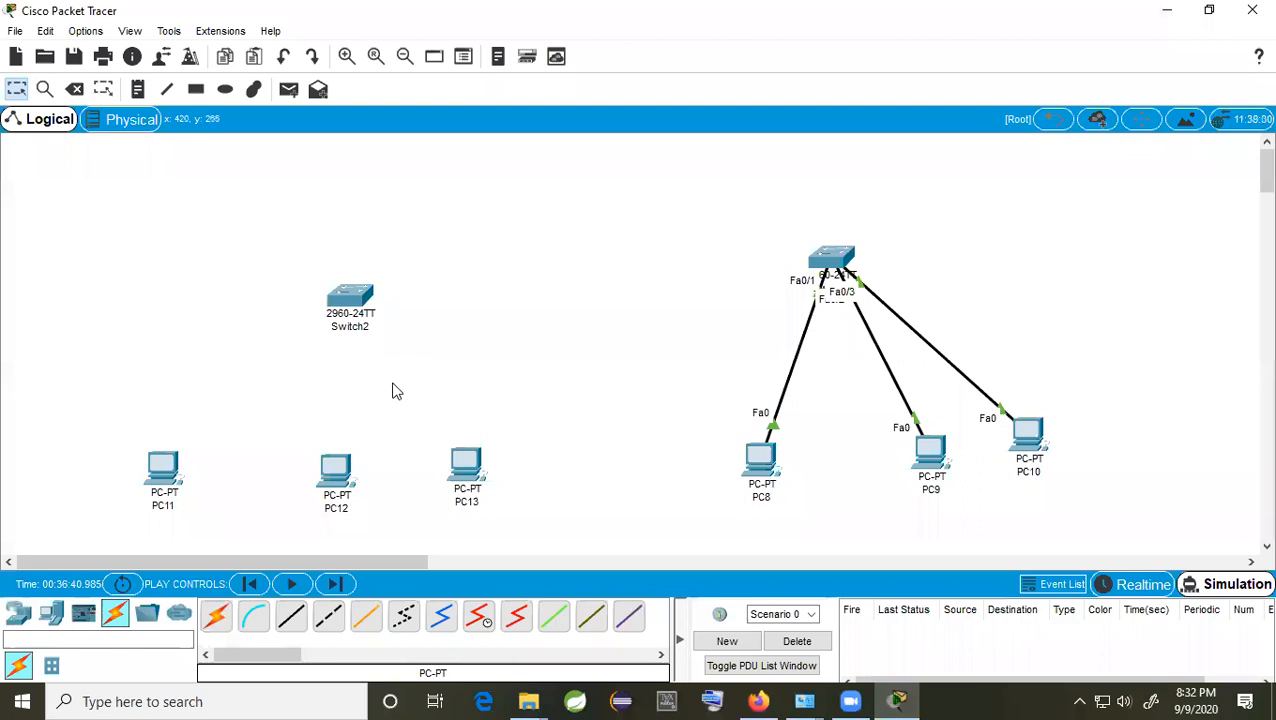
# Step: Cable PC11's FastEthernet0 to Switch2 port Fa0/5 with copper straight-through
pyautogui.click(299, 628)
pyautogui.click(188, 472)
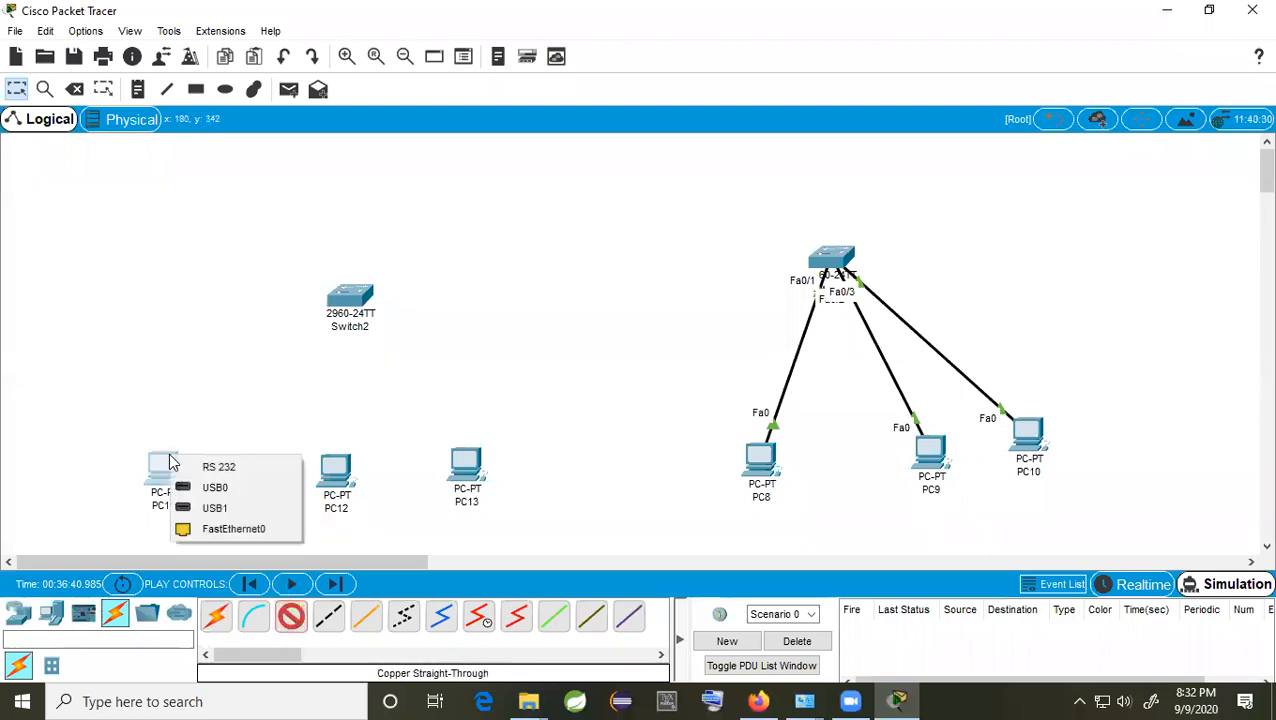
pyautogui.click(258, 531)
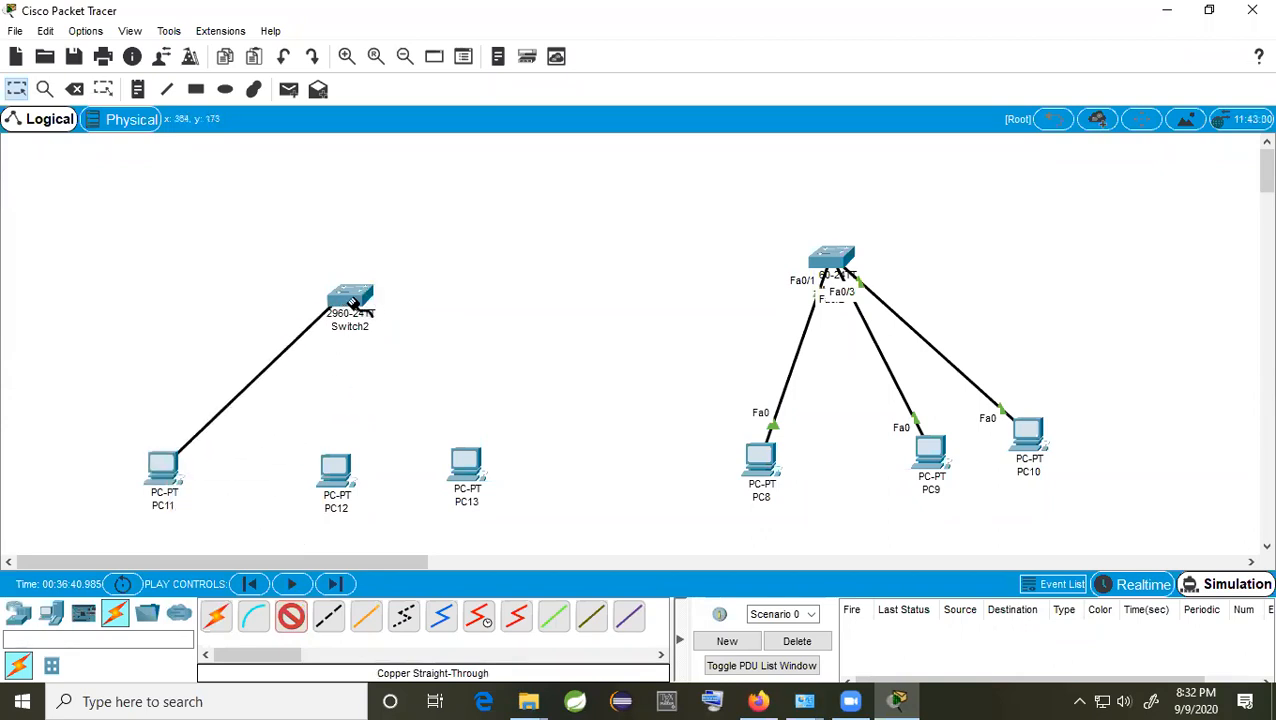
pyautogui.click(351, 299)
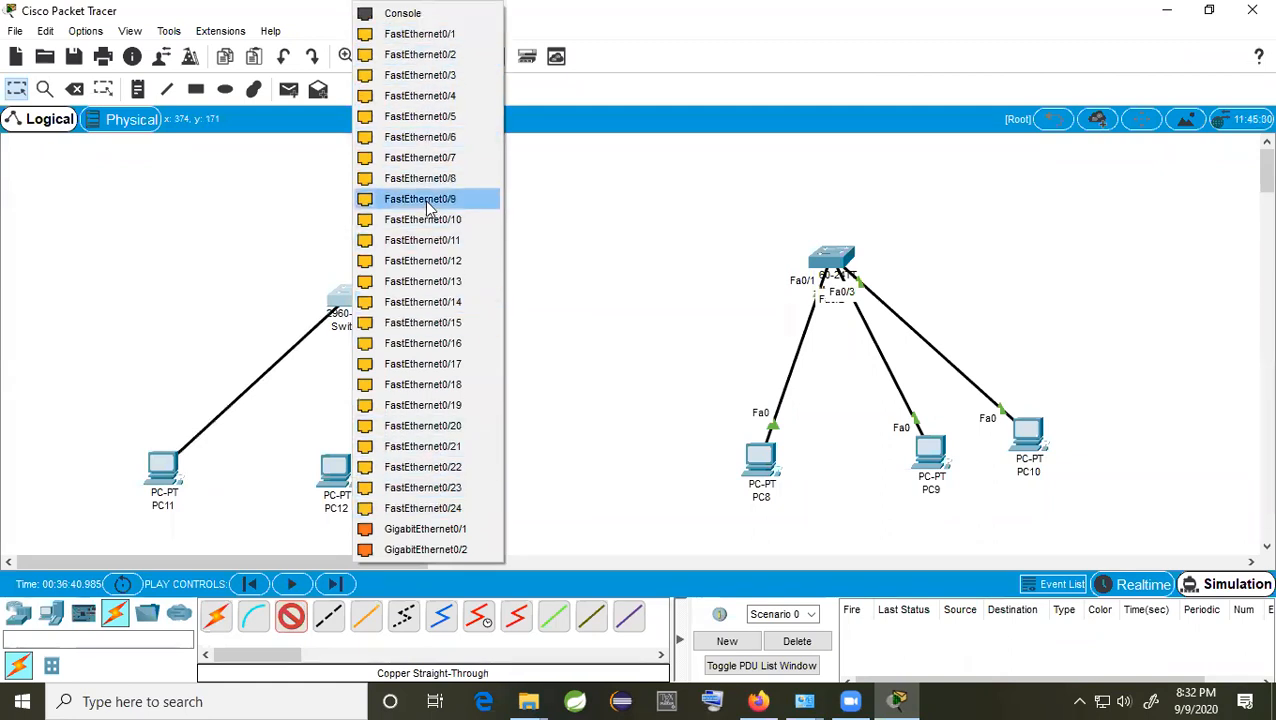
pyautogui.click(448, 115)
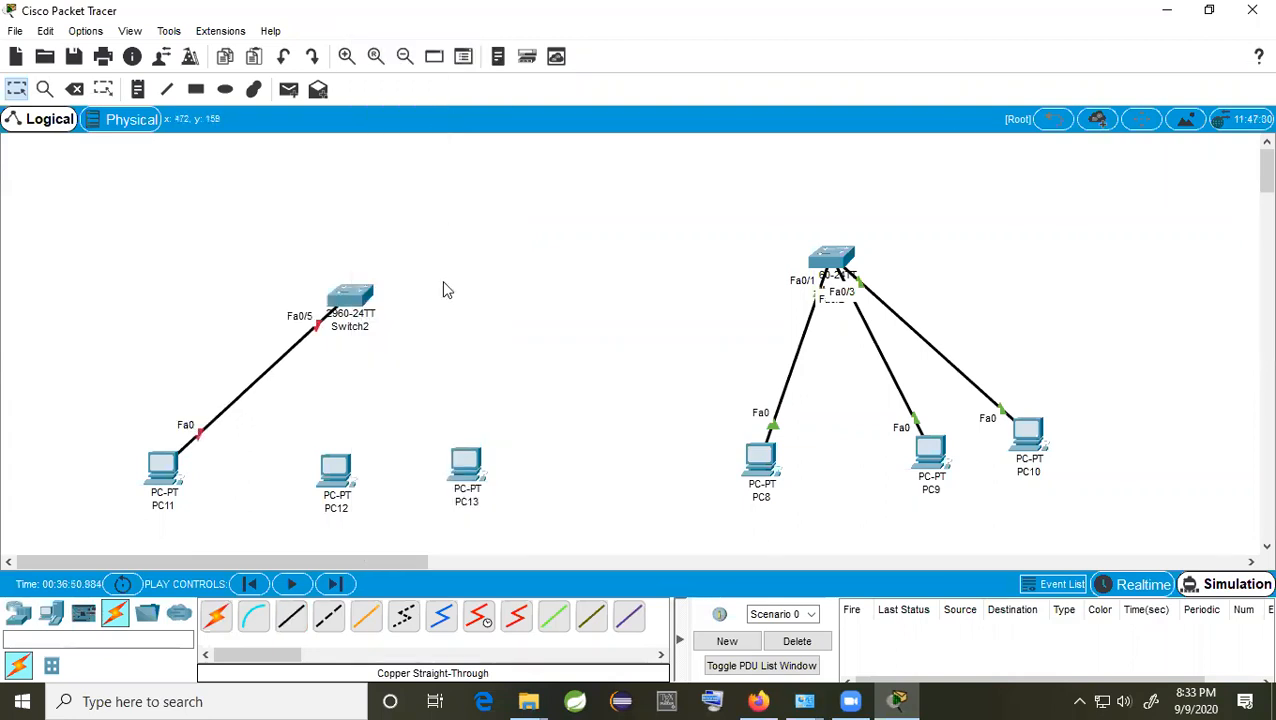
# Step: Cable PC12 to Switch2 port Fa0/10 and PC13 to port Fa0/1 with copper straight-through
pyautogui.click(291, 614)
pyautogui.click(336, 466)
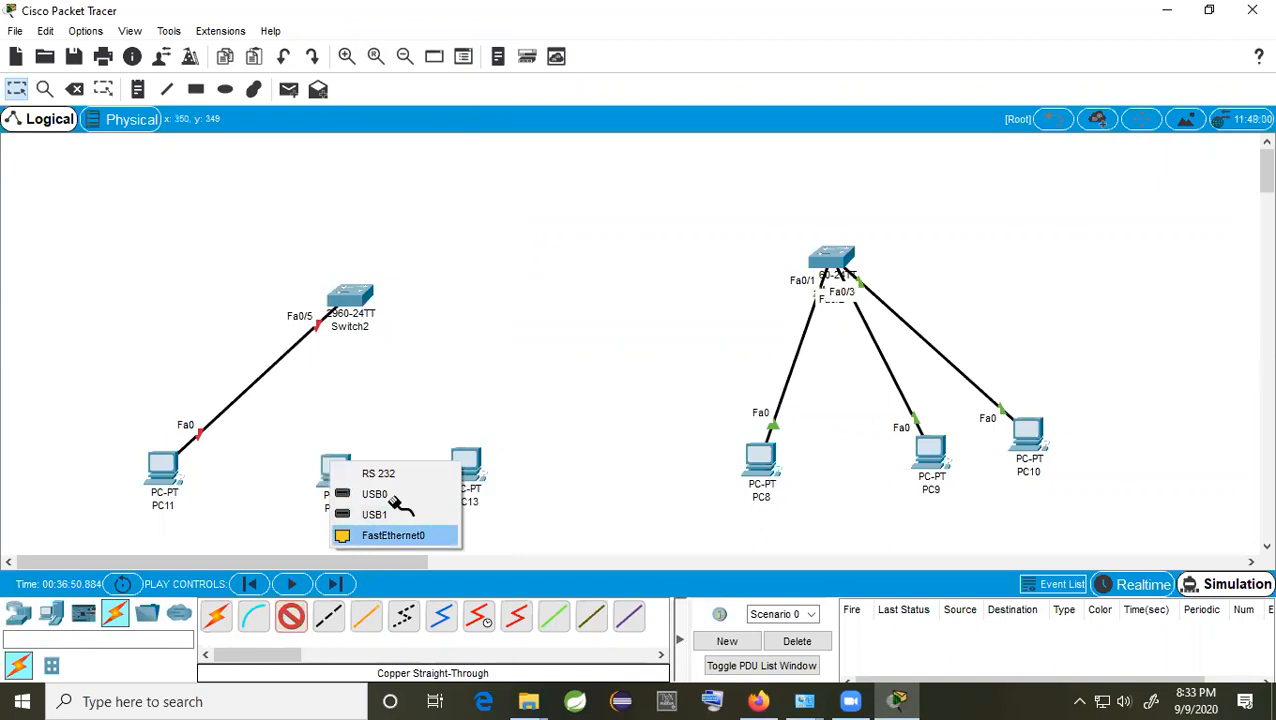
pyautogui.click(347, 529)
pyautogui.click(355, 300)
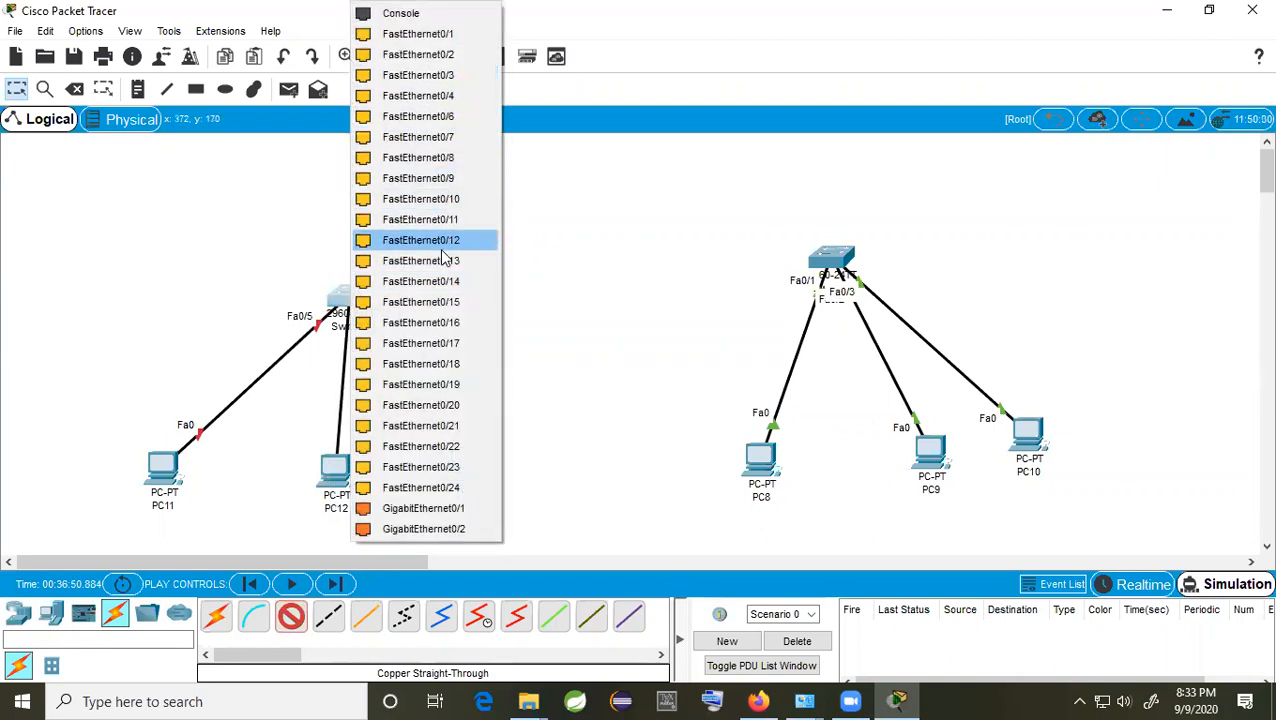
pyautogui.click(436, 202)
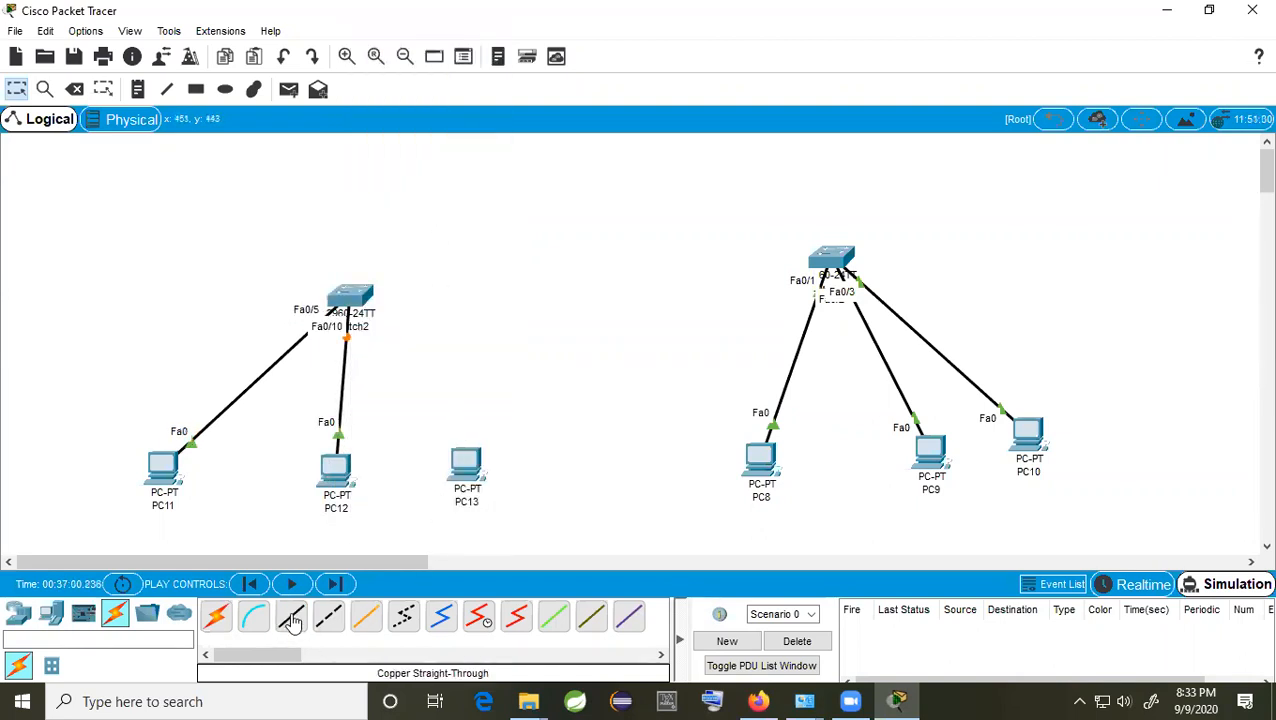
pyautogui.click(480, 467)
pyautogui.click(540, 536)
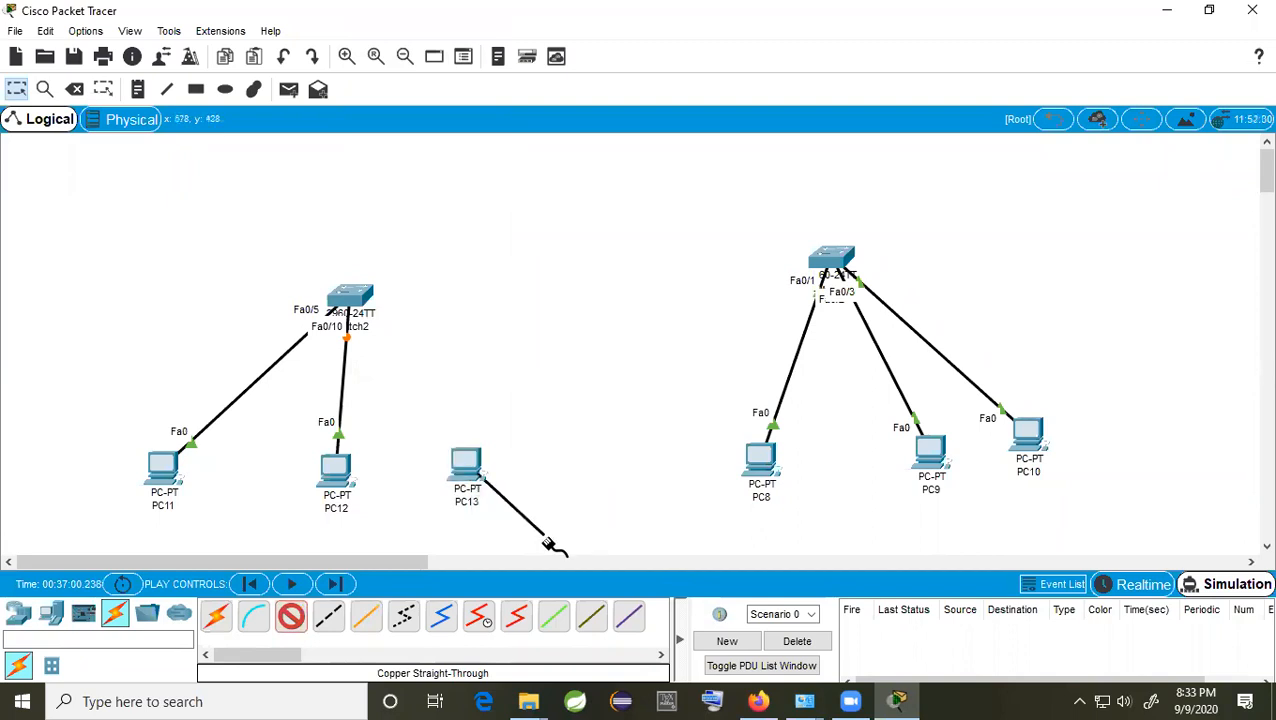
pyautogui.click(362, 300)
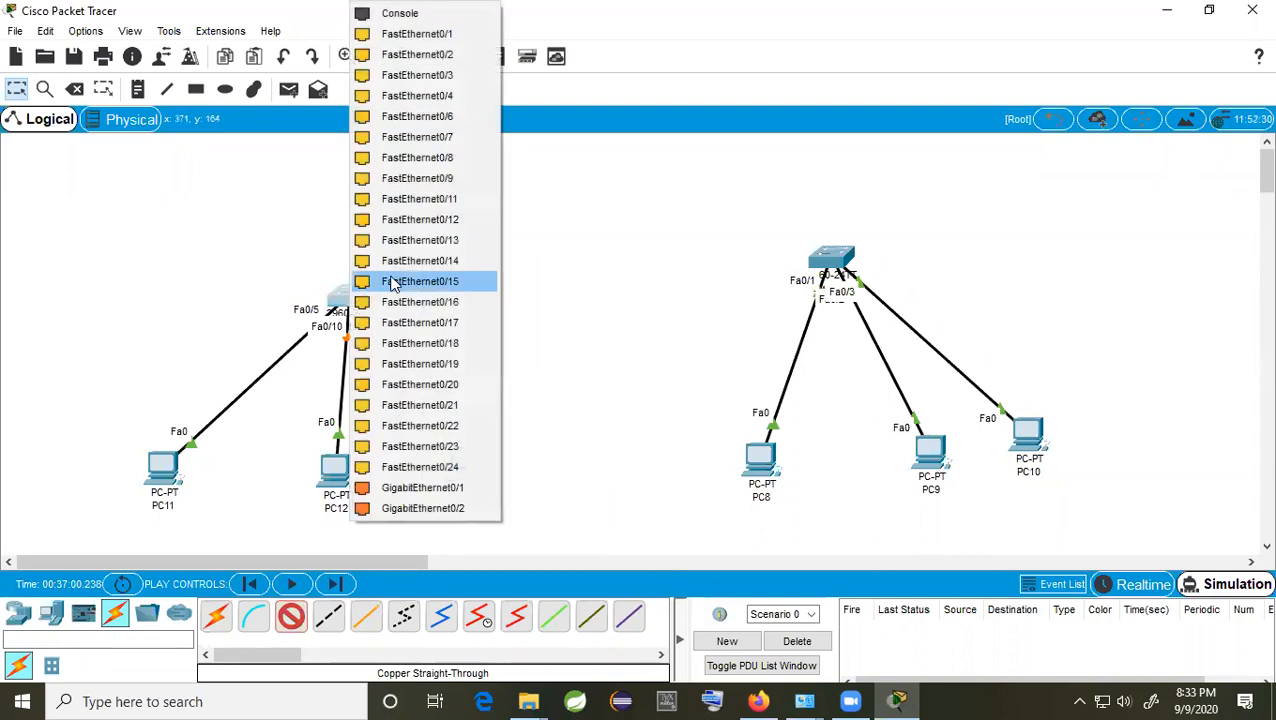
pyautogui.click(440, 32)
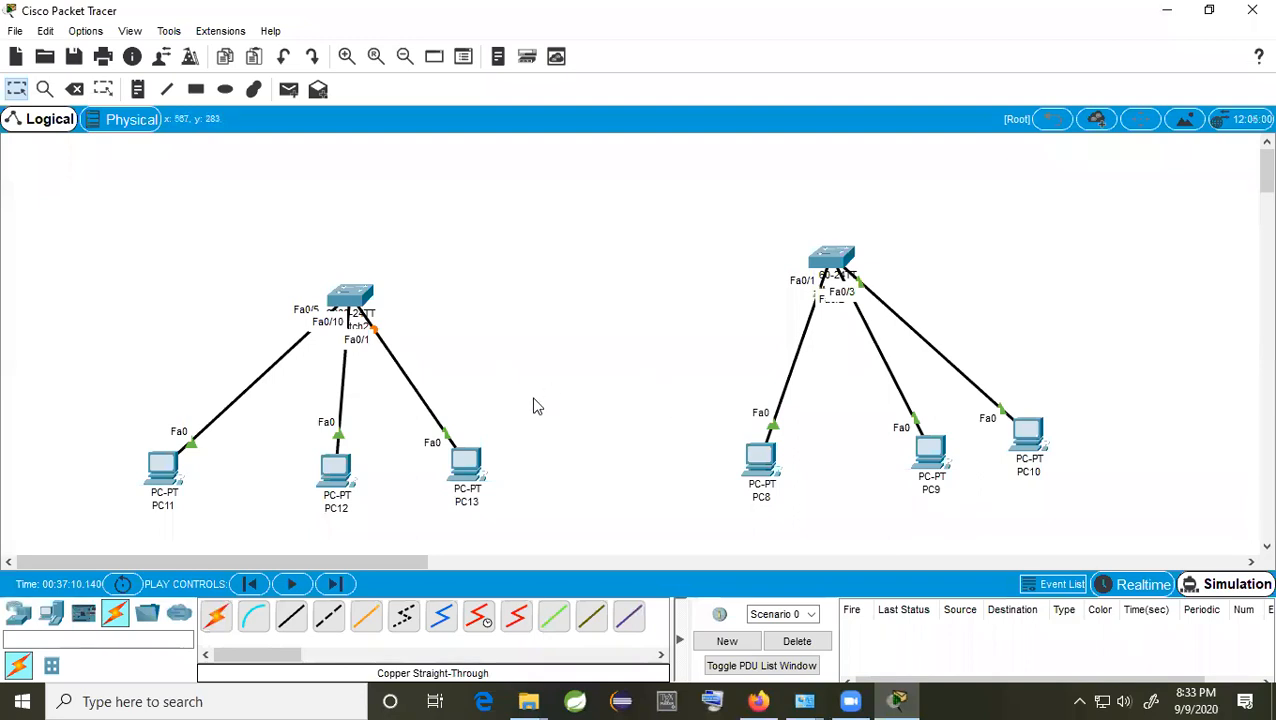
# Step: Place a 2911 router between the switches and cable it automatically to Switch2 and Switch1
pyautogui.click(16, 620)
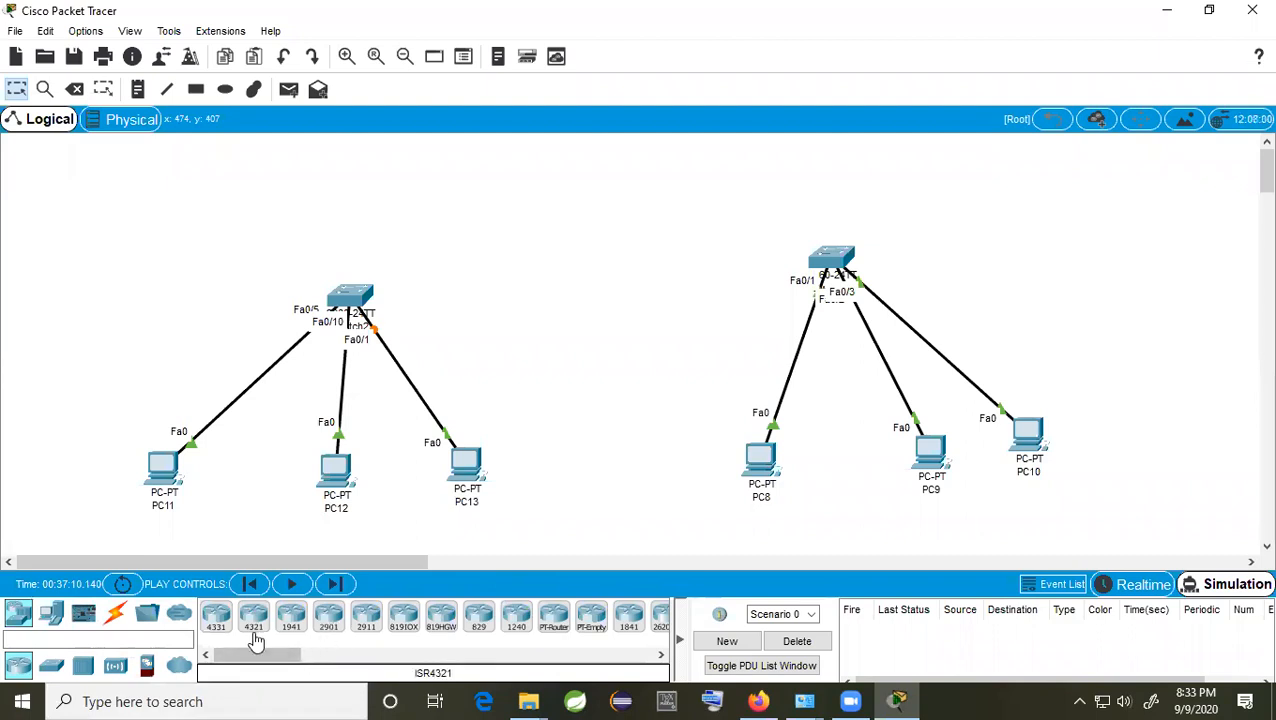
pyautogui.moveTo(367, 618); pyautogui.dragTo(546, 258)
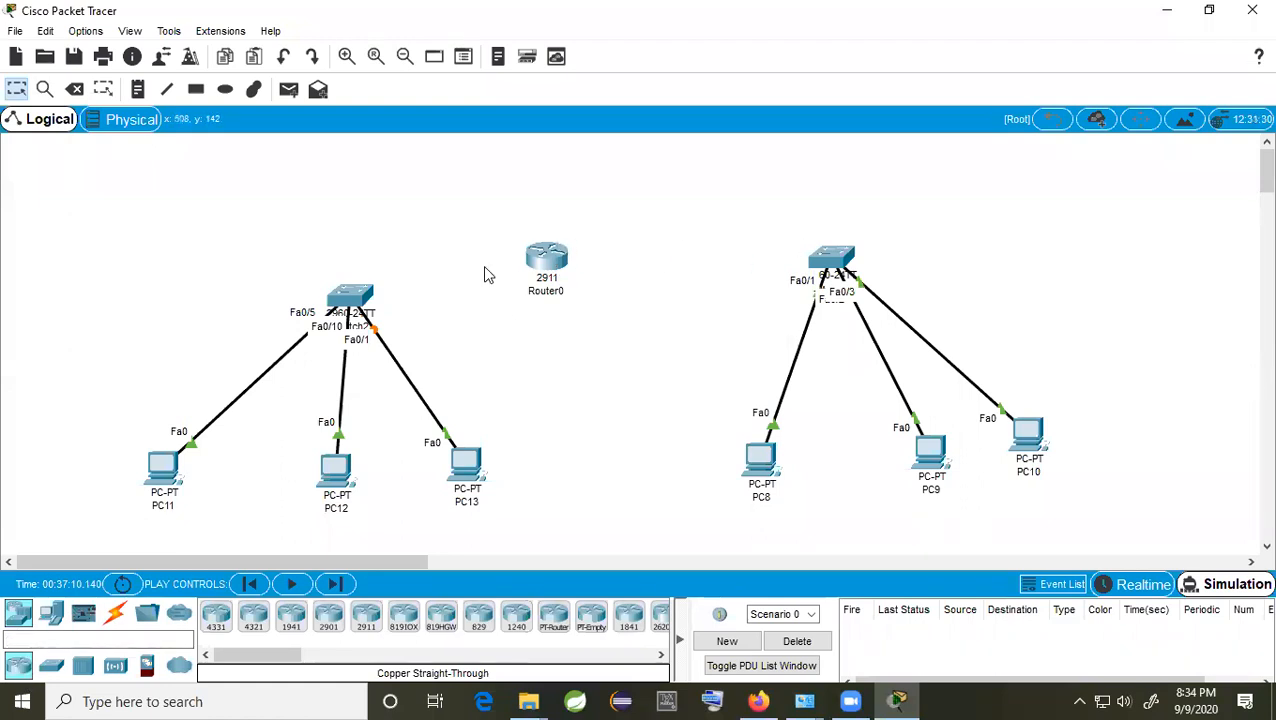
pyautogui.click(114, 613)
pyautogui.click(217, 615)
pyautogui.click(355, 299)
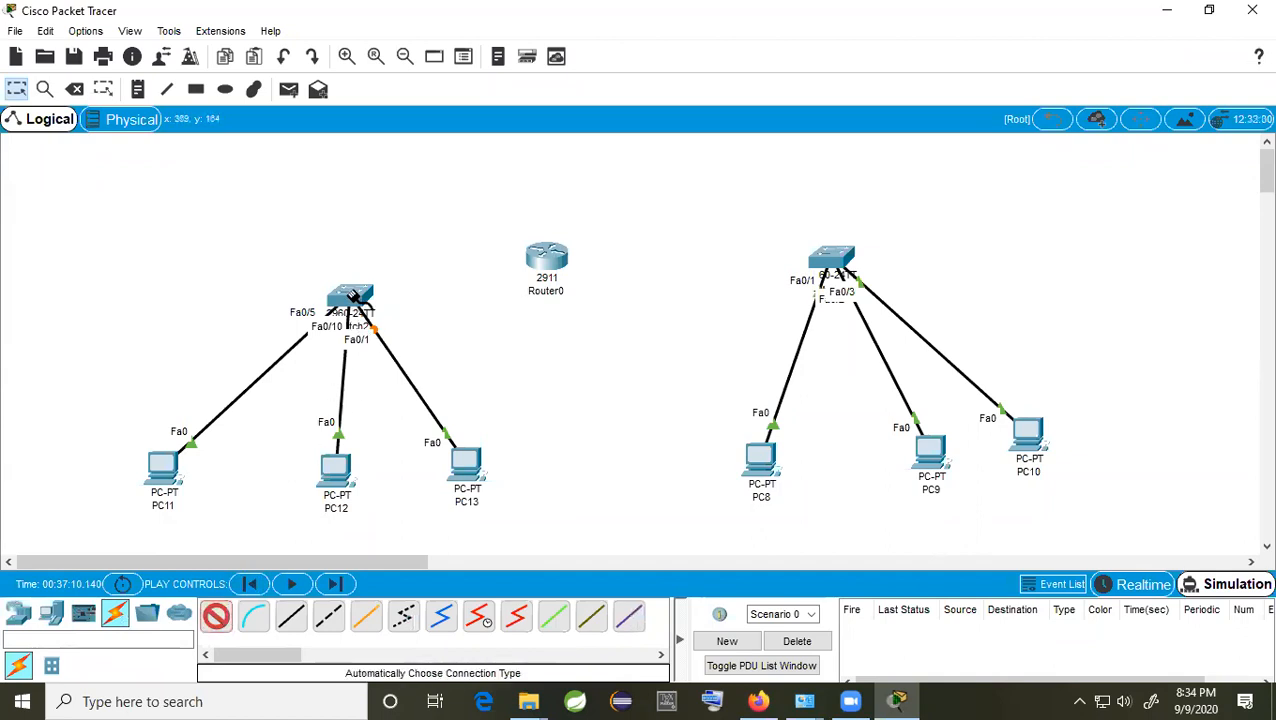
pyautogui.click(555, 262)
pyautogui.click(217, 615)
pyautogui.click(553, 258)
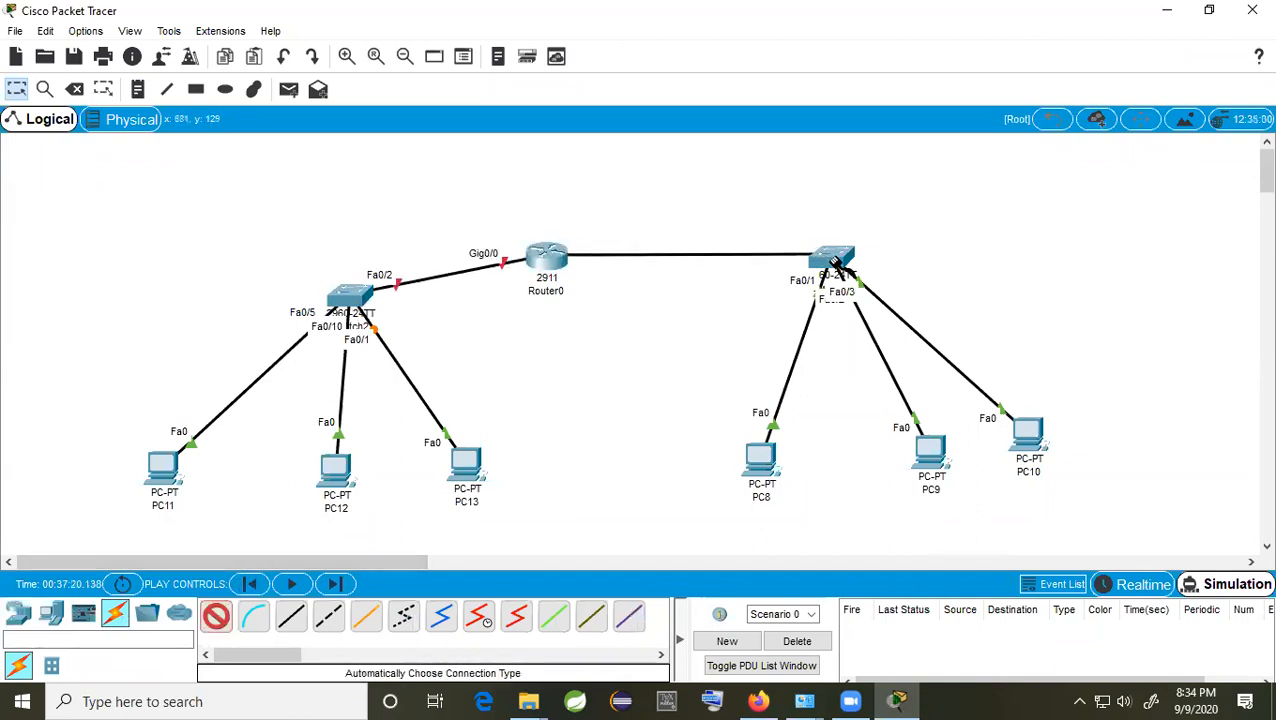
pyautogui.click(822, 262)
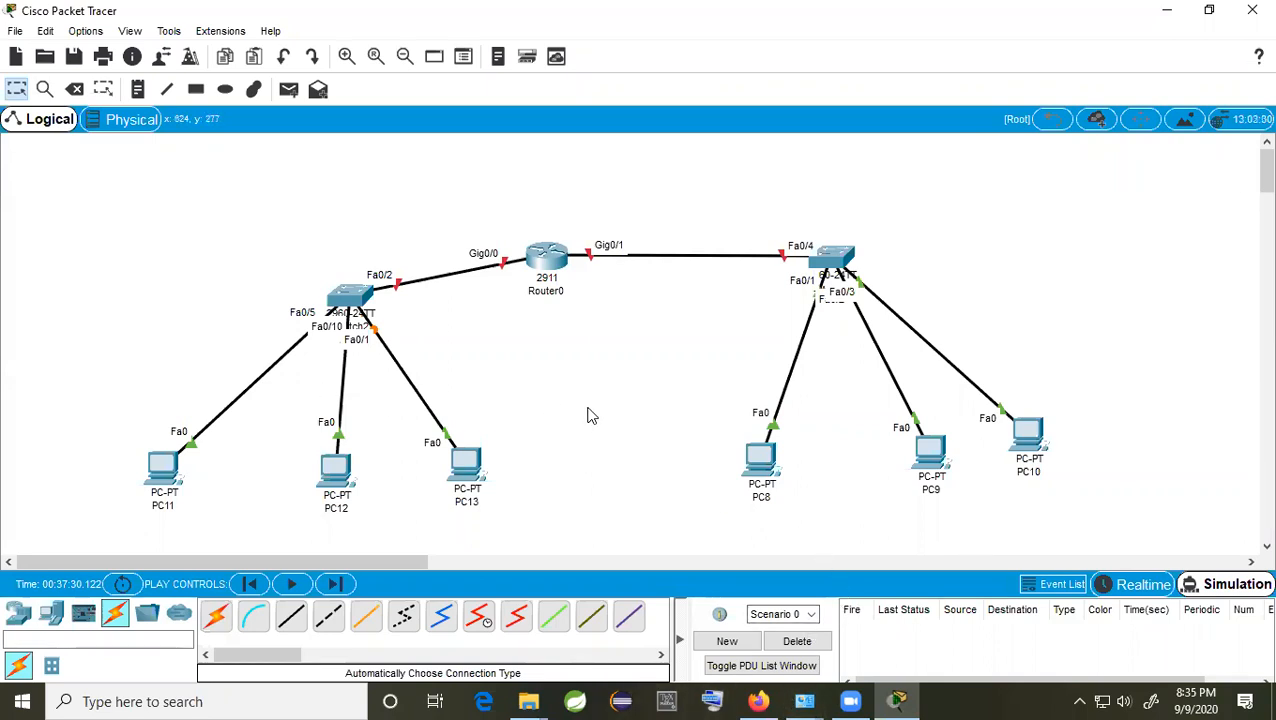
# Step: Create a new Microsoft Word Document with the default name in the Lab Class folder and open it
pyautogui.moveTo(527, 700)
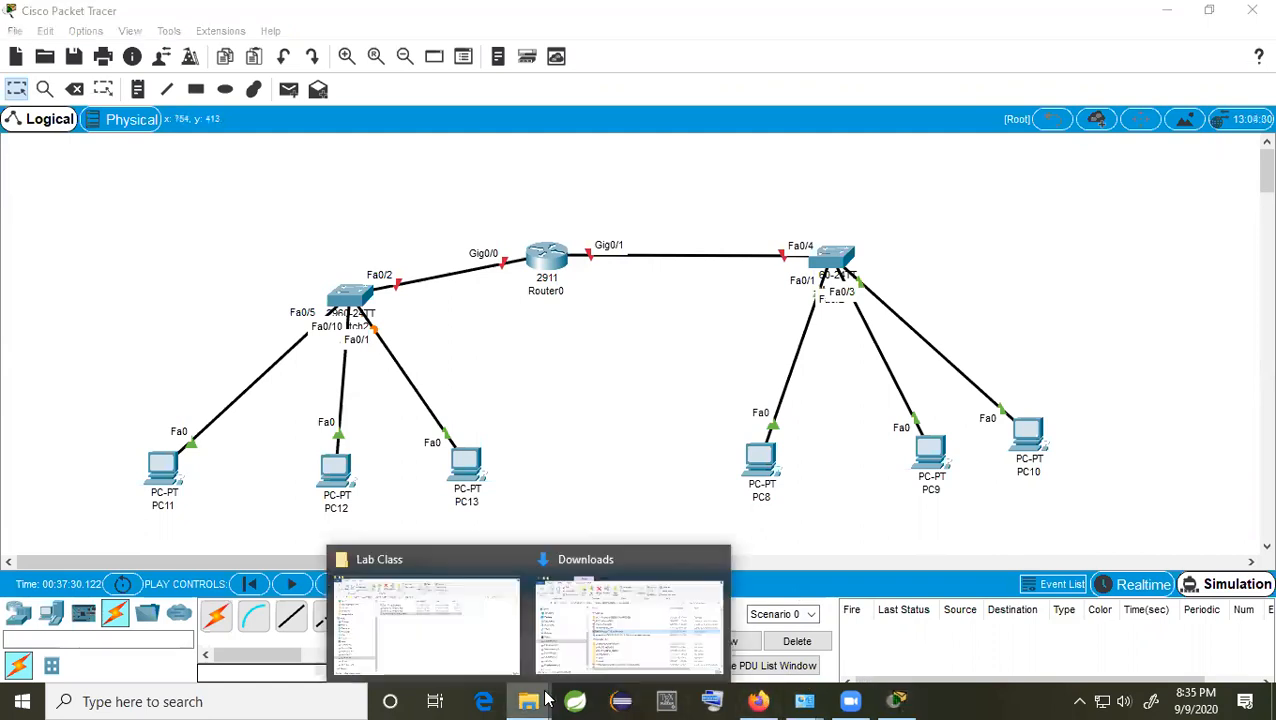
pyautogui.click(404, 644)
pyautogui.rightClick(463, 317)
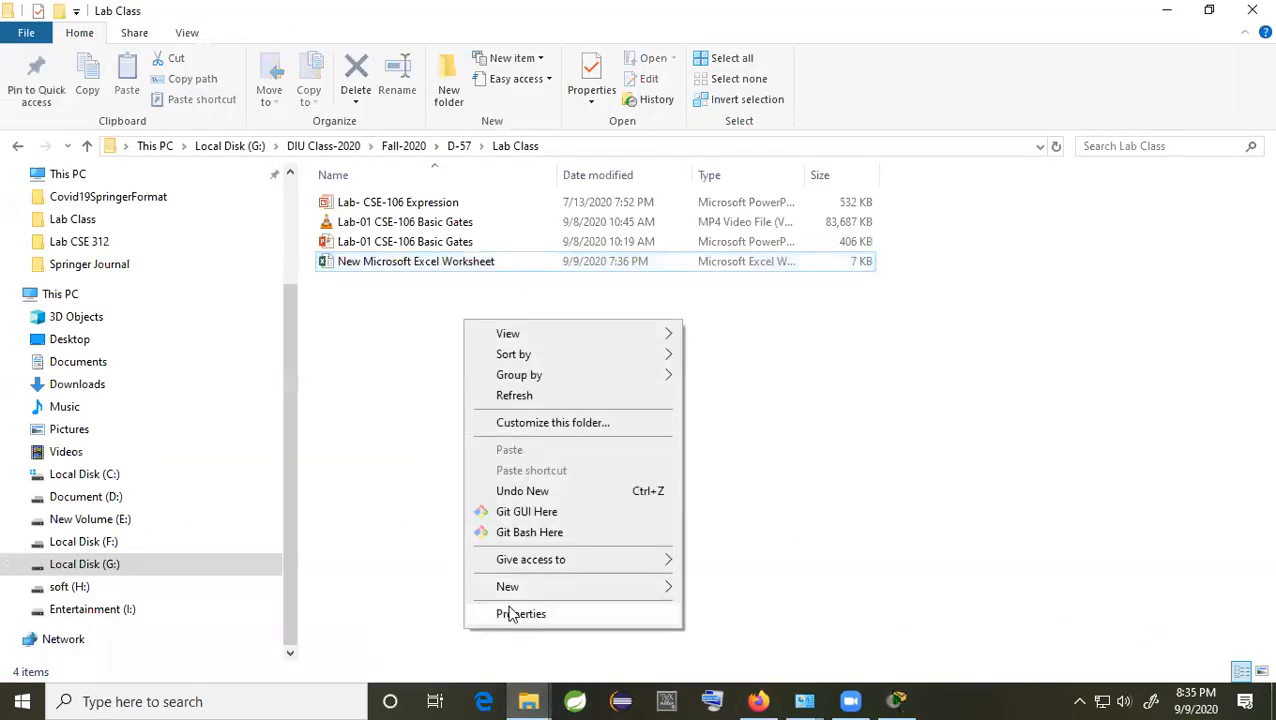
pyautogui.moveTo(516, 592)
pyautogui.click(806, 441)
pyautogui.press('Return')
pyautogui.doubleClick(471, 284)
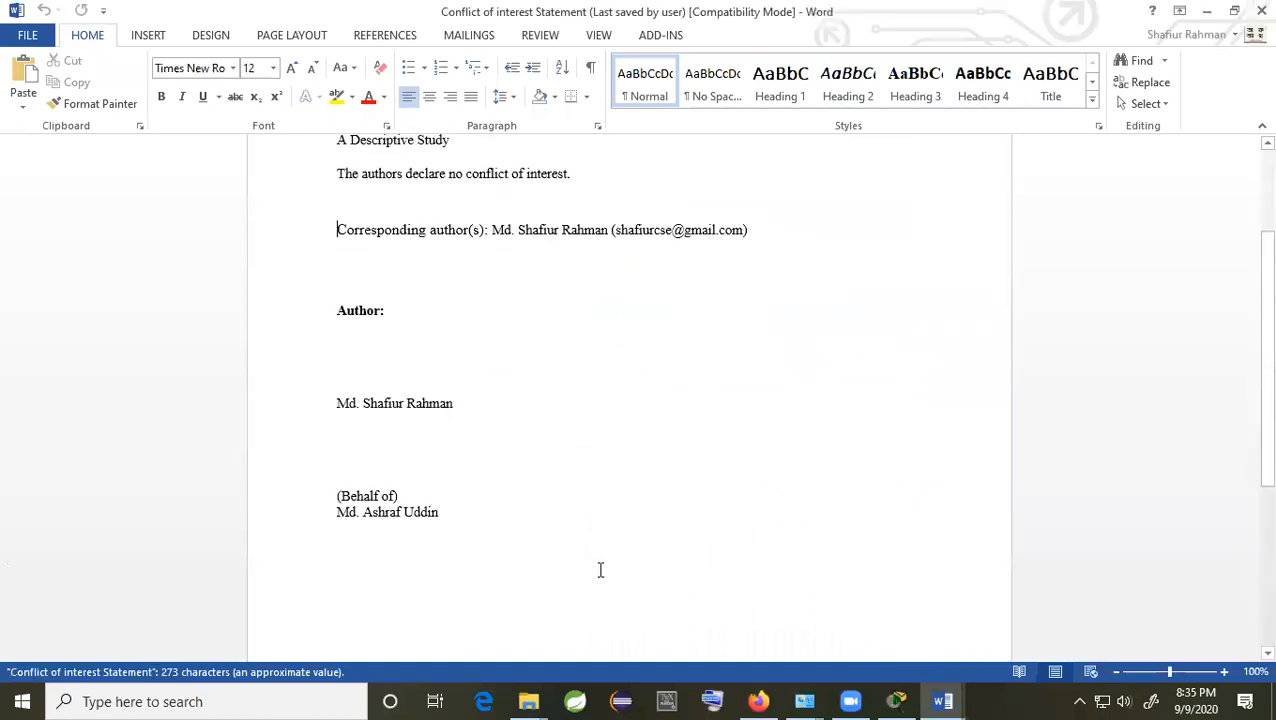
# Step: Add blank lines until page 2 starts, write 135.20.0.0 there and select it
pyautogui.scroll(-6, 598, 570)
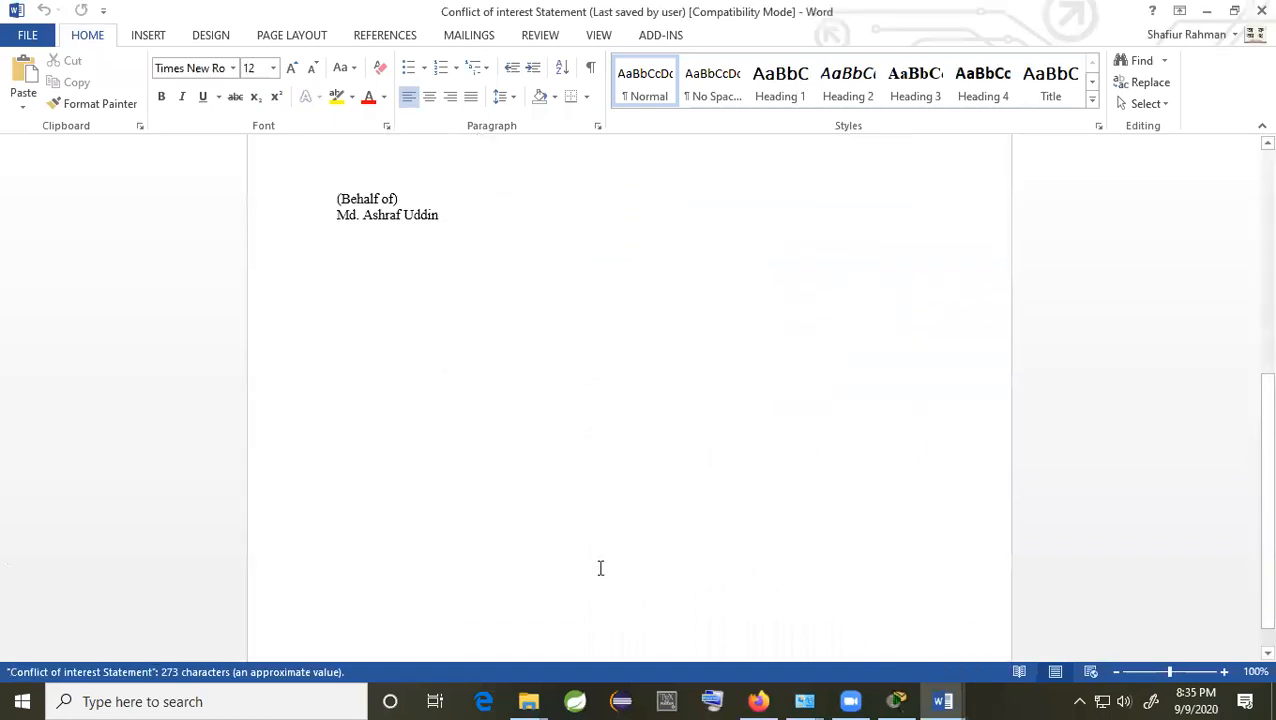
pyautogui.click(544, 370)
pyautogui.press('Return')
pyautogui.press('Return')
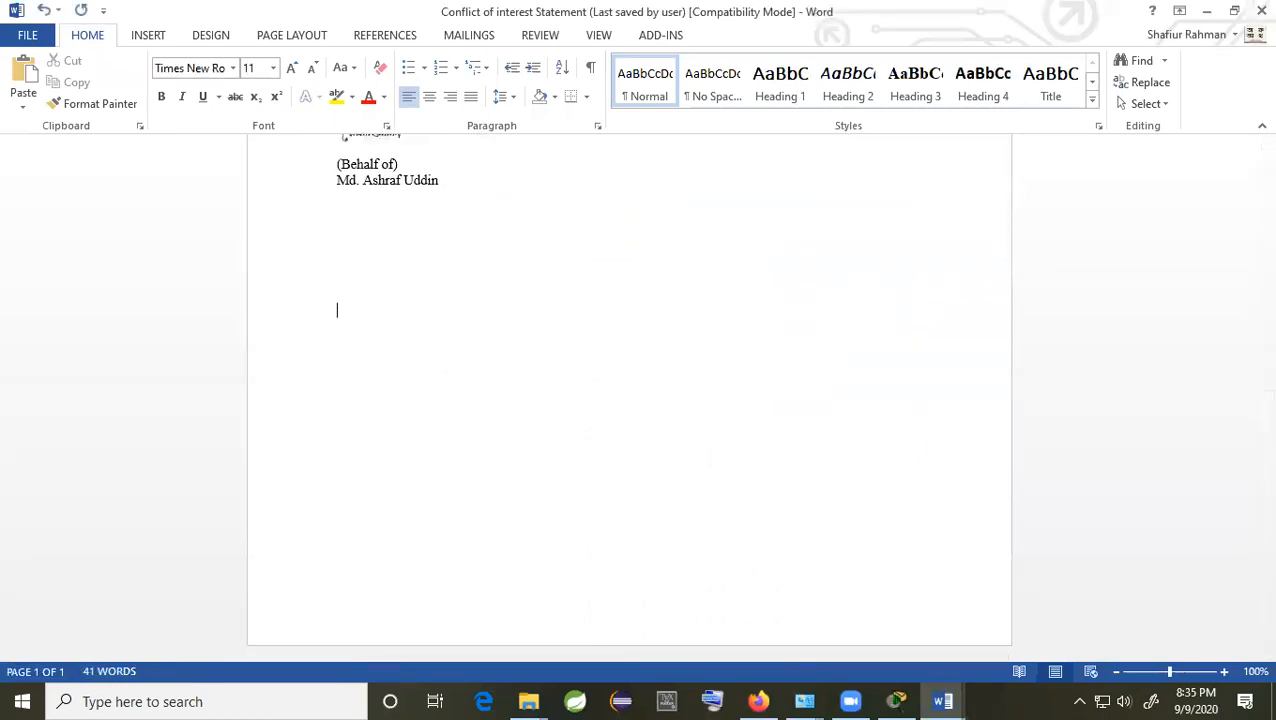
pyautogui.press('Return')
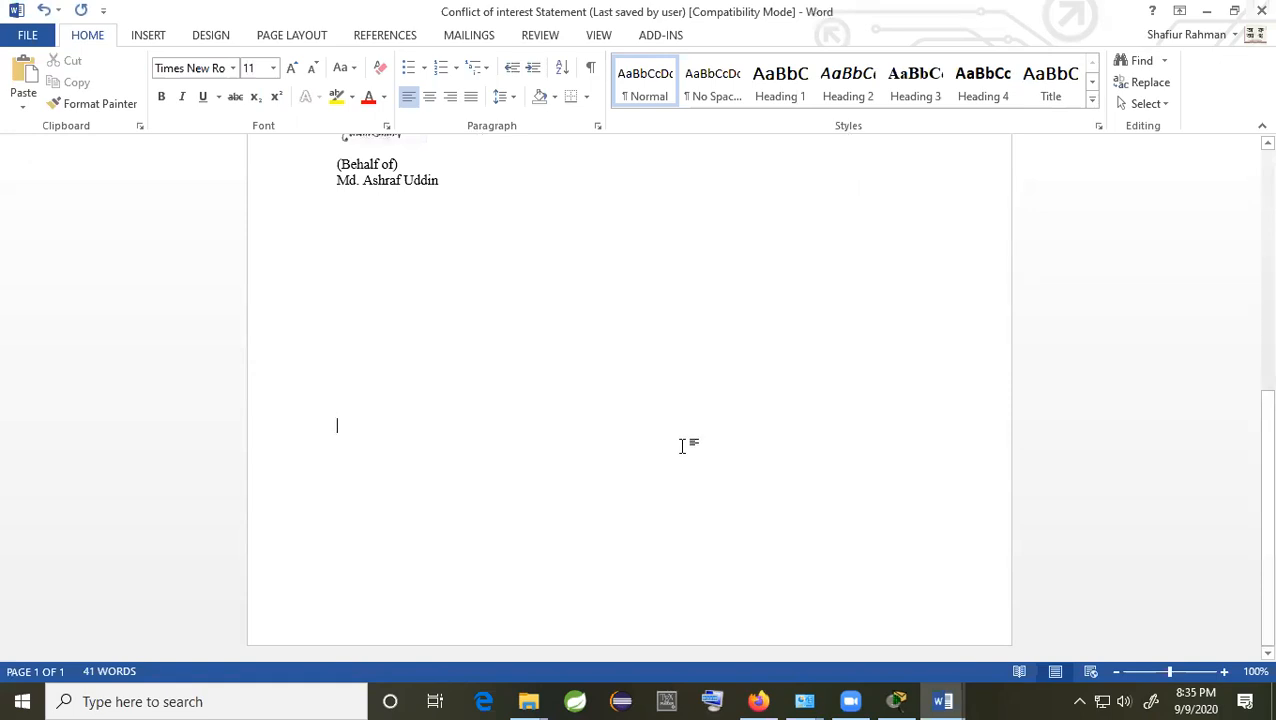
pyautogui.press('Return')
pyautogui.press('Return')
pyautogui.press('Return')
pyautogui.press('Return')
pyautogui.press('Return')
pyautogui.press('Return')
pyautogui.press('Return')
pyautogui.press('Return')
pyautogui.press('Return')
pyautogui.press('Return')
pyautogui.press('Return')
pyautogui.press('Return')
pyautogui.press('Return')
pyautogui.press('Return')
pyautogui.press('Return')
pyautogui.press('Return')
pyautogui.press('Return')
pyautogui.press('Return')
pyautogui.press('Return')
pyautogui.press('Return')
pyautogui.click(425, 510)
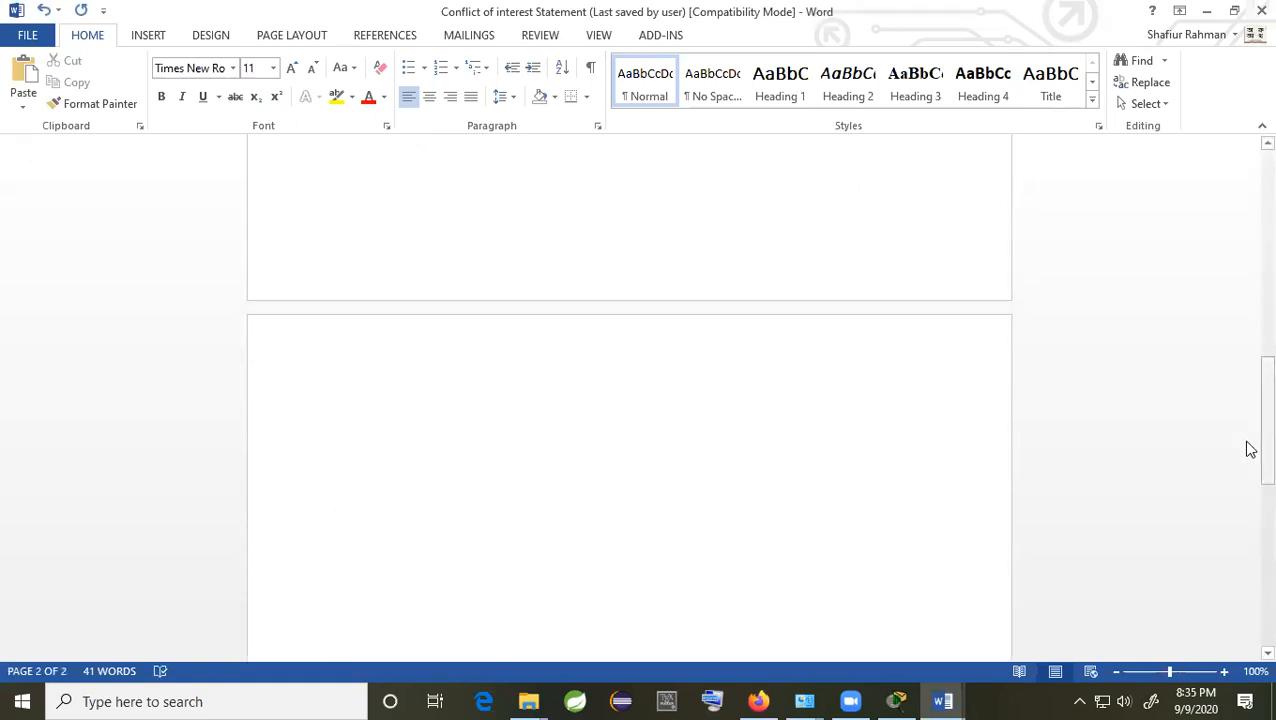
pyautogui.write('135.20.0.0')
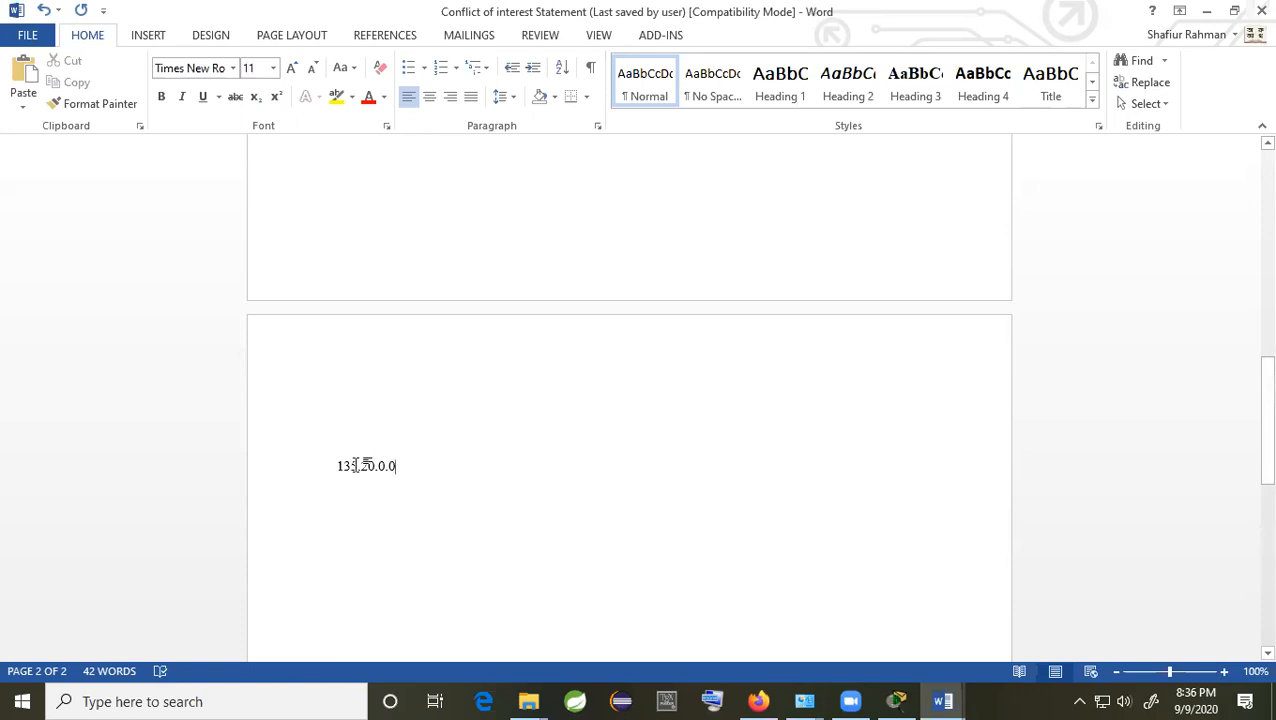
pyautogui.click(326, 465)
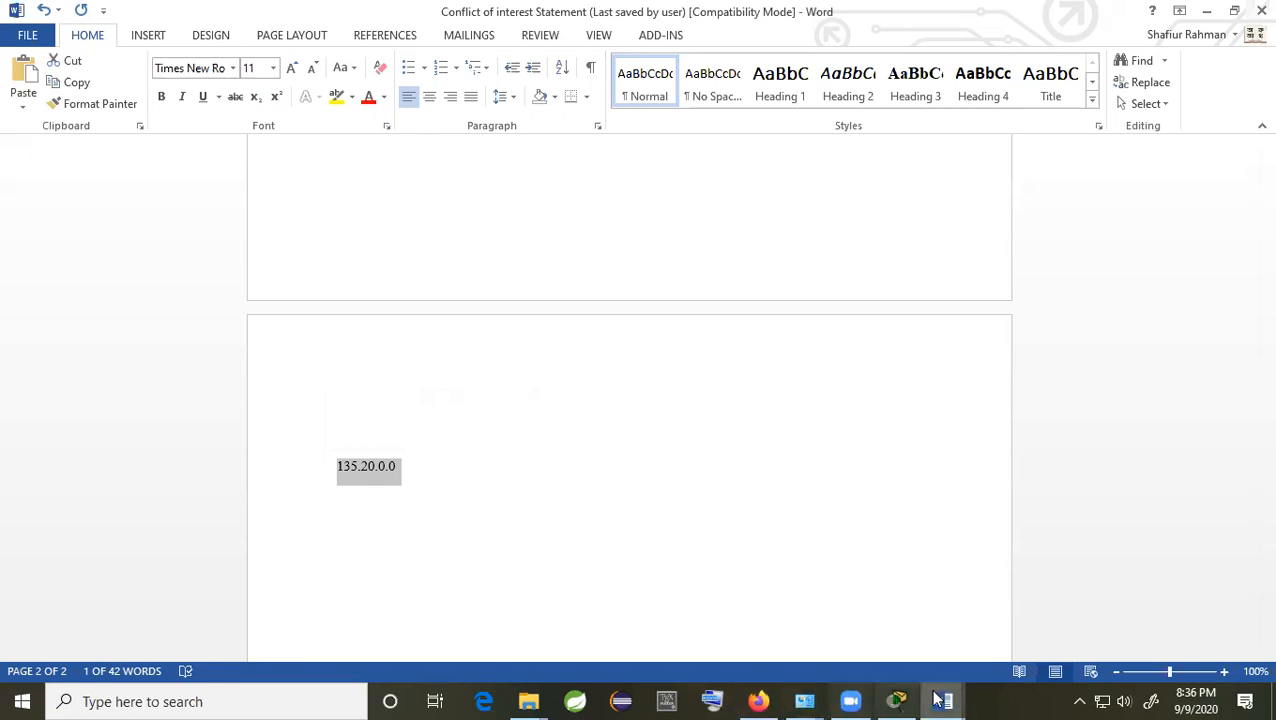
pyautogui.click(897, 701)
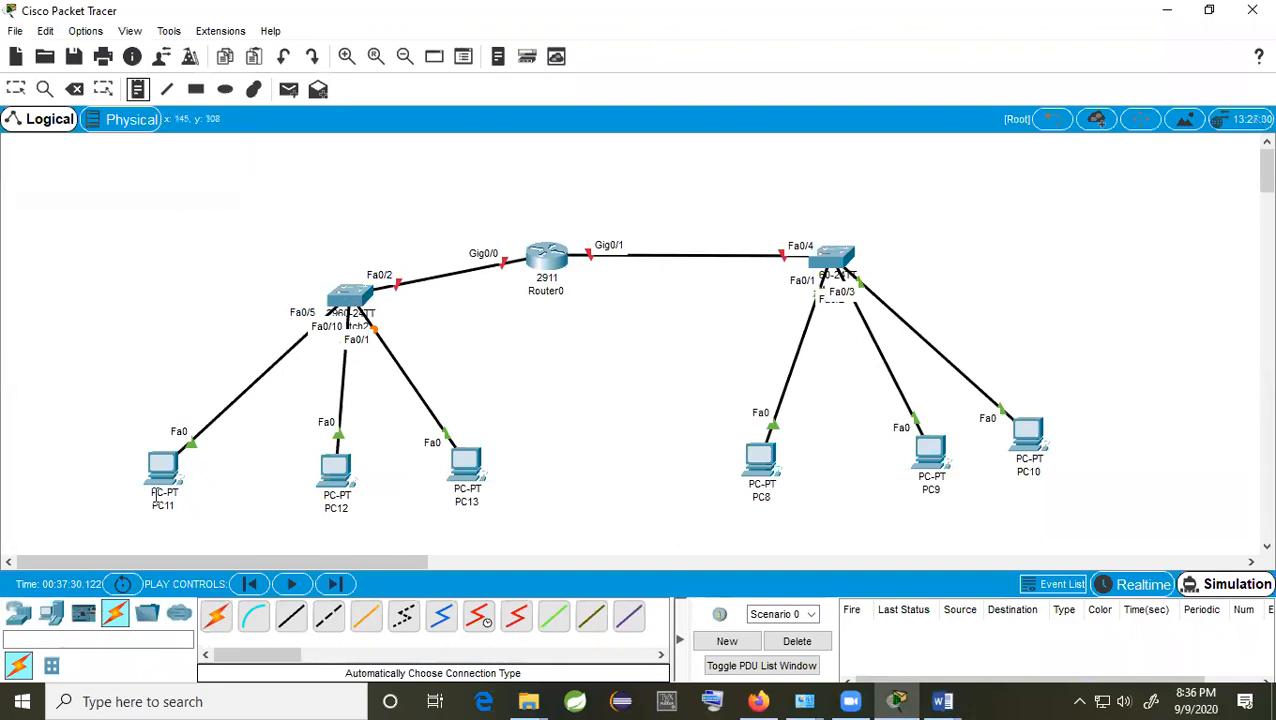
# Step: Add a 135.23.0.0 note above the left switch, discard the stray empty note, and shift it right
pyautogui.click(215, 250)
pyautogui.write('135.')
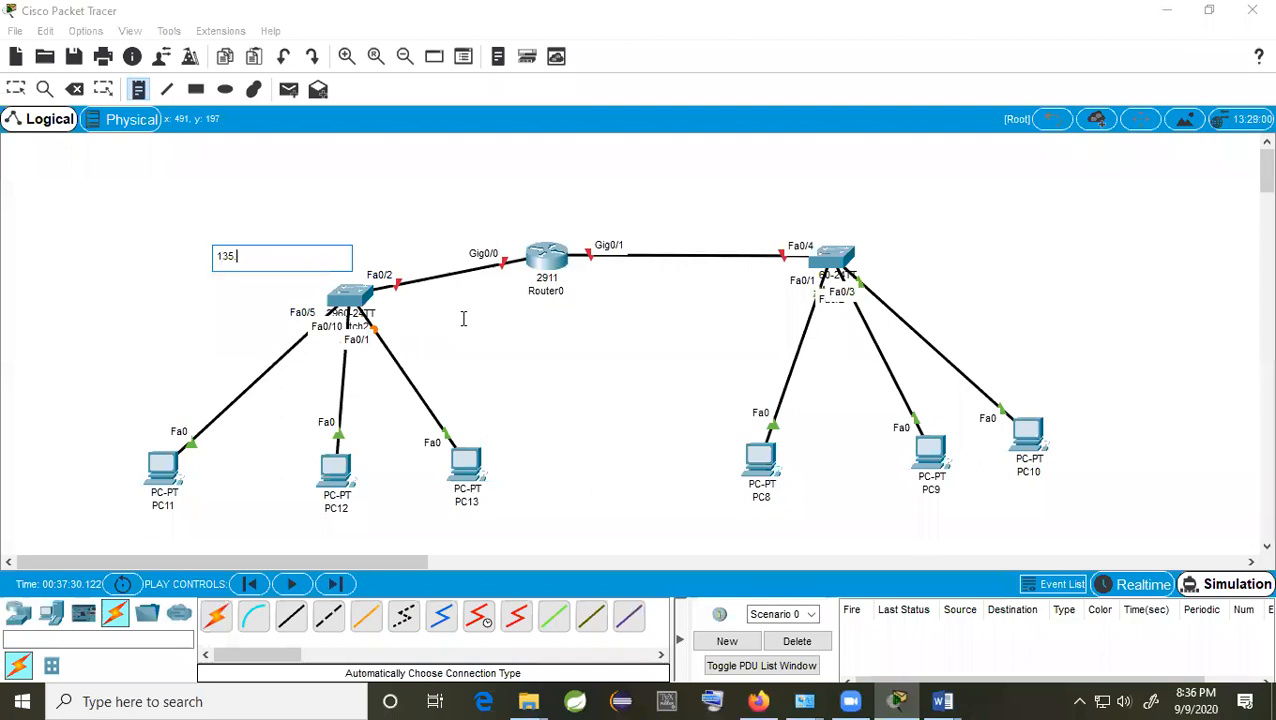
pyautogui.write('23.0.0')
pyautogui.click(210, 303)
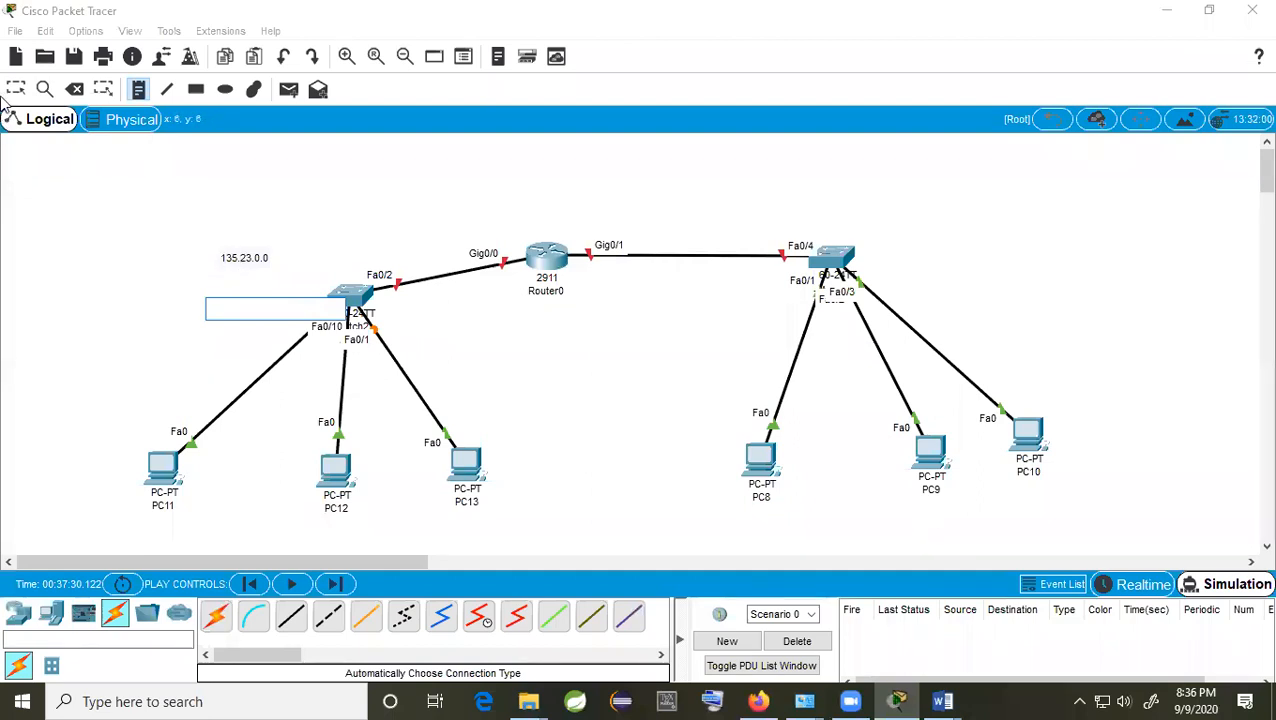
pyautogui.click(226, 258)
pyautogui.moveTo(250, 260); pyautogui.dragTo(290, 270)
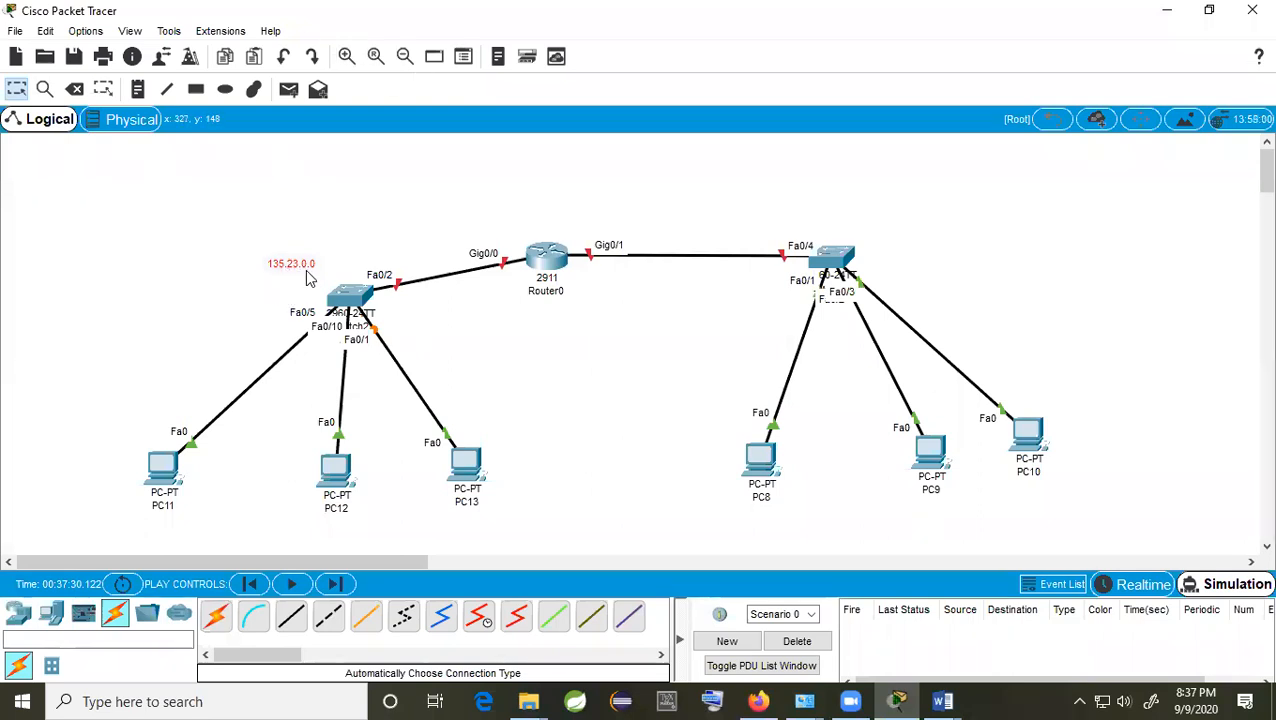
# Step: Drag the 135.23.0.0 note up and right to sit above the Fa0/2–Gig0/0 link
pyautogui.moveTo(300, 268); pyautogui.dragTo(340, 233)
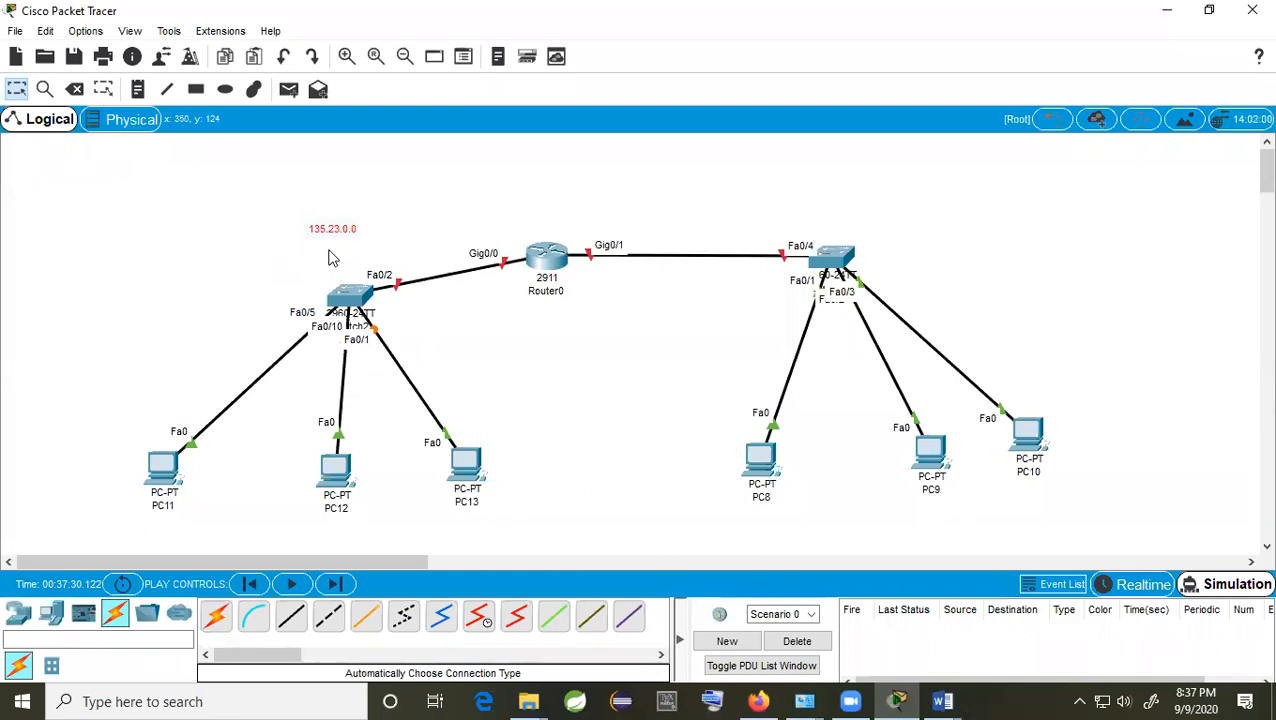
pyautogui.moveTo(335, 238); pyautogui.dragTo(411, 224)
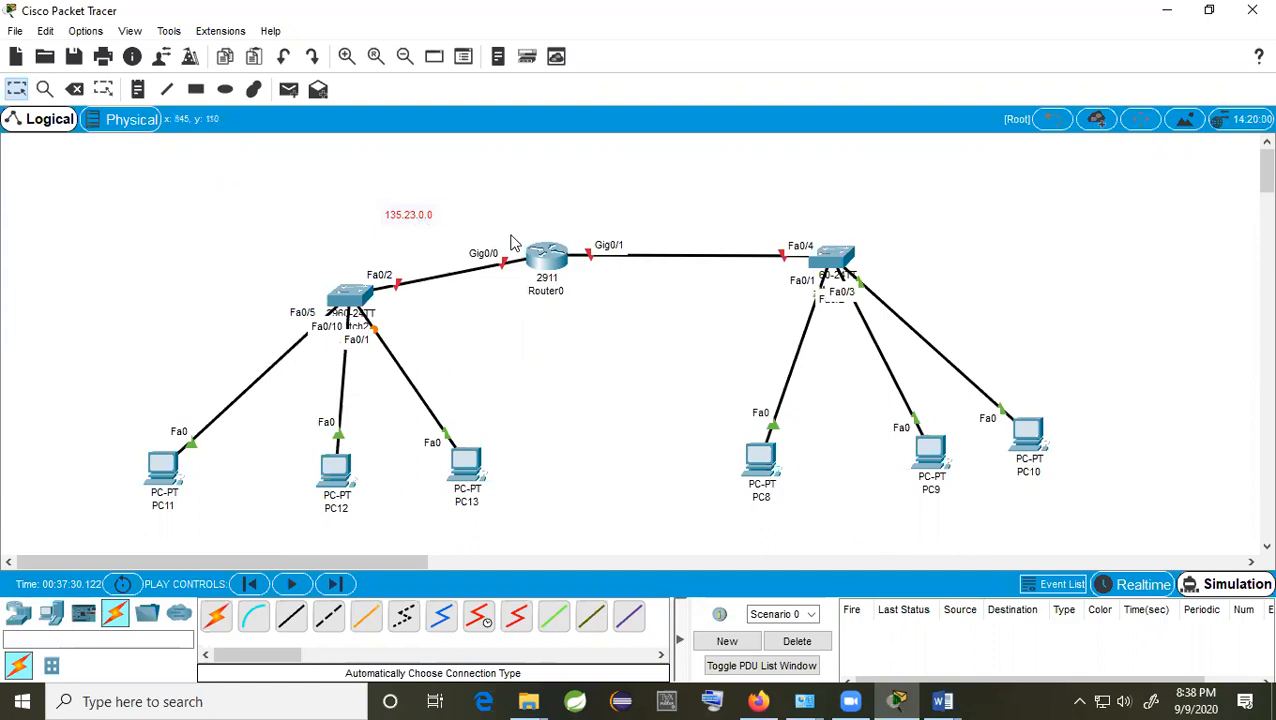
# Step: Bring up PC11's Desktop IP Configuration and move its window to the right
pyautogui.click(162, 467)
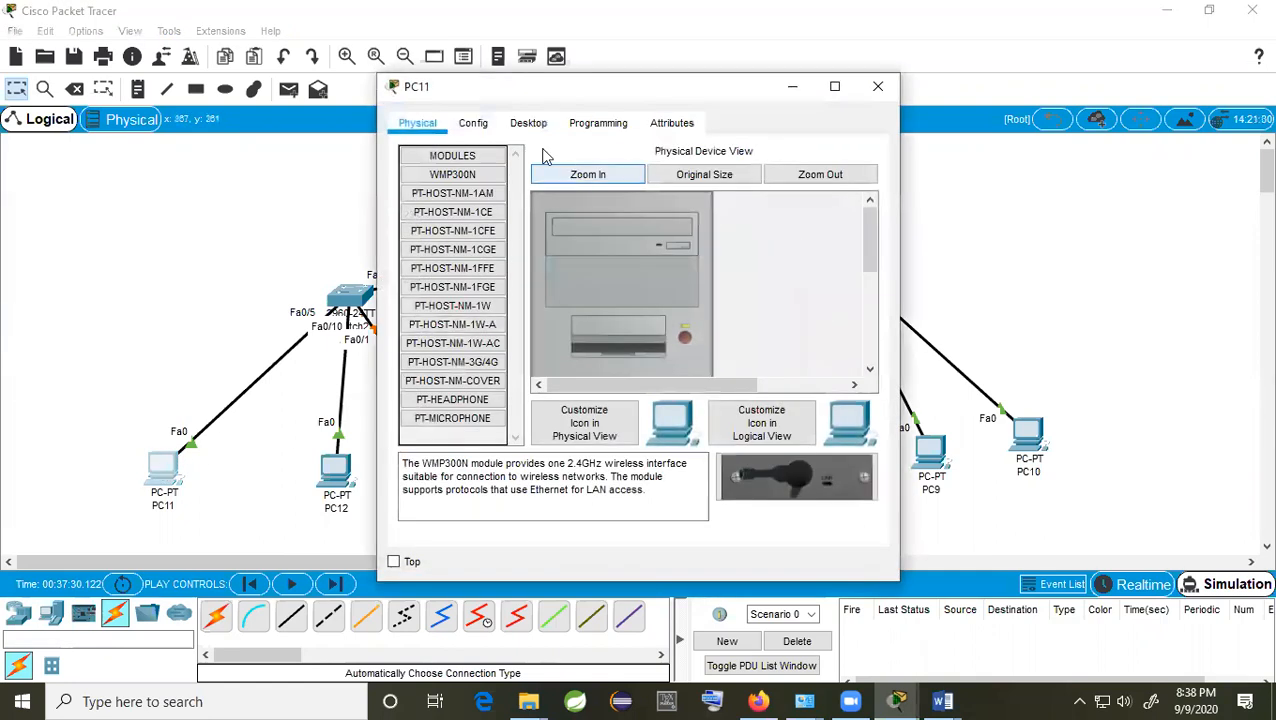
pyautogui.click(527, 125)
pyautogui.click(488, 224)
pyautogui.click(565, 253)
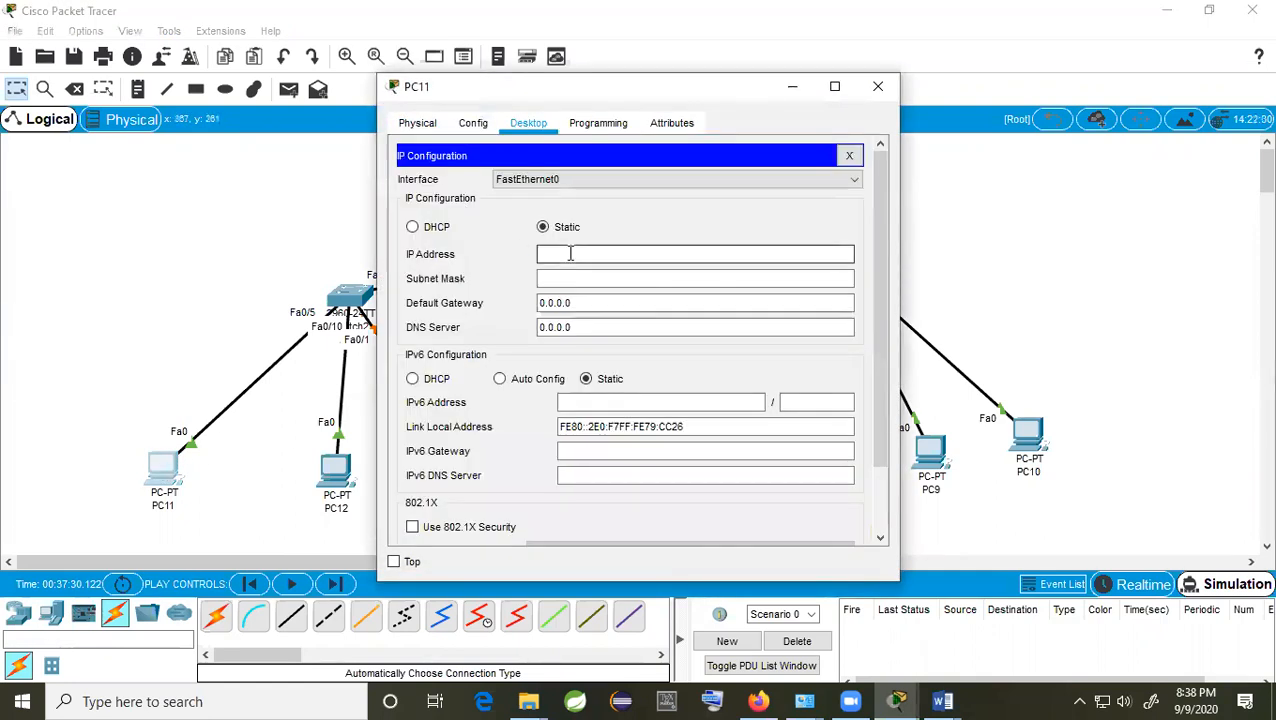
pyautogui.moveTo(669, 93); pyautogui.dragTo(984, 98)
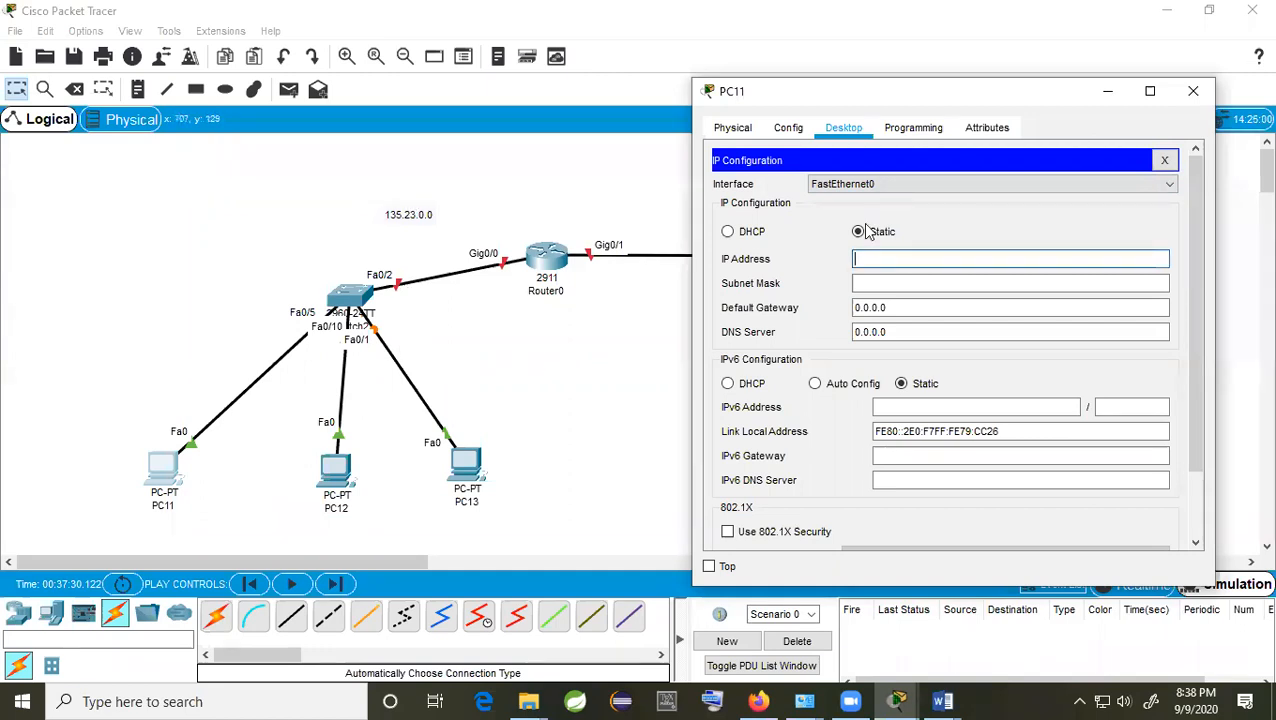
# Step: Set PC11's IP to 135.23.50.40 with mask 255.255.0.0 and close the window
pyautogui.click(900, 262)
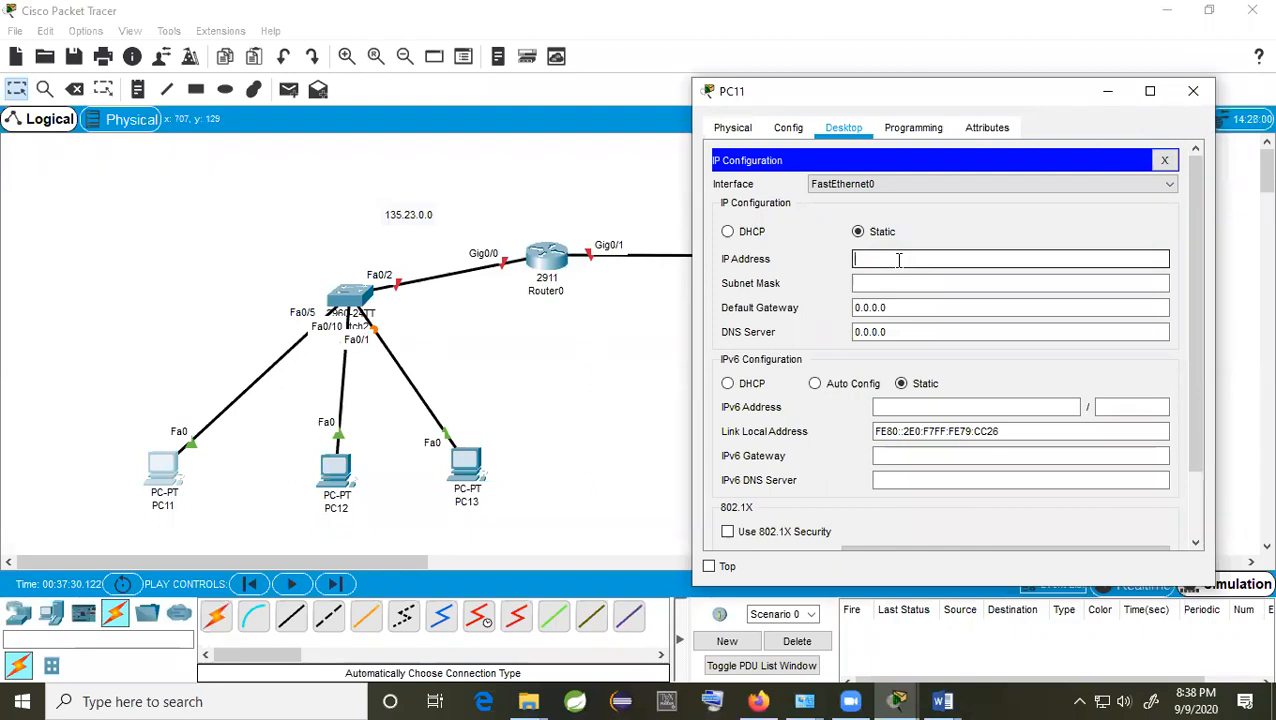
pyautogui.write('135.23.0')
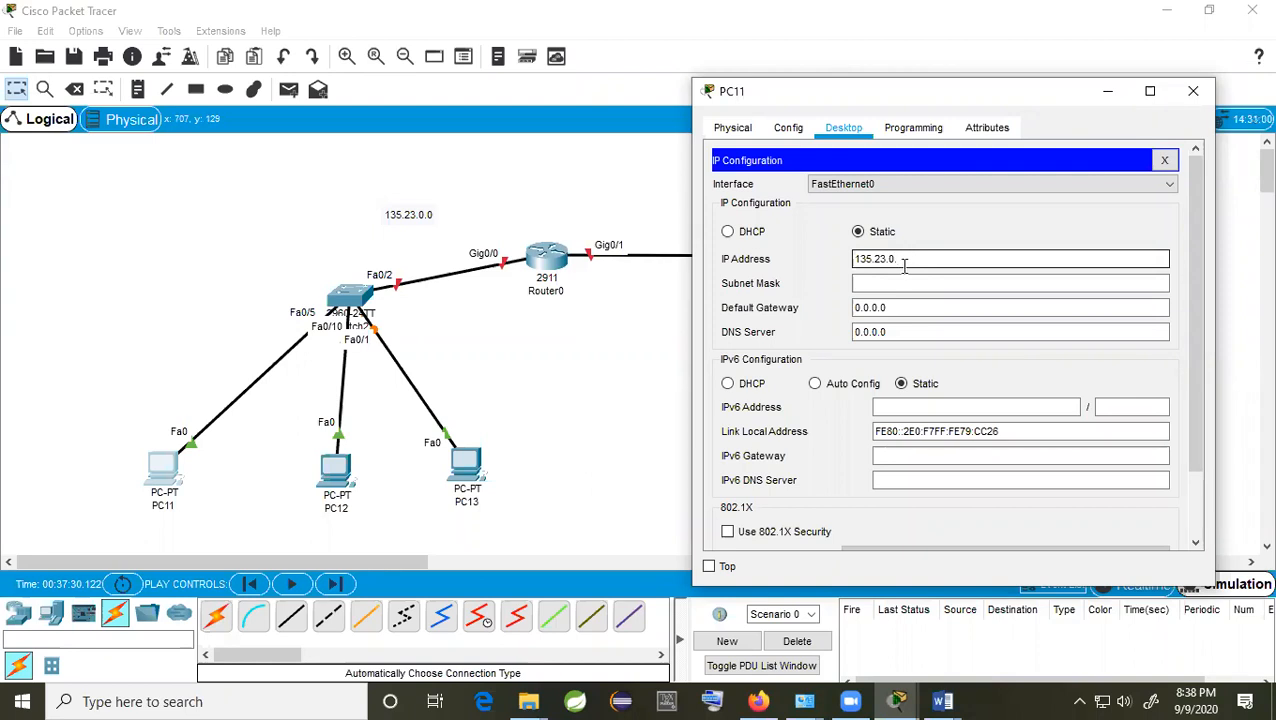
pyautogui.write('.')
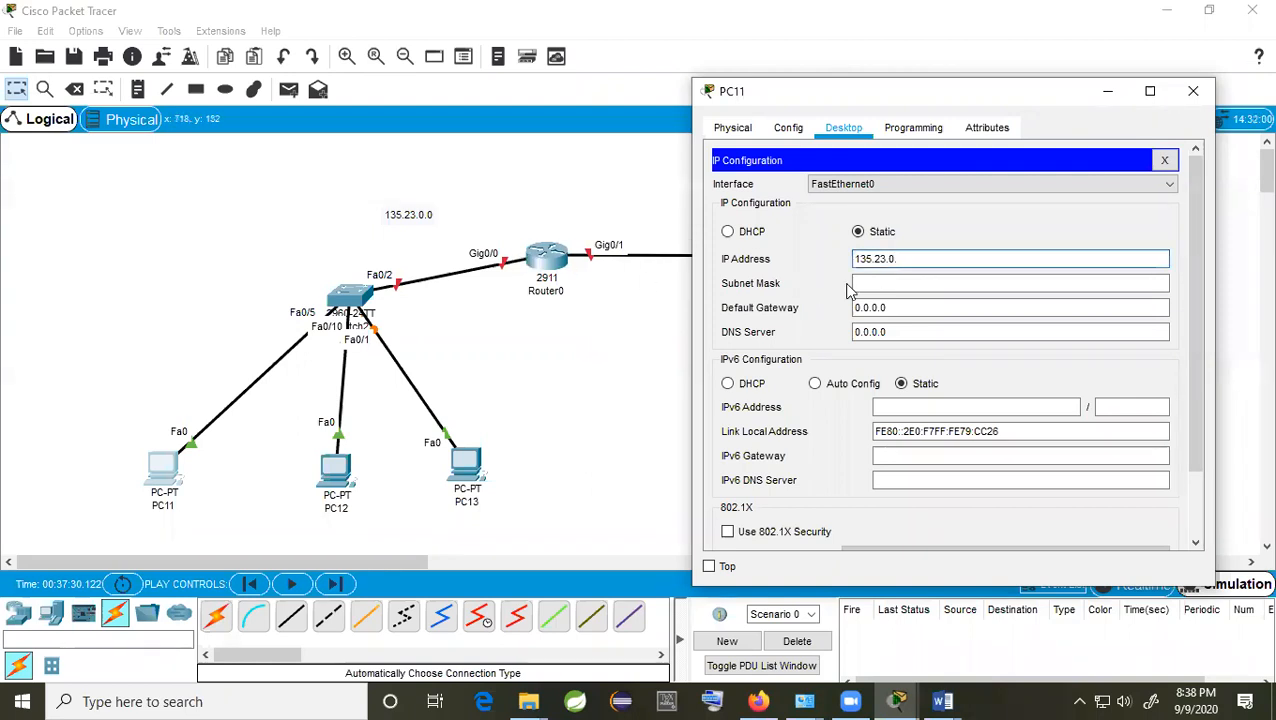
pyautogui.write('2')
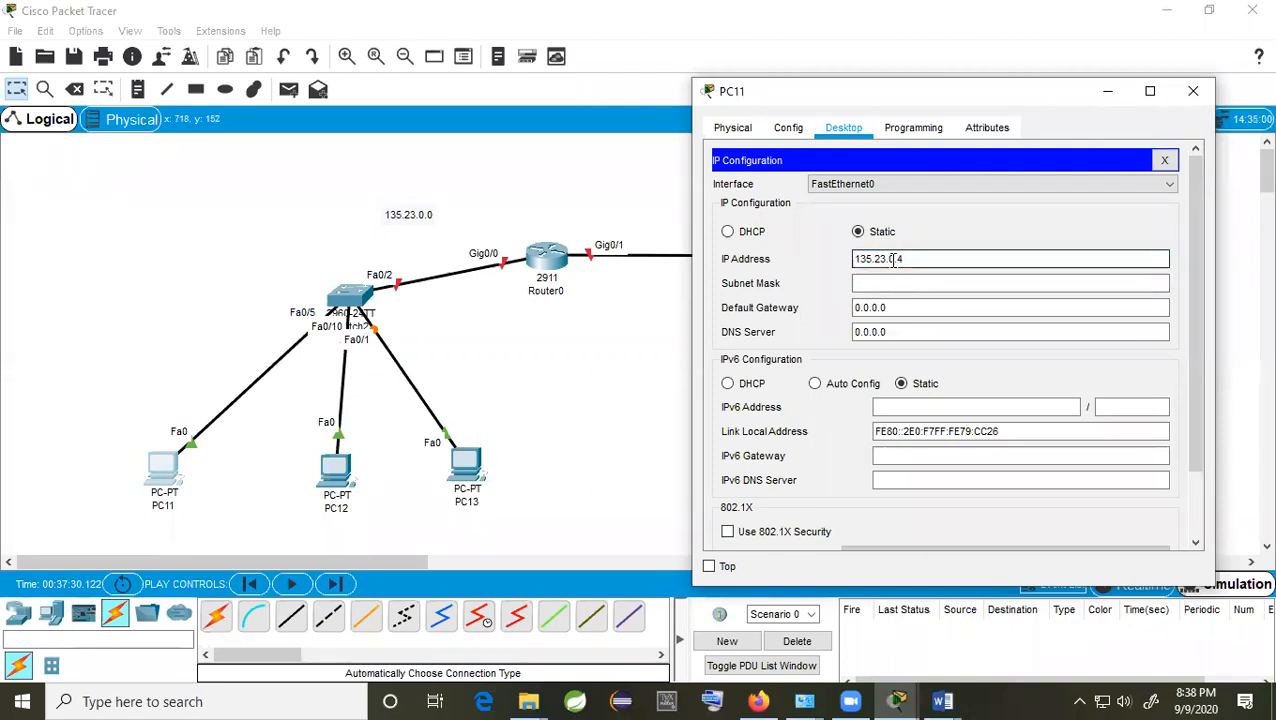
pyautogui.doubleClick(891, 259)
pyautogui.click(906, 259)
pyautogui.write('5')
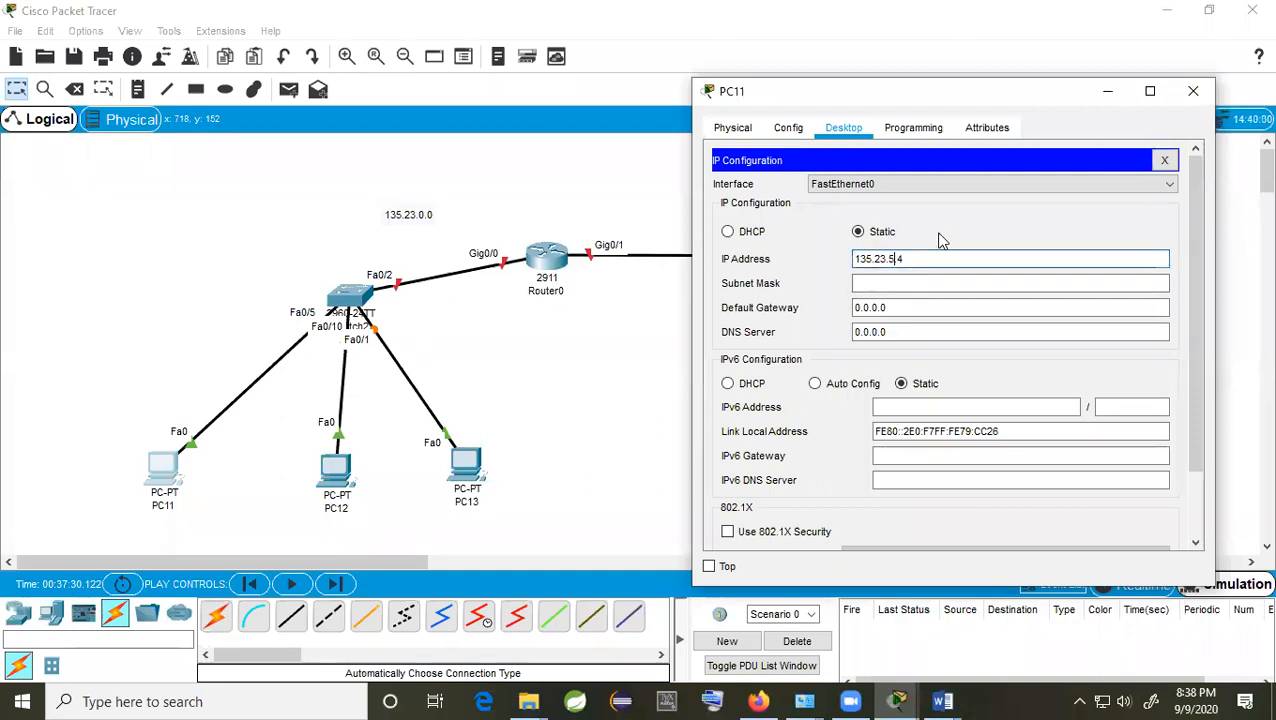
pyautogui.write('0')
pyautogui.press('Return')
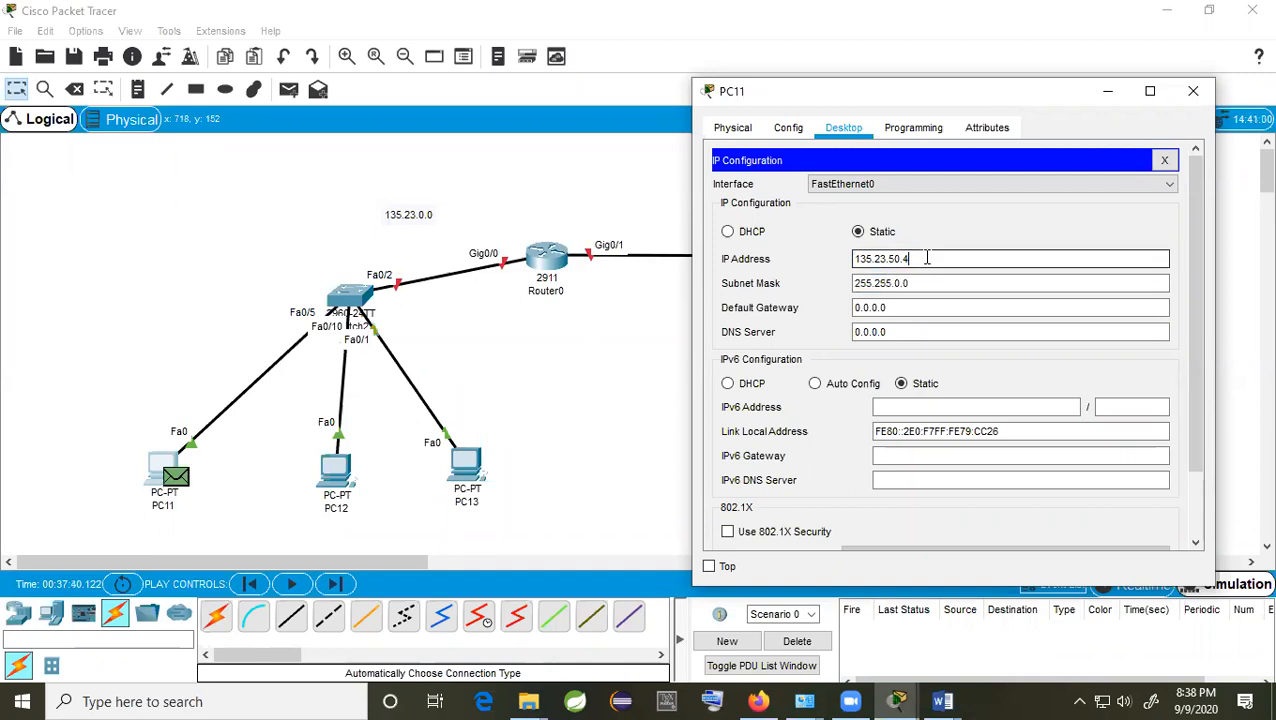
pyautogui.click(1190, 93)
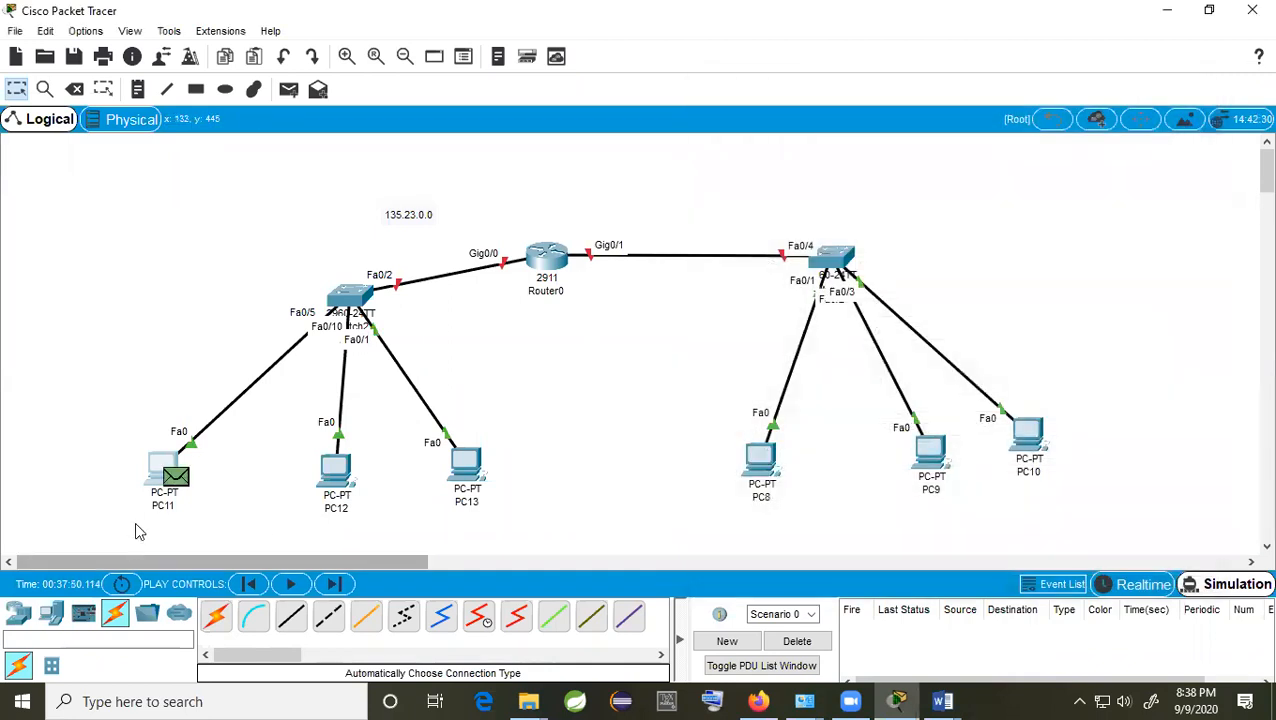
pyautogui.click(170, 478)
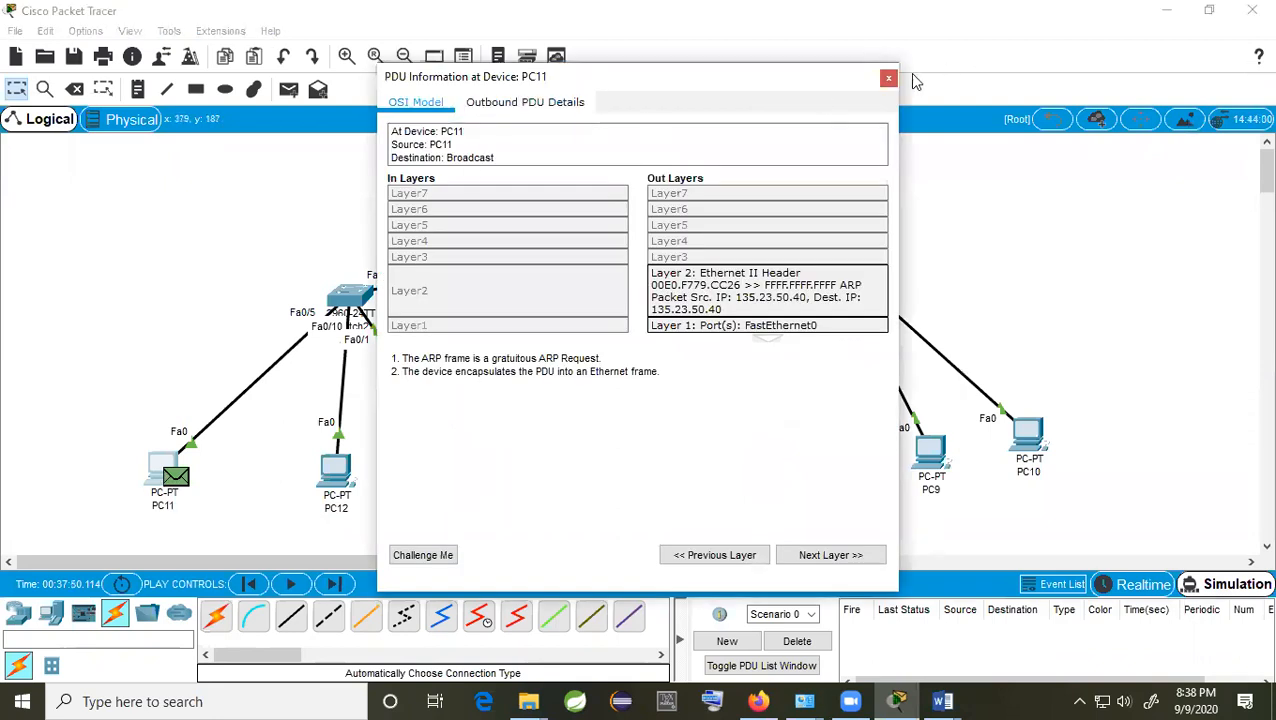
pyautogui.click(888, 78)
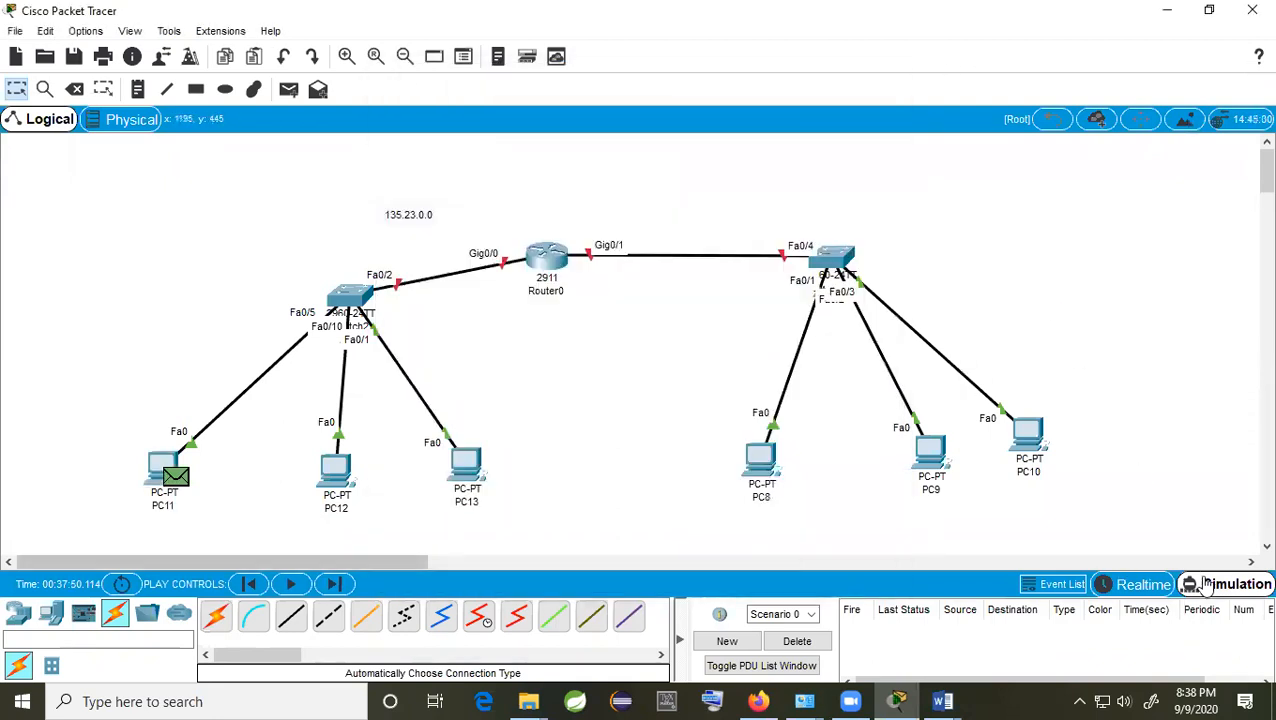
pyautogui.click(797, 641)
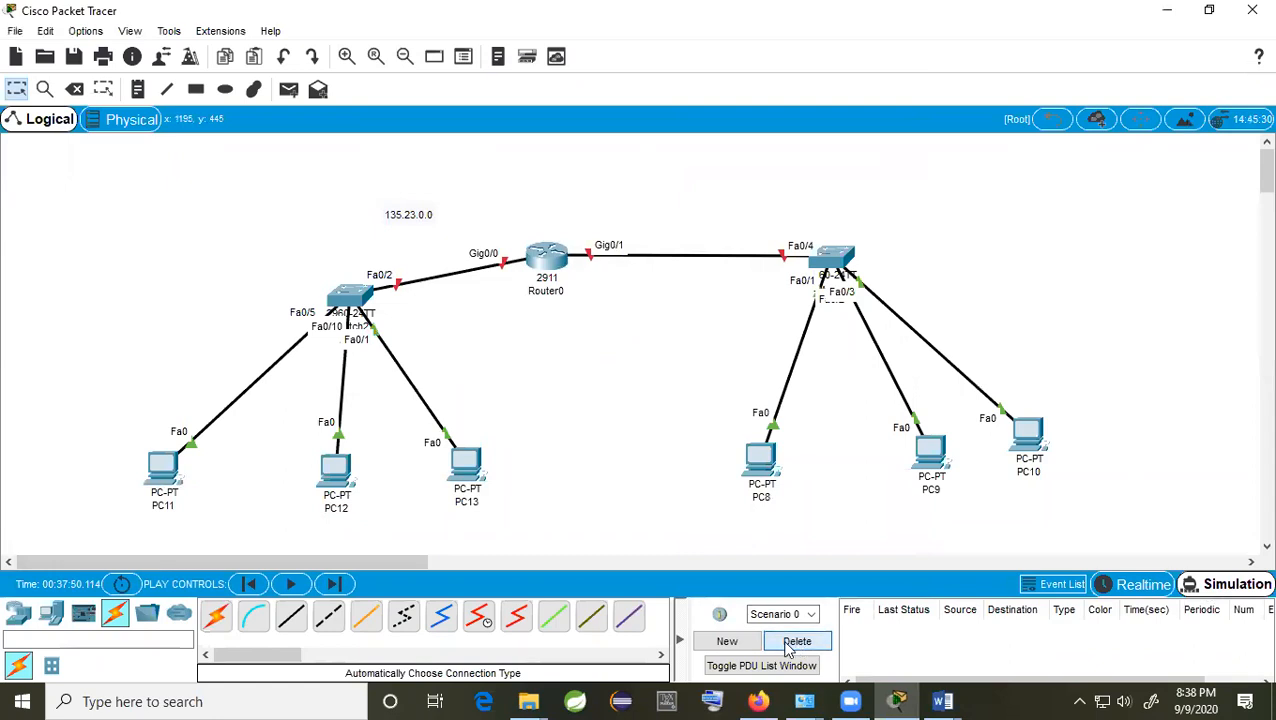
pyautogui.click(170, 475)
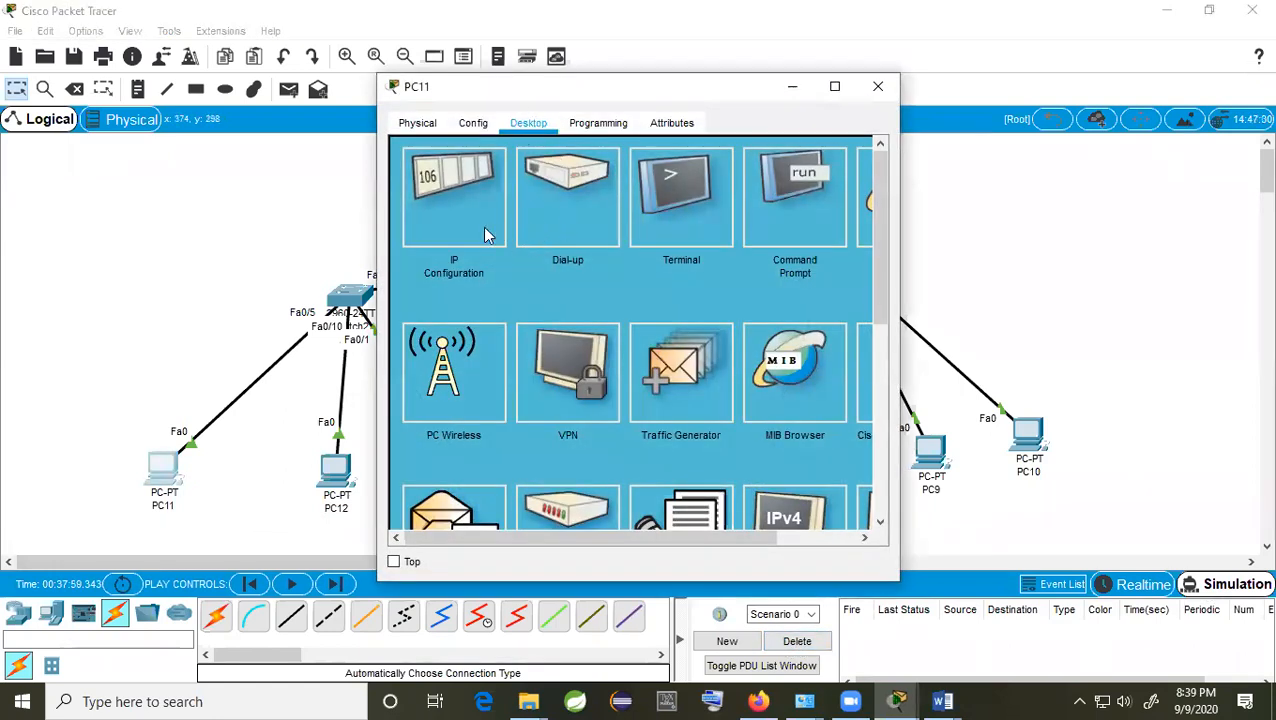
pyautogui.click(482, 228)
pyautogui.moveTo(668, 92); pyautogui.dragTo(1066, 103)
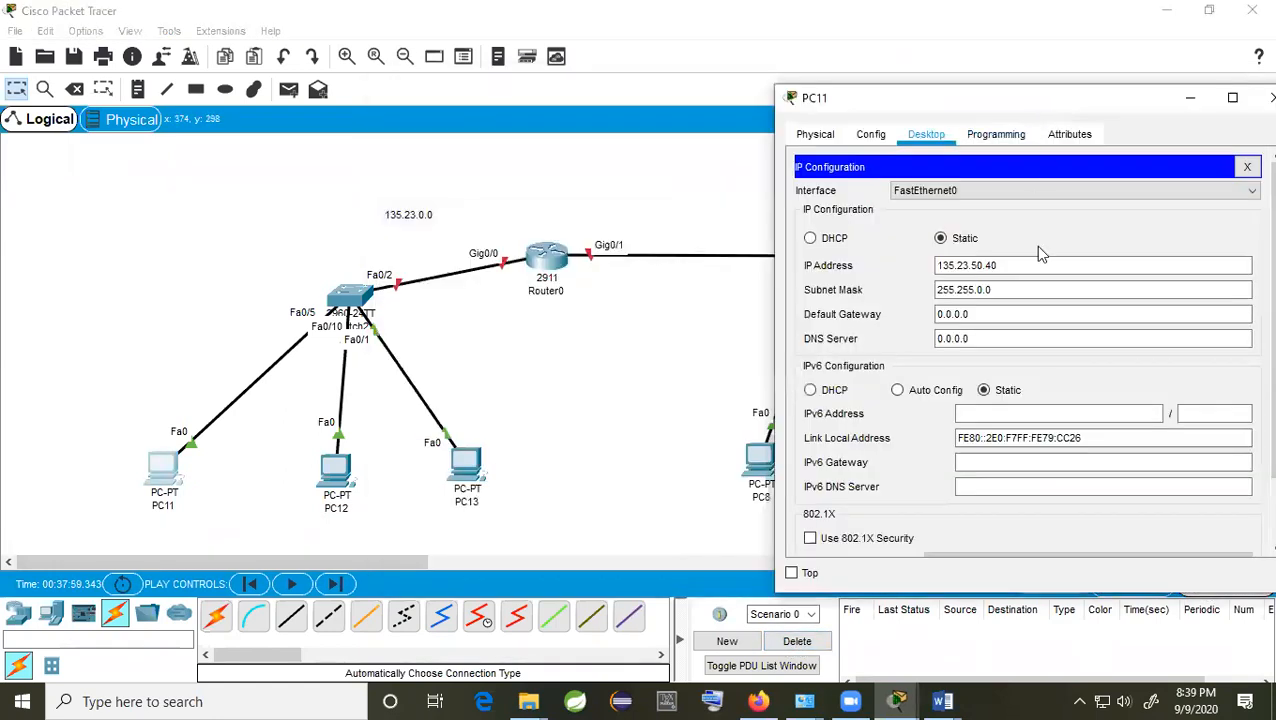
pyautogui.moveTo(1000, 265); pyautogui.dragTo(900, 263)
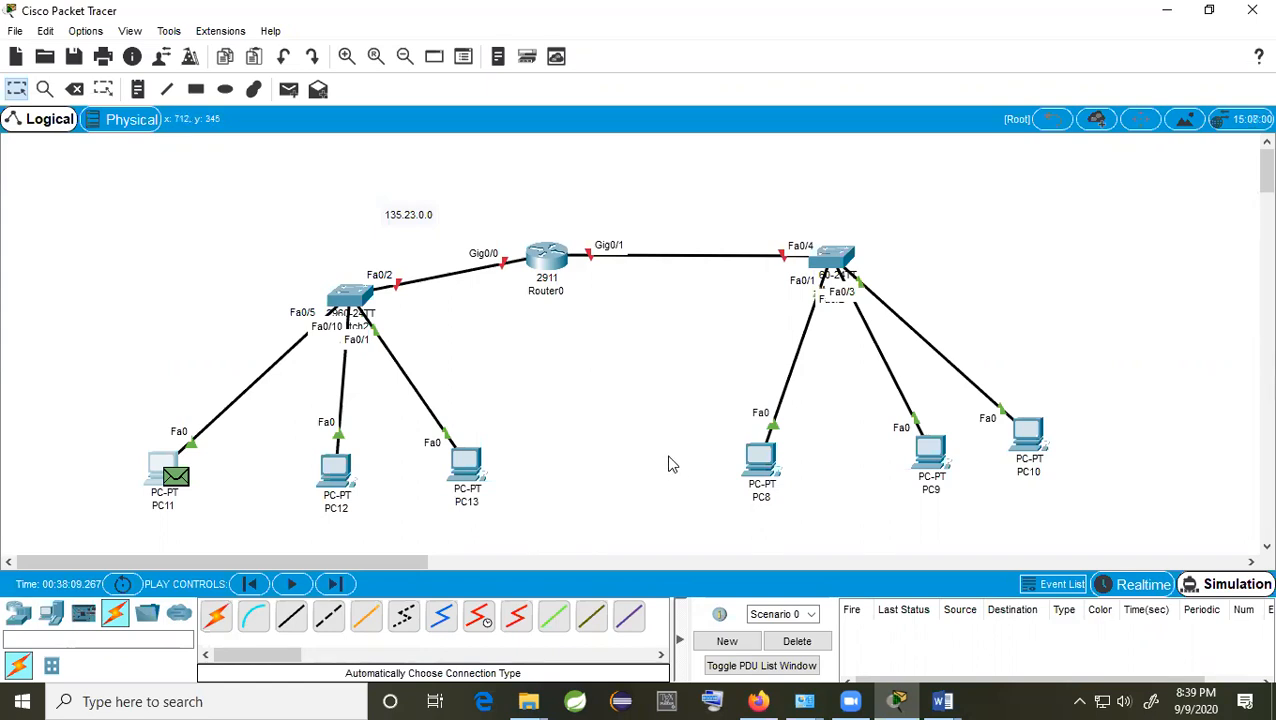
# Step: Nudge the 135.23.0.0 label slightly right above the left LAN
pyautogui.moveTo(420, 224)
pyautogui.mouseDown()
pyautogui.moveTo(484, 253)
pyautogui.moveTo(445, 222)
pyautogui.mouseUp()
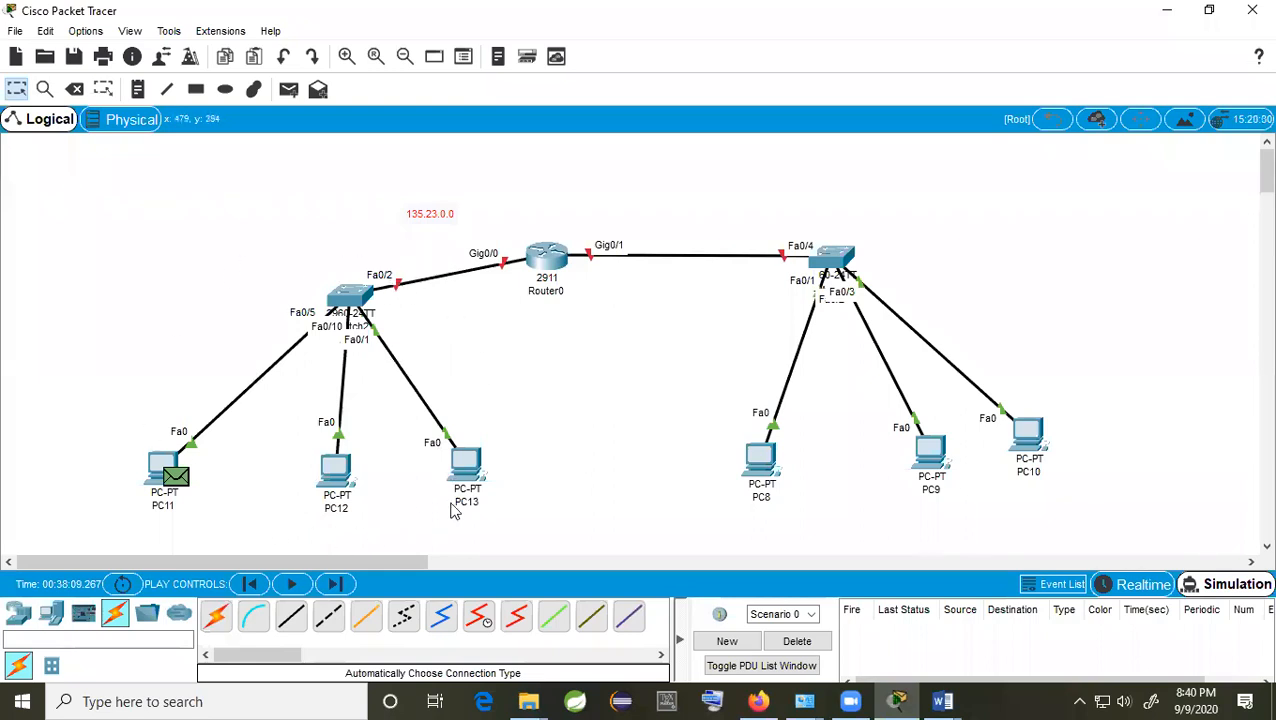
pyautogui.moveTo(429, 225); pyautogui.dragTo(425, 224)
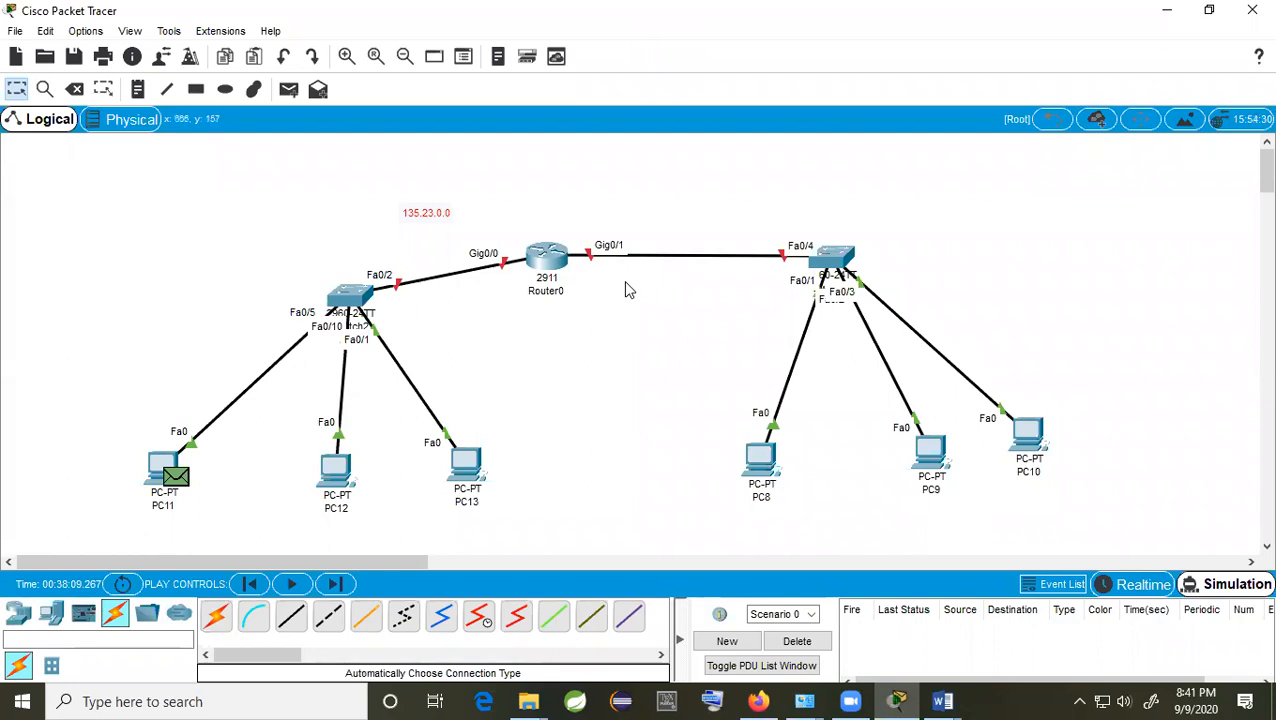
pyautogui.moveTo(537, 285)
# Step: Move the 135.23.0.0 label toward Gig0/0, raise the left switch, and shift PC13 and PC12 right
pyautogui.moveTo(440, 218); pyautogui.dragTo(479, 239)
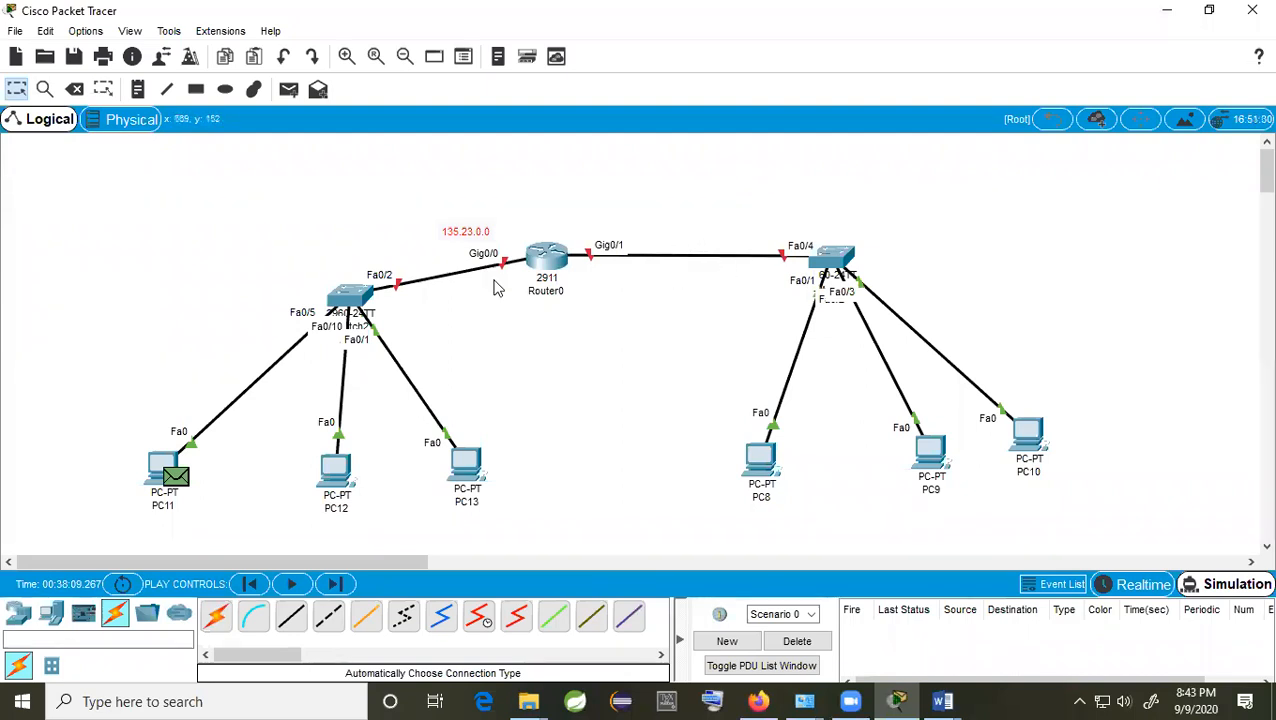
pyautogui.moveTo(361, 295); pyautogui.dragTo(340, 263)
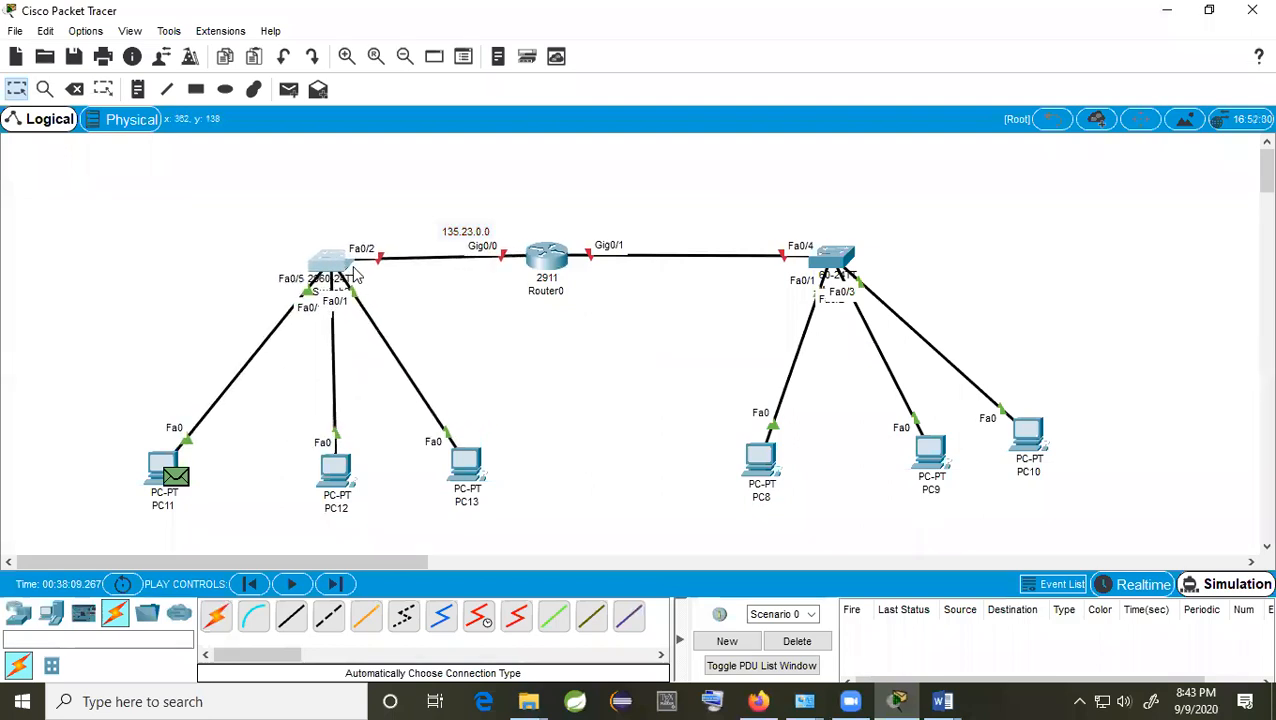
pyautogui.moveTo(470, 466); pyautogui.dragTo(567, 440)
pyautogui.moveTo(318, 474); pyautogui.dragTo(365, 468)
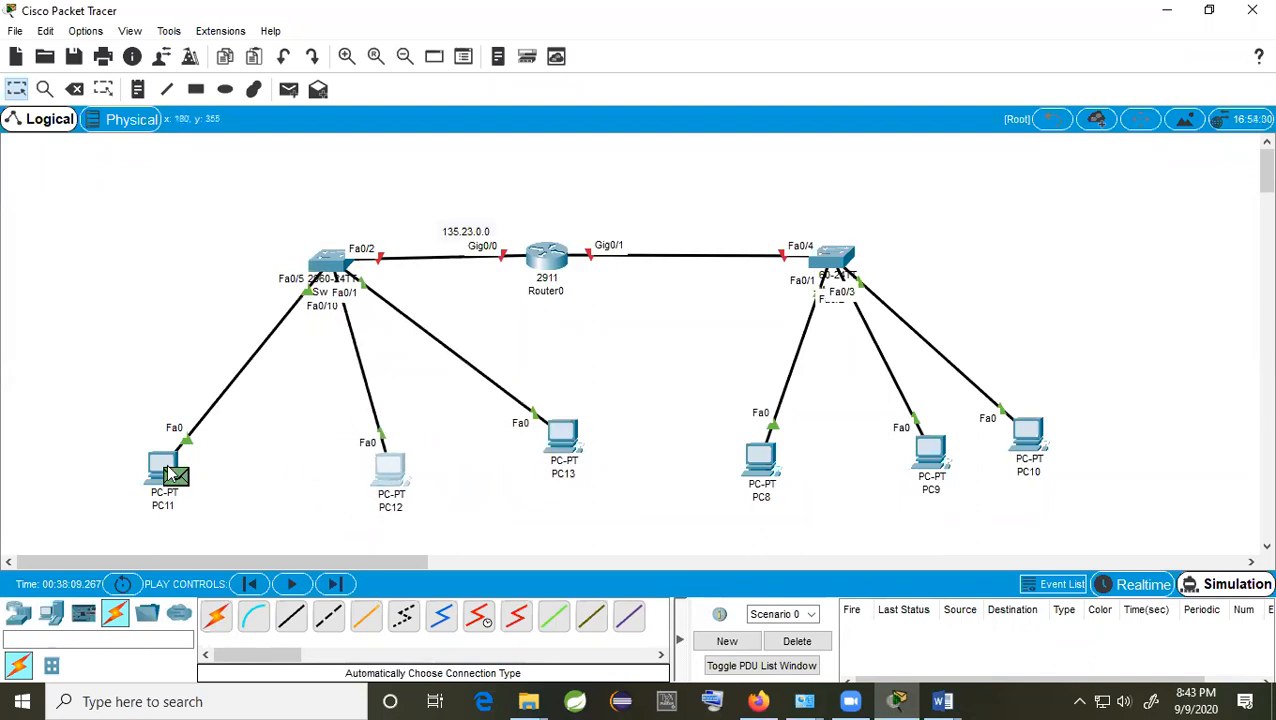